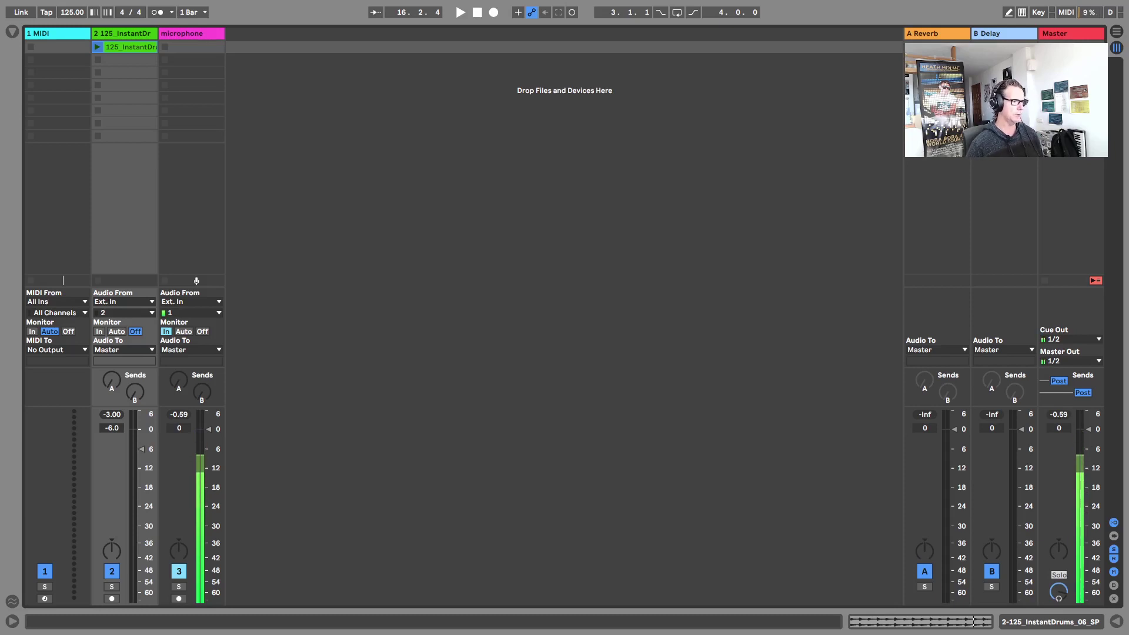
Step: Set the project tempo to 126 BPM
{"action": "mouse_move", "coordinate": [686, 3]}
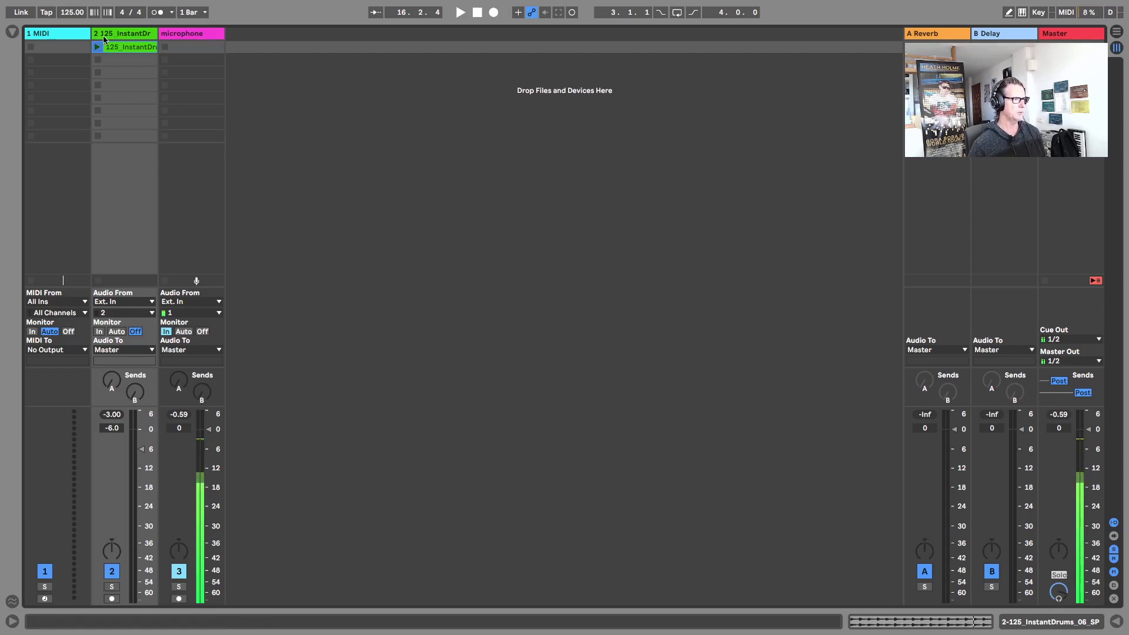
{"action": "left_click_drag", "start_coordinate": [71, 12], "coordinate": [72, 2]}
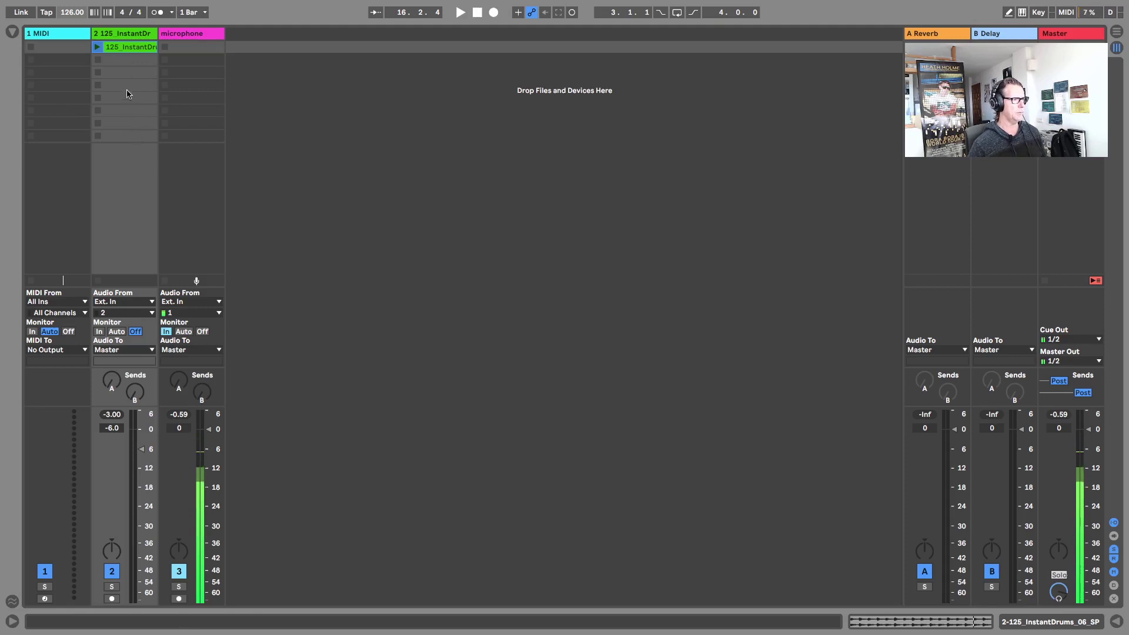
Step: Launch the 125_InstantDrums clip to hear the drum loop, and stop playback
{"action": "left_click", "coordinate": [125, 35]}
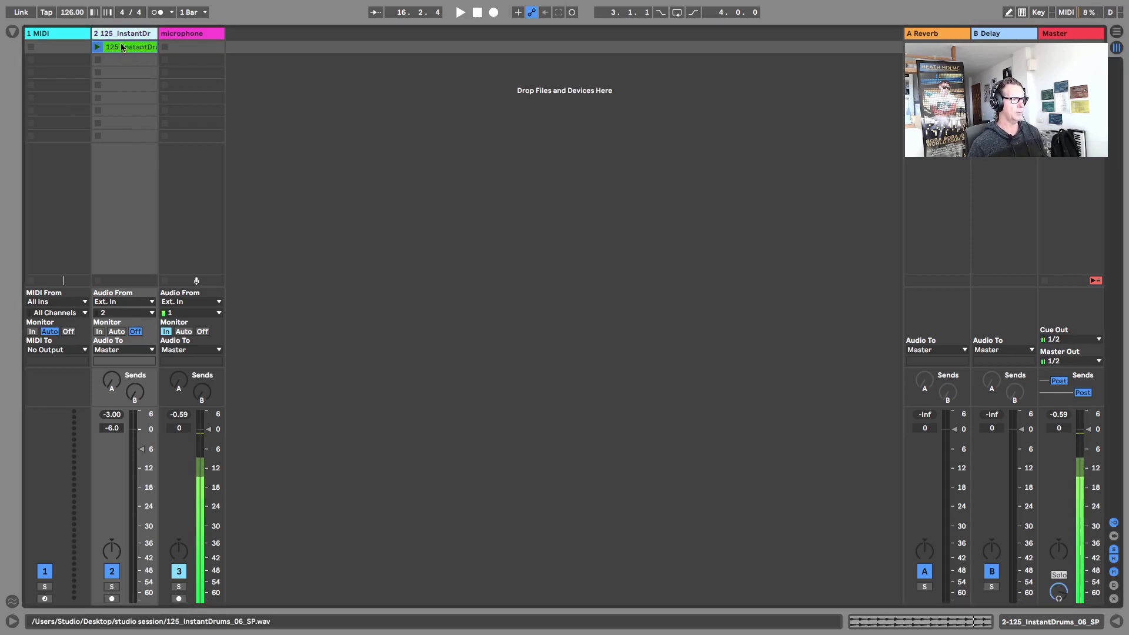
{"action": "left_click", "coordinate": [123, 53]}
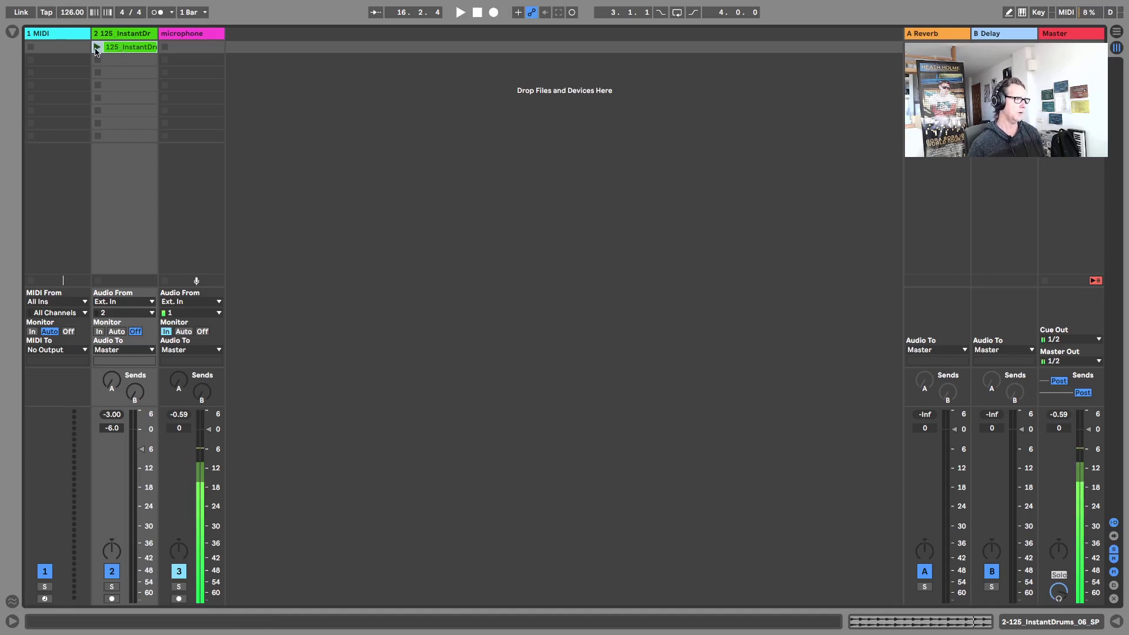
{"action": "left_click", "coordinate": [97, 48]}
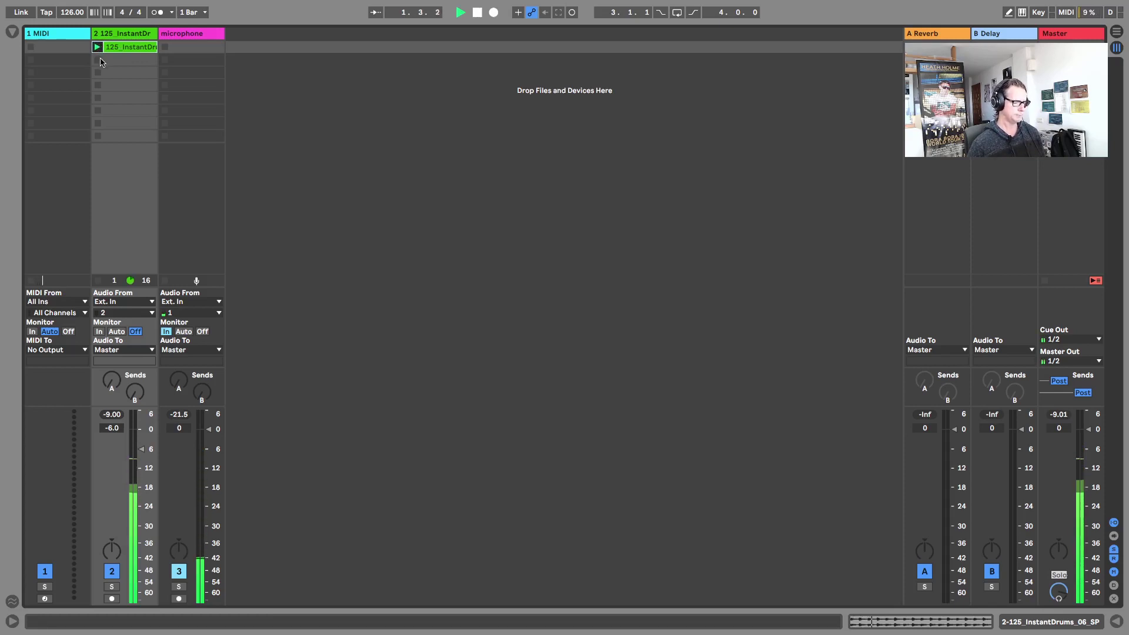
{"action": "key", "text": "XF86AudioRaiseVolume"}
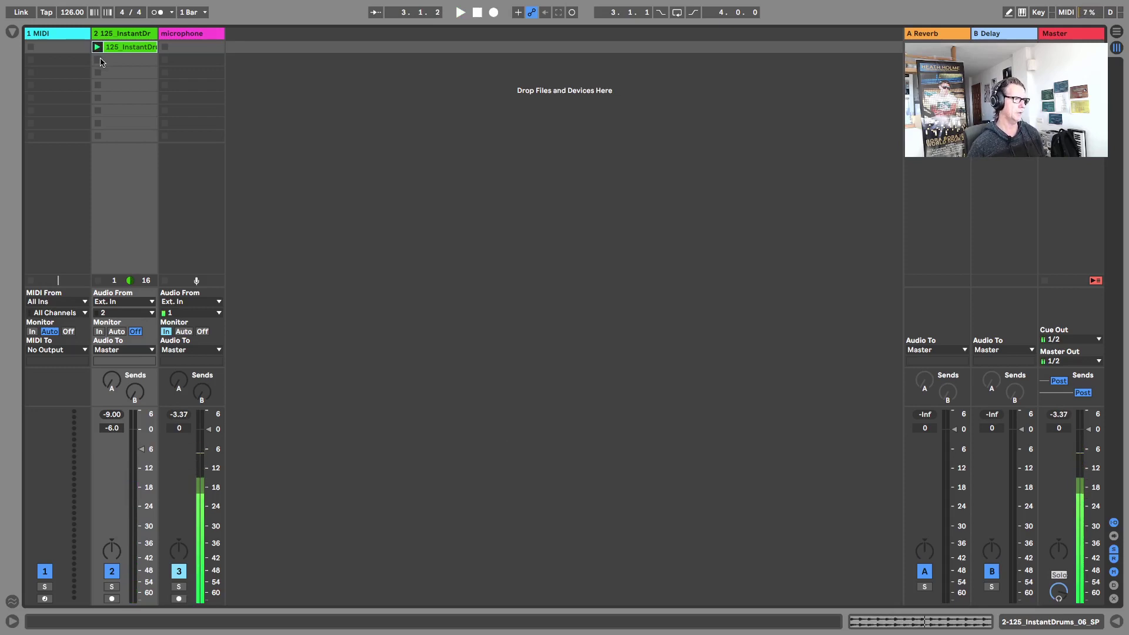
Step: Open the one shot chords folder under studio session in the browser and audition chord_1.wav through chord_4.wav
{"action": "left_click", "coordinate": [12, 31]}
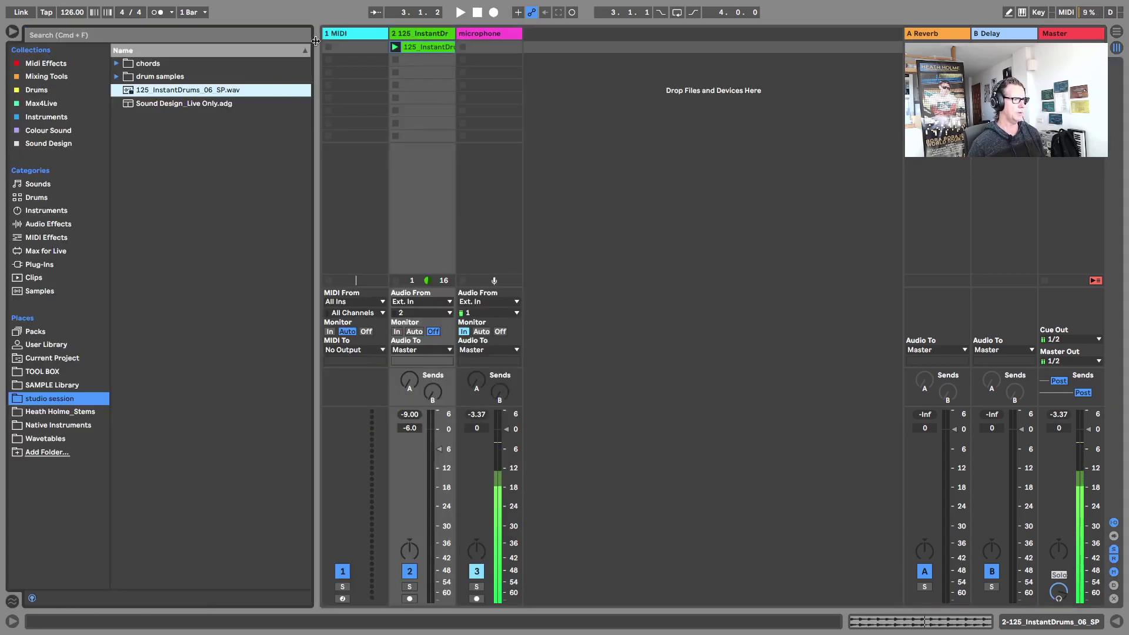
{"action": "left_click_drag", "start_coordinate": [316, 41], "coordinate": [295, 35]}
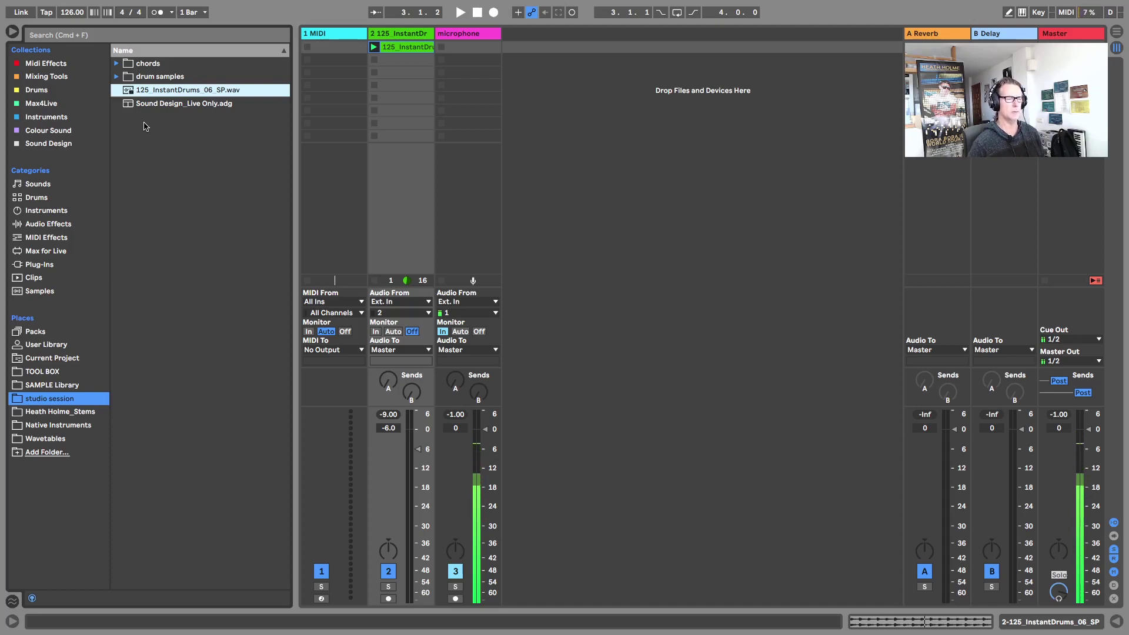
{"action": "left_click", "coordinate": [116, 62]}
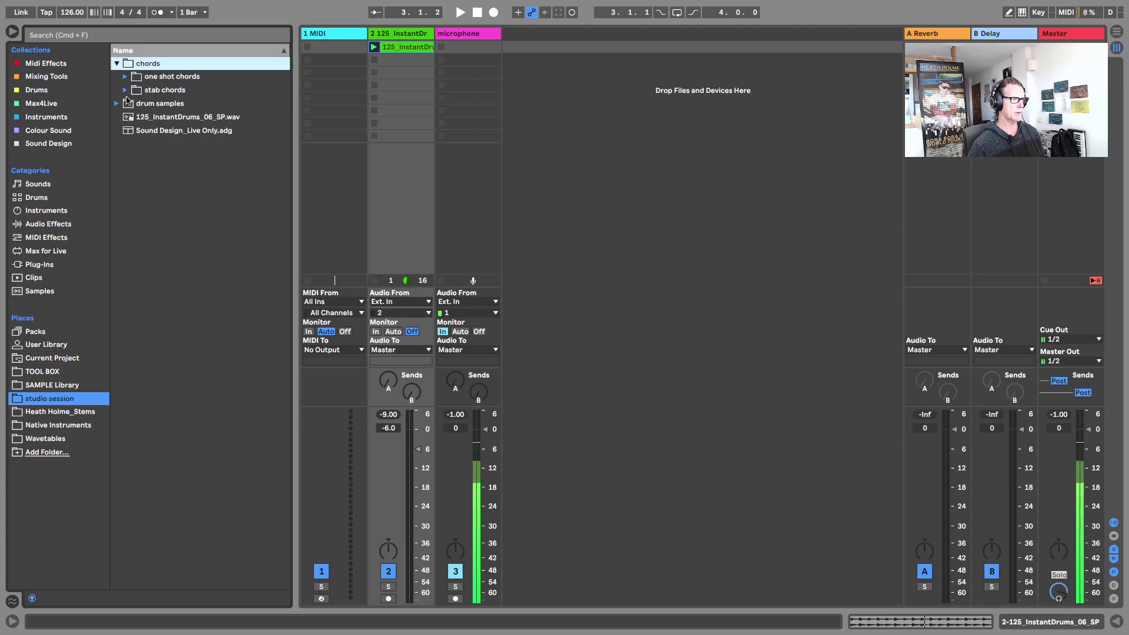
{"action": "left_click", "coordinate": [125, 78]}
{"action": "left_click", "coordinate": [182, 91]}
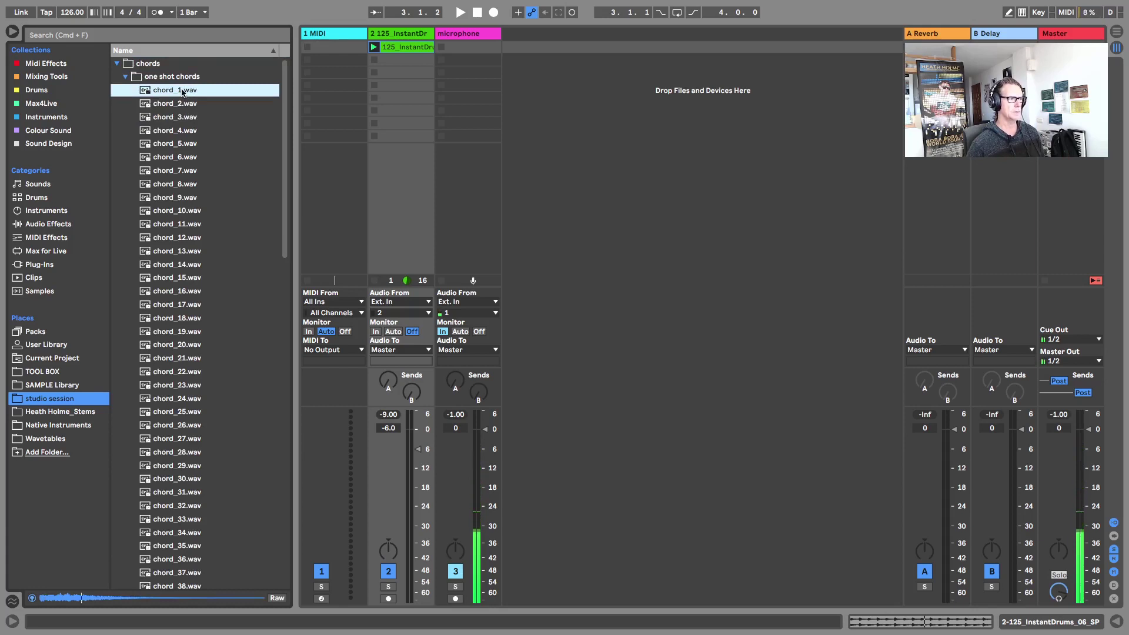
{"action": "key", "text": "Down"}
{"action": "key", "text": "Down"}
{"action": "key", "text": "Down"}
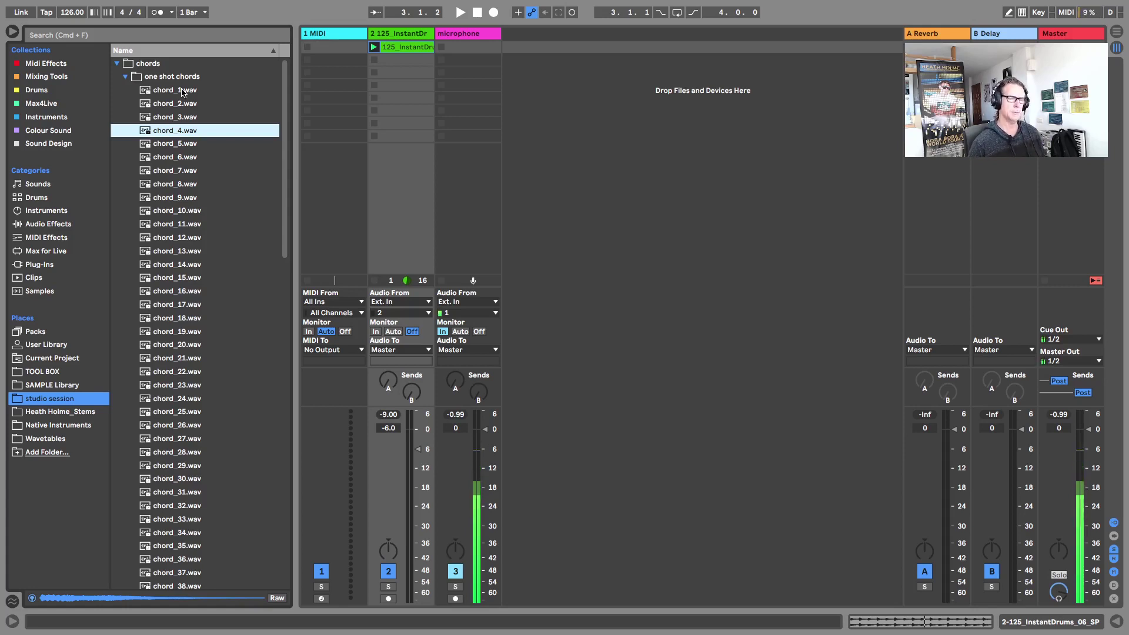
Step: Load chord_33.wav from the one shot chords folder as a sample instrument on the 1 MIDI track
{"action": "left_click", "coordinate": [124, 77]}
{"action": "left_click", "coordinate": [329, 34]}
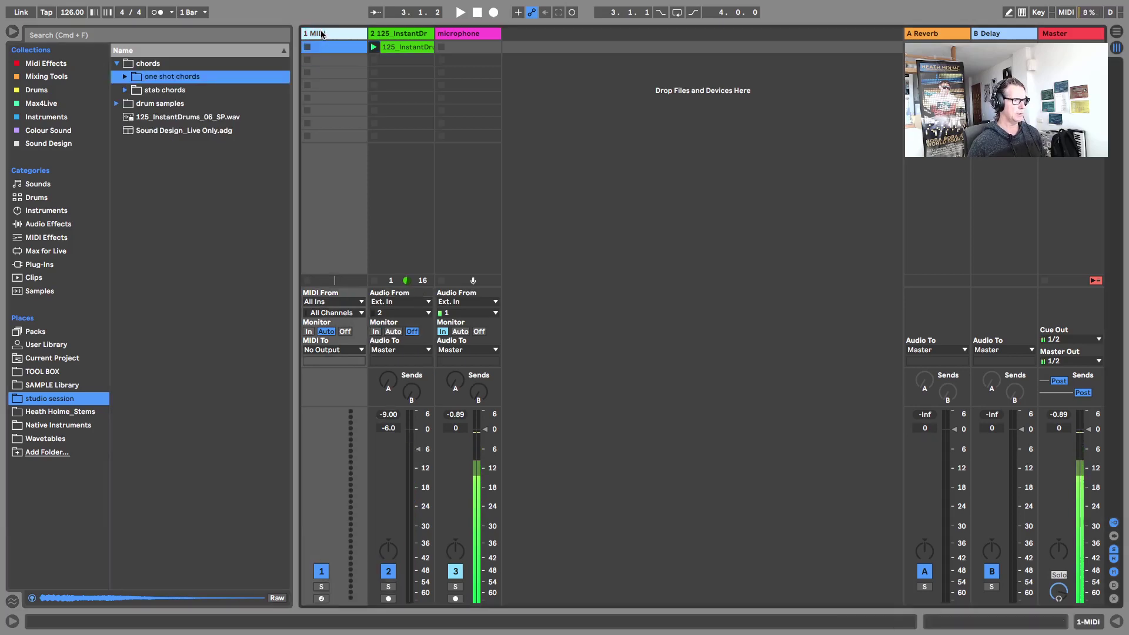
{"action": "key", "text": "super+alt+l"}
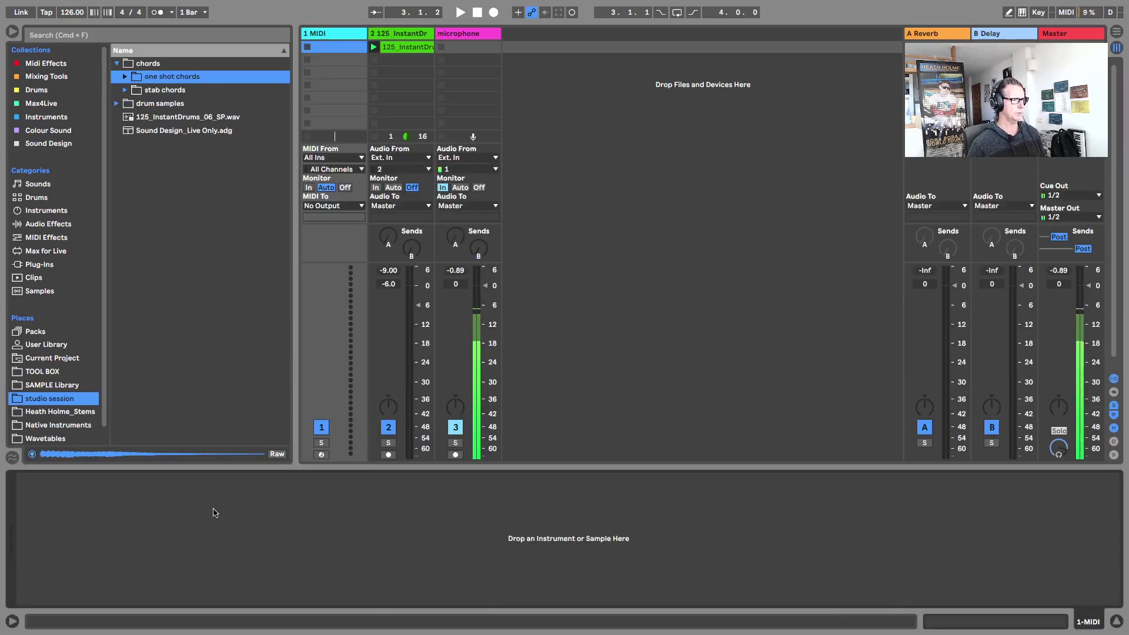
{"action": "left_click", "coordinate": [124, 77]}
{"action": "scroll", "coordinate": [177, 198], "scroll_direction": "down", "scroll_amount": 5}
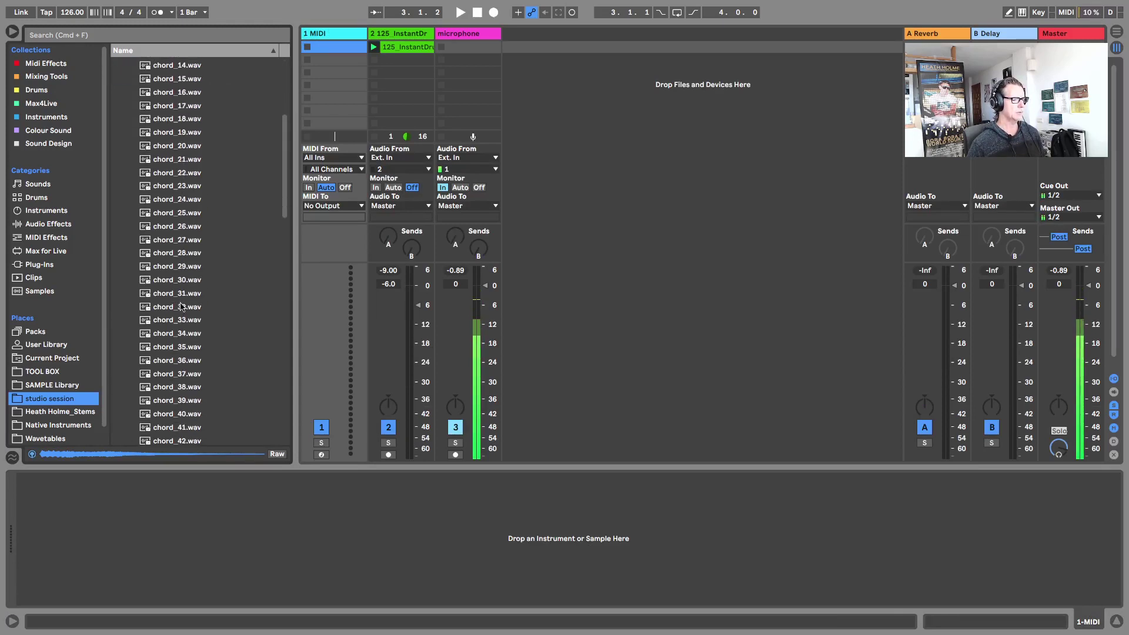
{"action": "left_click_drag", "start_coordinate": [177, 320], "coordinate": [185, 503]}
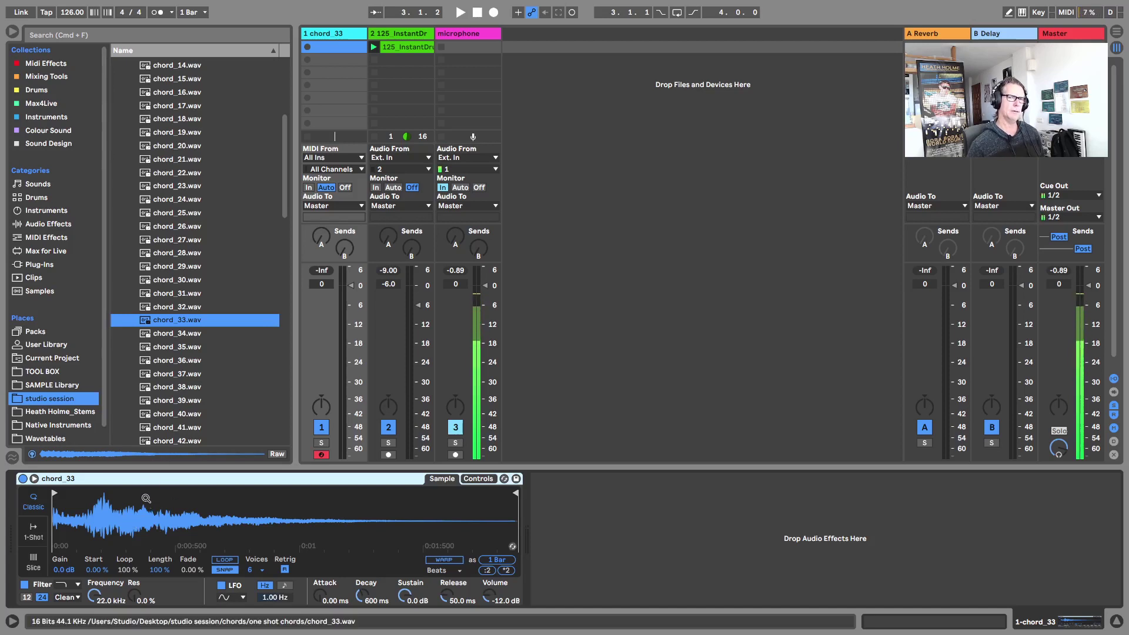
Step: Audition the chords around chord_33.wav, replace the instrument's sample with chord_31.wav, and hide the browser
{"action": "left_click", "coordinate": [165, 319]}
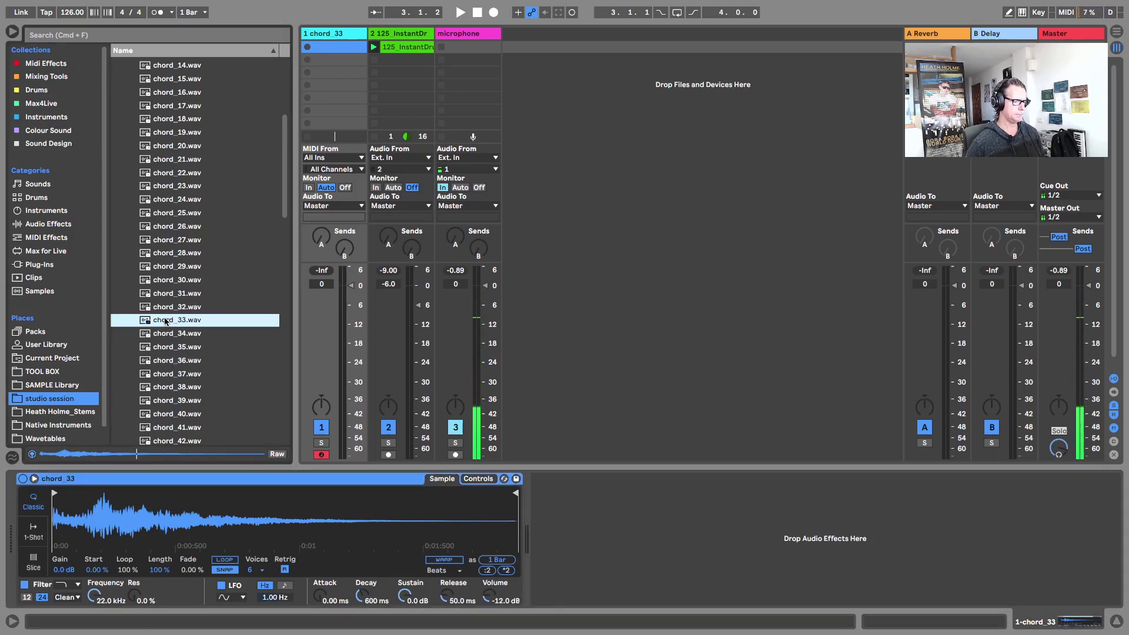
{"action": "left_click", "coordinate": [197, 294]}
{"action": "left_click", "coordinate": [188, 280]}
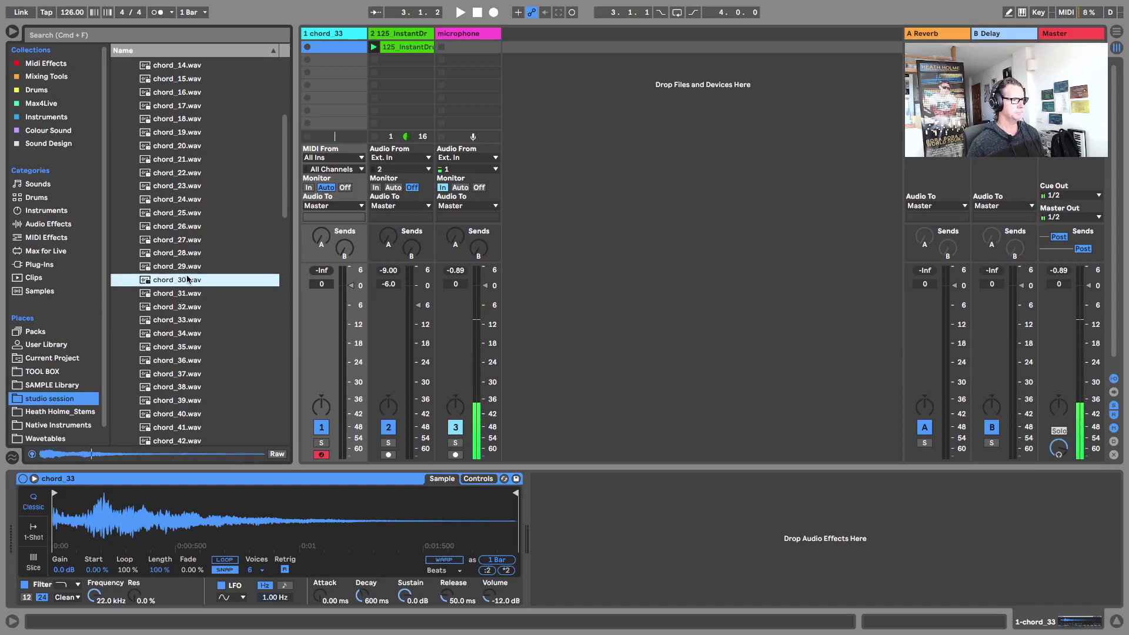
{"action": "left_click", "coordinate": [229, 297]}
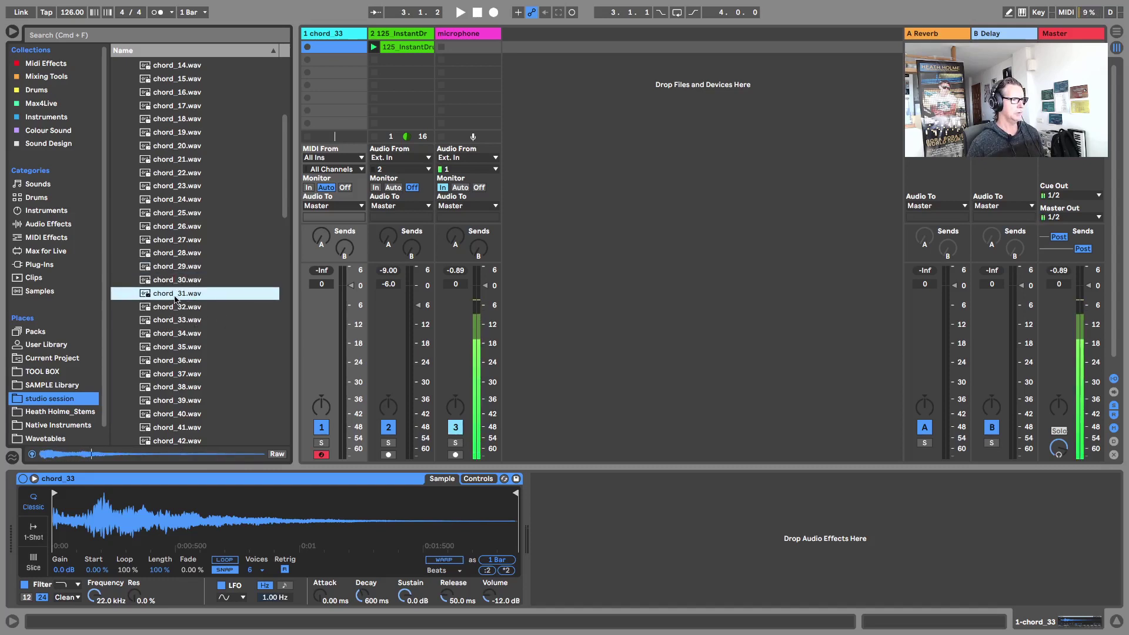
{"action": "left_click_drag", "start_coordinate": [175, 299], "coordinate": [160, 507]}
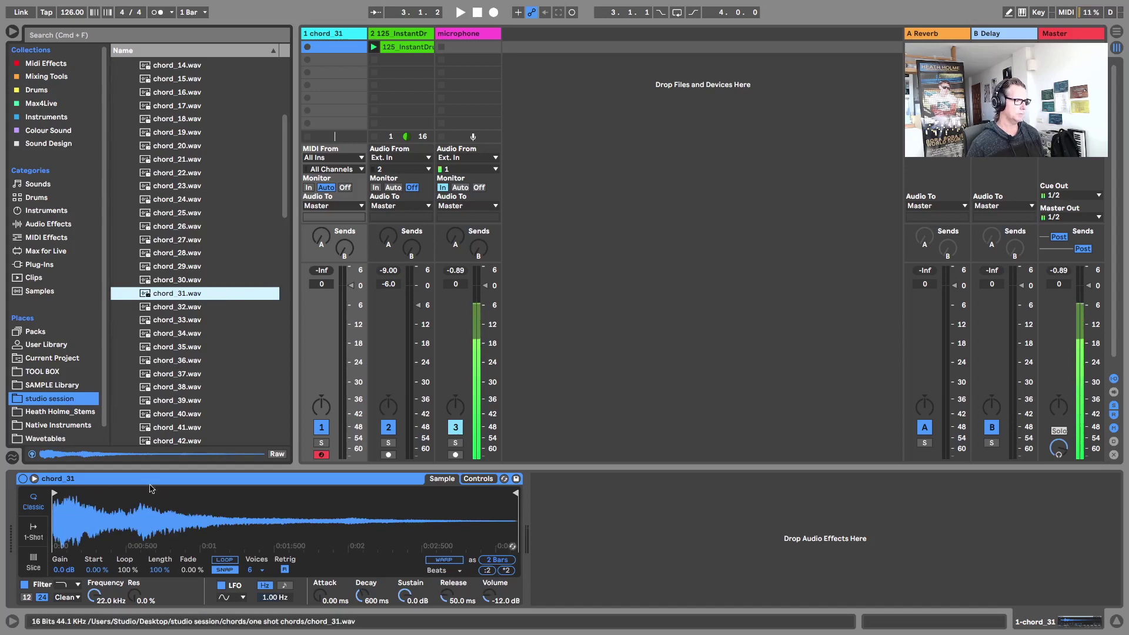
{"action": "left_click", "coordinate": [12, 31]}
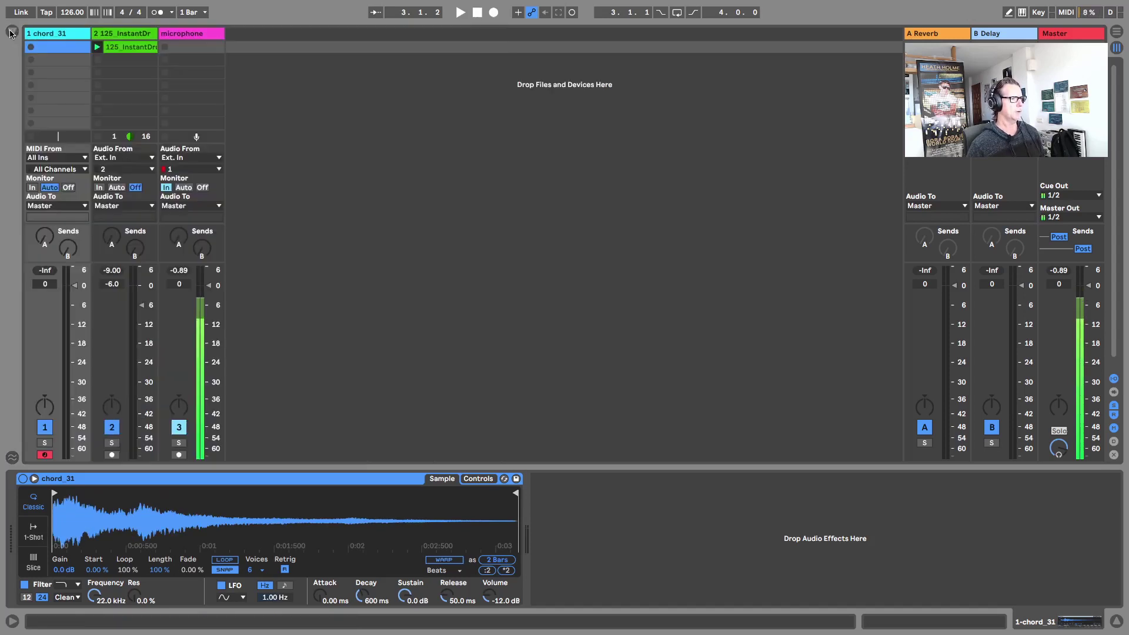
Step: Create a MIDI clip in the chord_31 track's first slot and duplicate its loop to two bars
{"action": "left_click", "coordinate": [51, 49]}
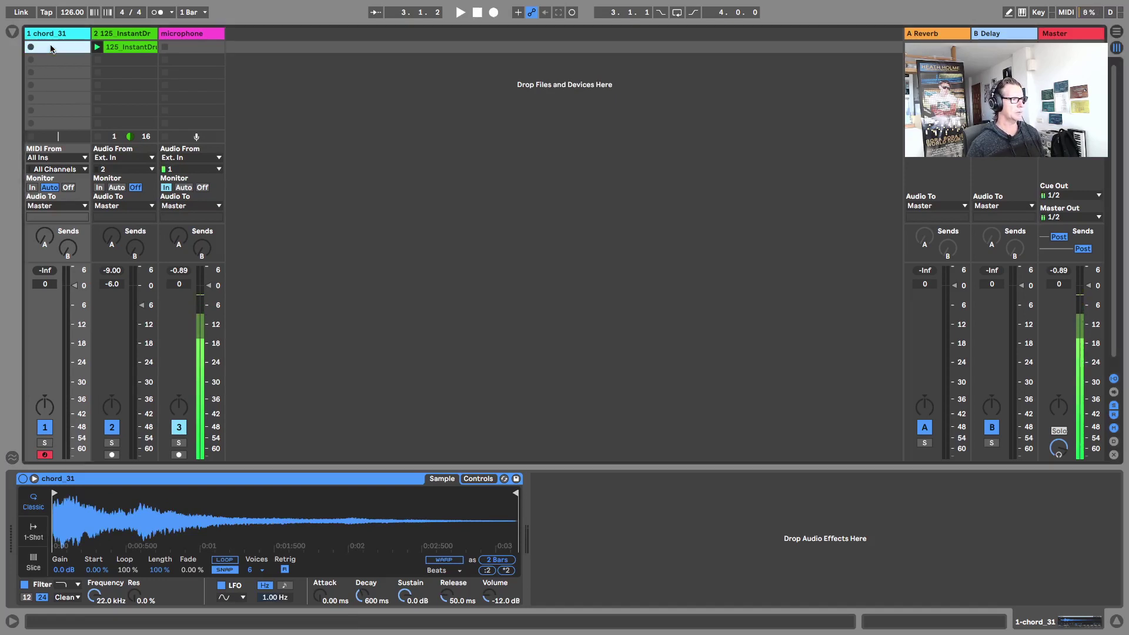
{"action": "double_click", "coordinate": [51, 48]}
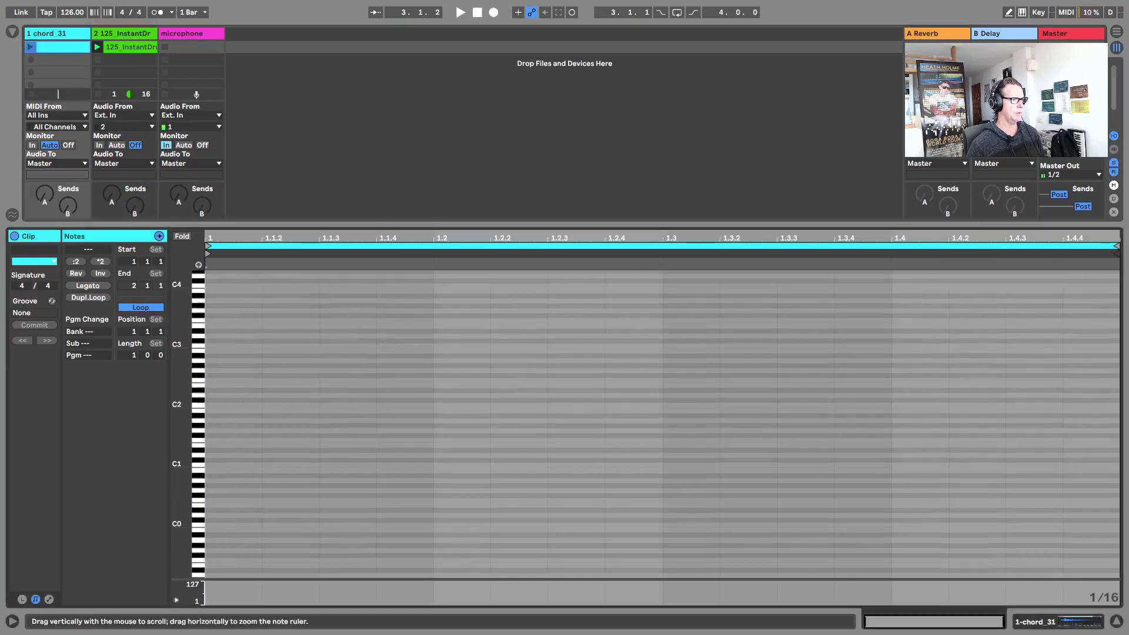
{"action": "left_click_drag", "start_coordinate": [181, 389], "coordinate": [180, 357]}
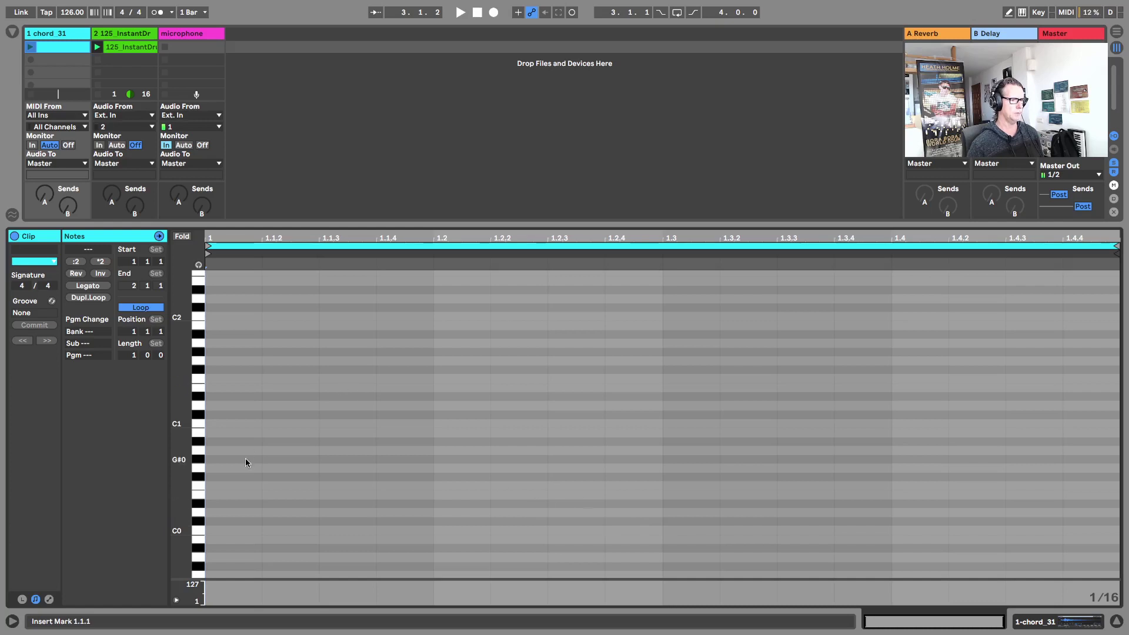
{"action": "left_click", "coordinate": [93, 299]}
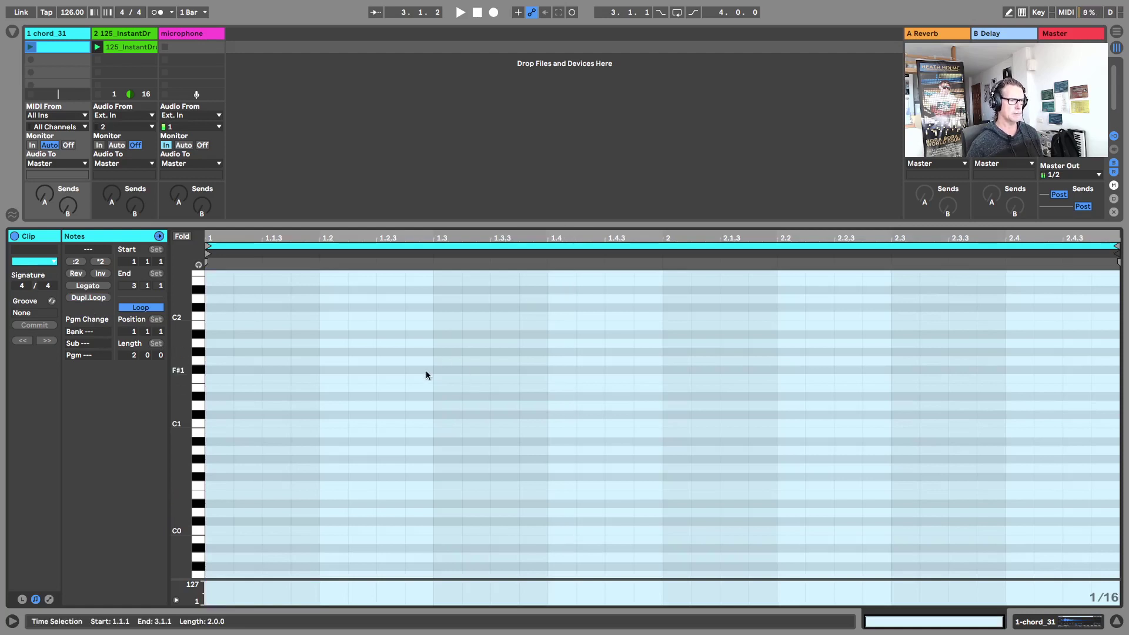
Step: Turn on note preview and add a 1/16 A0 note at the very start of the clip
{"action": "left_click", "coordinate": [405, 411]}
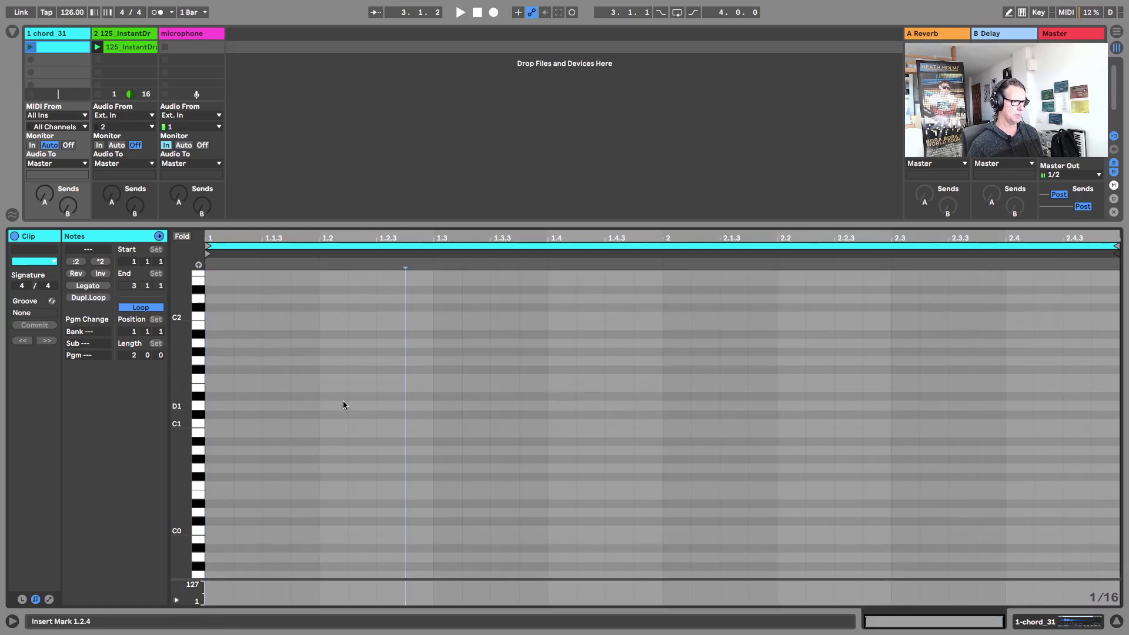
{"action": "scroll", "coordinate": [343, 405], "scroll_direction": "down", "scroll_amount": 2}
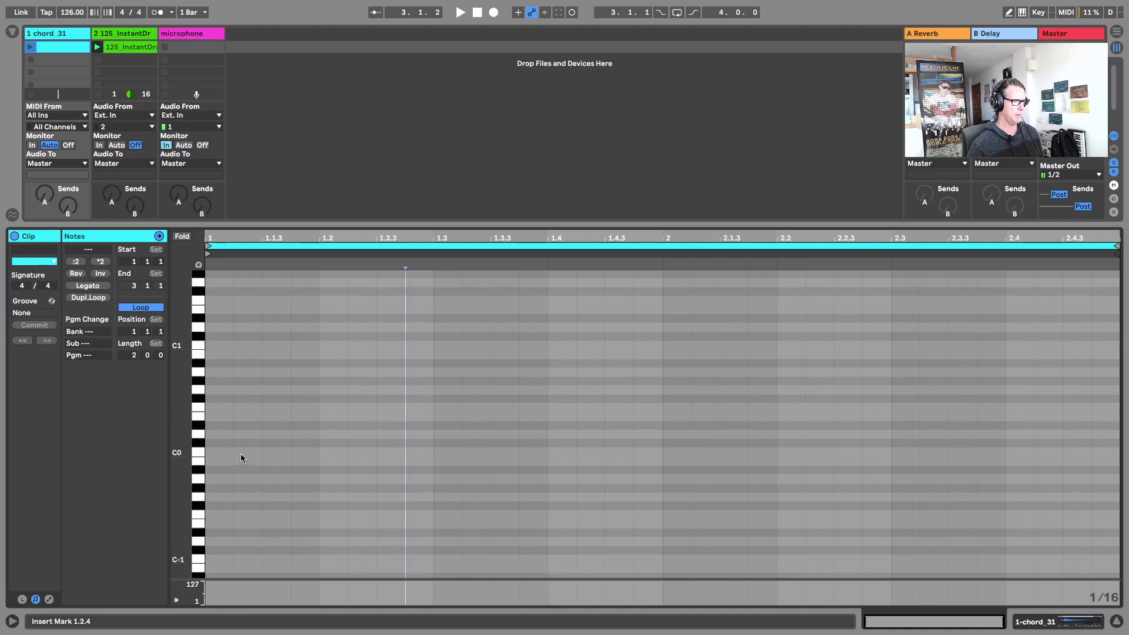
{"action": "scroll", "coordinate": [249, 453], "scroll_direction": "down", "scroll_amount": 1}
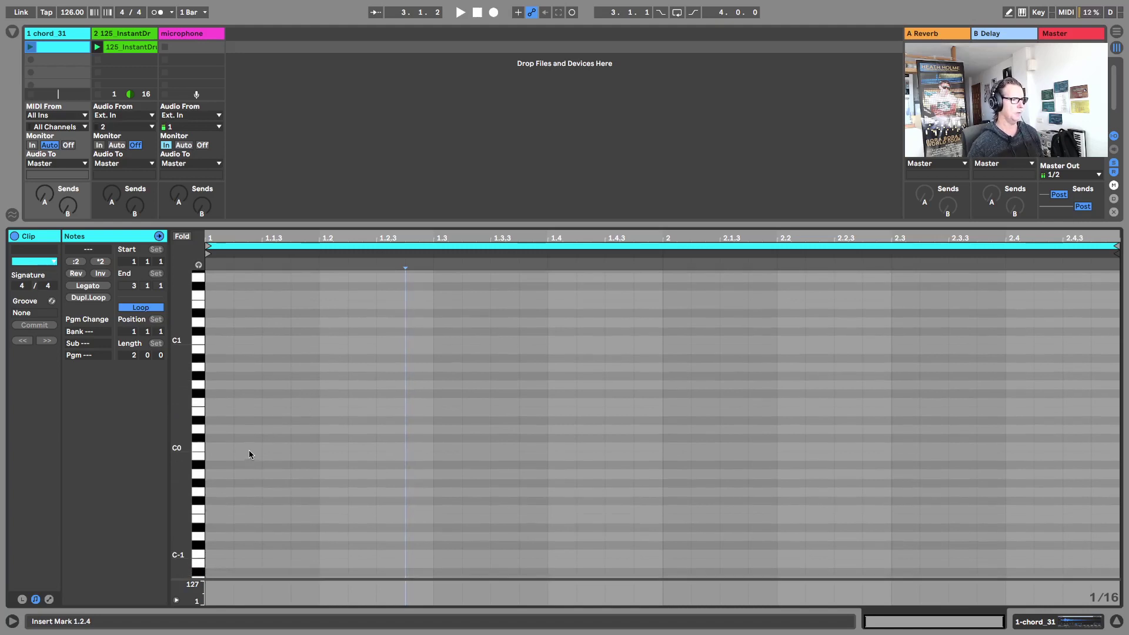
{"action": "scroll", "coordinate": [249, 450], "scroll_direction": "up", "scroll_amount": 10}
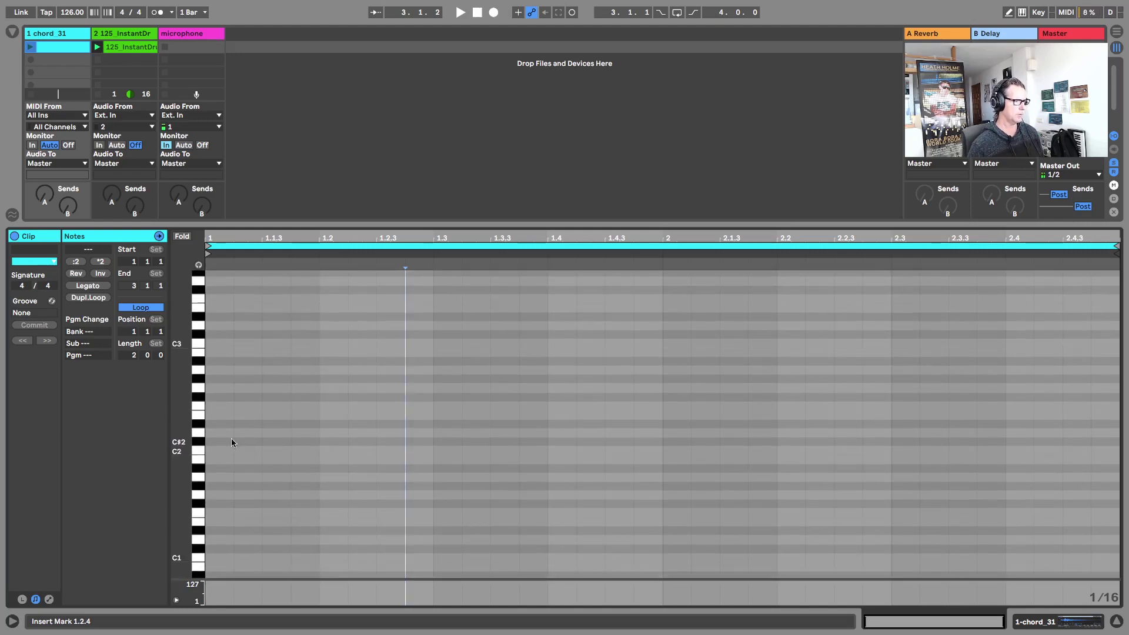
{"action": "scroll", "coordinate": [216, 504], "scroll_direction": "down", "scroll_amount": 1}
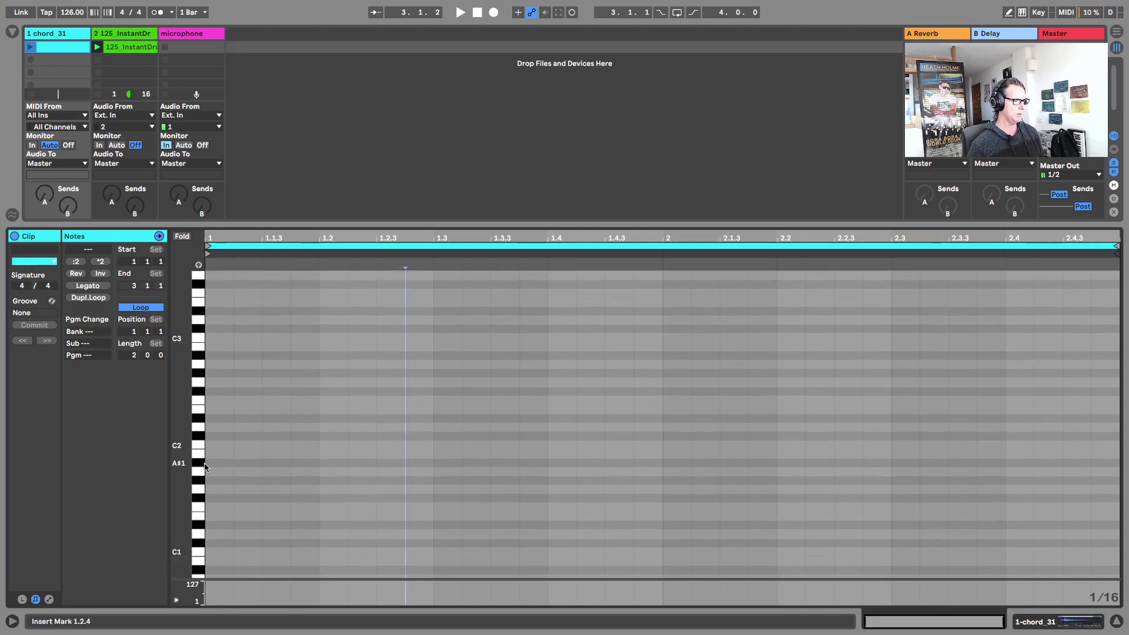
{"action": "scroll", "coordinate": [205, 465], "scroll_direction": "up", "scroll_amount": 4}
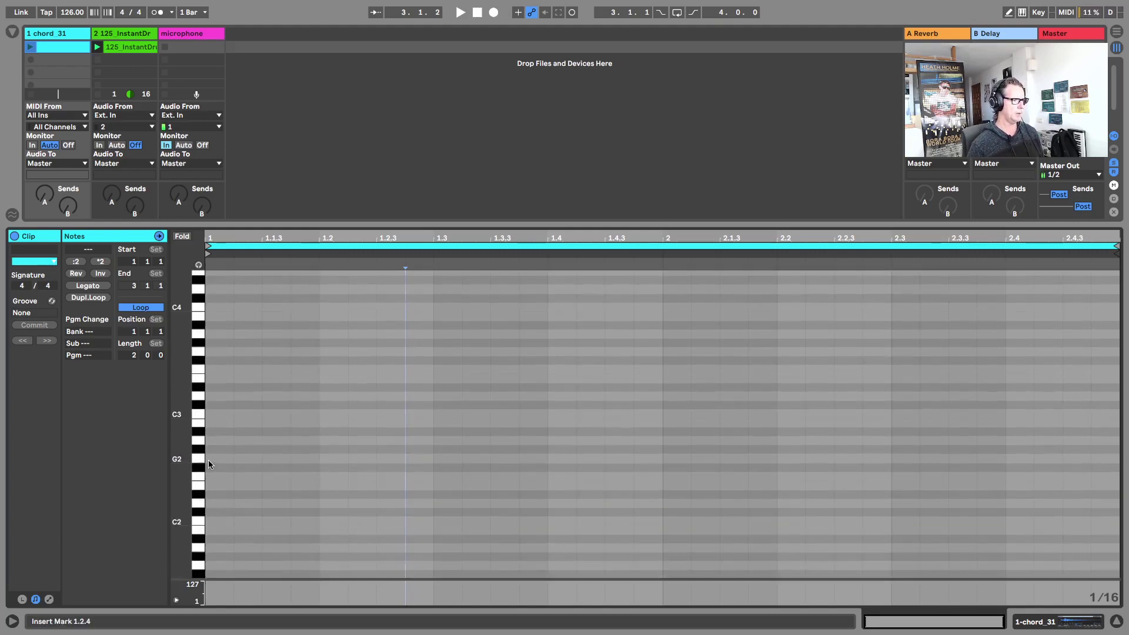
{"action": "scroll", "coordinate": [212, 529], "scroll_direction": "down", "scroll_amount": 1}
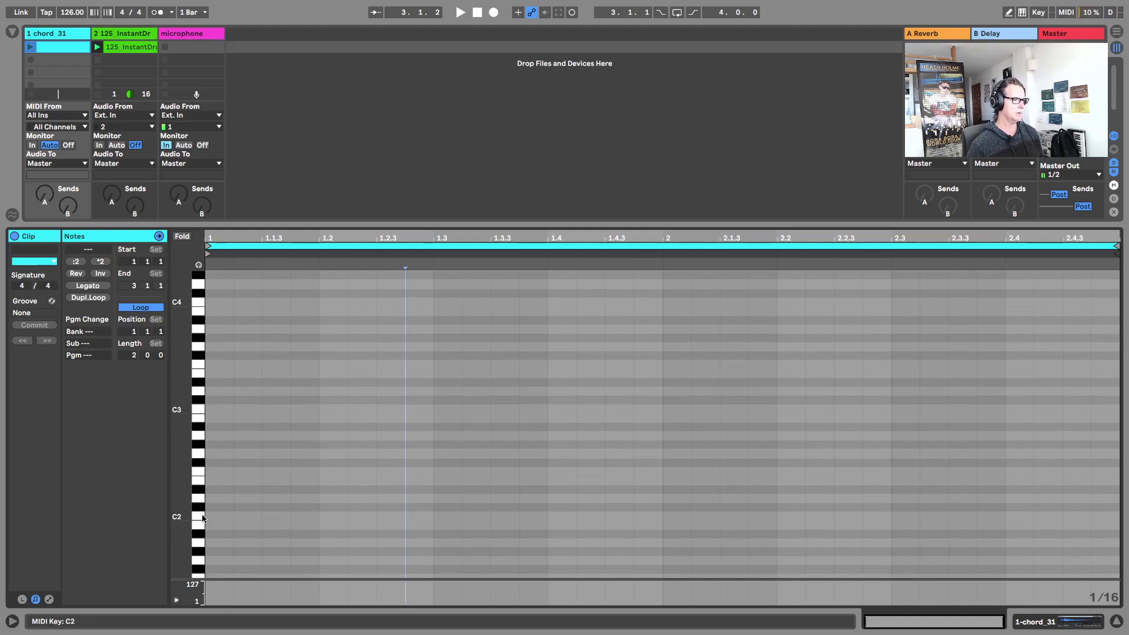
{"action": "scroll", "coordinate": [221, 403], "scroll_direction": "down", "scroll_amount": 12}
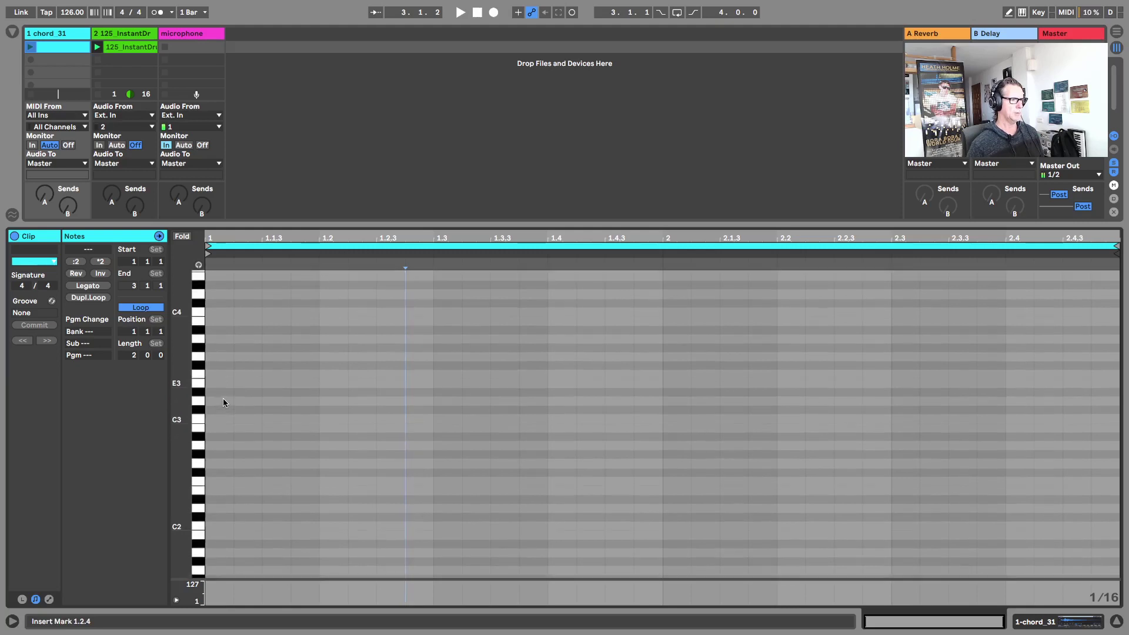
{"action": "scroll", "coordinate": [220, 411], "scroll_direction": "down", "scroll_amount": 5}
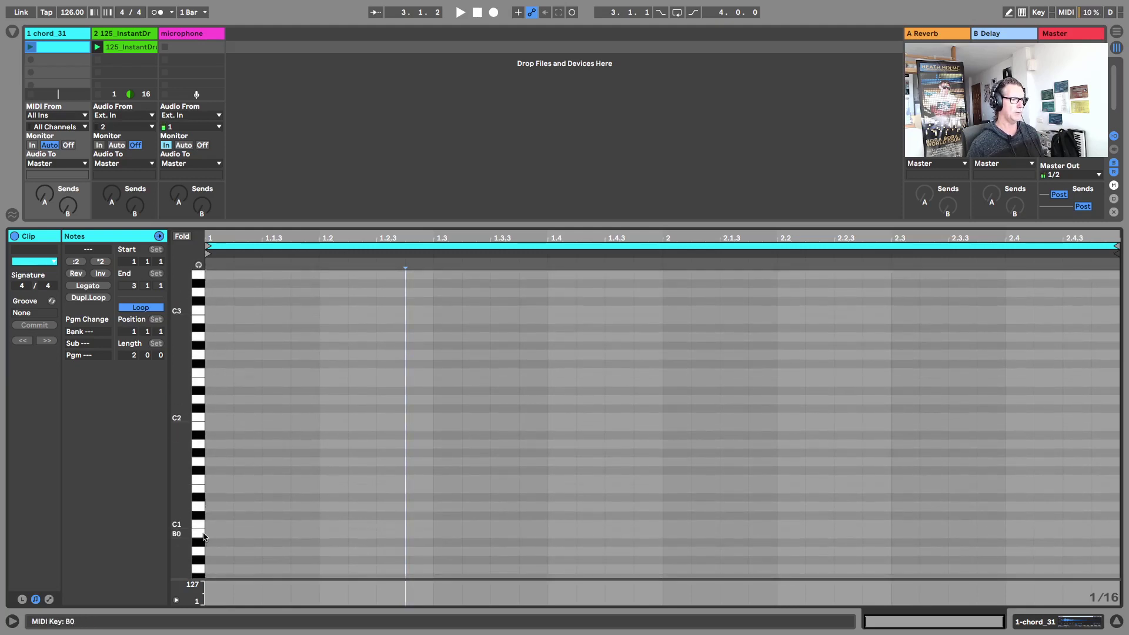
{"action": "scroll", "coordinate": [225, 405], "scroll_direction": "down", "scroll_amount": 17}
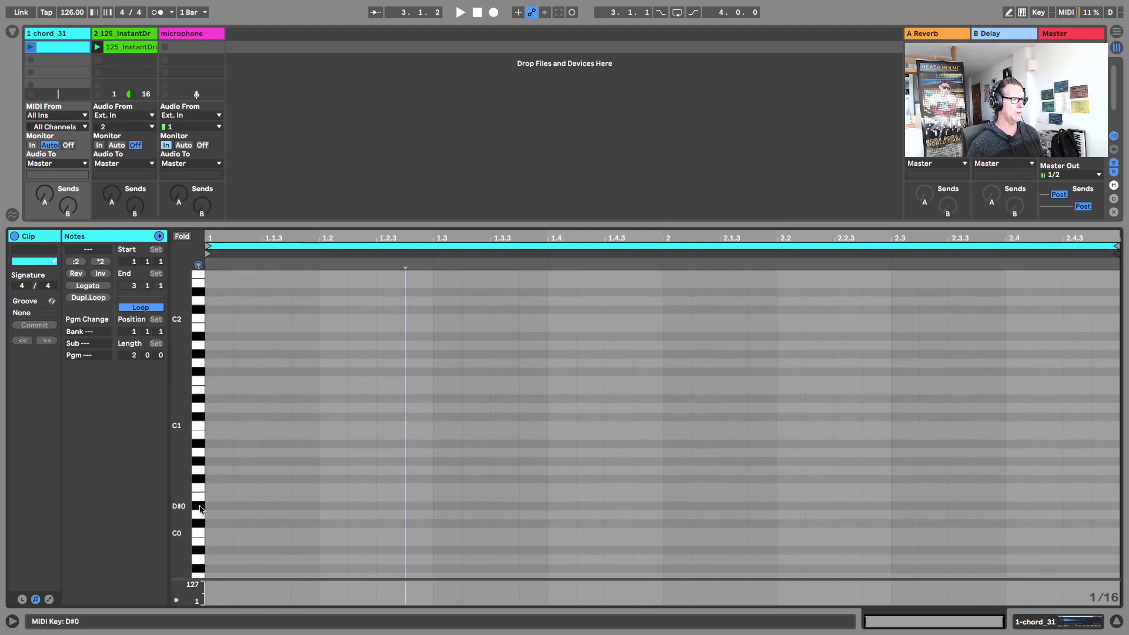
{"action": "double_click", "coordinate": [216, 452]}
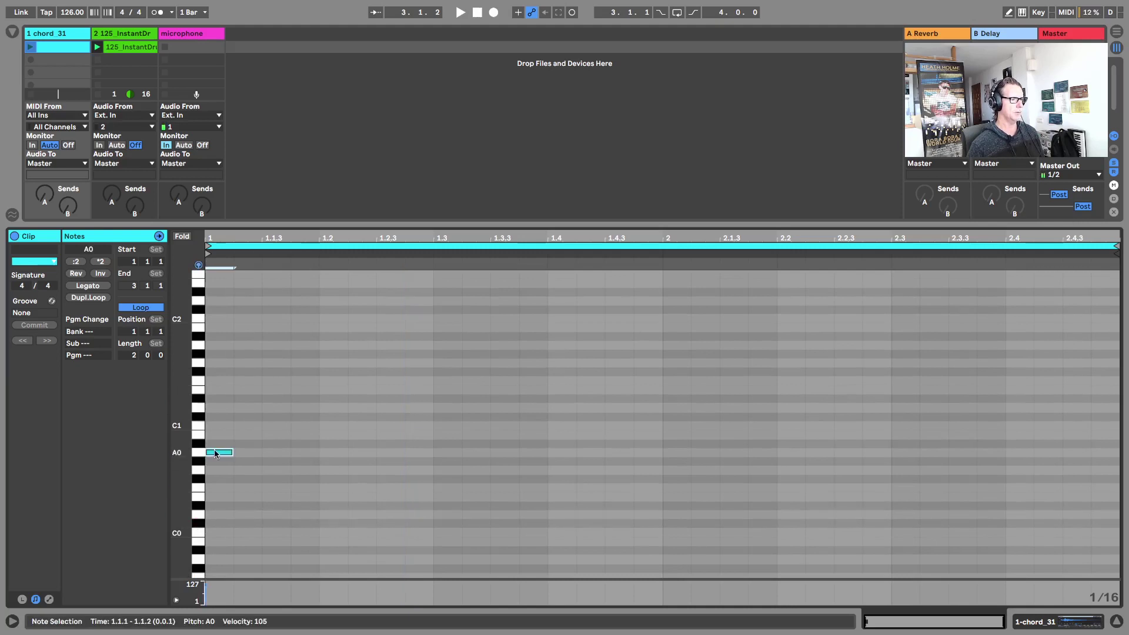
Step: Replace the A0 note with a stack of 1/16 notes at the clip start on every white key from A1 to A2
{"action": "double_click", "coordinate": [218, 451]}
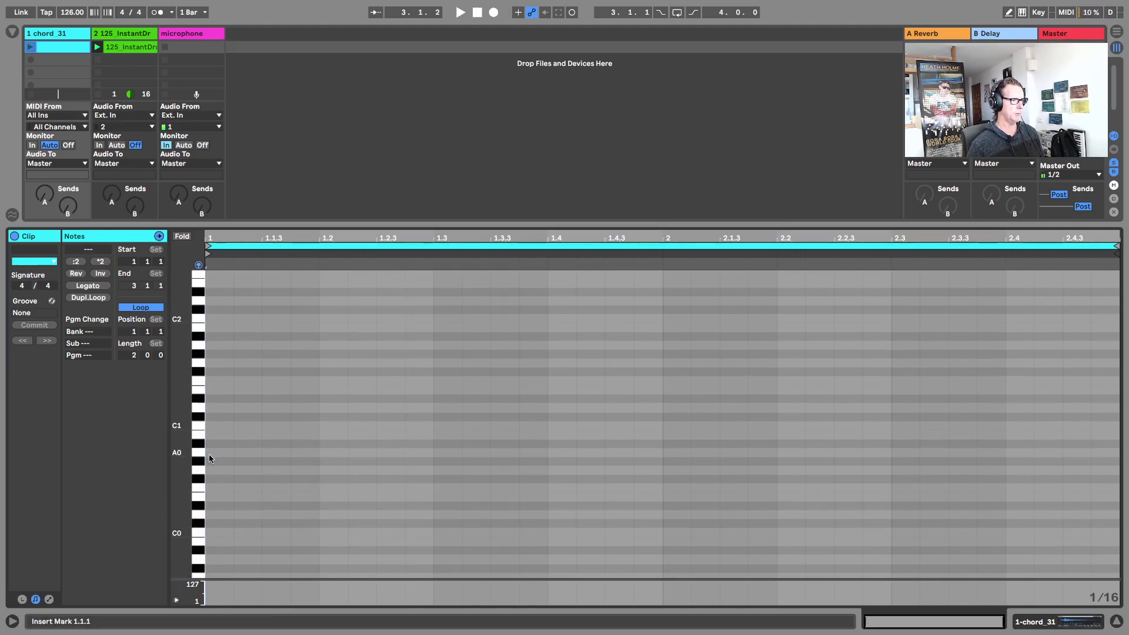
{"action": "scroll", "coordinate": [210, 412], "scroll_direction": "up", "scroll_amount": 15}
{"action": "scroll", "coordinate": [211, 393], "scroll_direction": "up", "scroll_amount": 7}
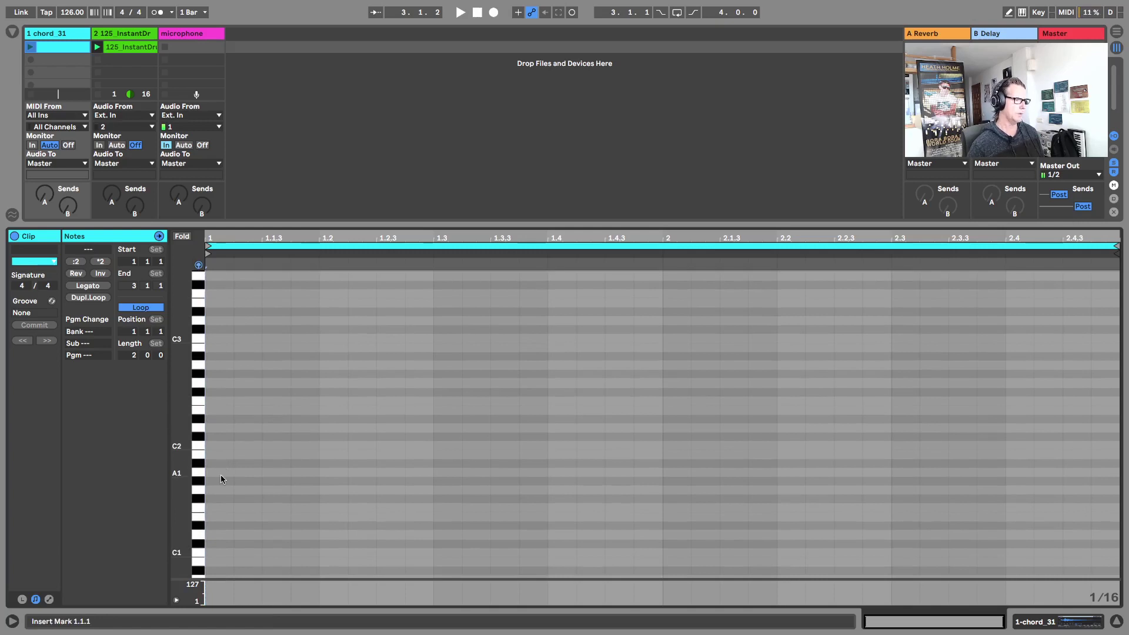
{"action": "key", "text": "b"}
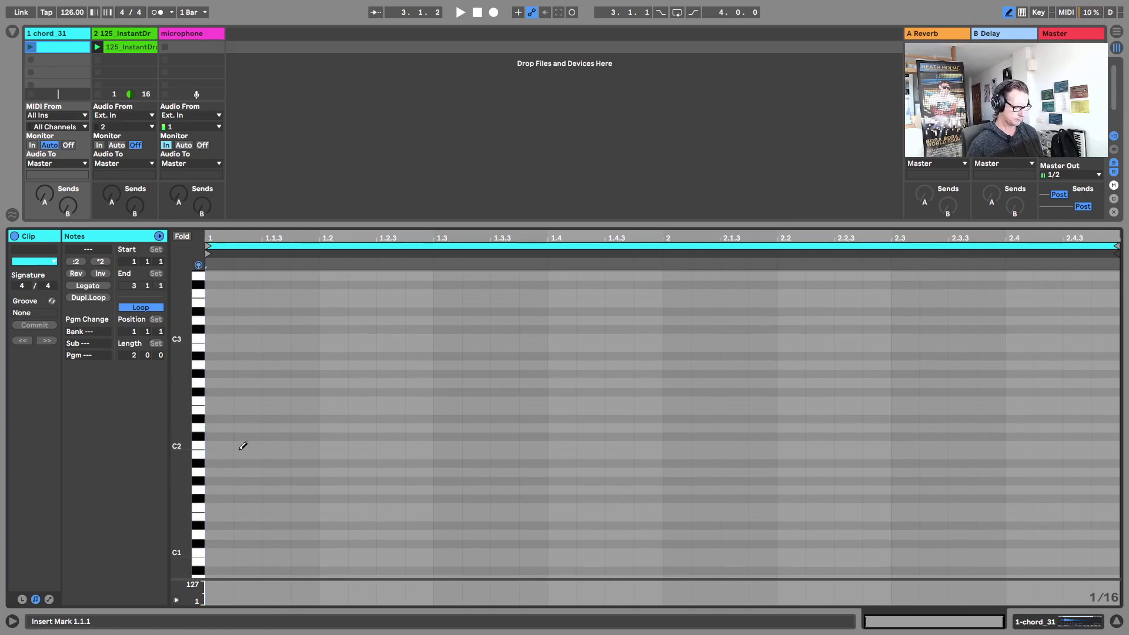
{"action": "left_click", "coordinate": [220, 472]}
{"action": "left_click", "coordinate": [219, 454]}
{"action": "left_click", "coordinate": [219, 445]}
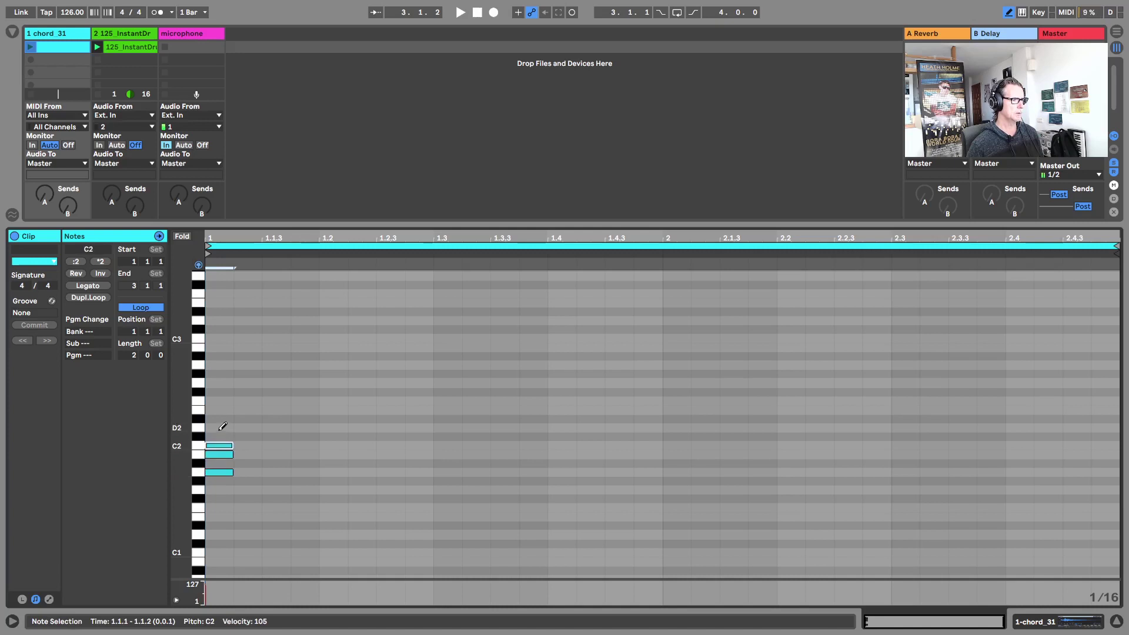
{"action": "left_click", "coordinate": [219, 428]}
{"action": "left_click", "coordinate": [220, 410]}
{"action": "left_click", "coordinate": [220, 401]}
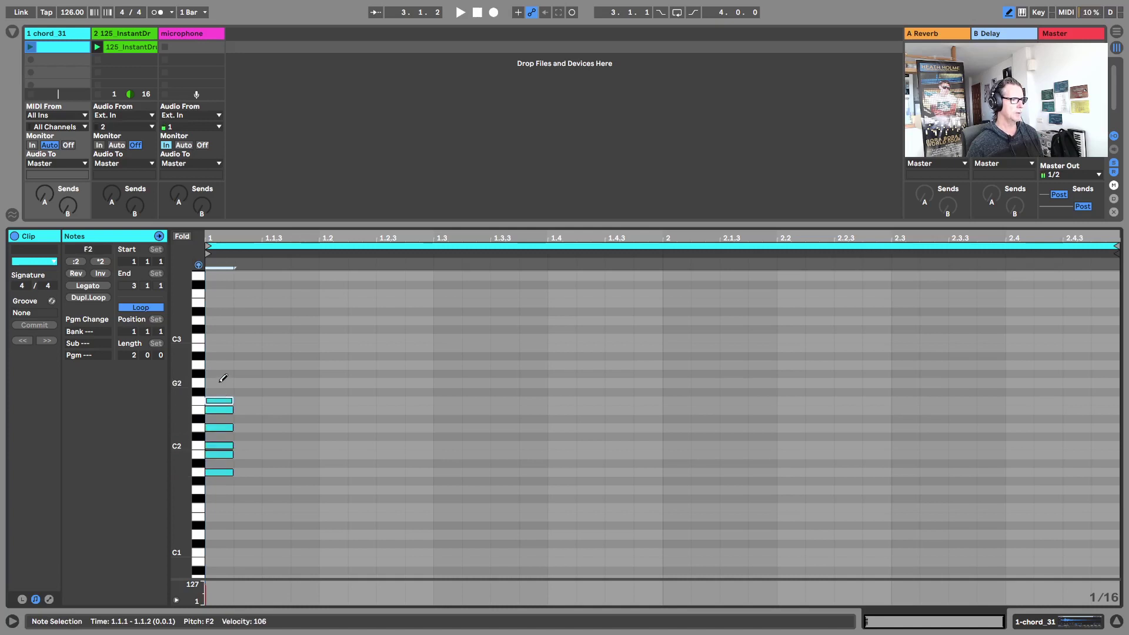
{"action": "left_click", "coordinate": [220, 383]}
{"action": "left_click", "coordinate": [220, 365]}
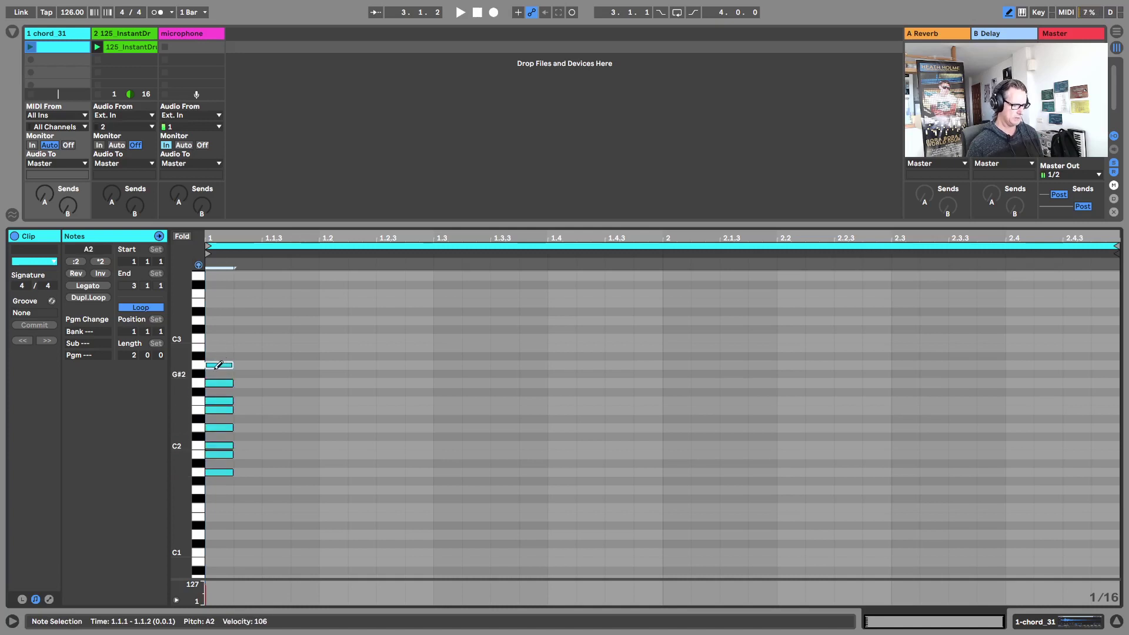
{"action": "key", "text": "b"}
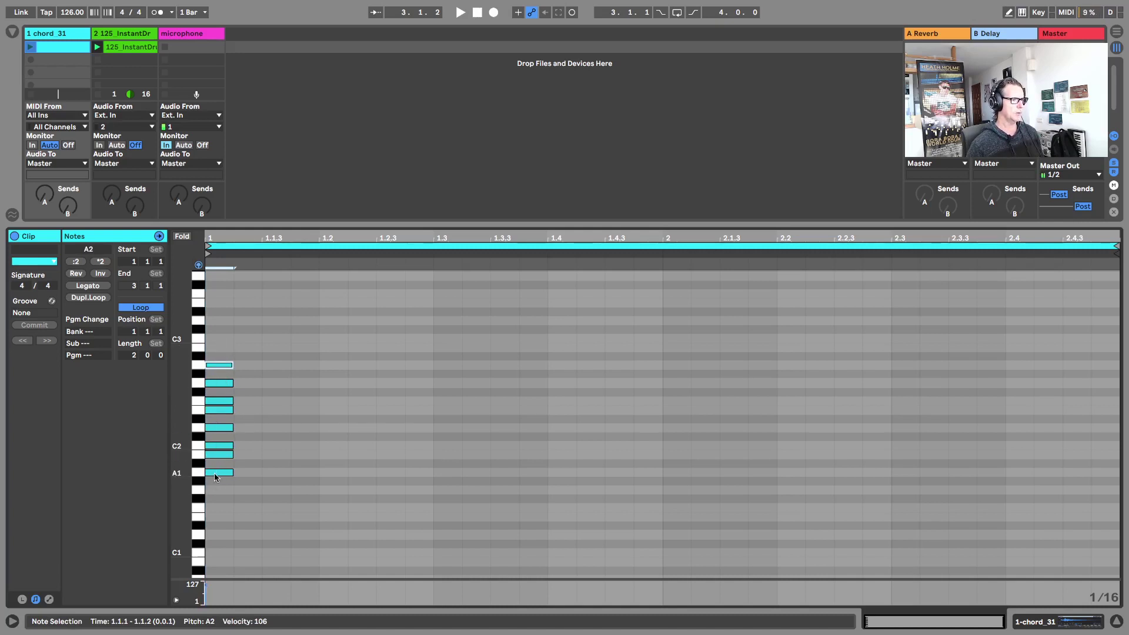
Step: Select all the notes from A1 to A2 and move them one 1/16 step back, in front of the clip start
{"action": "left_click_drag", "start_coordinate": [217, 337], "coordinate": [219, 482]}
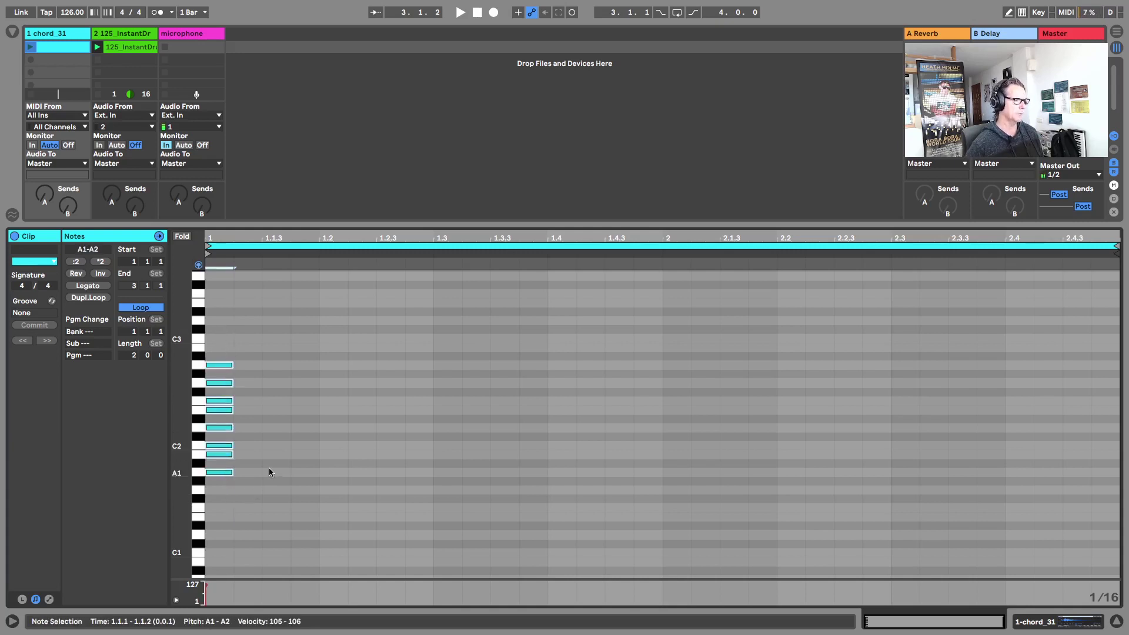
{"action": "key", "text": "Left"}
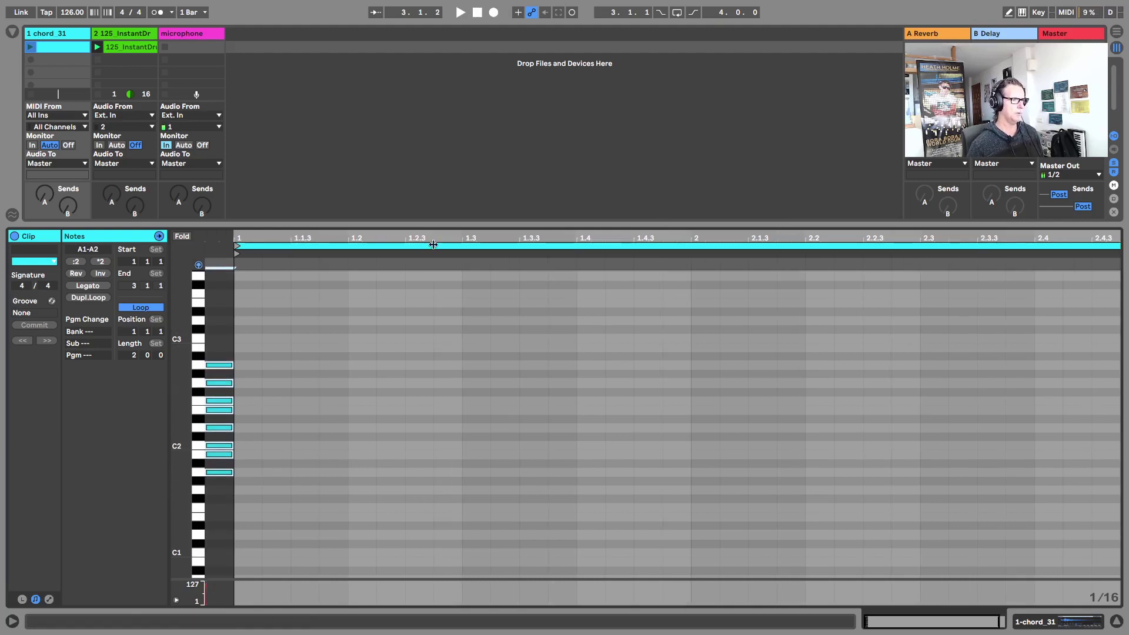
{"action": "left_click_drag", "start_coordinate": [434, 244], "coordinate": [434, 236]}
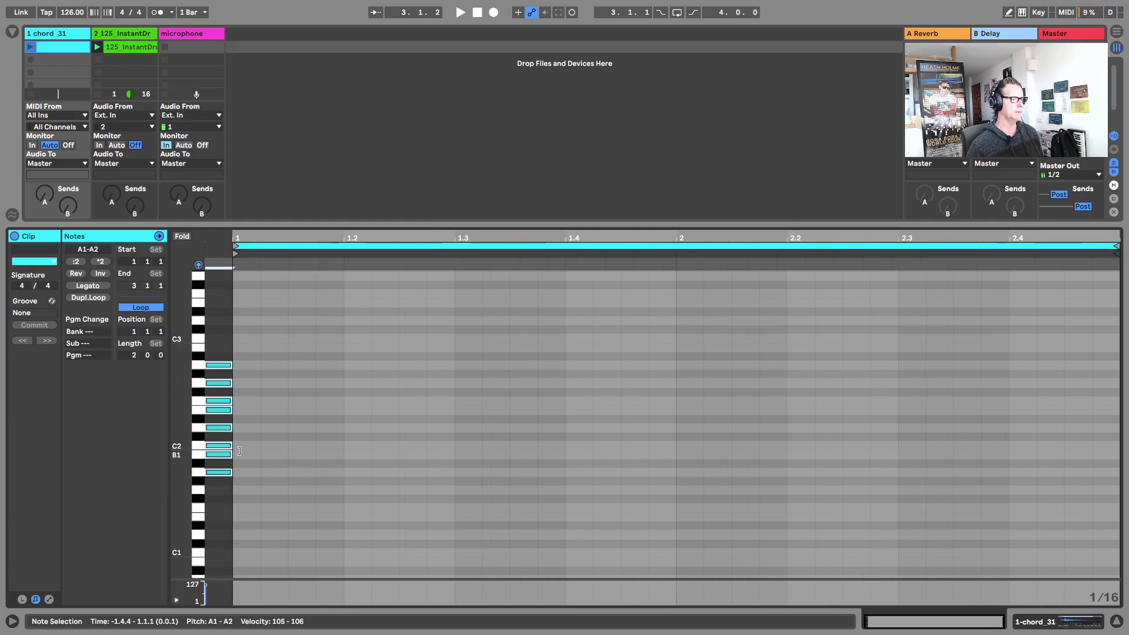
Step: Duplicate the B1 to A2 reference notes one octave up, to B2 through A3
{"action": "left_click_drag", "start_coordinate": [250, 459], "coordinate": [221, 366]}
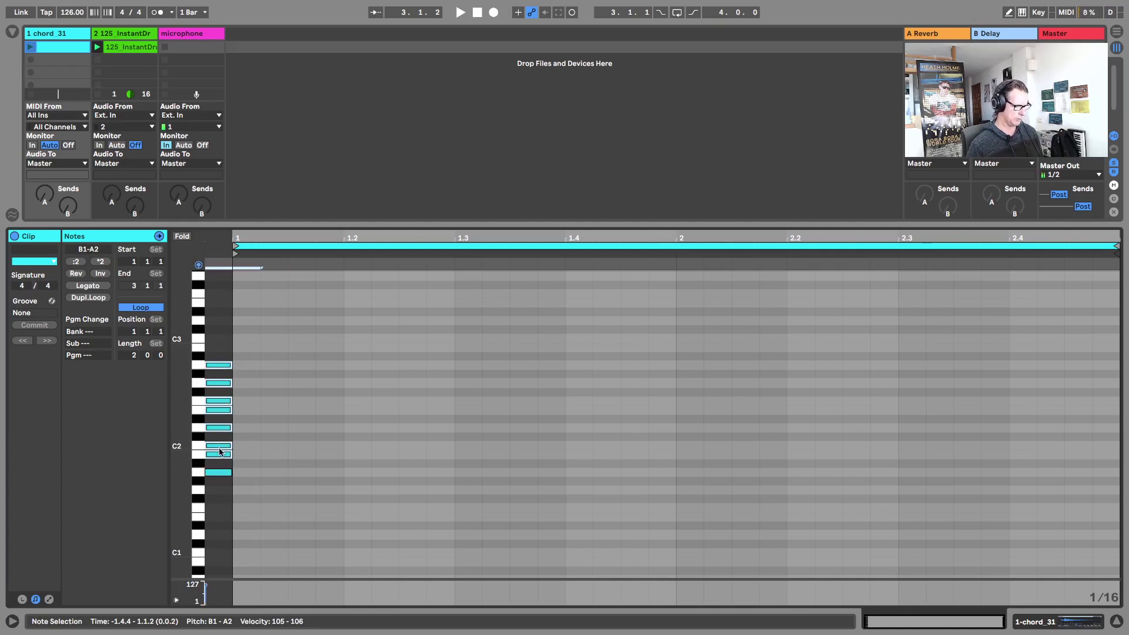
{"action": "left_click_drag", "start_coordinate": [217, 456], "coordinate": [226, 346]}
{"action": "scroll", "coordinate": [241, 392], "scroll_direction": "up", "scroll_amount": 5}
{"action": "scroll", "coordinate": [242, 397], "scroll_direction": "down", "scroll_amount": 1}
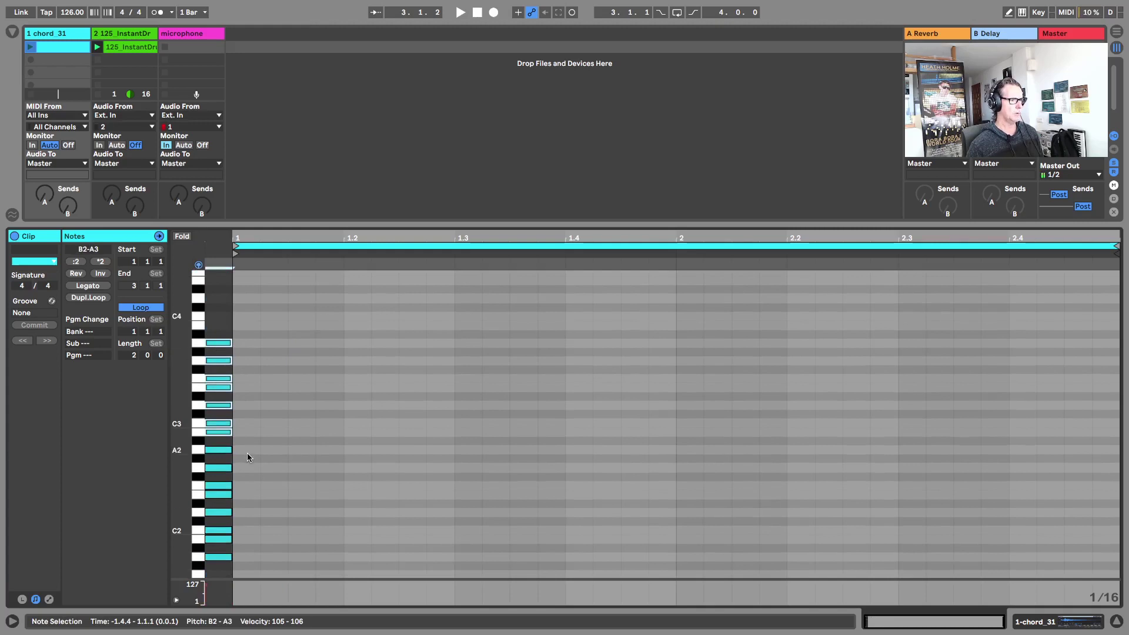
{"action": "scroll", "coordinate": [247, 453], "scroll_direction": "down", "scroll_amount": 2}
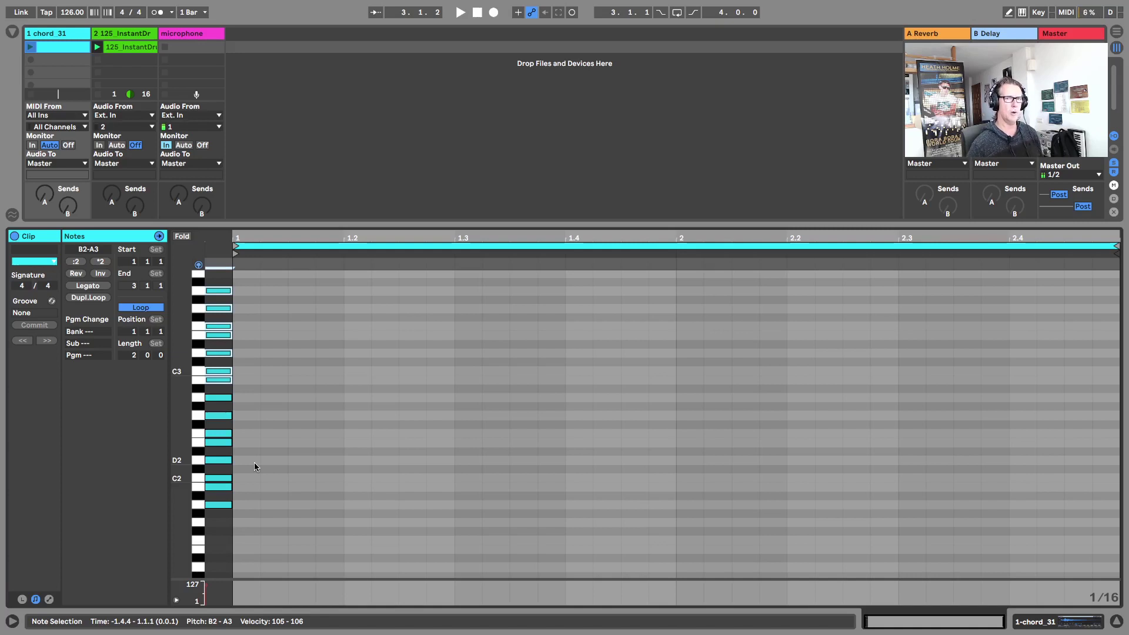
{"action": "scroll", "coordinate": [280, 458], "scroll_direction": "up", "scroll_amount": 1}
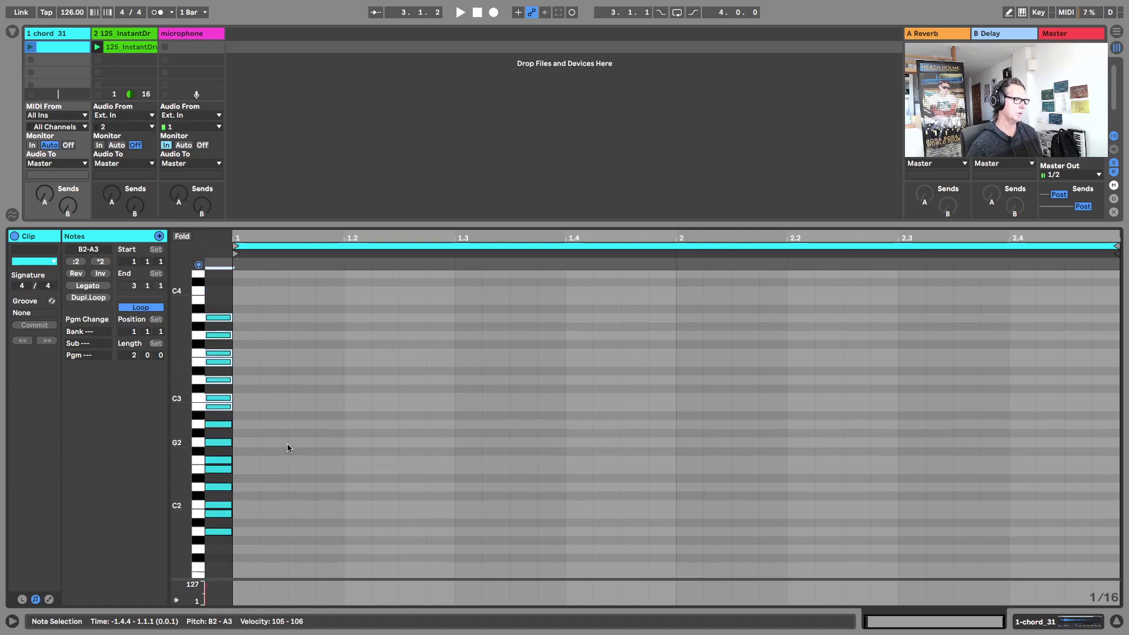
Step: Fold the note editor to view only the keys that hold notes, and unfold it again
{"action": "left_click", "coordinate": [287, 445]}
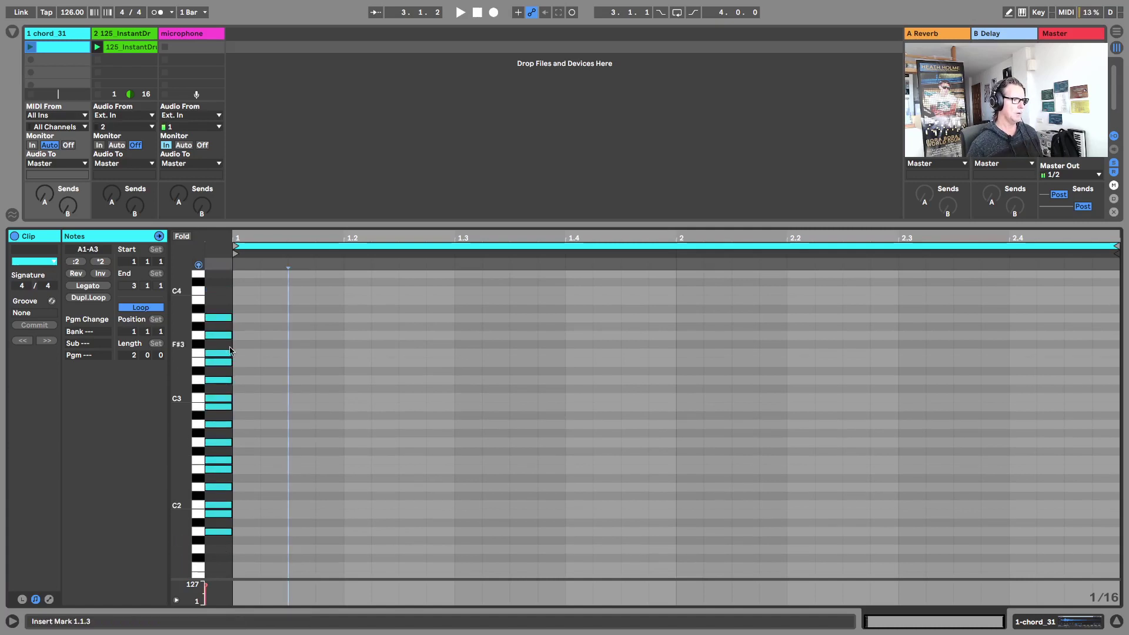
{"action": "left_click", "coordinate": [183, 236]}
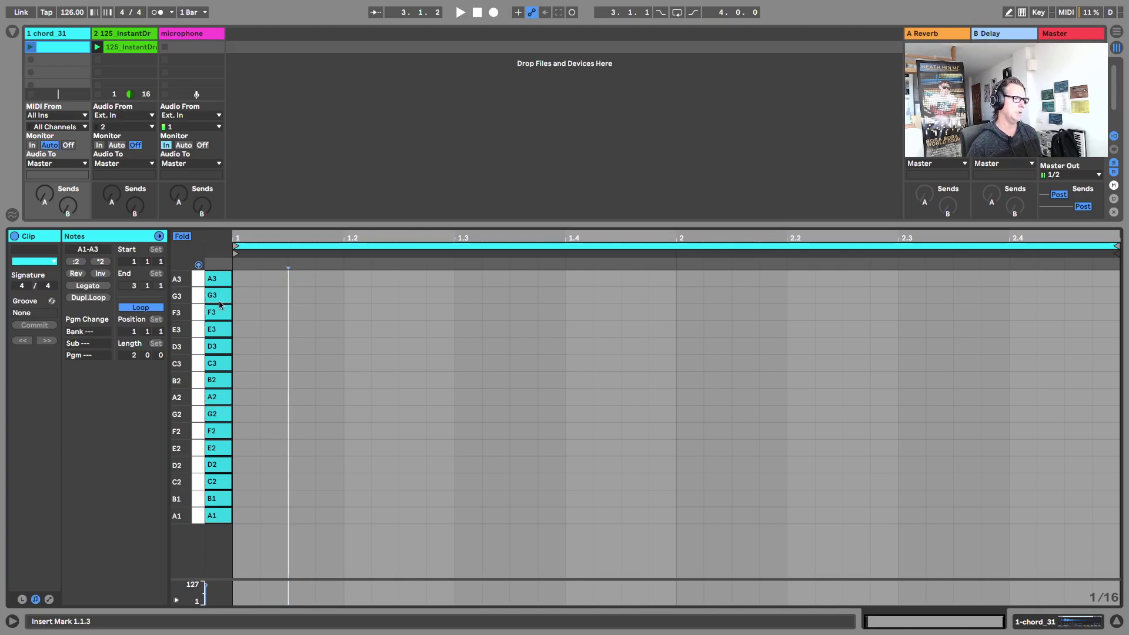
{"action": "left_click", "coordinate": [181, 236]}
{"action": "scroll", "coordinate": [284, 398], "scroll_direction": "down", "scroll_amount": 2}
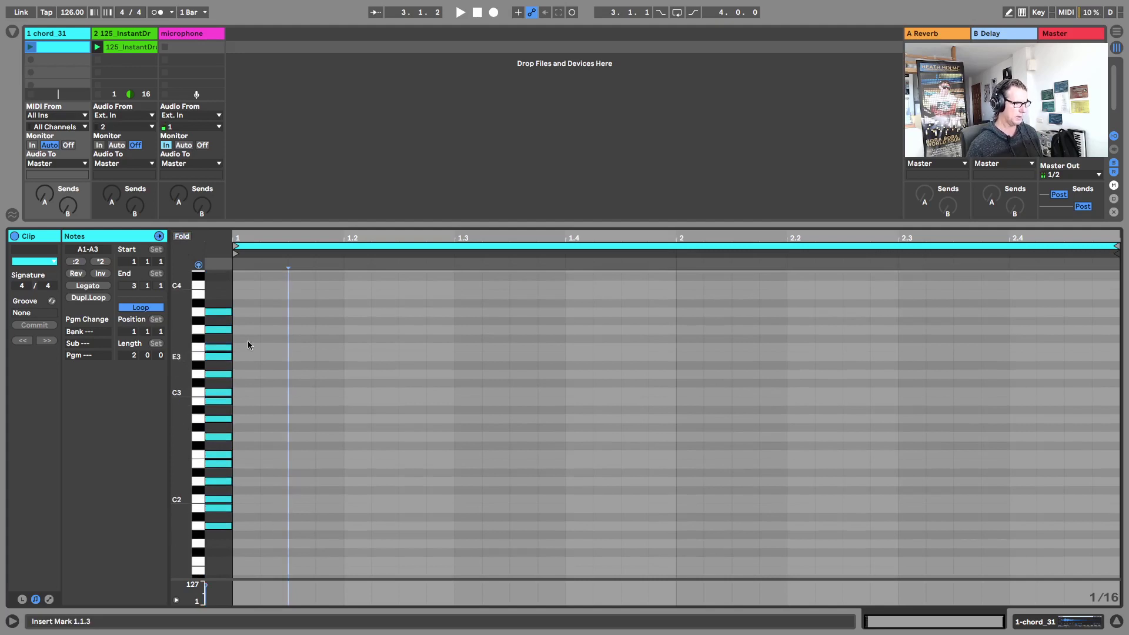
Step: Transpose all the reference notes up one semitone, to A#1 through A#3, and deselect them
{"action": "key", "text": "super+a"}
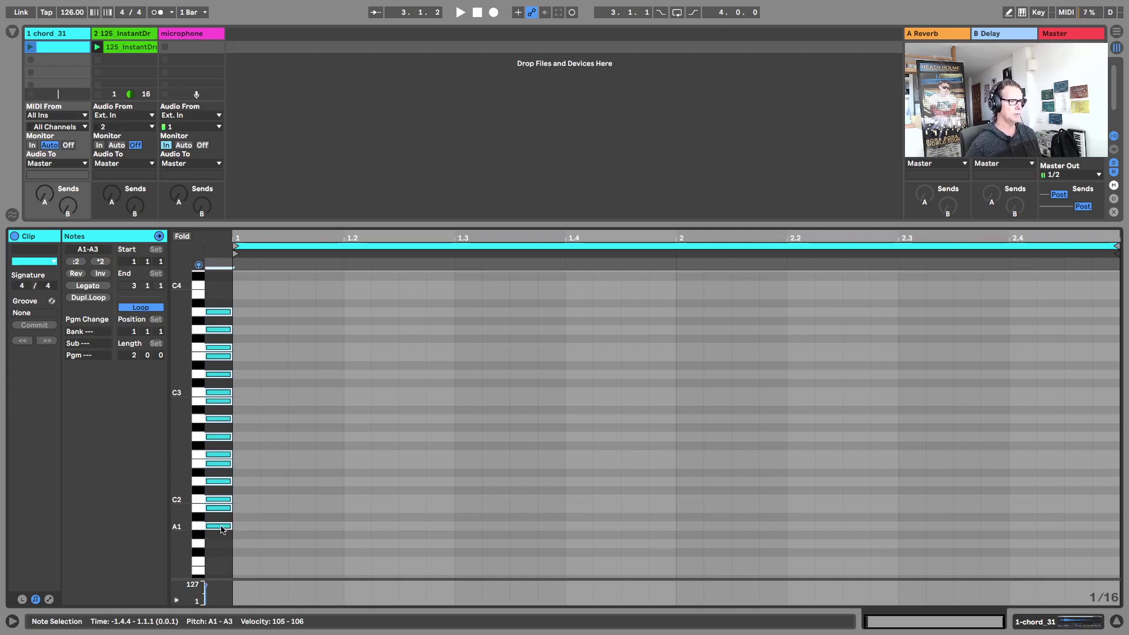
{"action": "key", "text": "Up"}
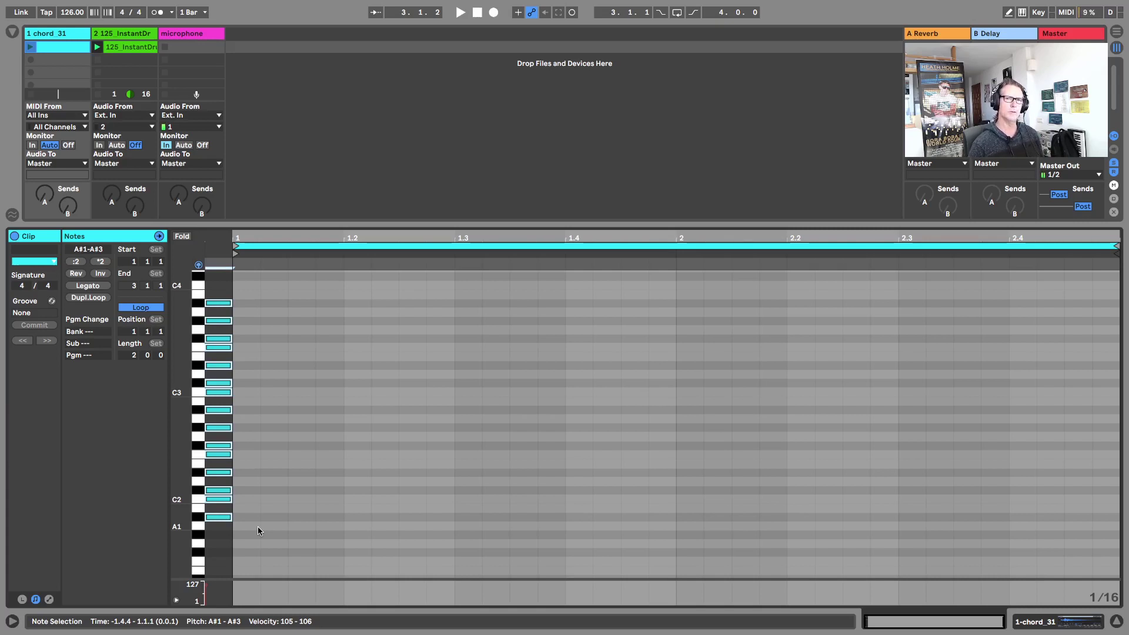
{"action": "left_click", "coordinate": [285, 514]}
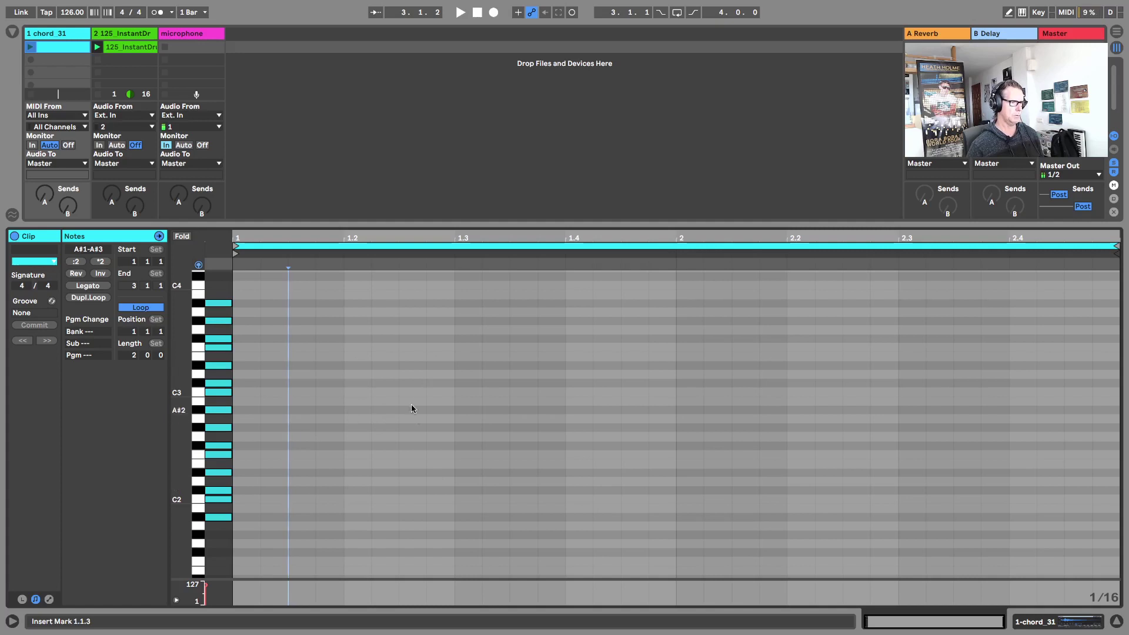
Step: Switch the clip's 1/16 grid to a triplet grid
{"action": "right_click", "coordinate": [398, 349]}
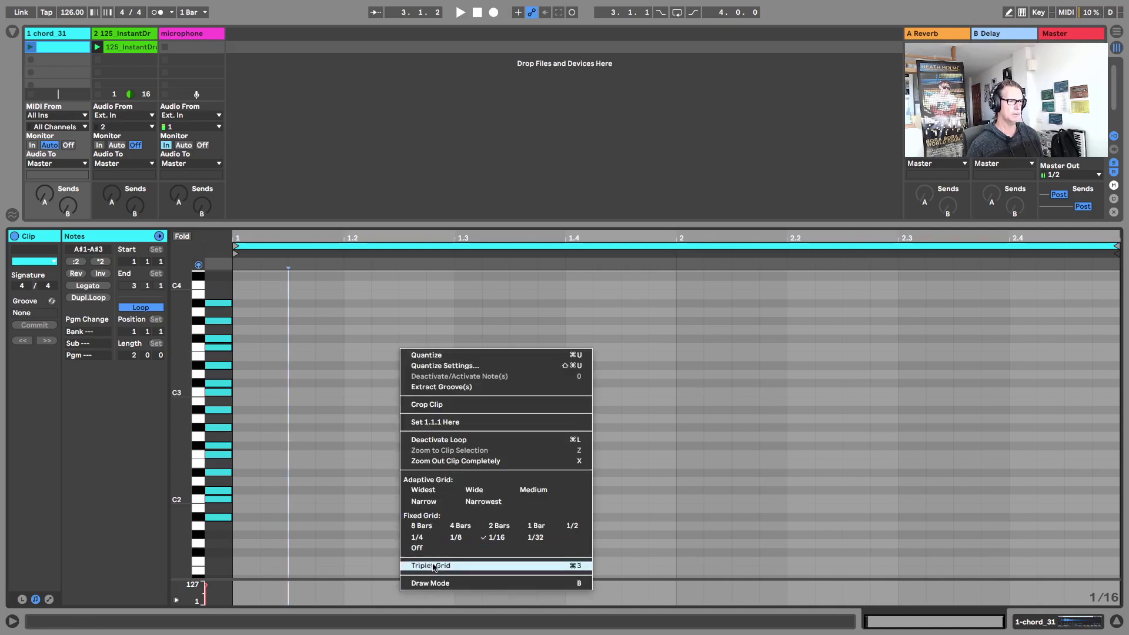
{"action": "left_click", "coordinate": [361, 460]}
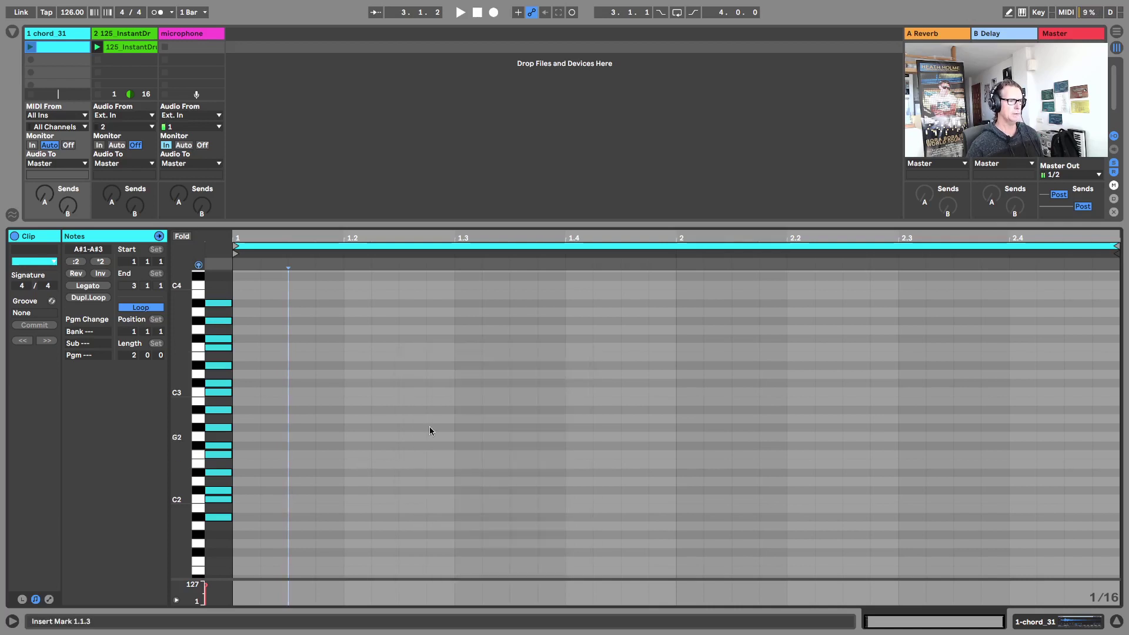
{"action": "right_click", "coordinate": [463, 364]}
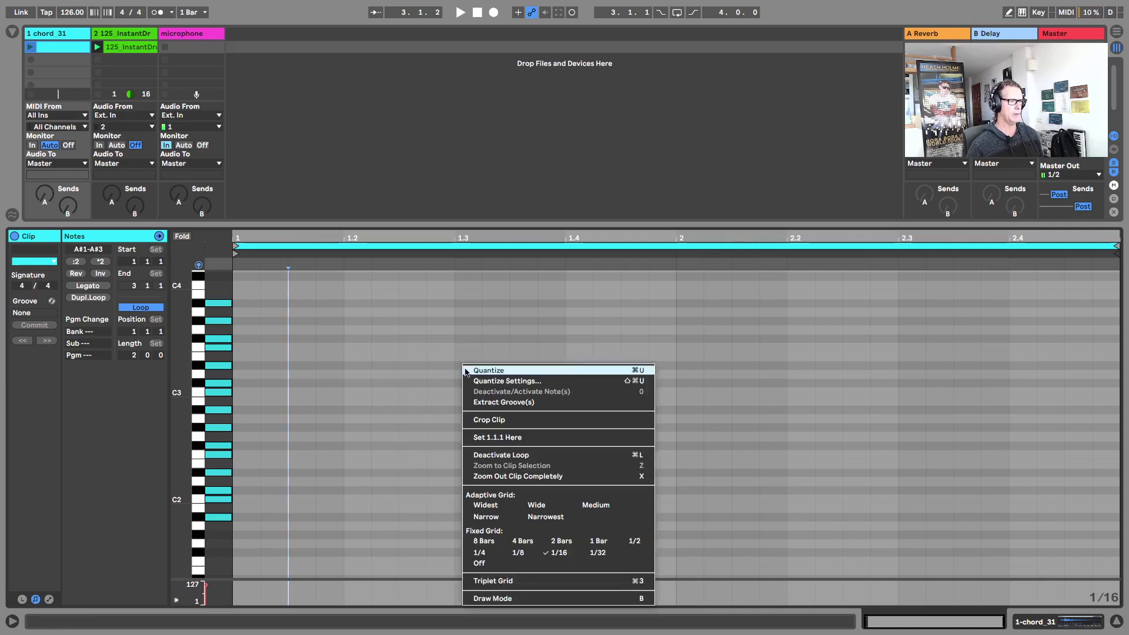
{"action": "left_click", "coordinate": [504, 582]}
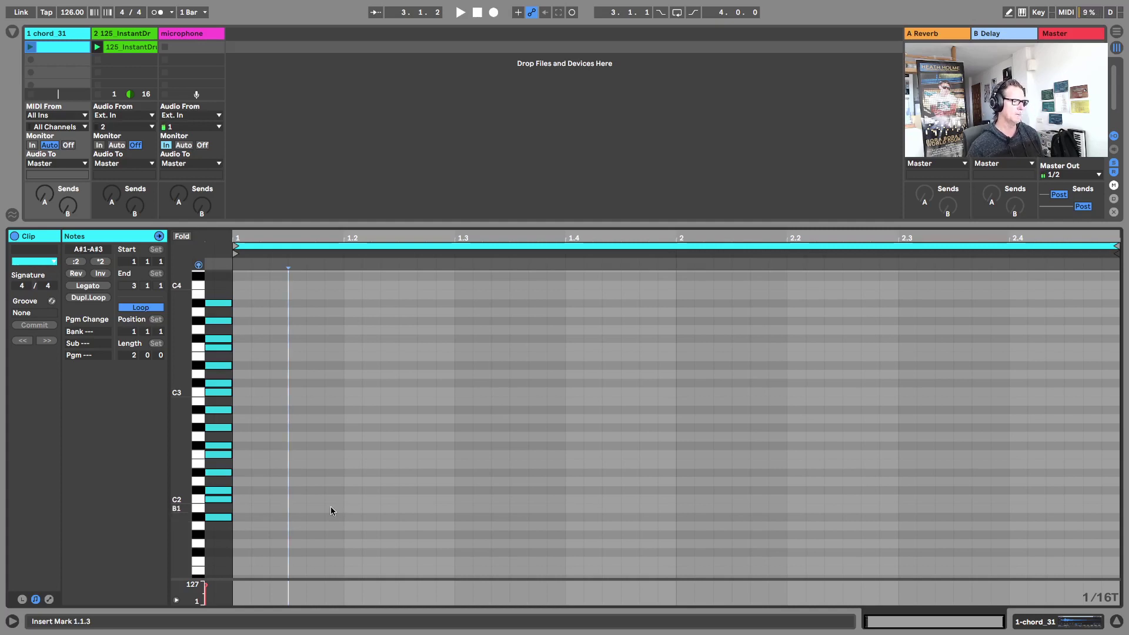
Step: Draw 1/16T notes on C2 and D#2 in the third and fifth grid slots of beat one, auditioning the chord_31 clip
{"action": "key", "text": "b"}
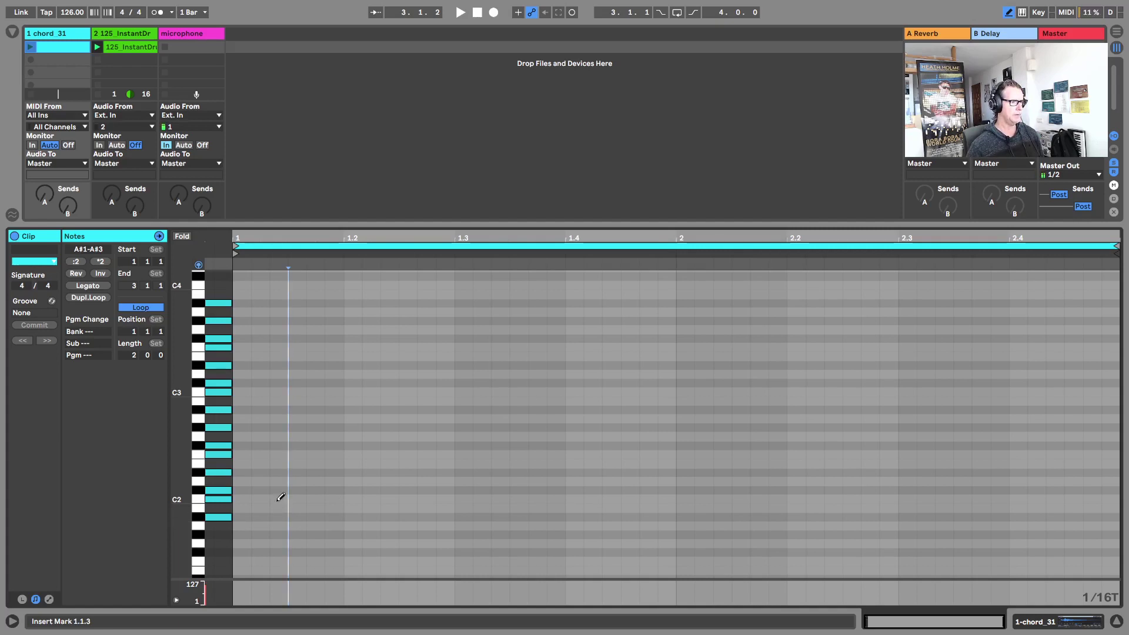
{"action": "left_click", "coordinate": [277, 499]}
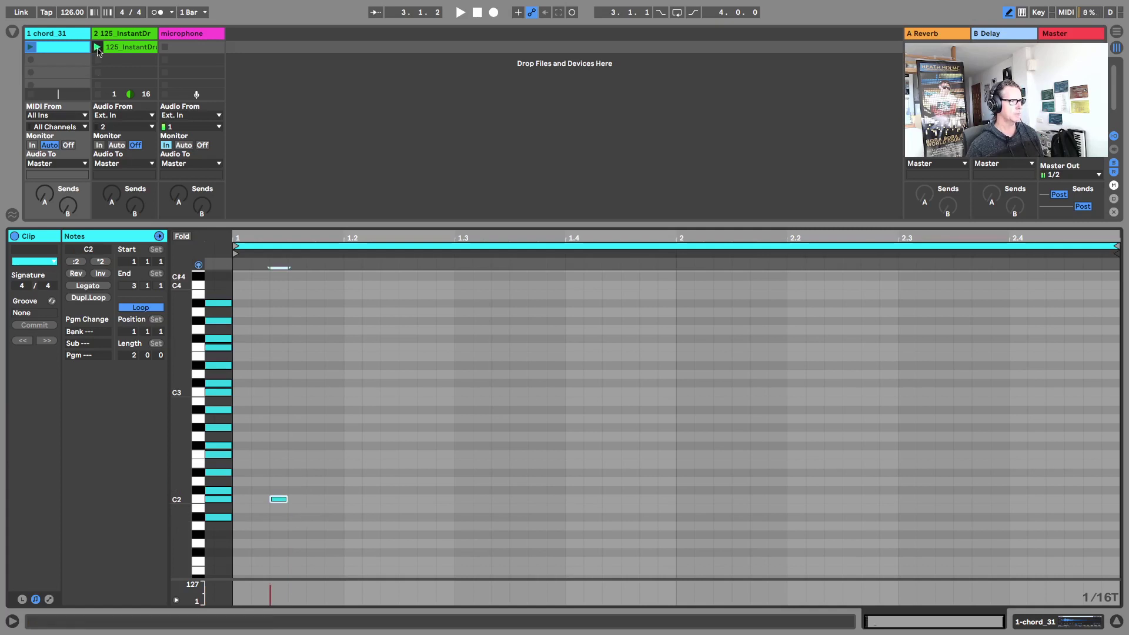
{"action": "left_click", "coordinate": [30, 49]}
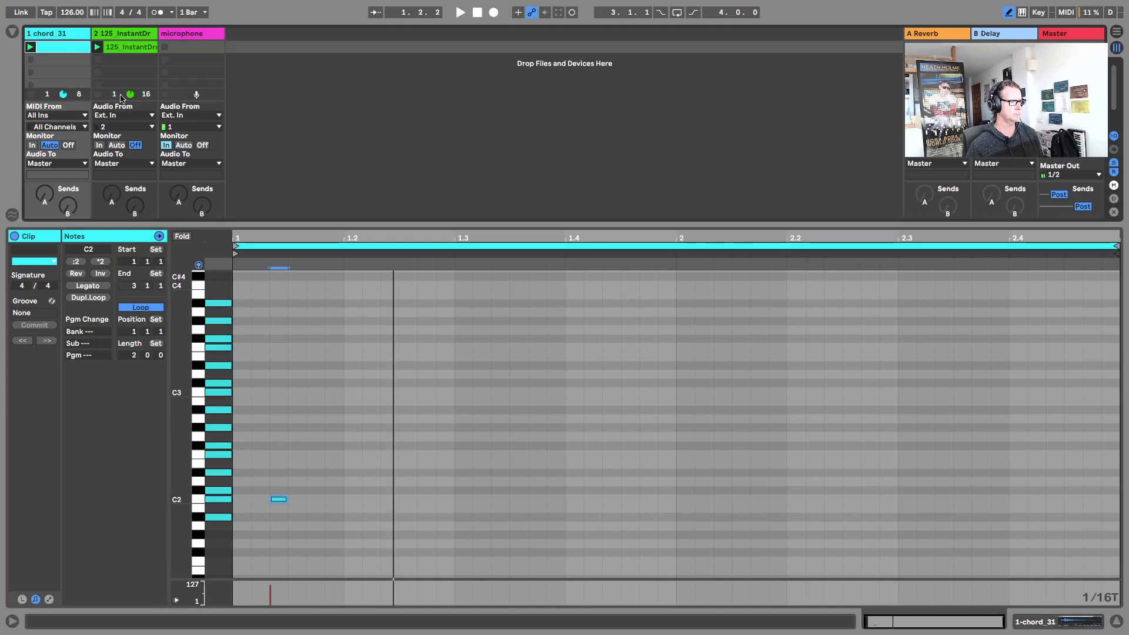
{"action": "left_click", "coordinate": [316, 472]}
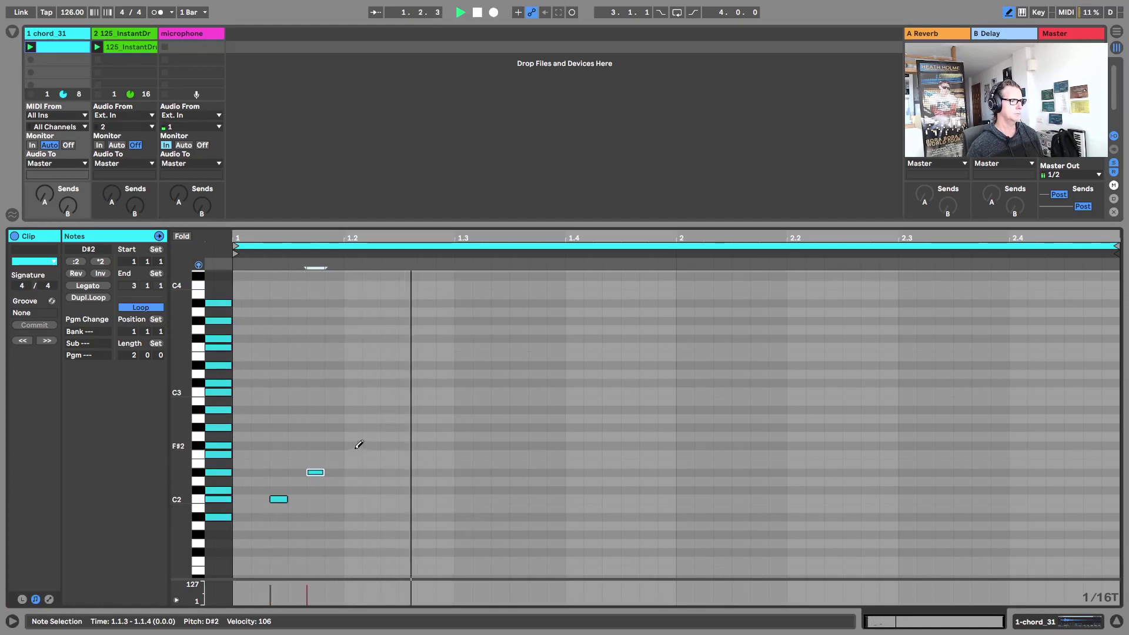
{"action": "key", "text": "space"}
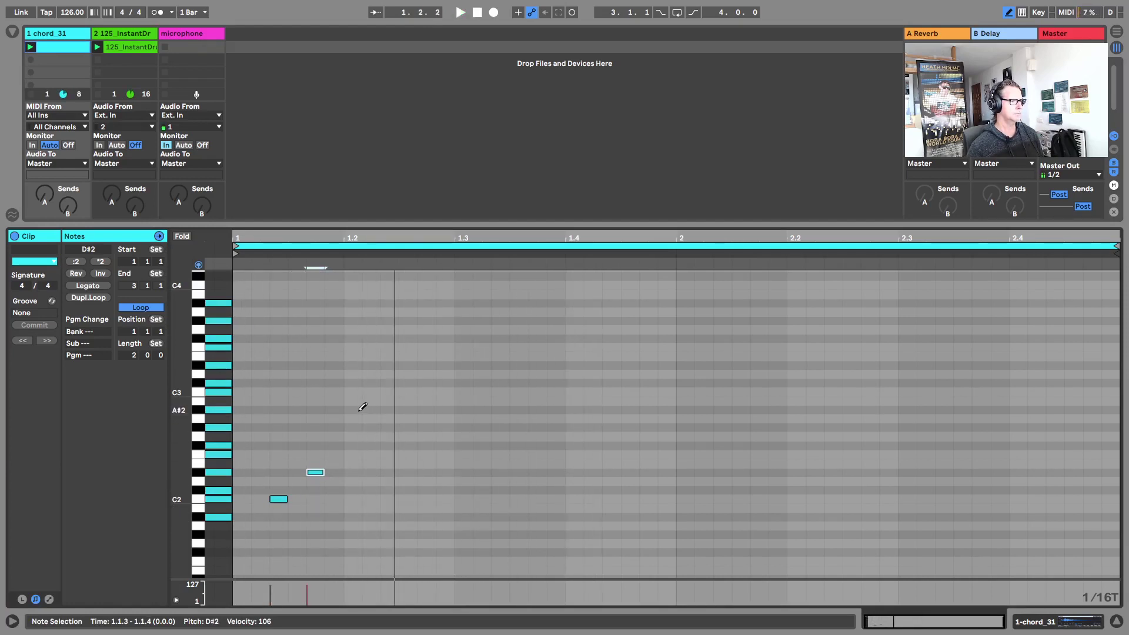
Step: Add an A#2 note at beat 1.2 and shift it two triplet grid steps forward while auditioning the loop
{"action": "left_click", "coordinate": [356, 408]}
{"action": "key", "text": "space"}
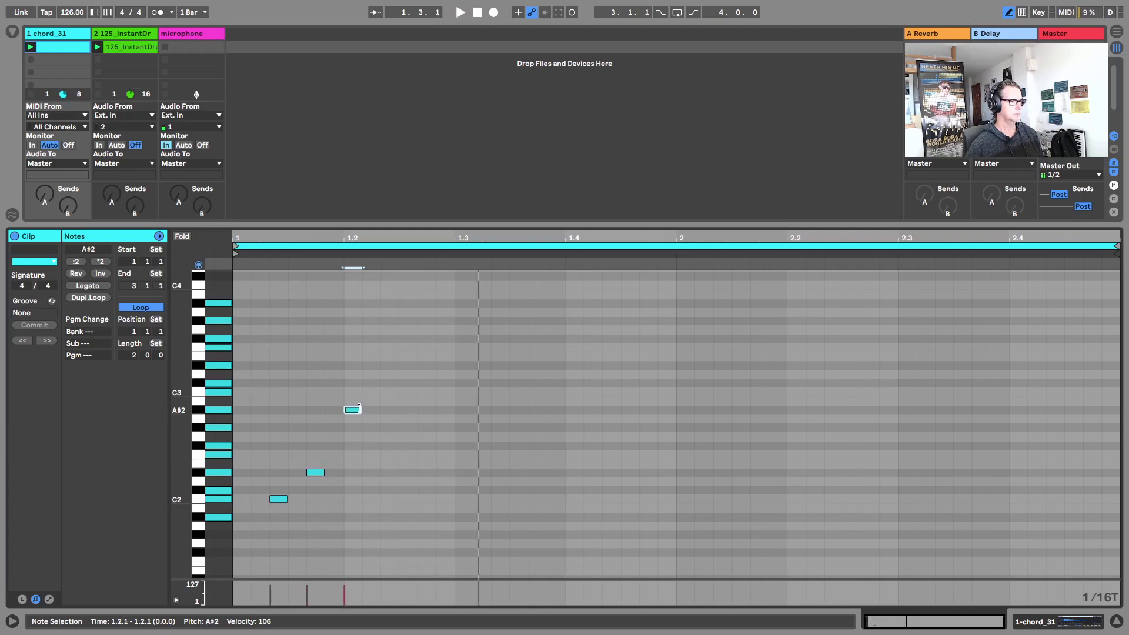
{"action": "key", "text": "Right"}
{"action": "key", "text": "space"}
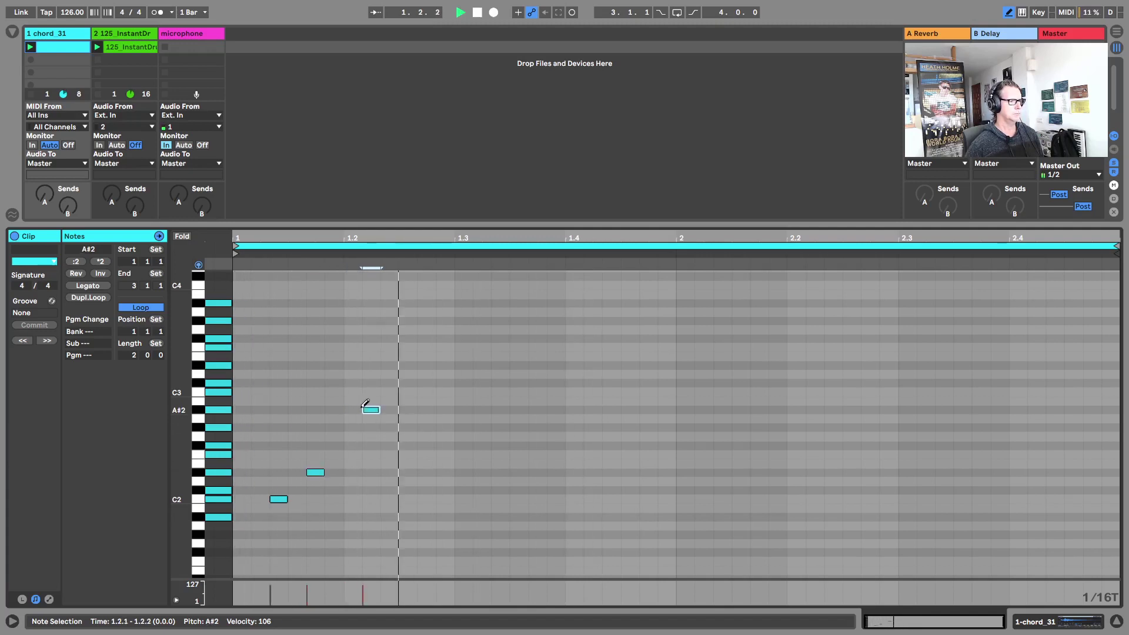
{"action": "key", "text": "space"}
{"action": "key", "text": "Right"}
{"action": "key", "text": "space"}
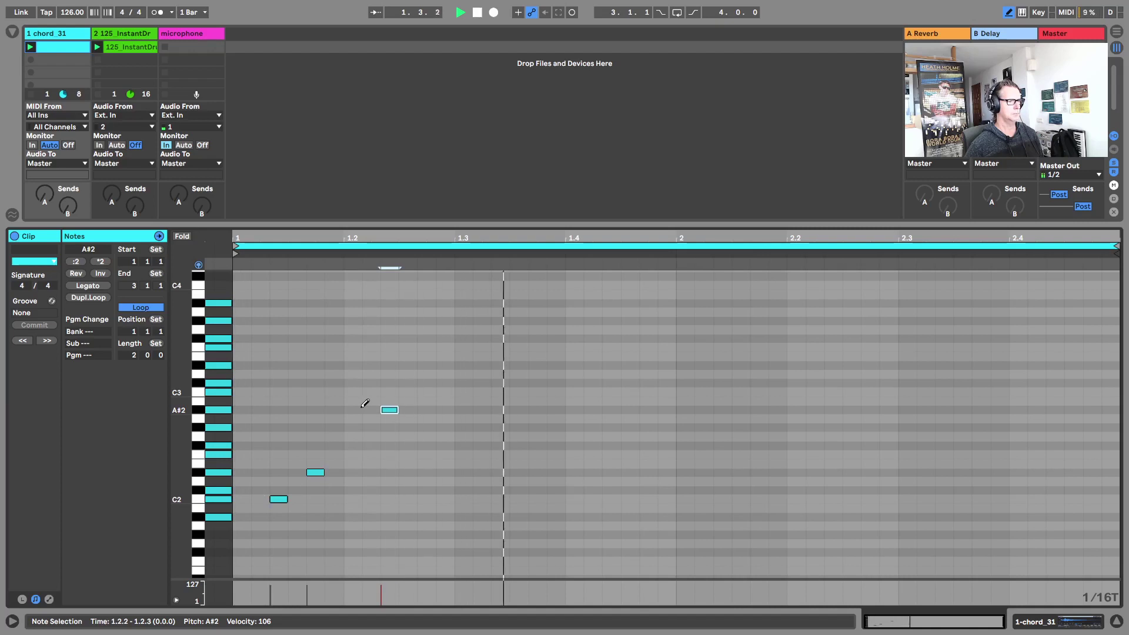
{"action": "key", "text": "space"}
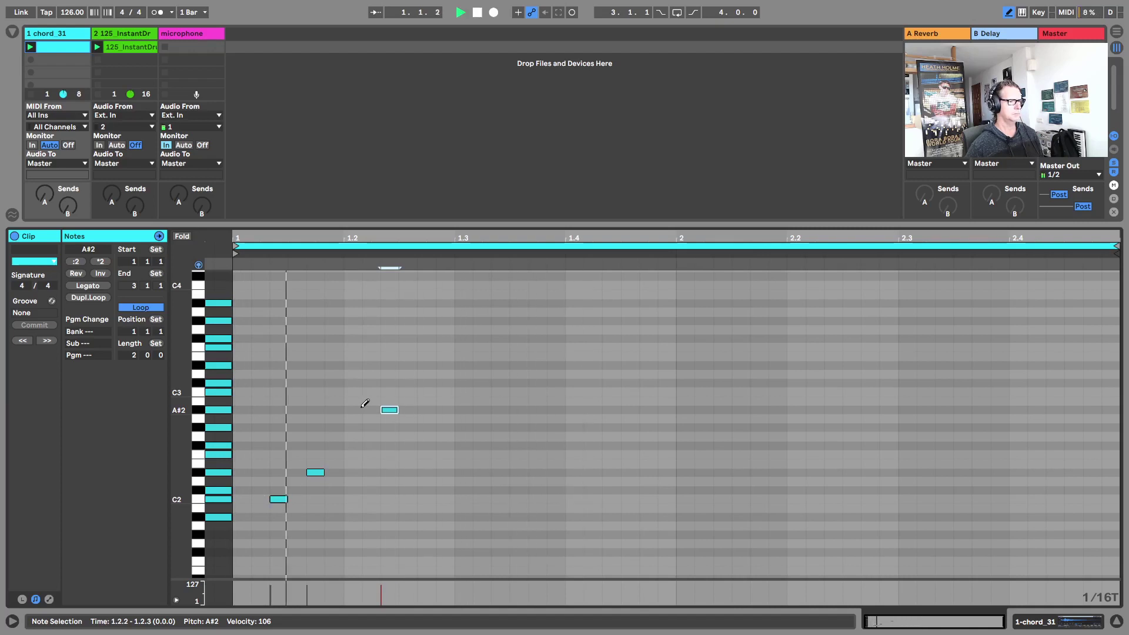
{"action": "key", "text": "space"}
{"action": "key", "text": "space"}
{"action": "key", "text": "space"}
Step: Draw a C2 note in the fifth triplet slot of beat 1.2 and raise it to C#2 during playback
{"action": "left_click", "coordinate": [419, 498]}
{"action": "key", "text": "space"}
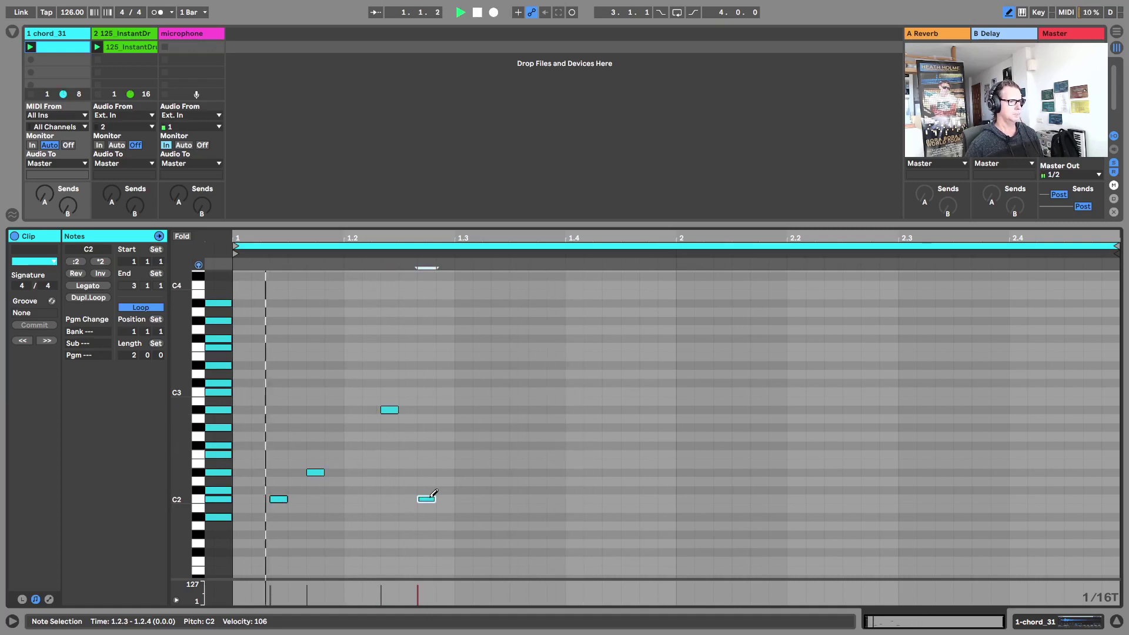
{"action": "key", "text": "Up"}
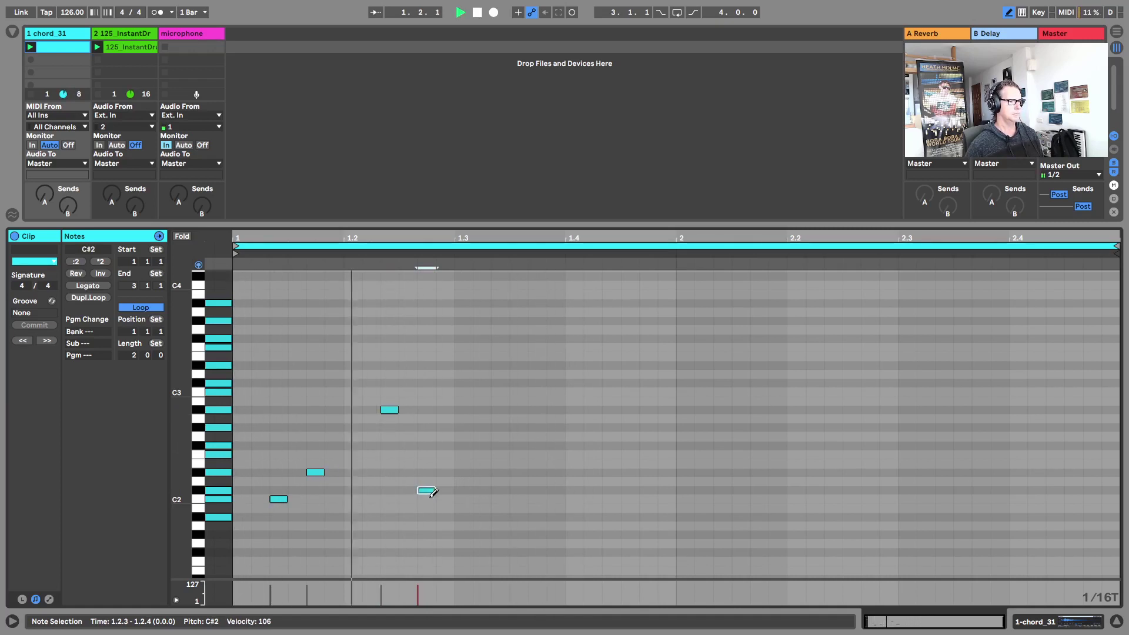
Step: Draw C2 and C#3 notes in beat 1.3's third and sixth triplet slots and C#2 in beat 1.4's third, auditioning the loop
{"action": "left_click", "coordinate": [499, 498]}
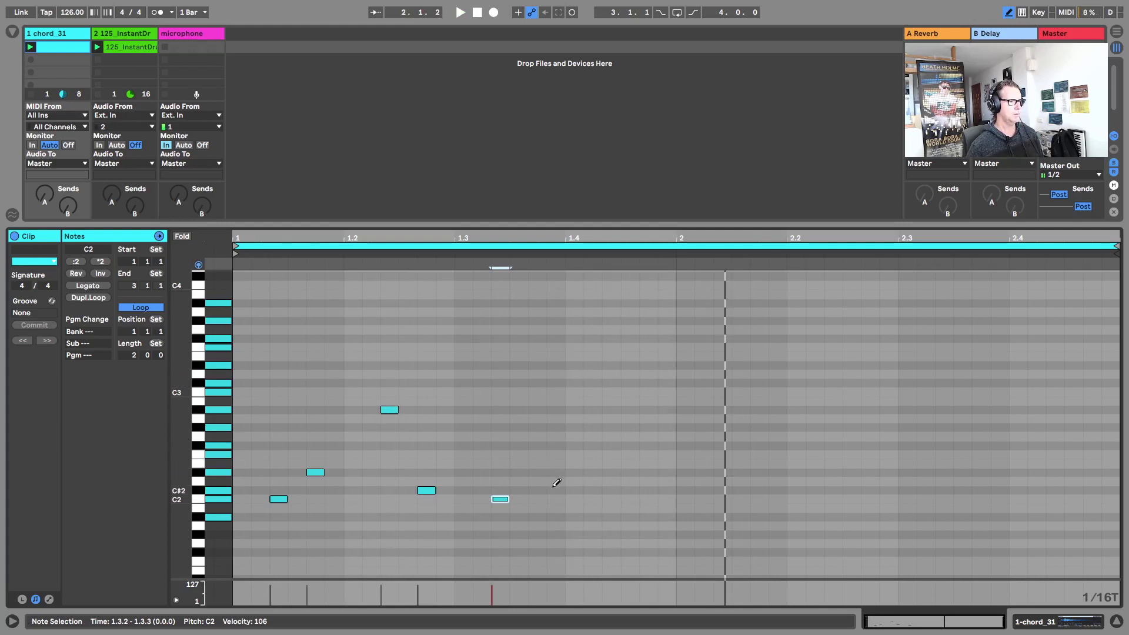
{"action": "left_click", "coordinate": [557, 383]}
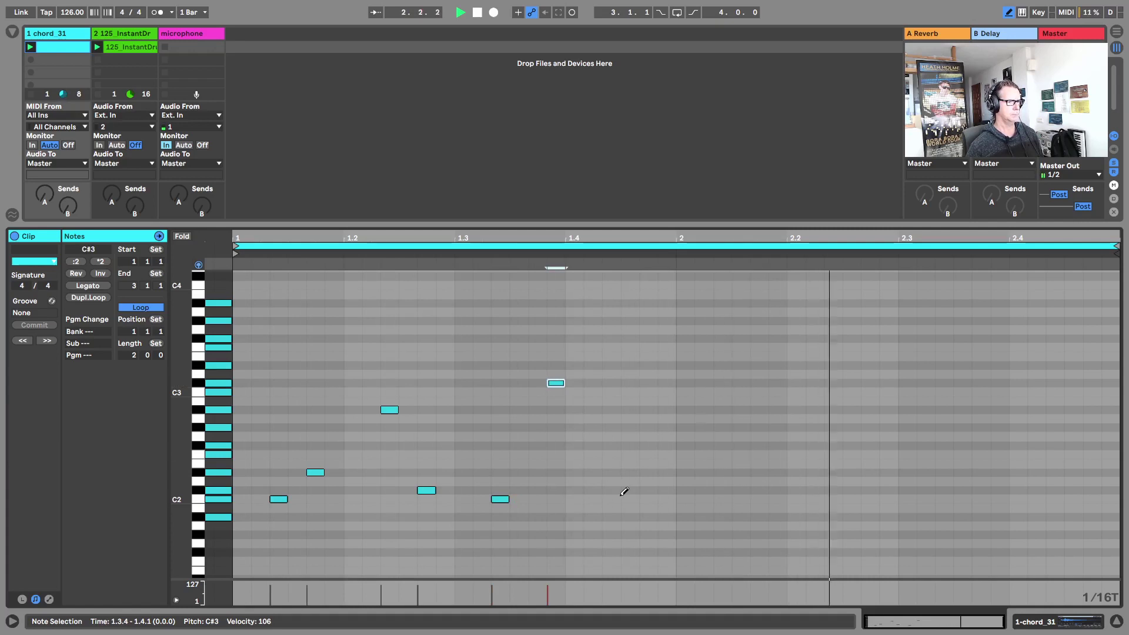
{"action": "key", "text": "space"}
{"action": "key", "text": "space"}
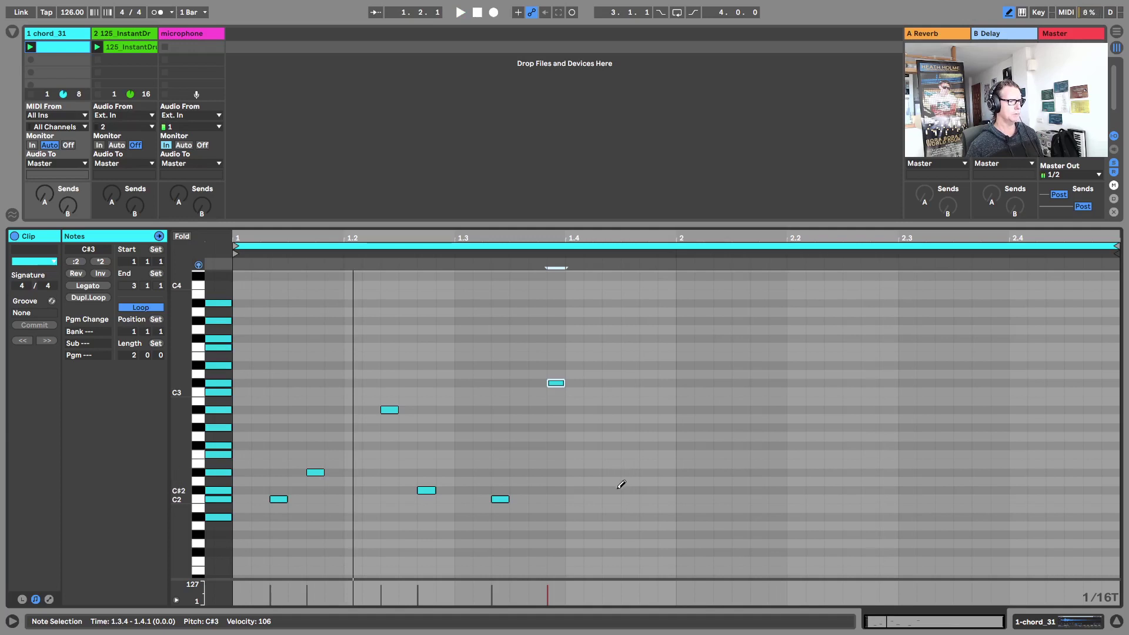
{"action": "left_click", "coordinate": [618, 489]}
{"action": "key", "text": "space"}
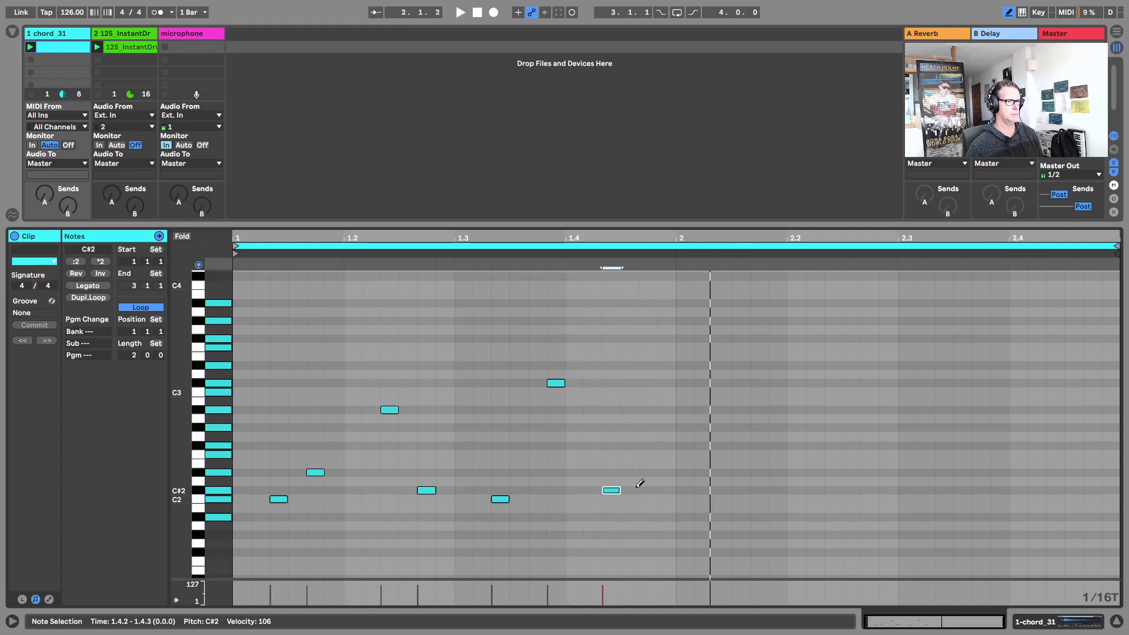
Step: Leave draw mode, duplicate all of bar one's notes into bar two and shift the copies two triplet grid steps forward
{"action": "key", "text": "b"}
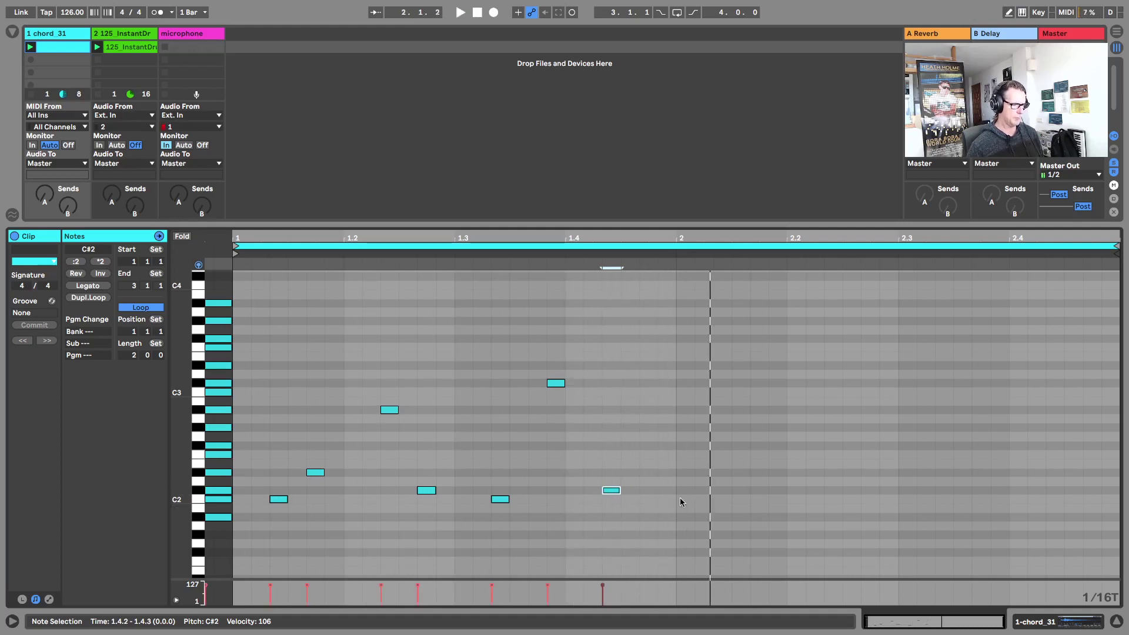
{"action": "left_click_drag", "start_coordinate": [670, 522], "coordinate": [267, 371]}
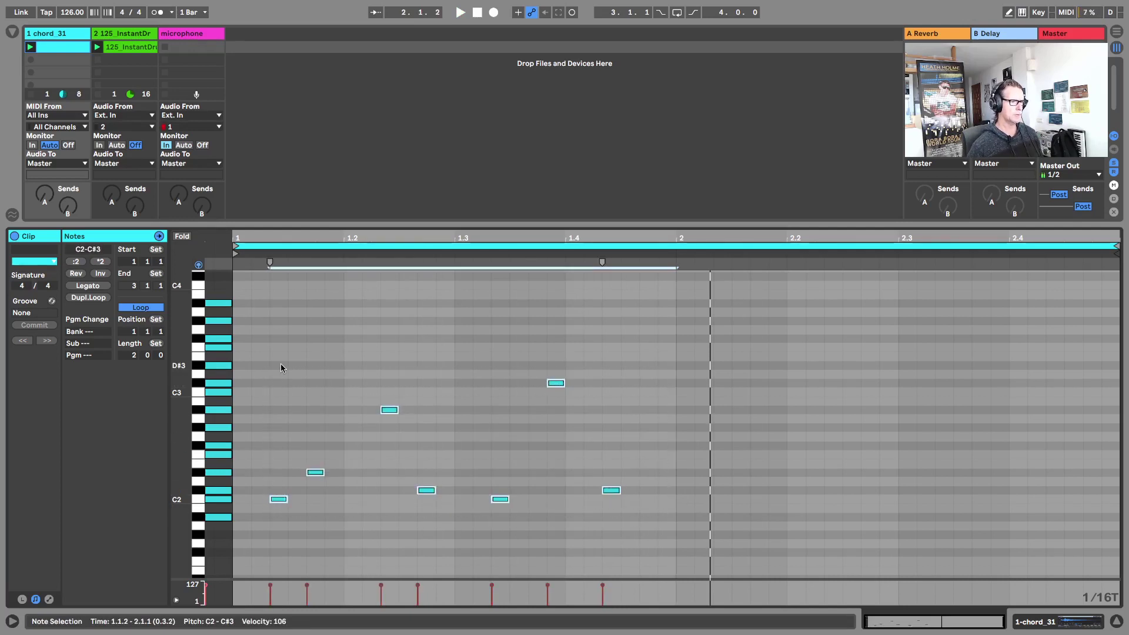
{"action": "key", "text": "super+d"}
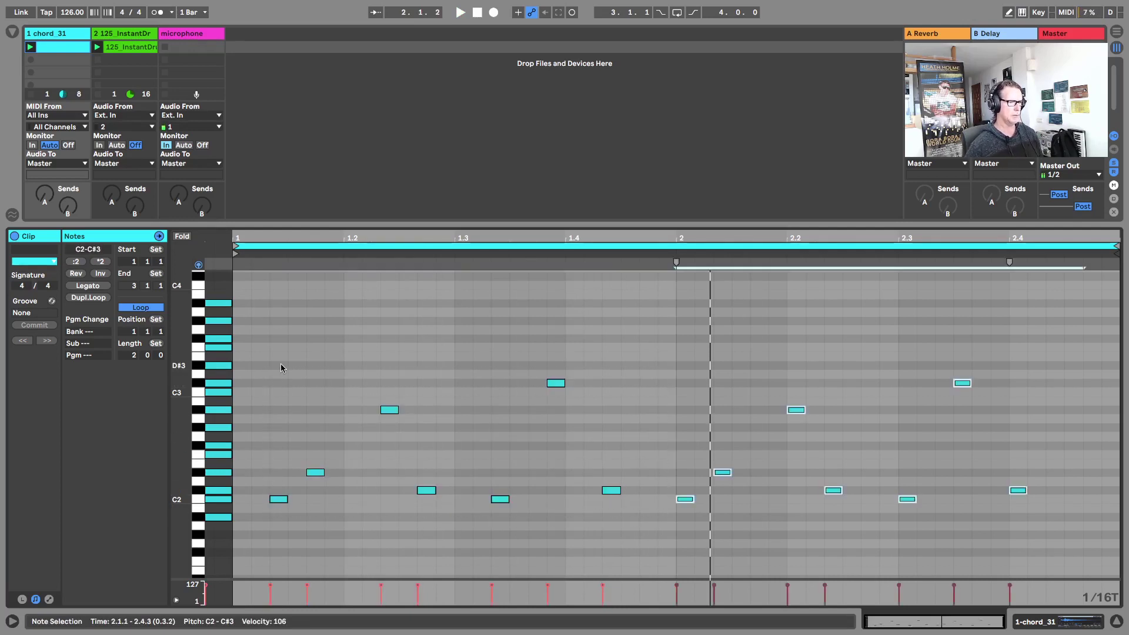
{"action": "key", "text": "Right"}
{"action": "key", "text": "Right"}
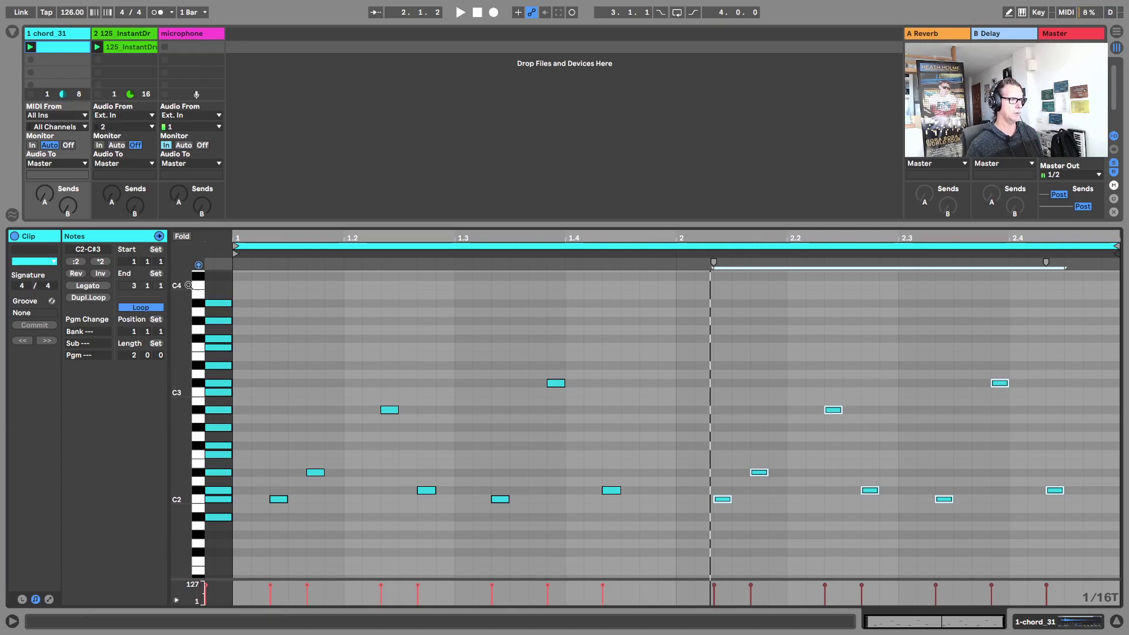
Step: Try inverting the duplicated notes in bar two, audition the result and invert them back
{"action": "left_click", "coordinate": [101, 274]}
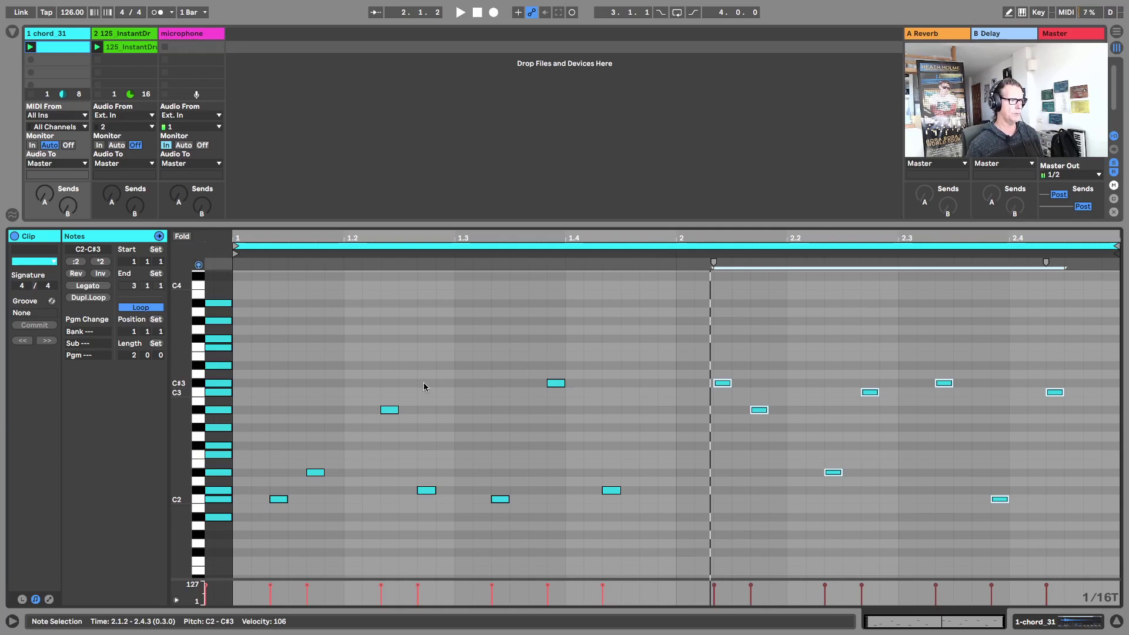
{"action": "key", "text": "space"}
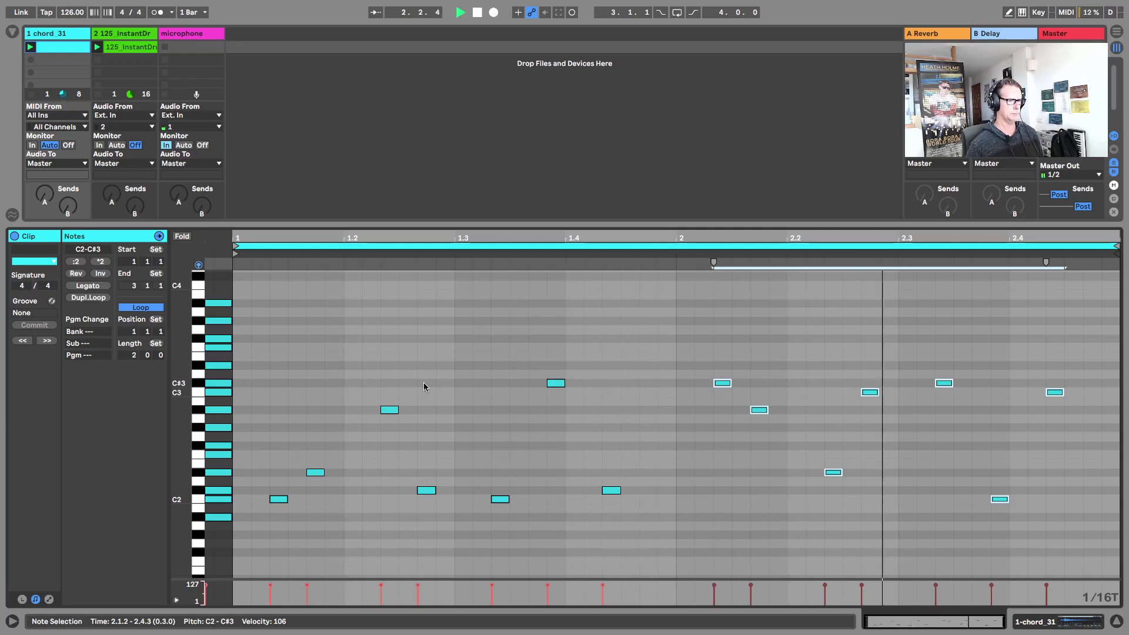
{"action": "key", "text": "space"}
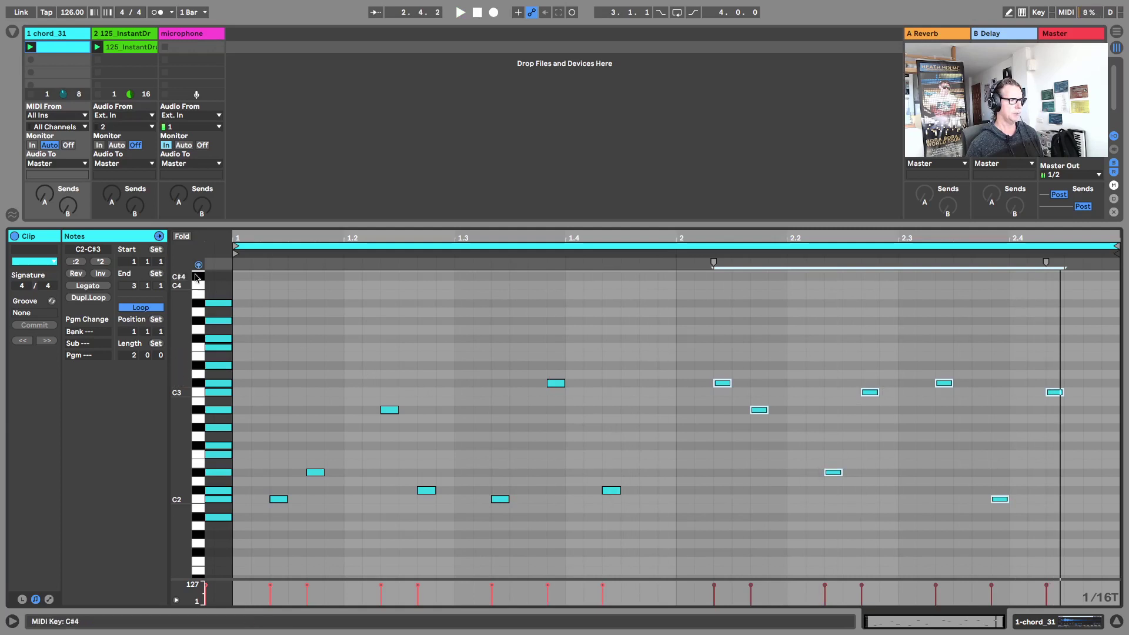
{"action": "left_click", "coordinate": [101, 275]}
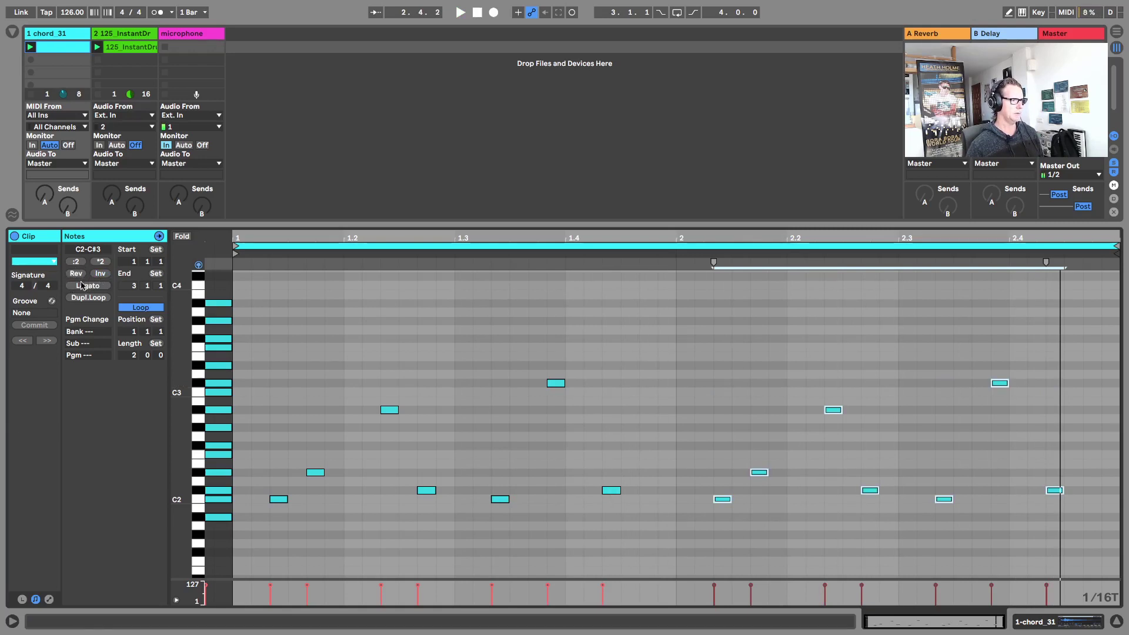
Step: Reverse the order of the notes in bar two and audition the loop
{"action": "left_click", "coordinate": [80, 275]}
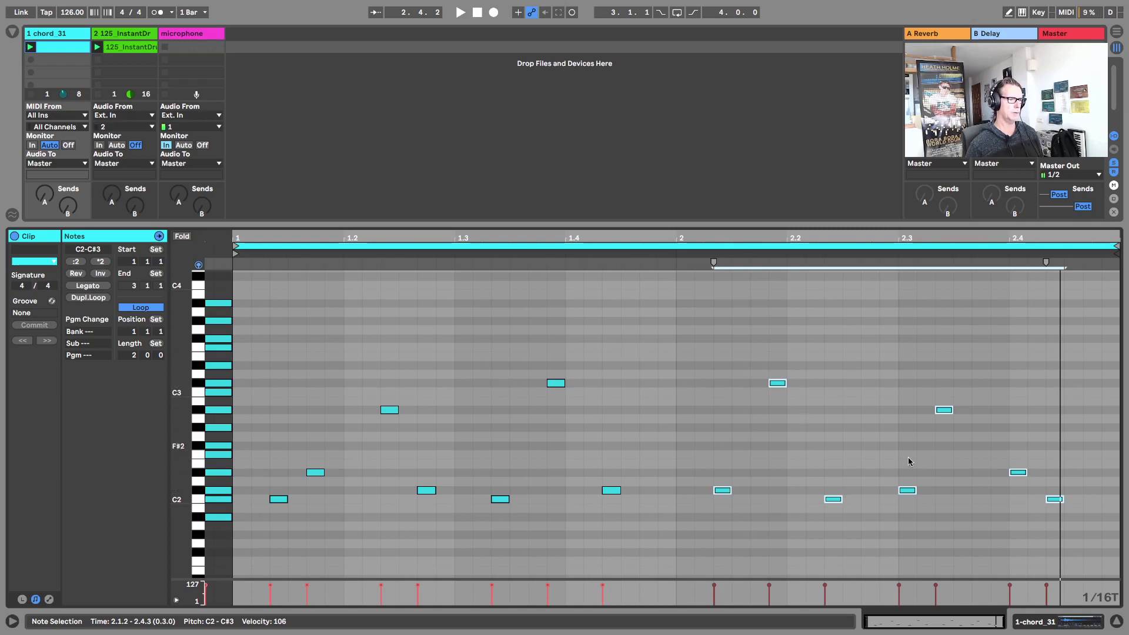
{"action": "key", "text": "space"}
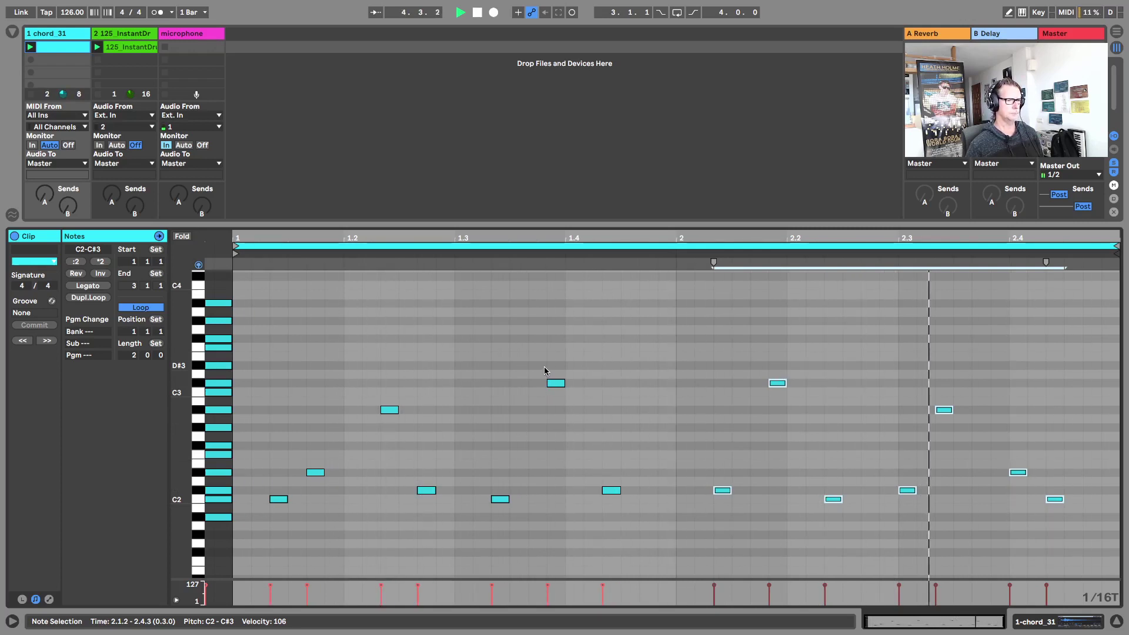
{"action": "key", "text": "space"}
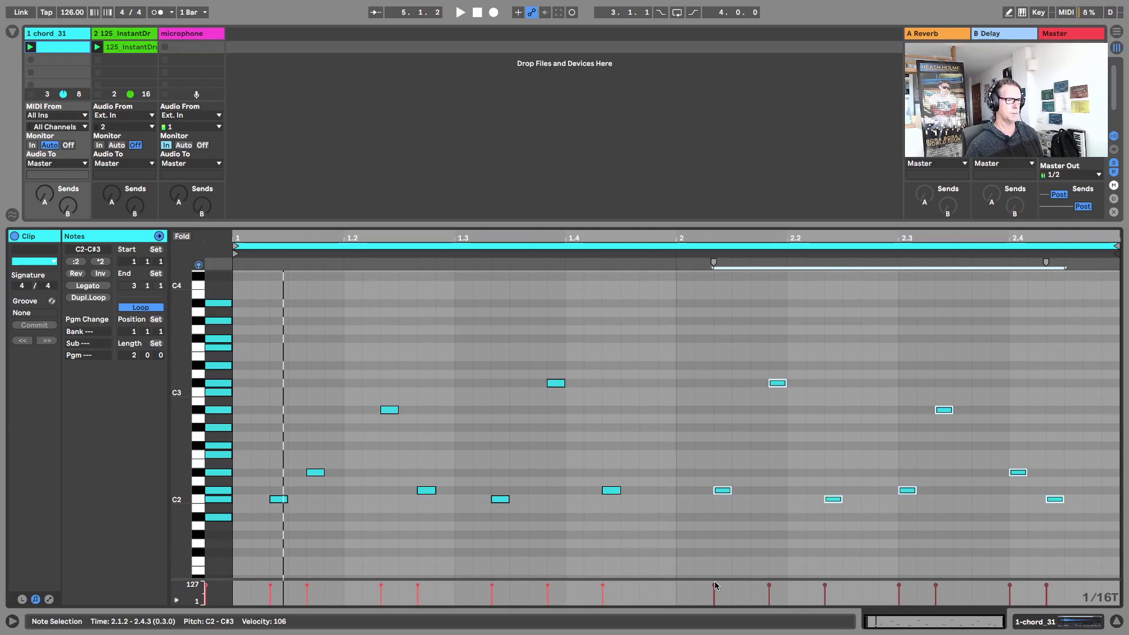
Step: Raise the first note of bar two to F2 and start auditioning the loop
{"action": "left_click", "coordinate": [722, 492]}
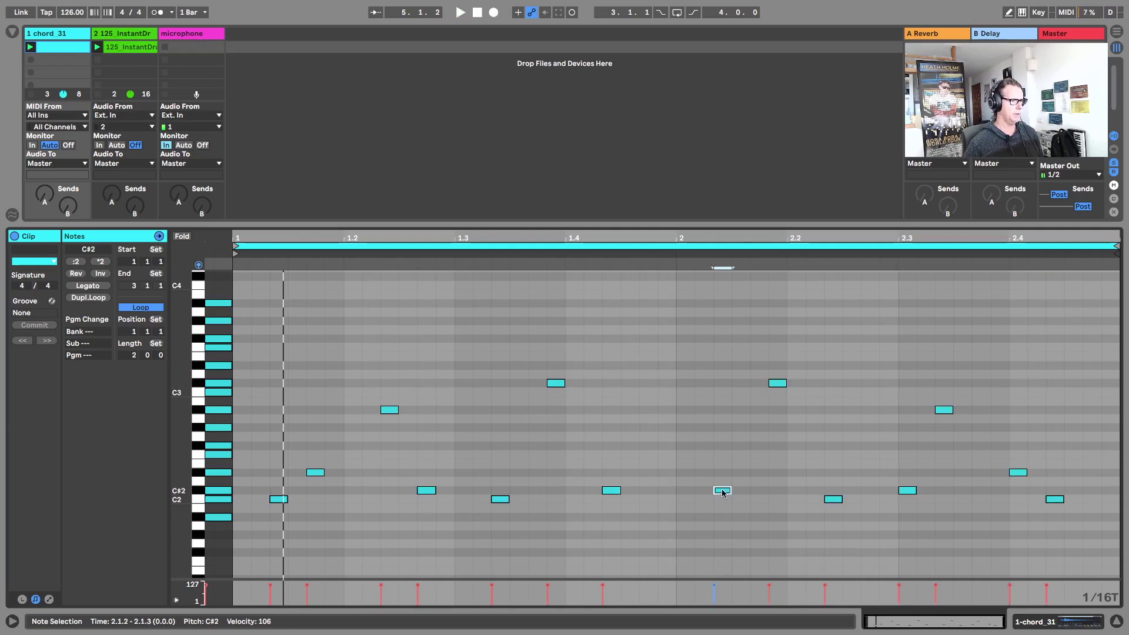
{"action": "key", "text": "Up"}
{"action": "key", "text": "Up"}
{"action": "key", "text": "Up"}
{"action": "key", "text": "Up"}
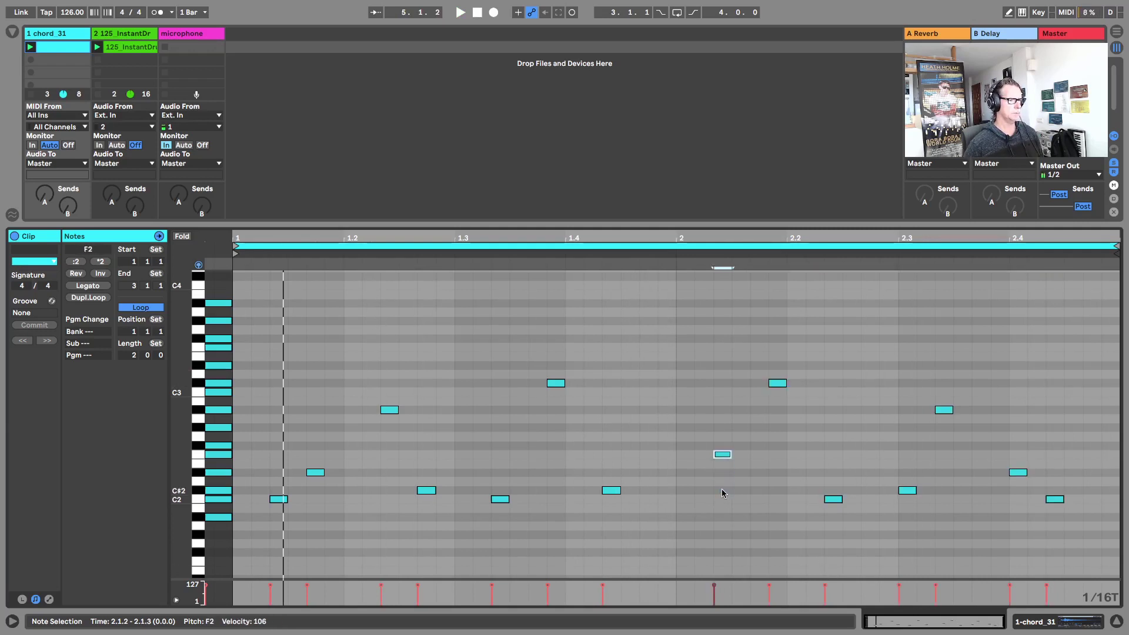
{"action": "key", "text": "space"}
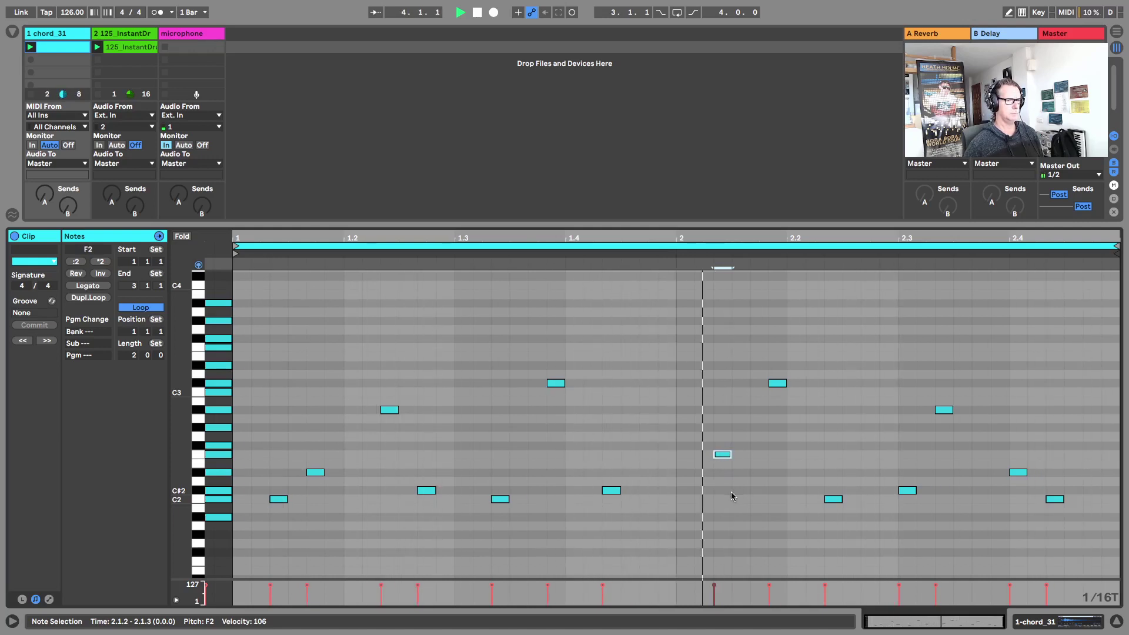
Step: Try the last note of bar two an octave higher at C3, and settle it on C#2 while auditioning
{"action": "left_click", "coordinate": [1055, 499]}
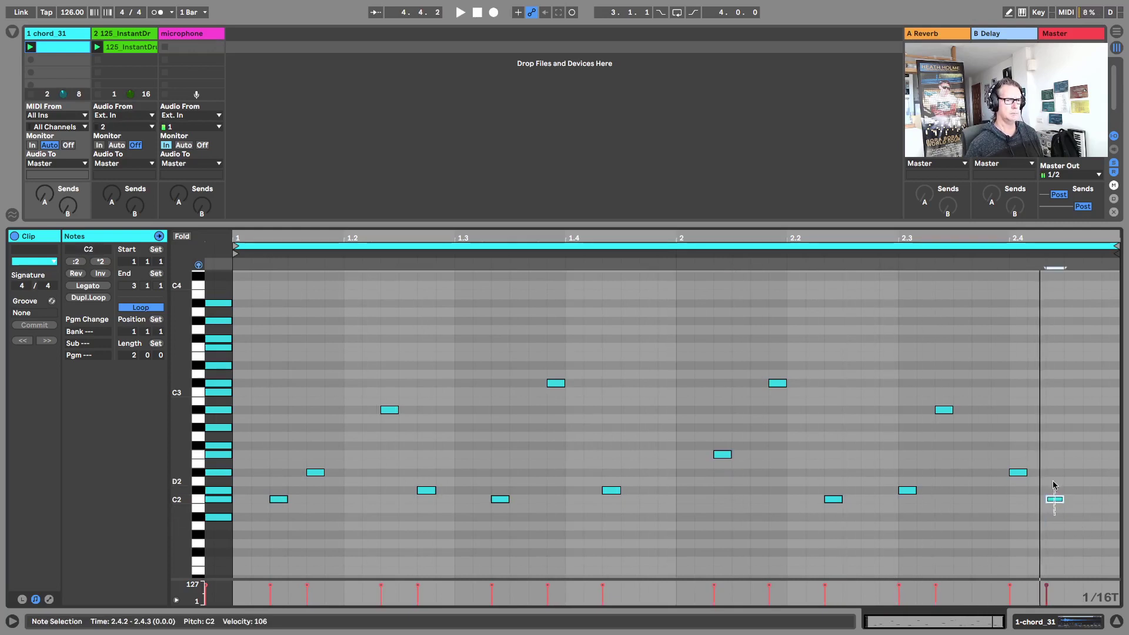
{"action": "key", "text": "space"}
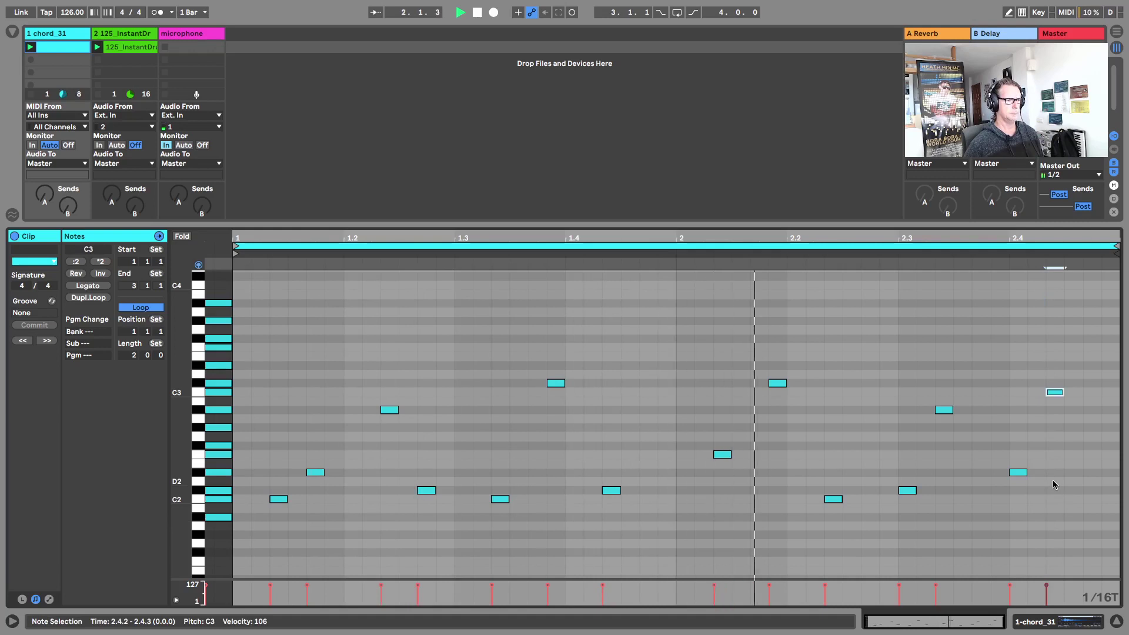
{"action": "key", "text": "shift+Down"}
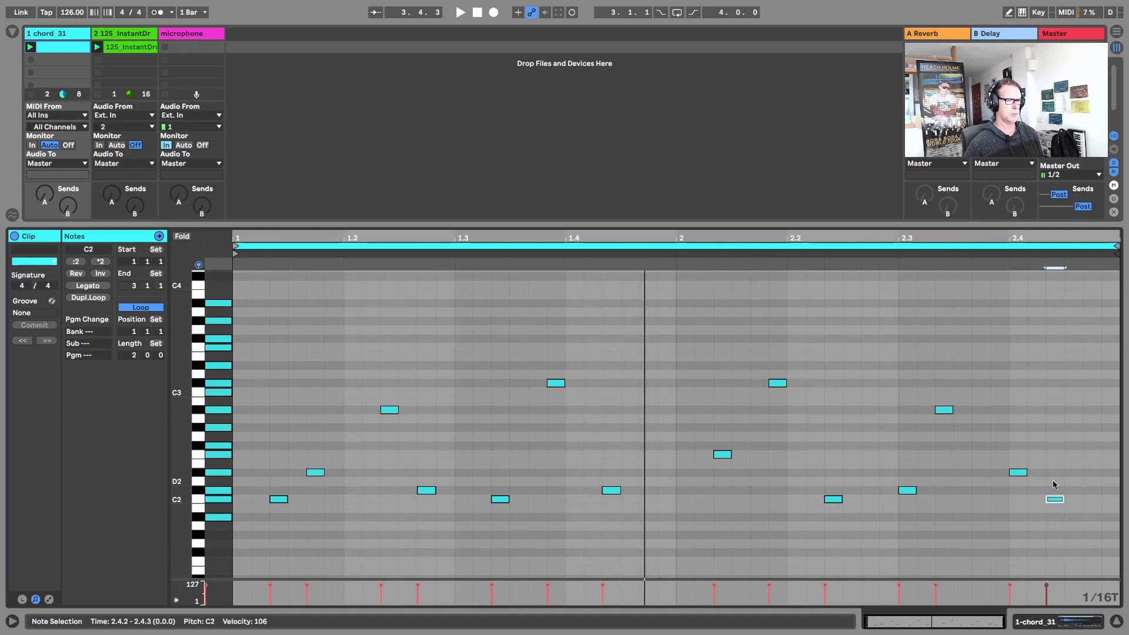
{"action": "key", "text": "Up"}
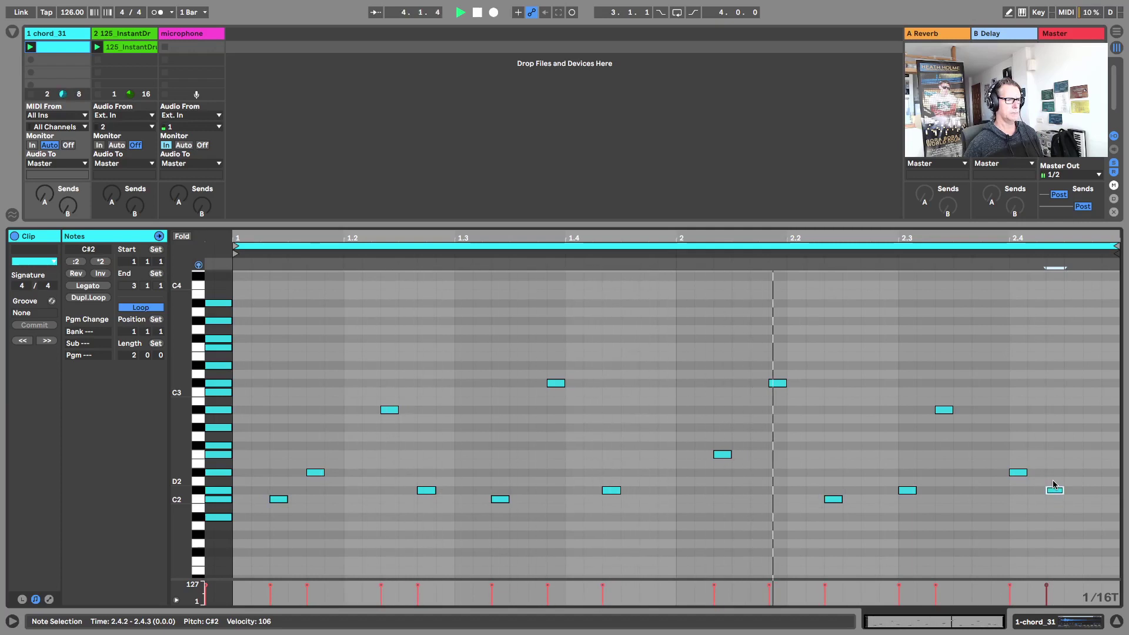
{"action": "key", "text": "space"}
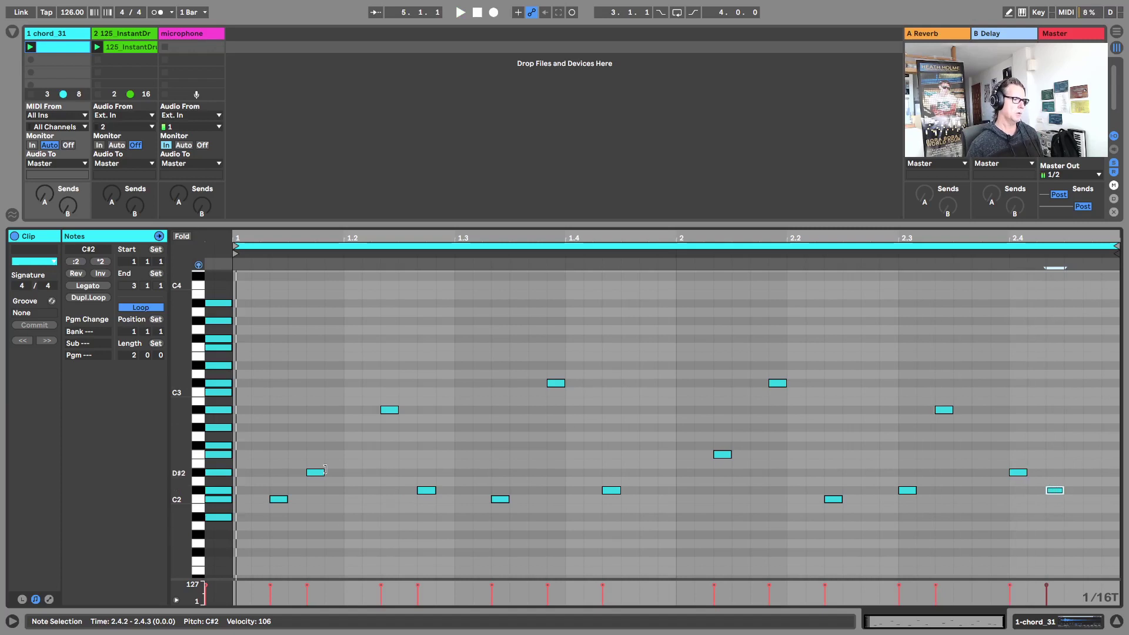
Step: Lengthen beat 1.4's C#2 note to two triplet steps, trying the same on beat one's D#2 note before shortening it back to one
{"action": "left_click", "coordinate": [307, 523]}
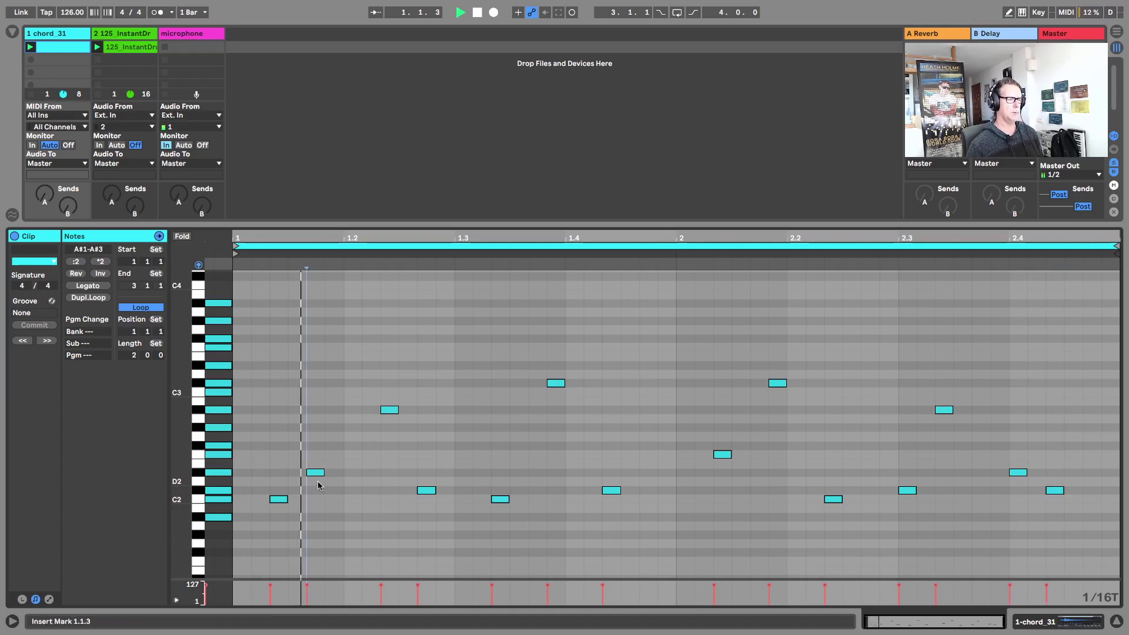
{"action": "left_click_drag", "start_coordinate": [322, 472], "coordinate": [343, 472]}
{"action": "key", "text": "space"}
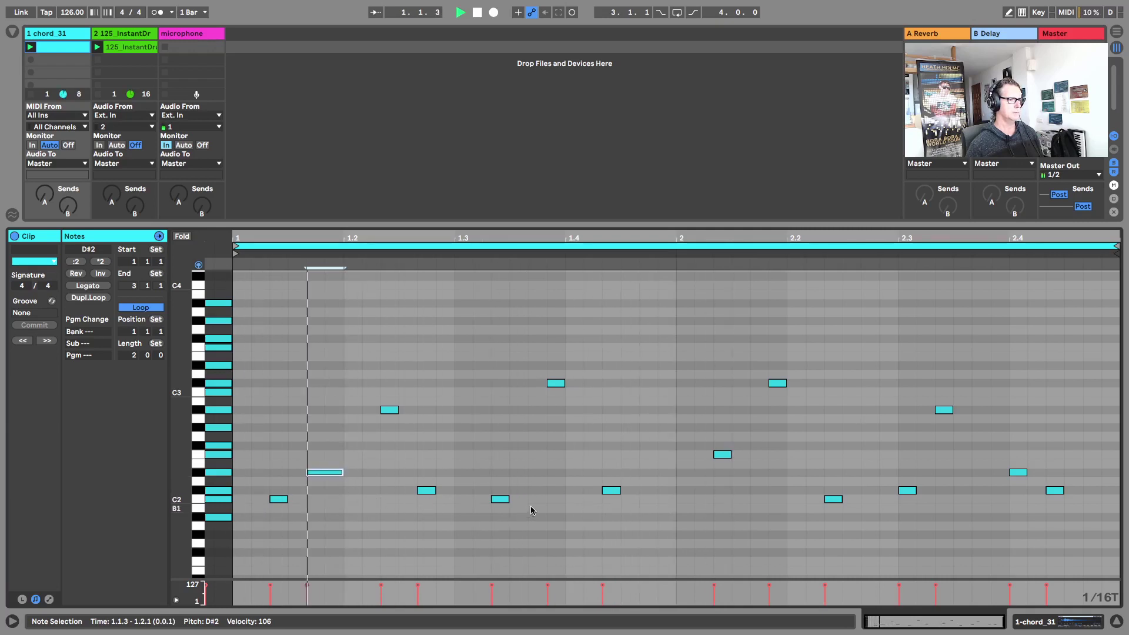
{"action": "left_click", "coordinate": [624, 490]}
{"action": "left_click_drag", "start_coordinate": [627, 489], "coordinate": [639, 490]}
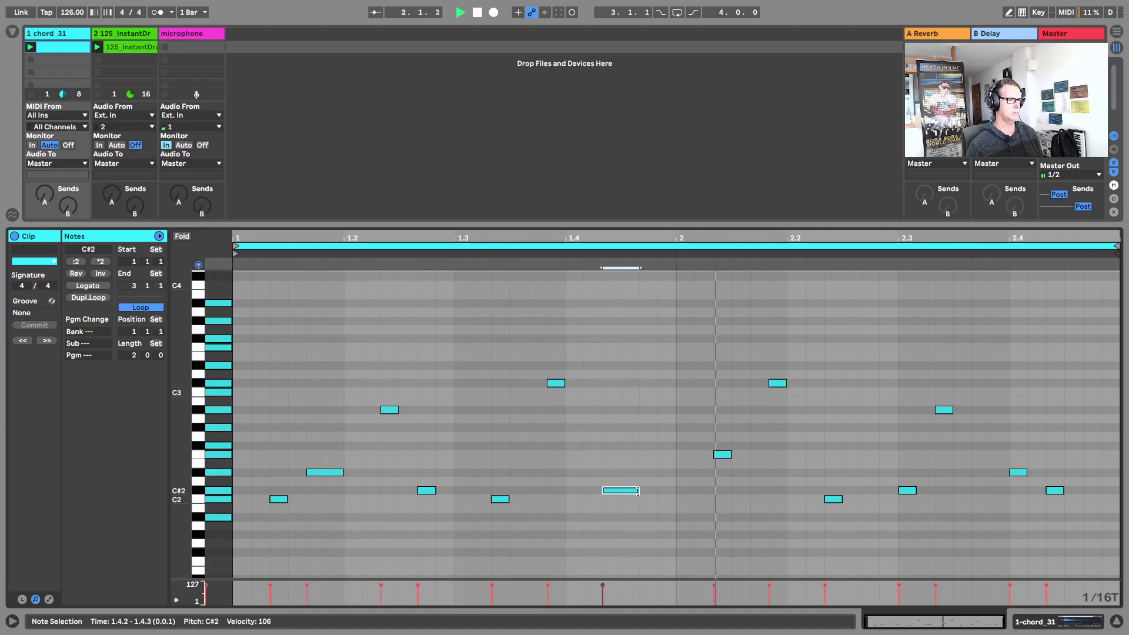
{"action": "left_click_drag", "start_coordinate": [341, 471], "coordinate": [325, 471]}
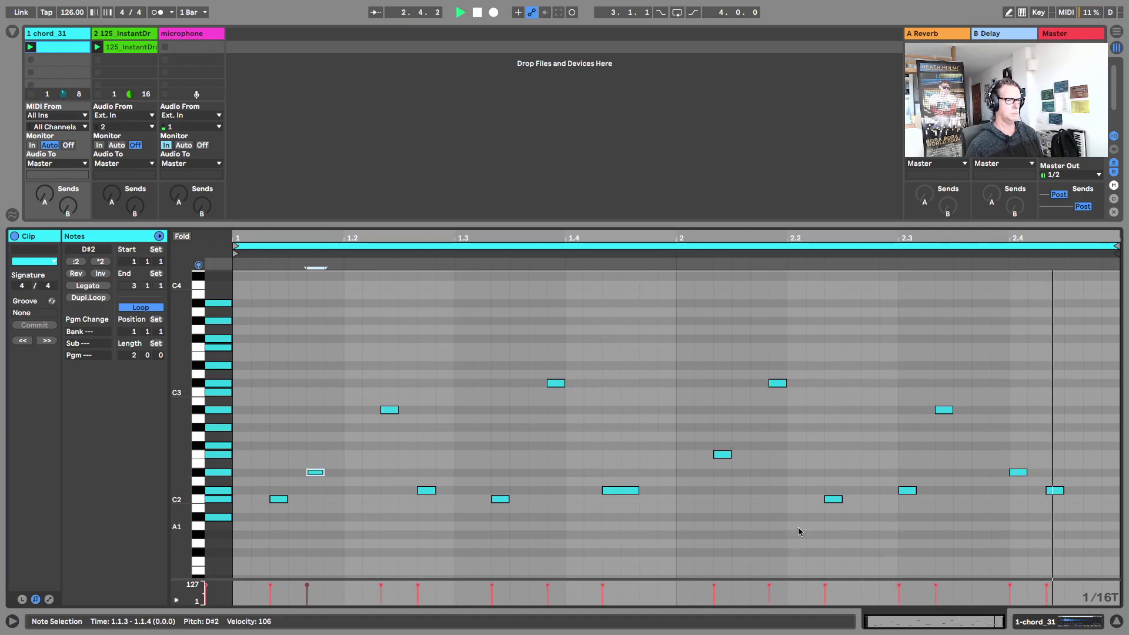
Step: Lengthen the C2 note in beat 2.2 to two triplet grid steps and audition the loop
{"action": "key", "text": "space"}
{"action": "left_click_drag", "start_coordinate": [841, 497], "coordinate": [861, 498]}
{"action": "key", "text": "space"}
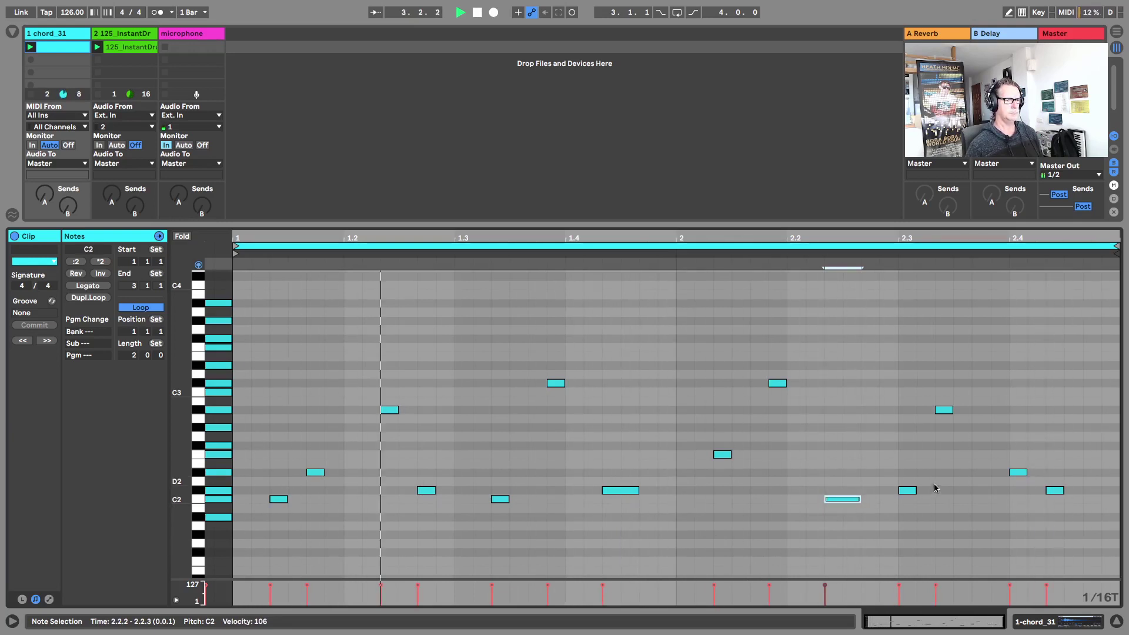
Step: Duplicate the A#2 note in beat 2.3 and move the copy one grid step back, directly beside the original
{"action": "left_click", "coordinate": [950, 410]}
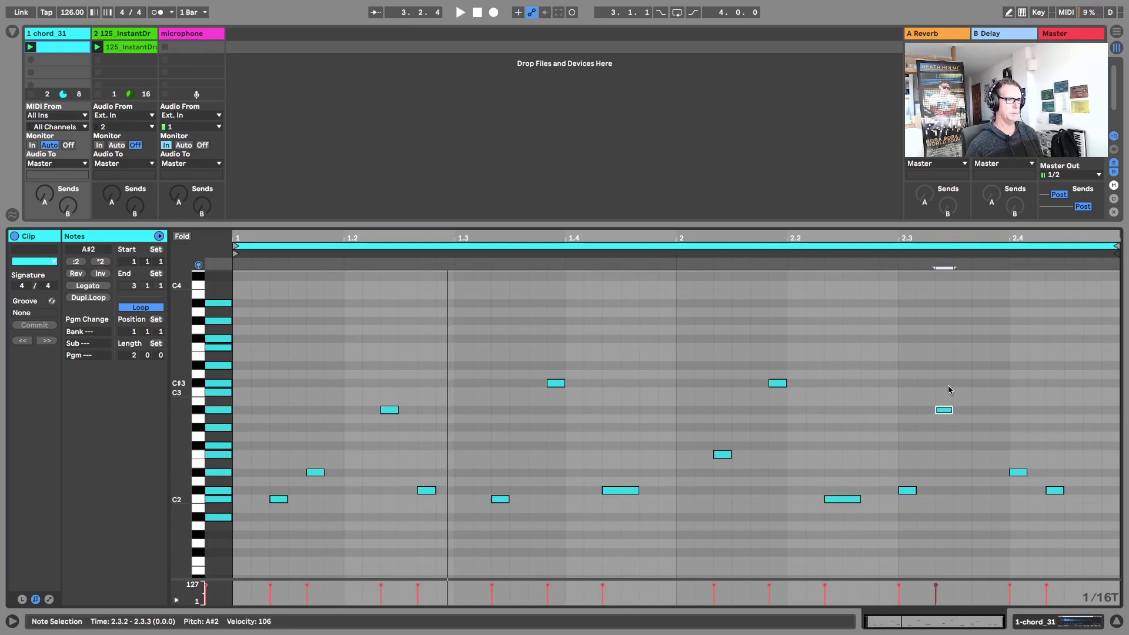
{"action": "key", "text": "super+d"}
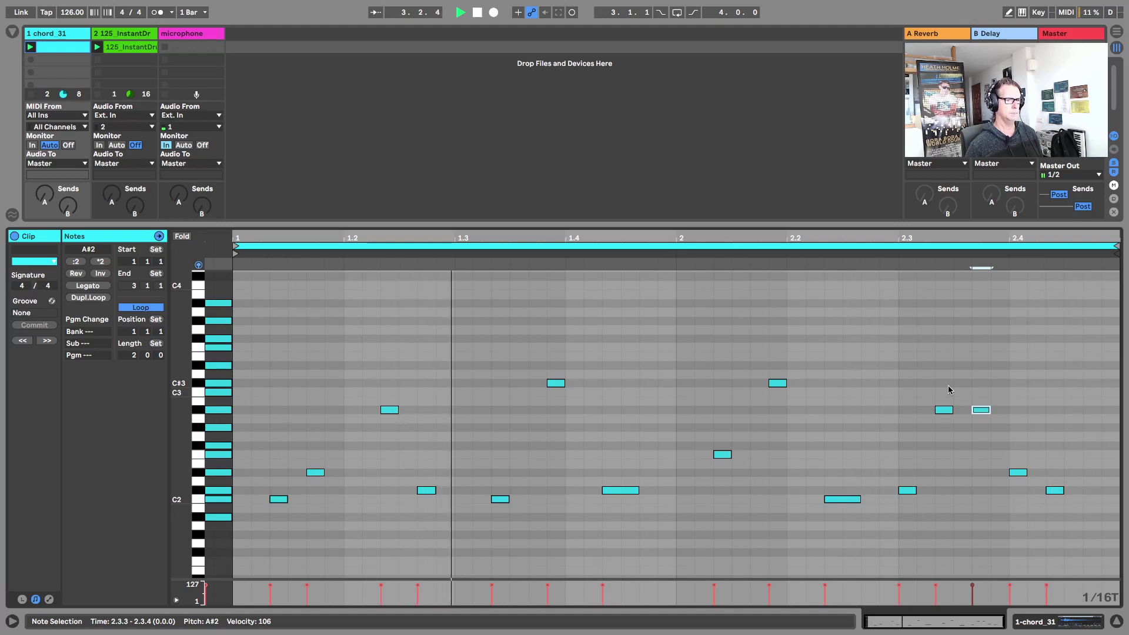
{"action": "key", "text": "Left"}
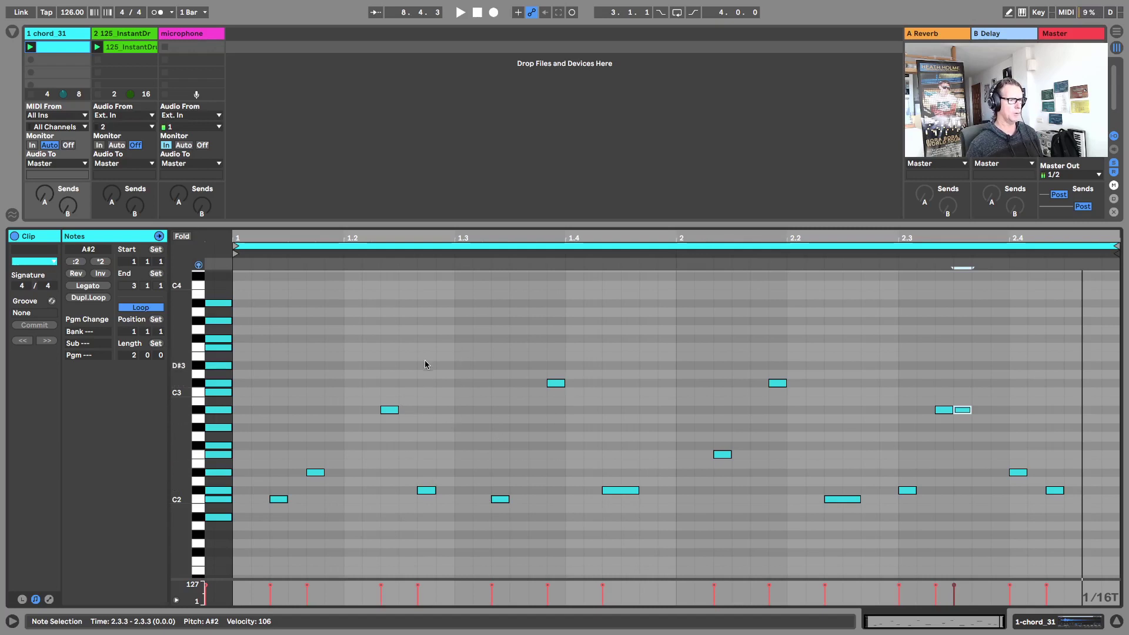
Step: Fold the note editor to only the used pitches to view the pattern, and unfold it again
{"action": "left_click", "coordinate": [181, 236]}
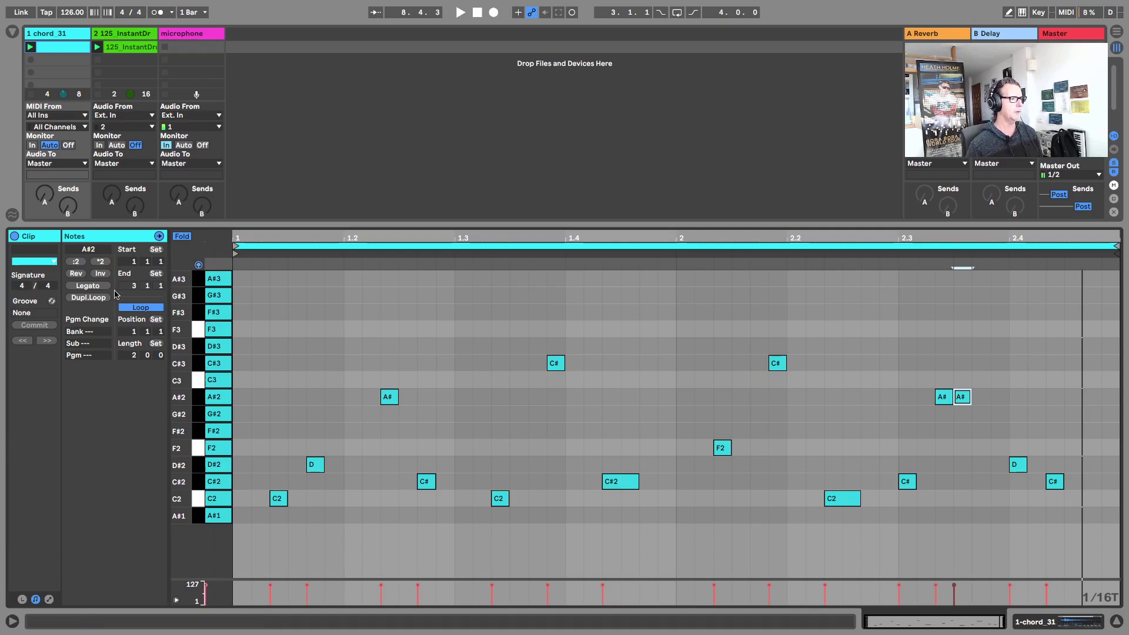
{"action": "left_click", "coordinate": [182, 236]}
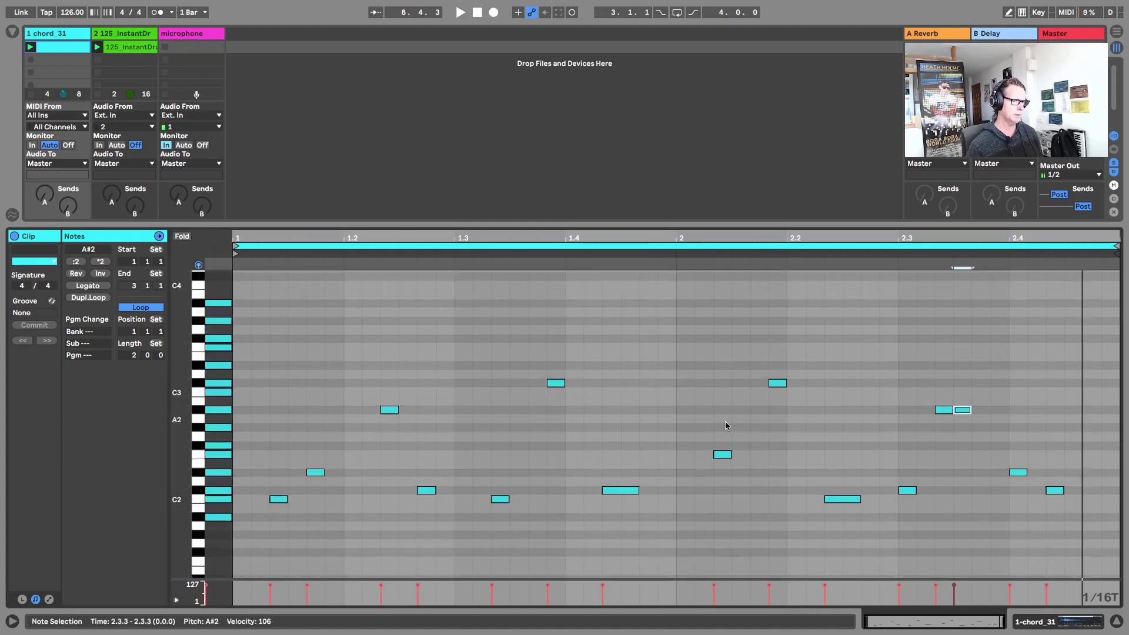
Step: Add the Velocity MIDI effect in front of the chord_31 sampler after checking the clip's note velocities
{"action": "left_click", "coordinate": [1039, 620]}
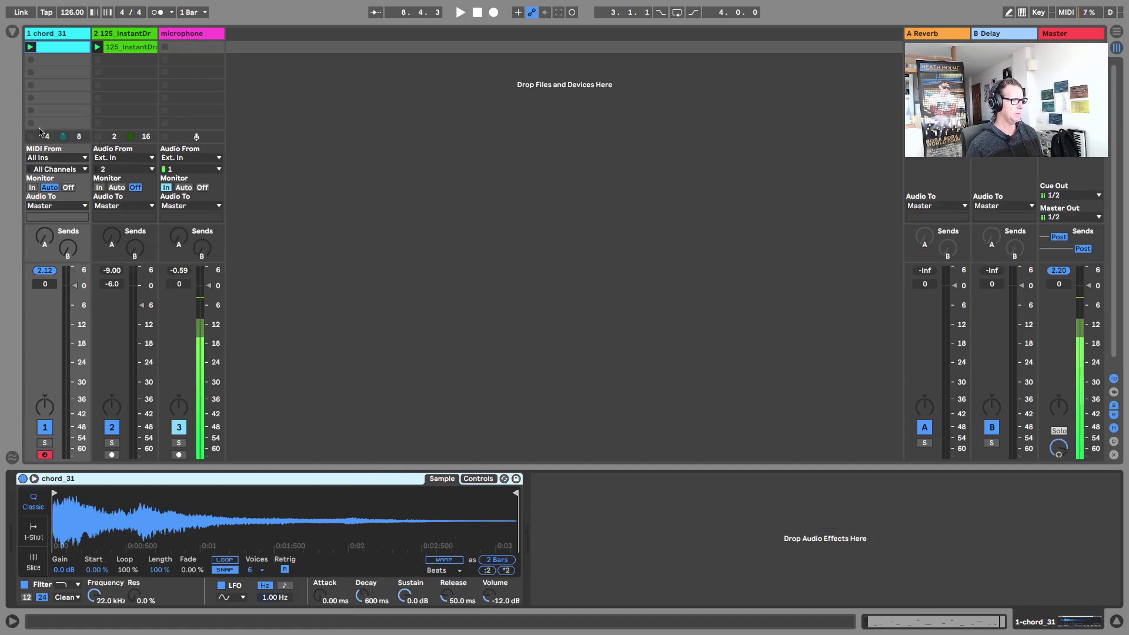
{"action": "left_click", "coordinate": [11, 31]}
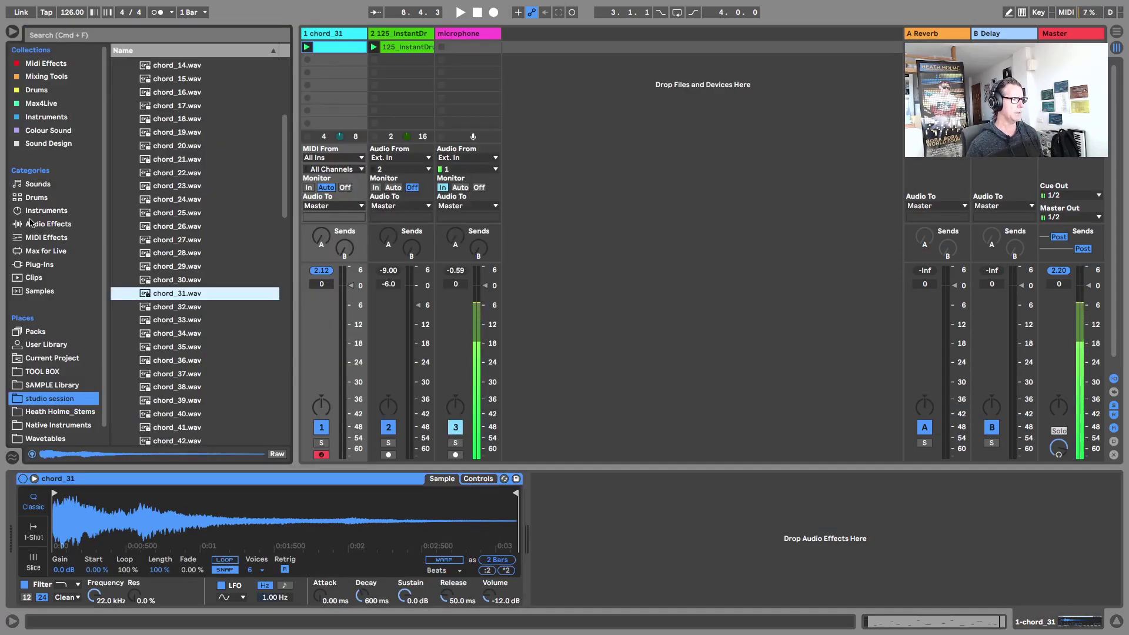
{"action": "left_click", "coordinate": [38, 238]}
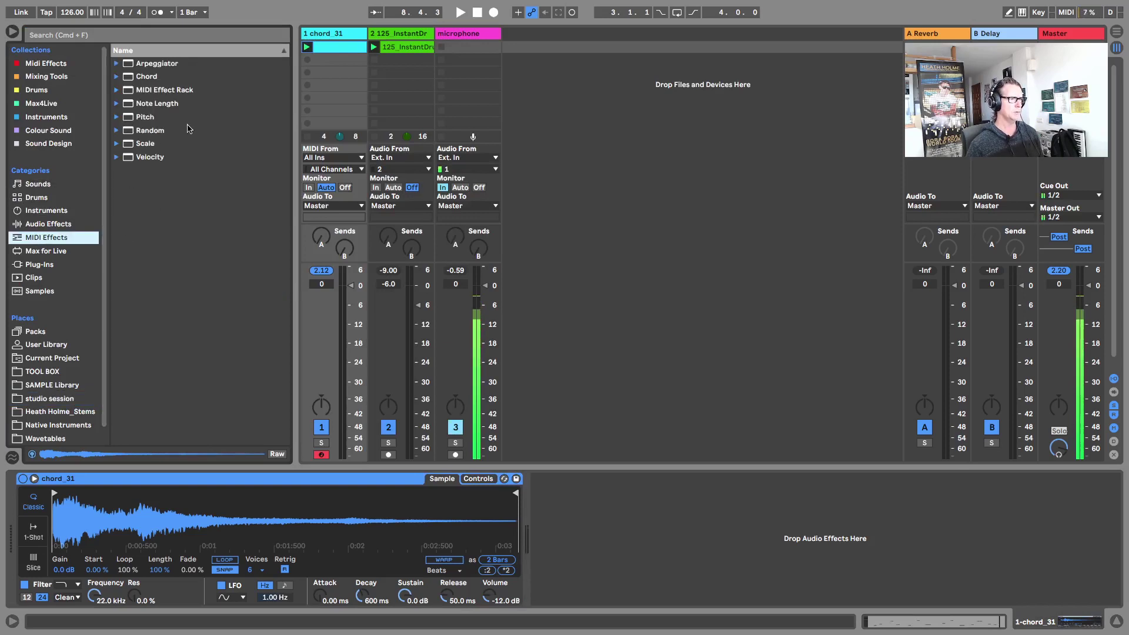
{"action": "left_click", "coordinate": [332, 49]}
{"action": "double_click", "coordinate": [332, 49]}
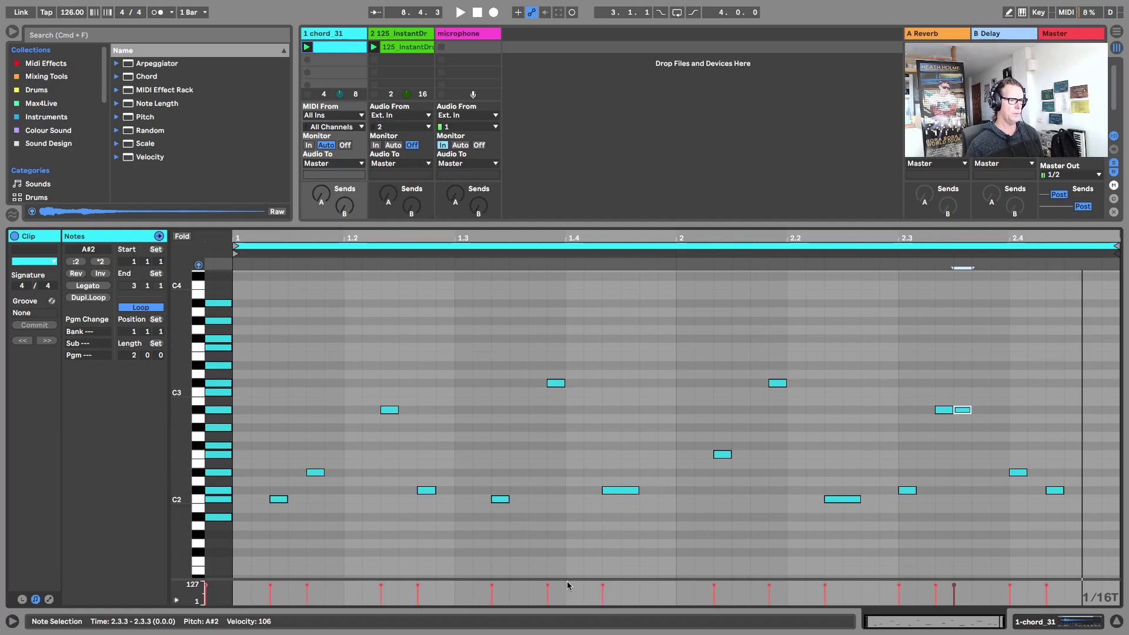
{"action": "left_click_drag", "start_coordinate": [569, 580], "coordinate": [523, 575]}
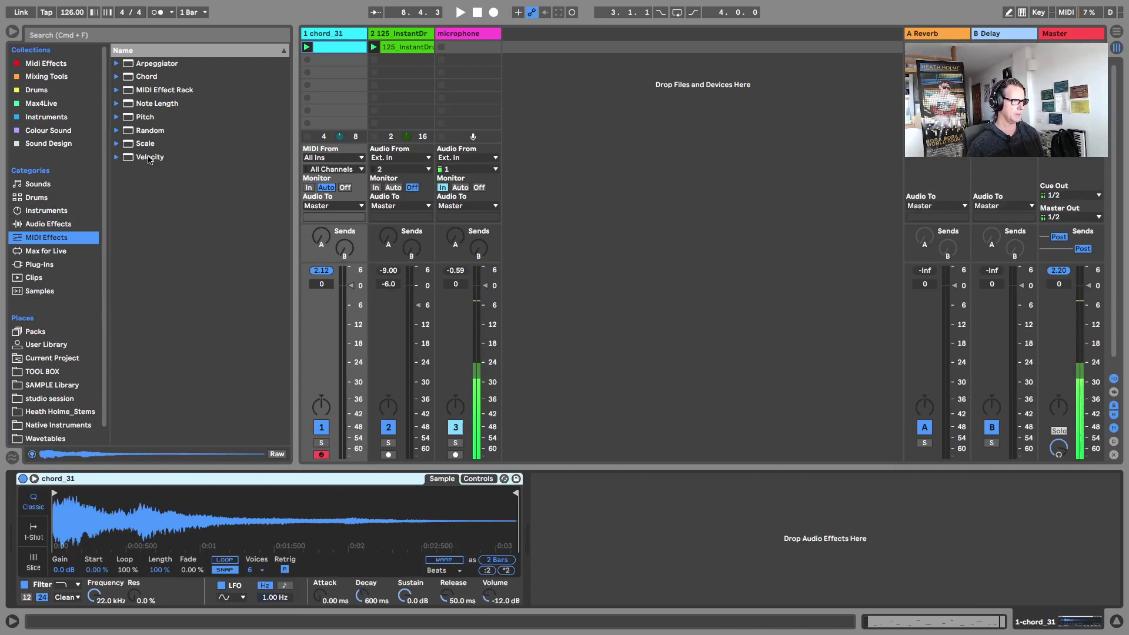
{"action": "left_click_drag", "start_coordinate": [149, 159], "coordinate": [22, 497]}
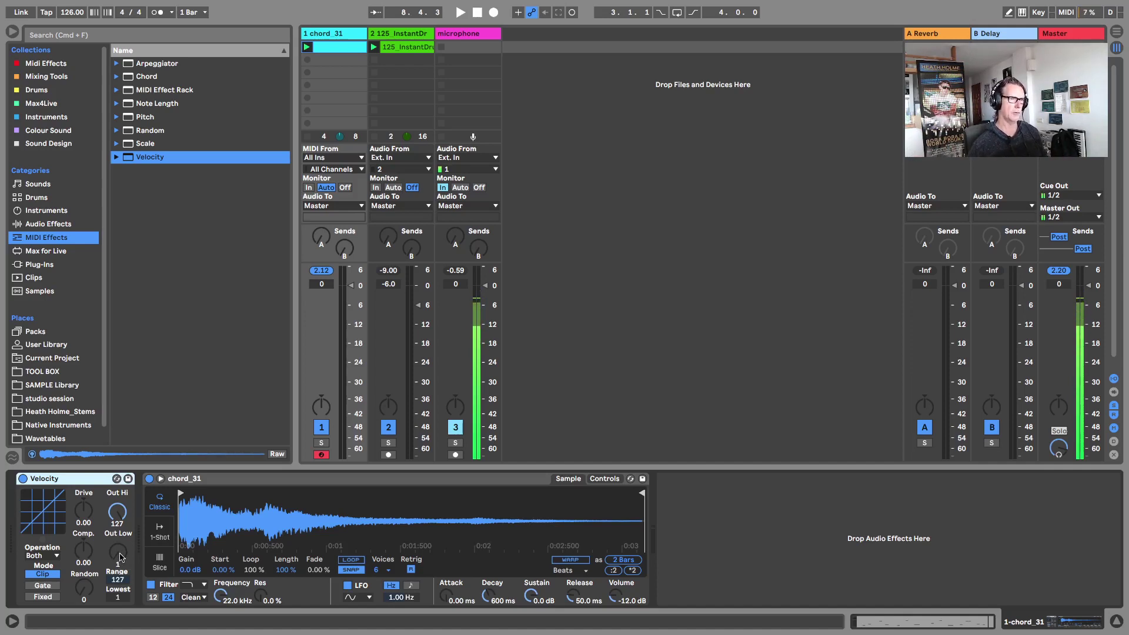
Step: Set the Velocity effect's Out Hi to 115, Out Low to 30 and Random to 30
{"action": "left_click_drag", "start_coordinate": [118, 515], "coordinate": [117, 520]}
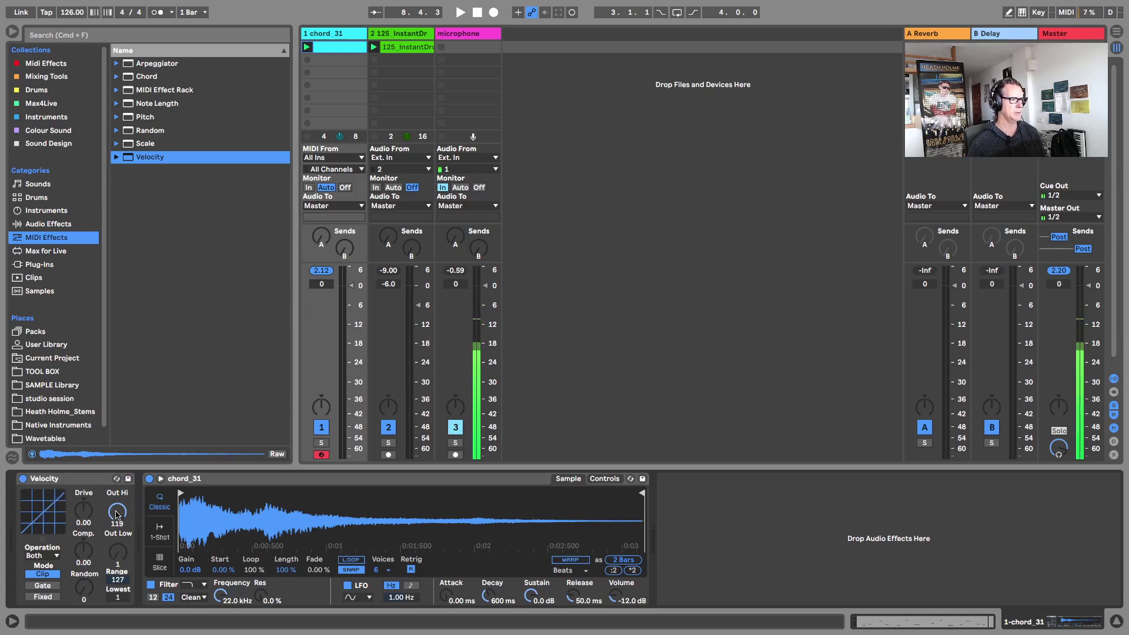
{"action": "left_click_drag", "start_coordinate": [118, 520], "coordinate": [118, 521]}
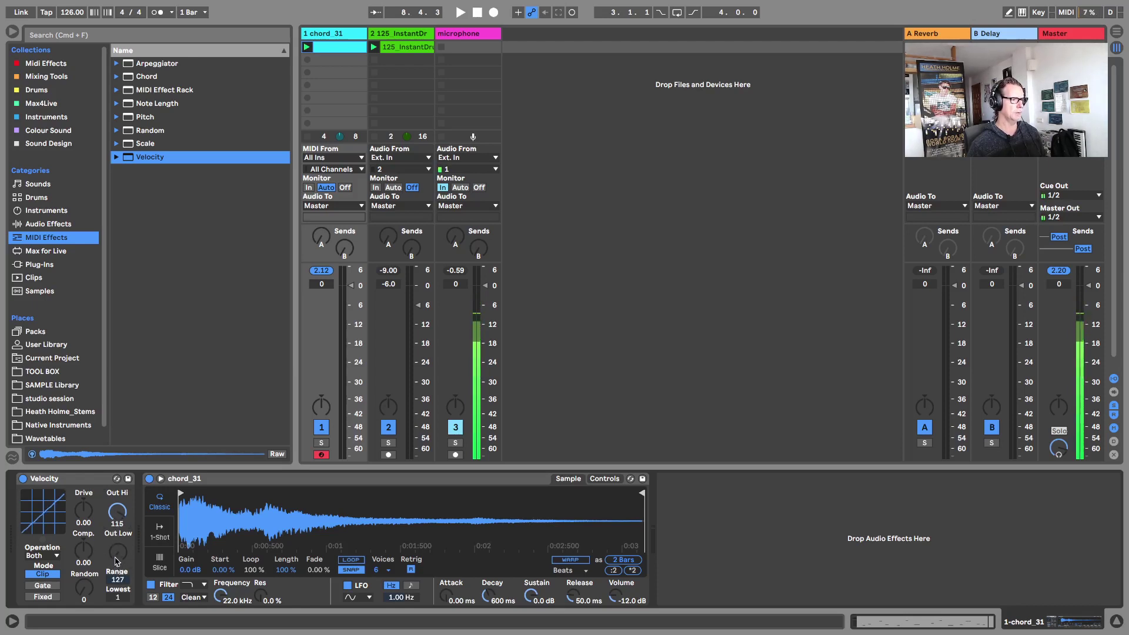
{"action": "left_click_drag", "start_coordinate": [116, 561], "coordinate": [117, 551]}
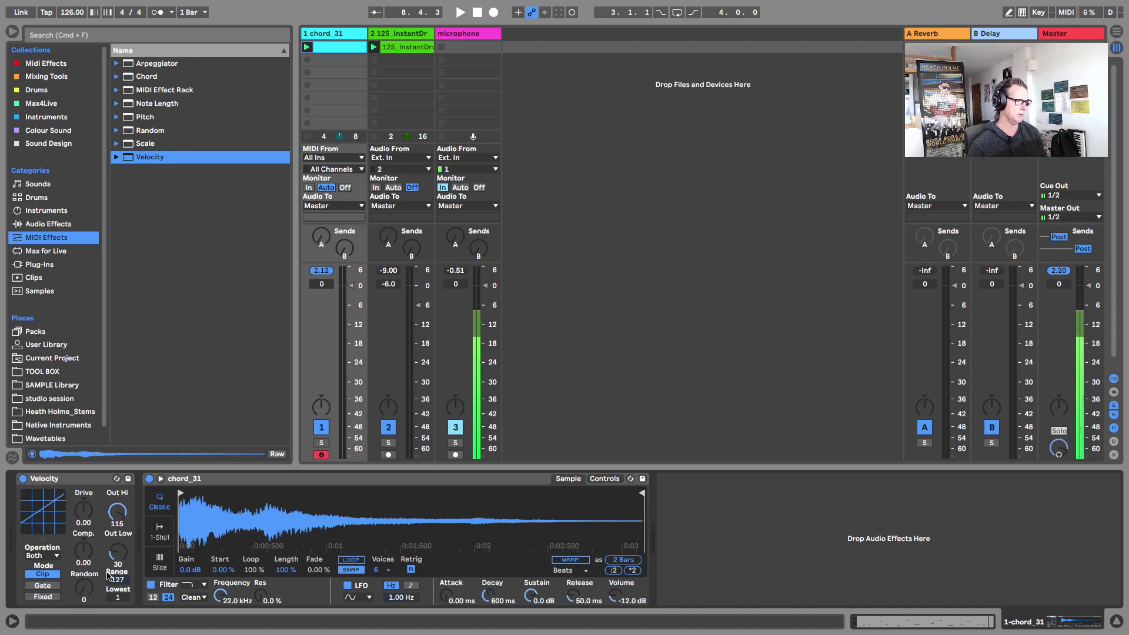
{"action": "left_click_drag", "start_coordinate": [82, 587], "coordinate": [82, 565]}
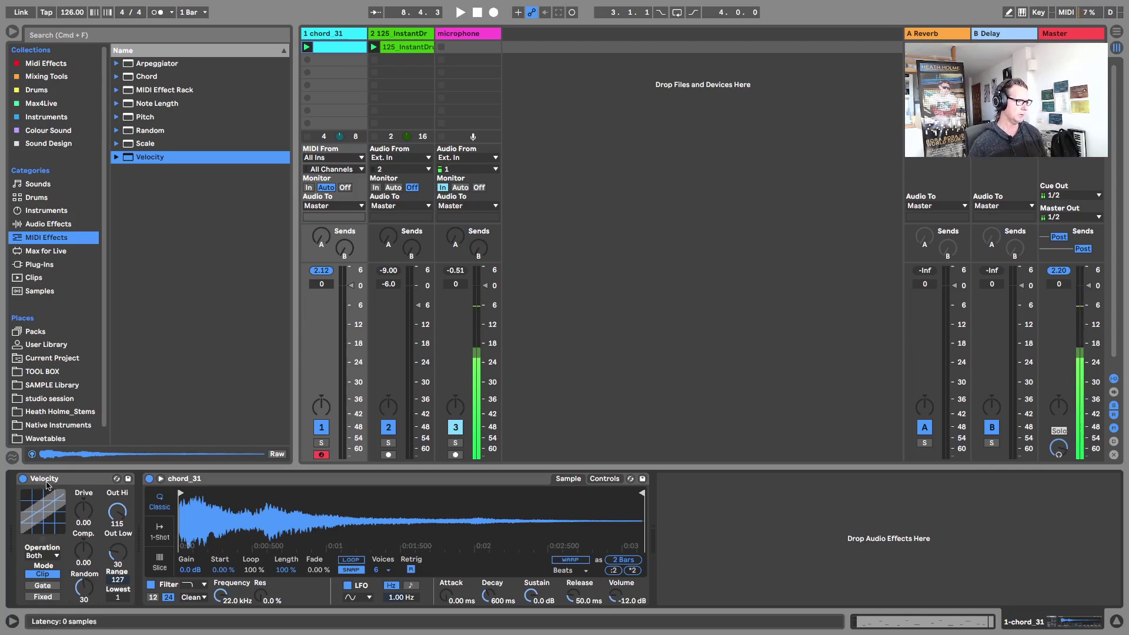
Step: Collapse the Velocity effect and audition the loop with the randomised velocities
{"action": "double_click", "coordinate": [52, 480]}
{"action": "key", "text": "space"}
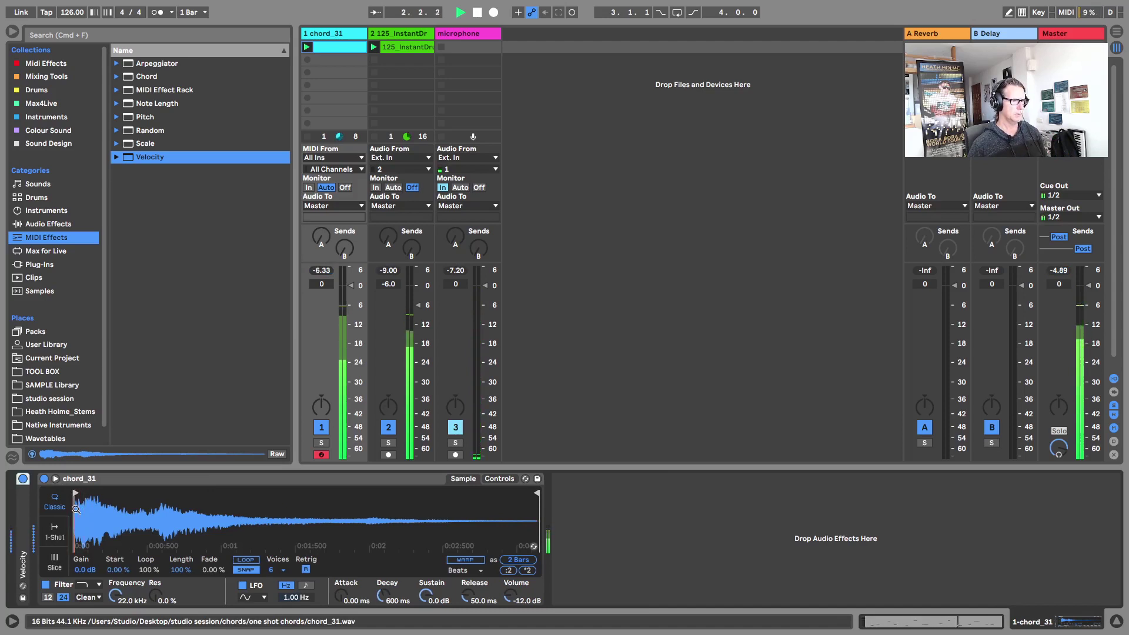
{"action": "key", "text": "space"}
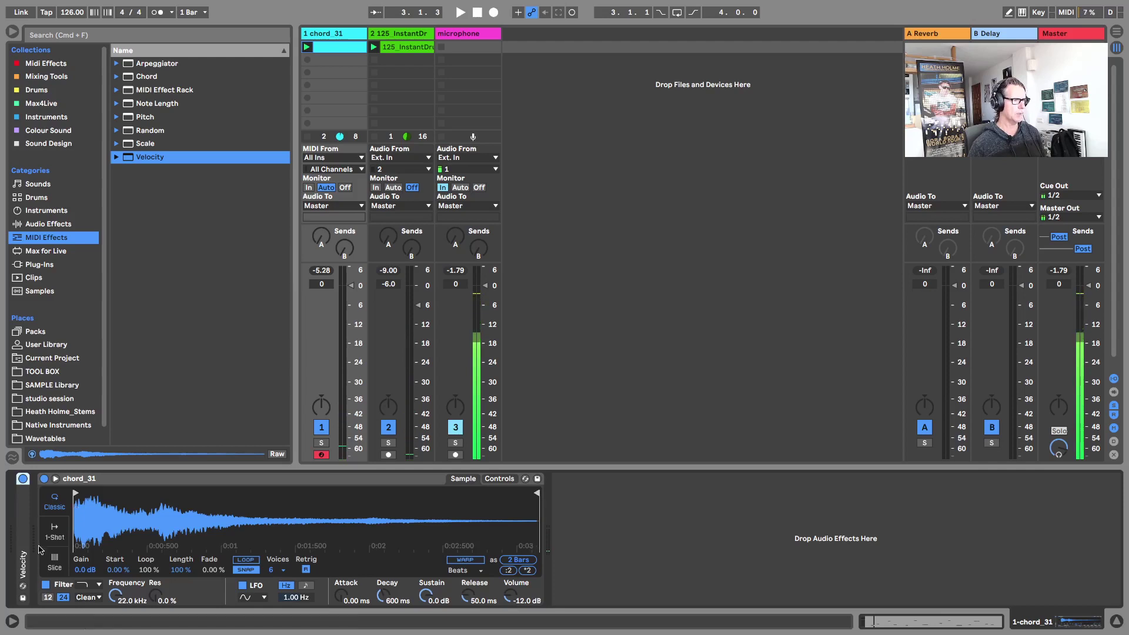
Step: Show the chord sampler's controls and, during playback, set sustain to -inf dB, release to 5.25 ms and decay to 1.29 s
{"action": "left_click", "coordinate": [499, 479]}
{"action": "left_click", "coordinate": [472, 481]}
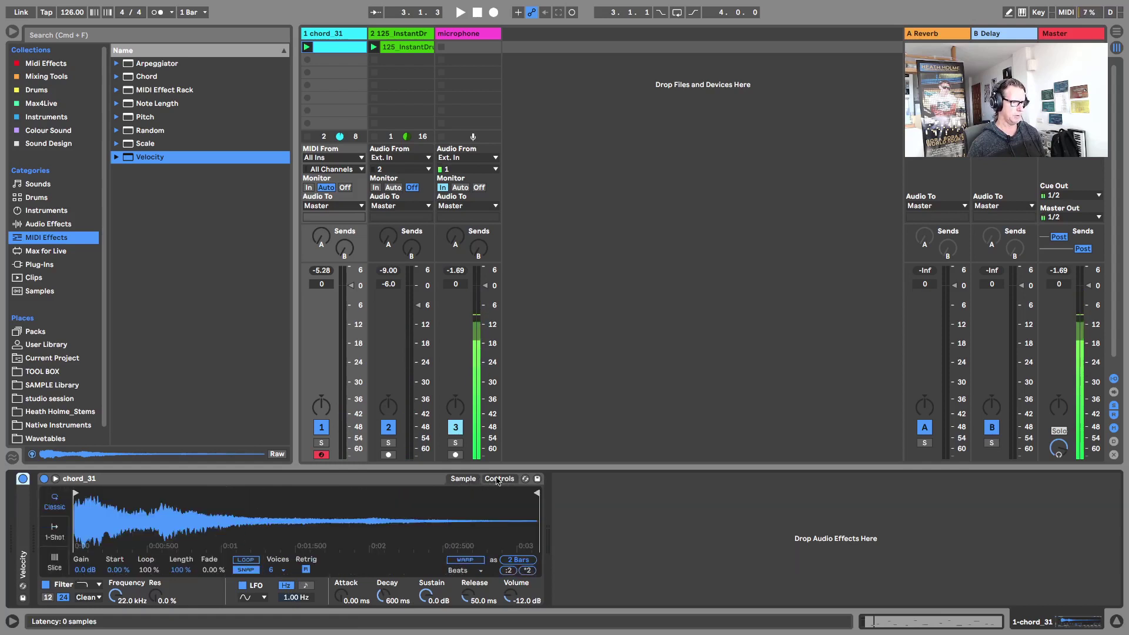
{"action": "left_click", "coordinate": [499, 479]}
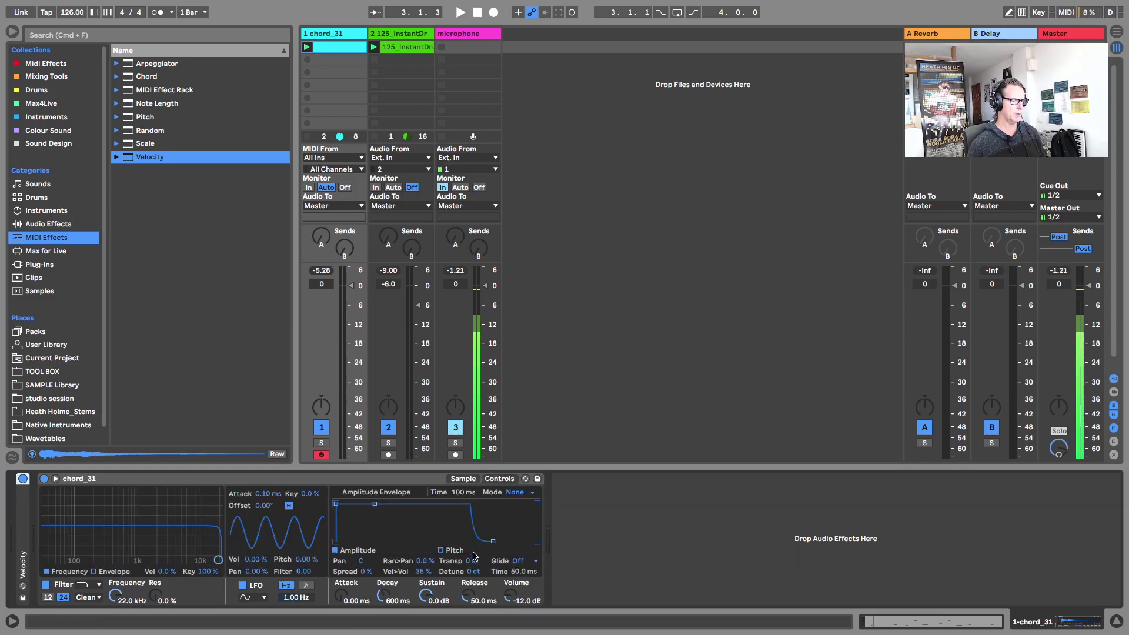
{"action": "key", "text": "space"}
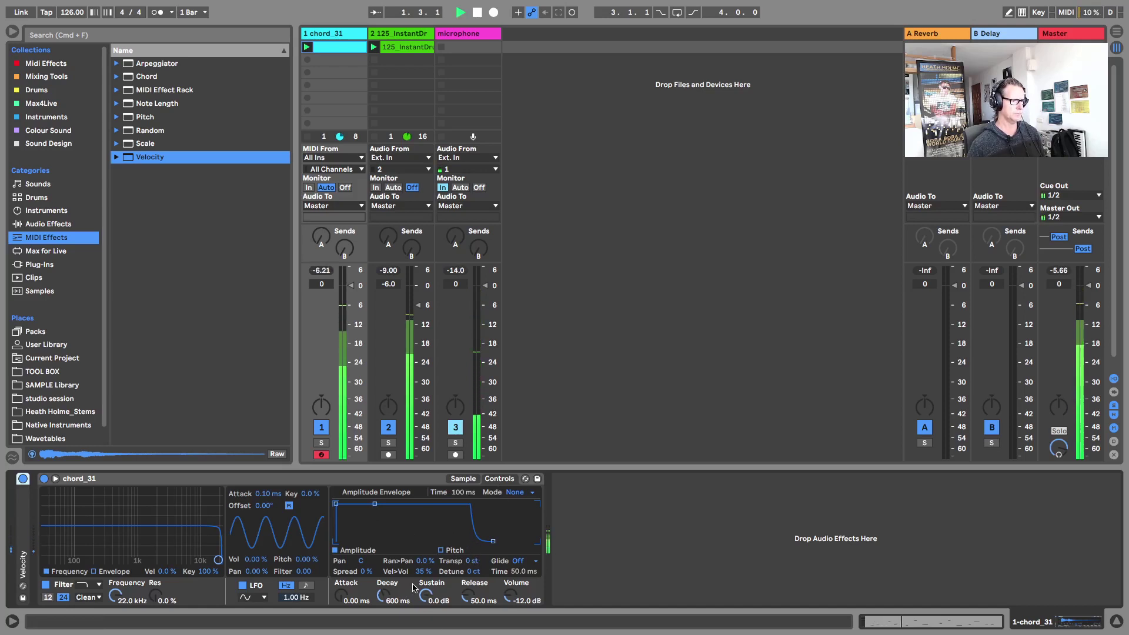
{"action": "left_click_drag", "start_coordinate": [425, 595], "coordinate": [466, 625]}
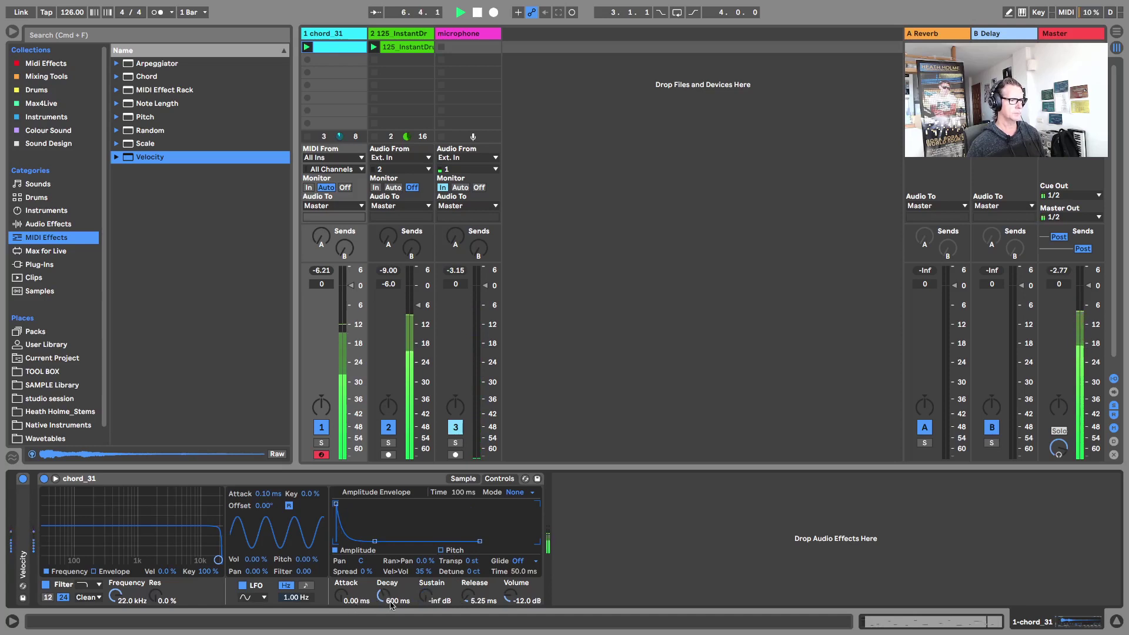
{"action": "mouse_move", "coordinate": [391, 604]}
{"action": "left_mouse_down"}
{"action": "mouse_move", "coordinate": [391, 617]}
{"action": "mouse_move", "coordinate": [391, 600]}
{"action": "left_mouse_up"}
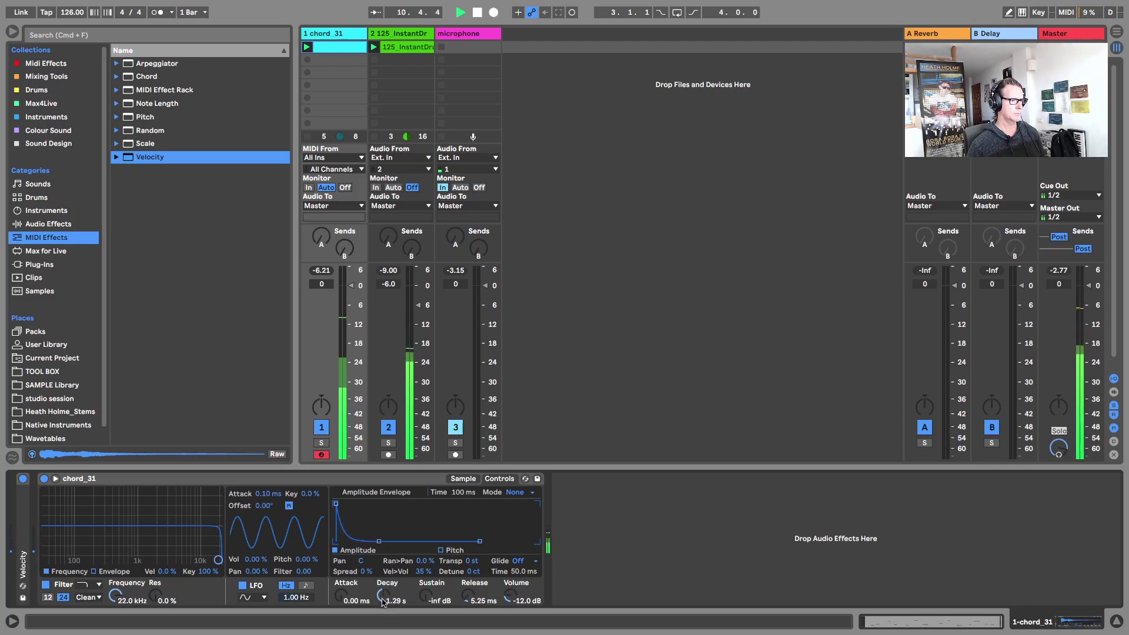
{"action": "key", "text": "space"}
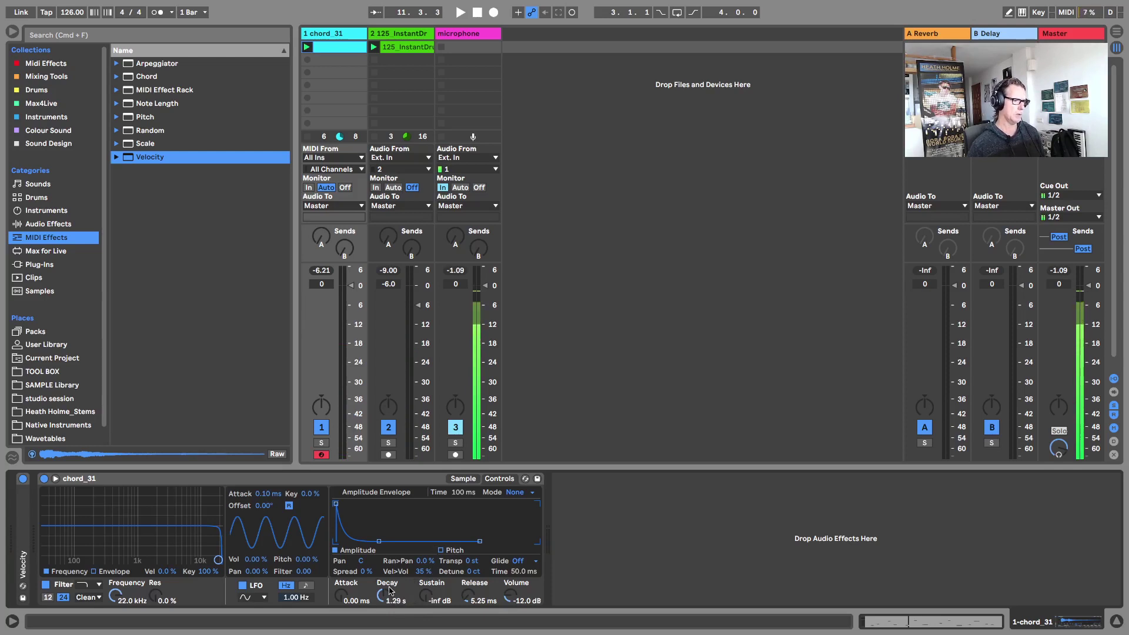
Step: Fine-tune the chord's amplitude envelope during playback, setting decay to 1.40 s and release to 13.7 ms
{"action": "key", "text": "space"}
{"action": "mouse_move", "coordinate": [394, 590]}
{"action": "left_mouse_down"}
{"action": "mouse_move", "coordinate": [394, 610]}
{"action": "mouse_move", "coordinate": [395, 597]}
{"action": "left_mouse_up"}
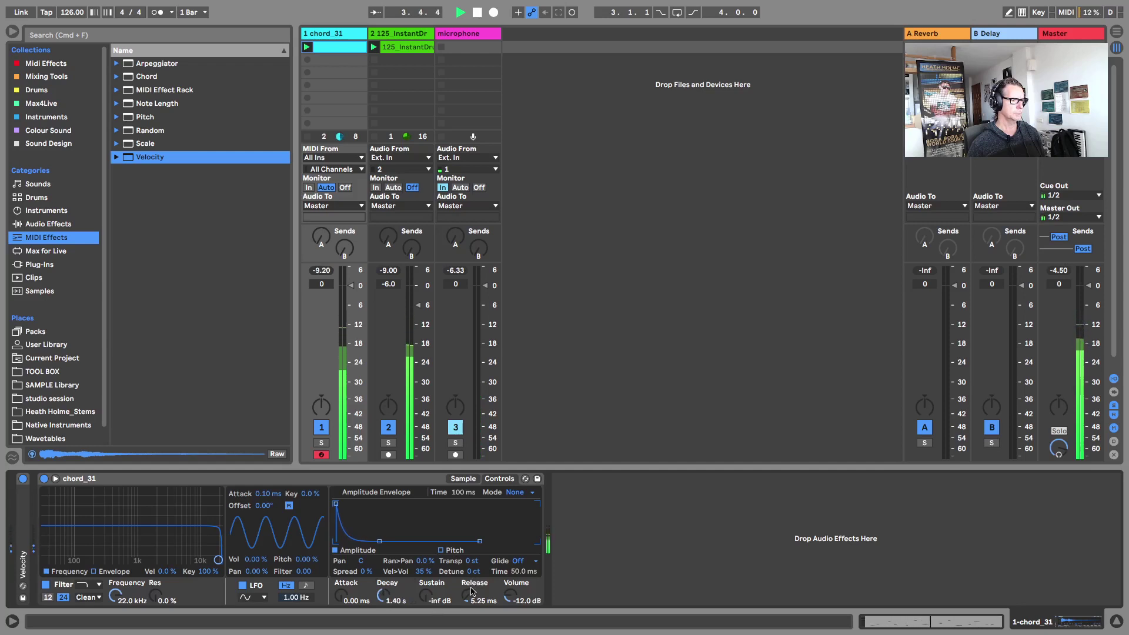
{"action": "left_click_drag", "start_coordinate": [477, 606], "coordinate": [472, 597]}
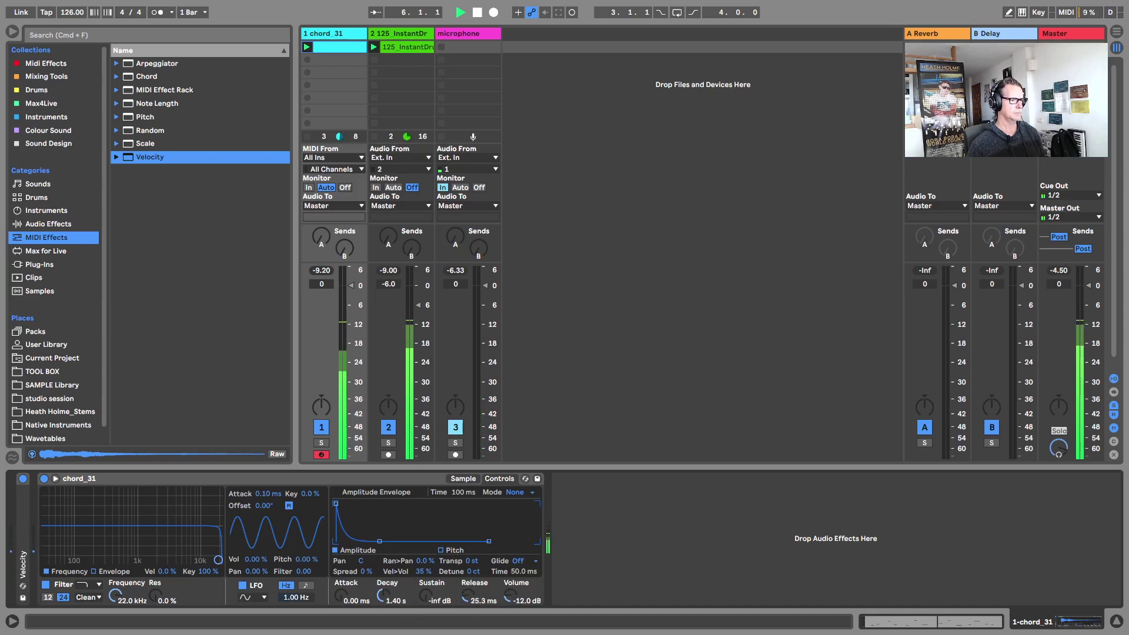
{"action": "key", "text": "space"}
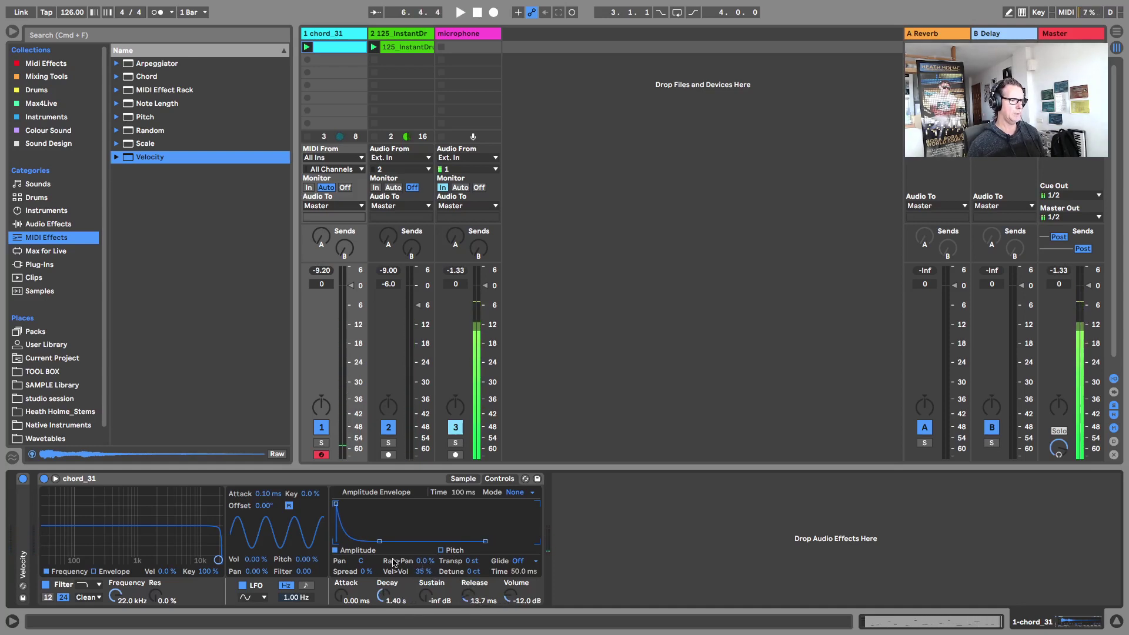
Step: Set the chord sampler's random panning to 11 % while auditioning the loop
{"action": "left_click_drag", "start_coordinate": [421, 561], "coordinate": [421, 553]}
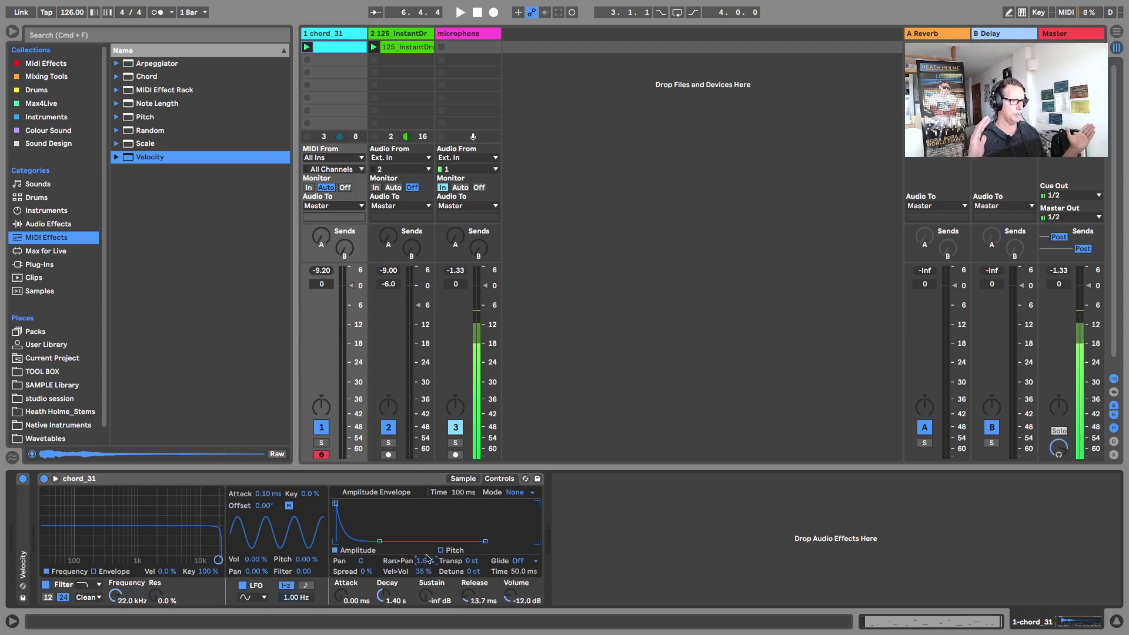
{"action": "key", "text": "space"}
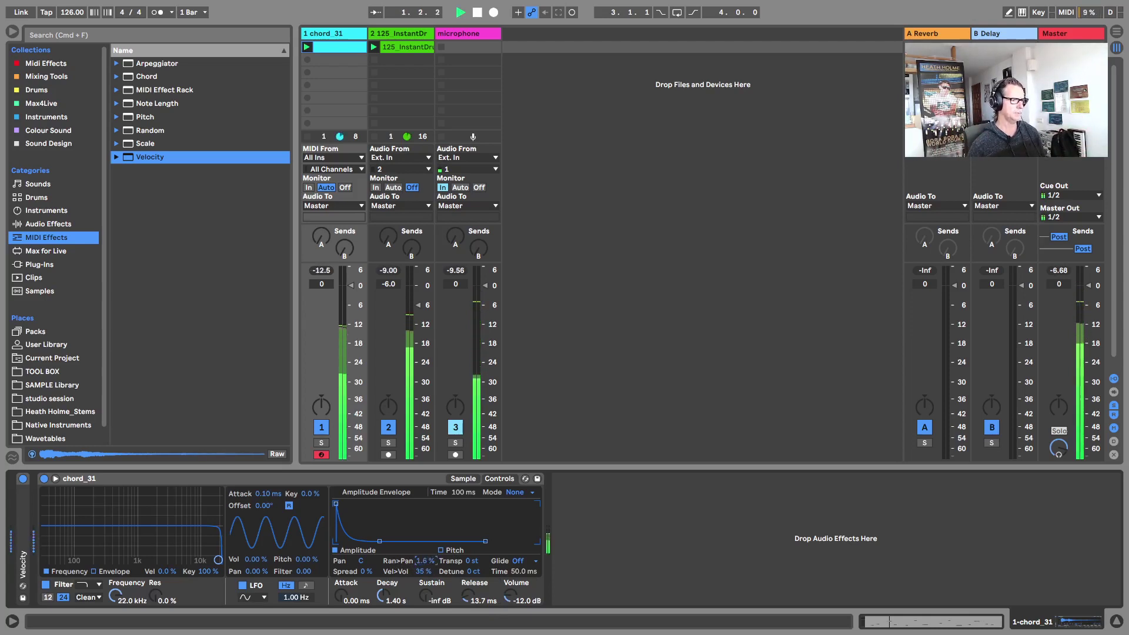
{"action": "left_click_drag", "start_coordinate": [426, 560], "coordinate": [426, 553]}
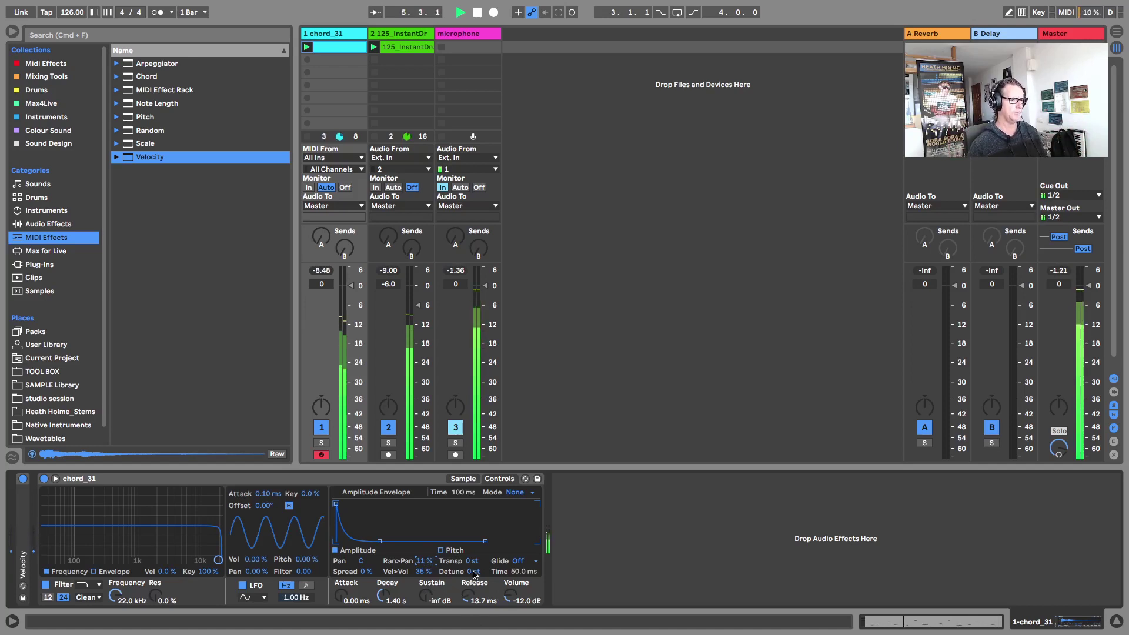
{"action": "key", "text": "space"}
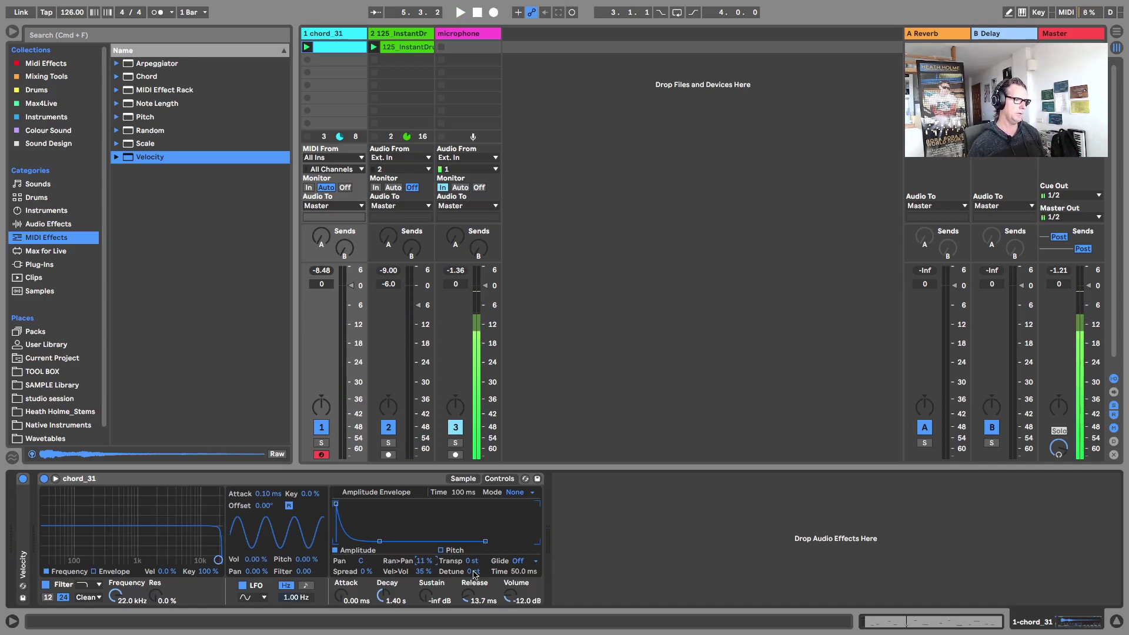
Step: Try transposing the chord sampler during playback and return it to 0 st
{"action": "key", "text": "space"}
{"action": "mouse_move", "coordinate": [472, 562]}
{"action": "left_mouse_down"}
{"action": "mouse_move", "coordinate": [472, 572]}
{"action": "mouse_move", "coordinate": [475, 563]}
{"action": "left_mouse_up"}
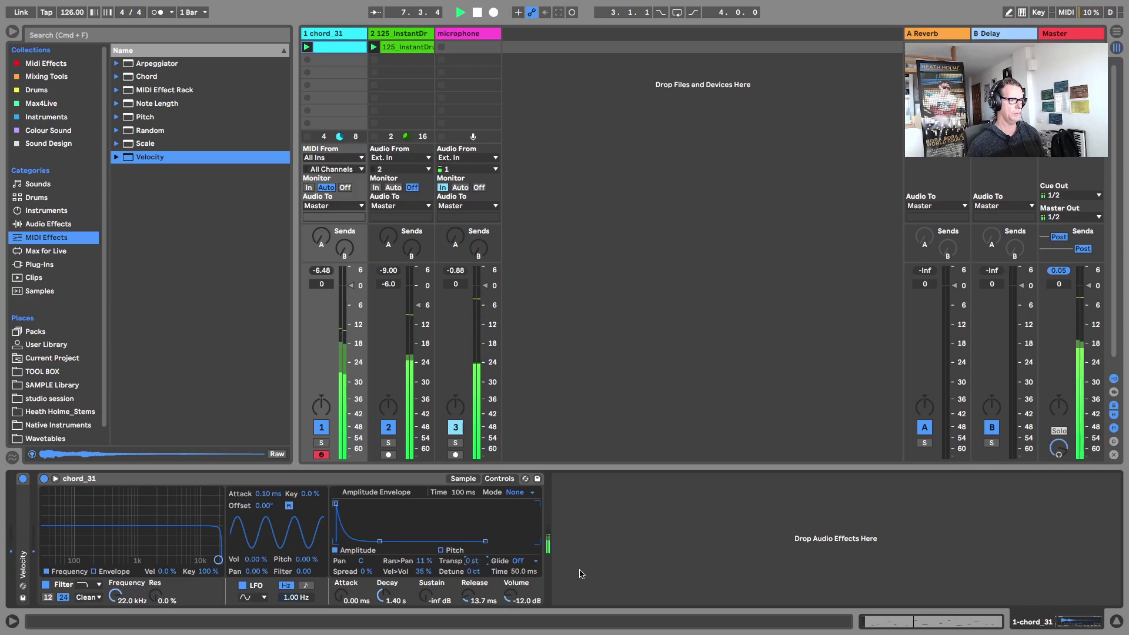
{"action": "key", "text": "space"}
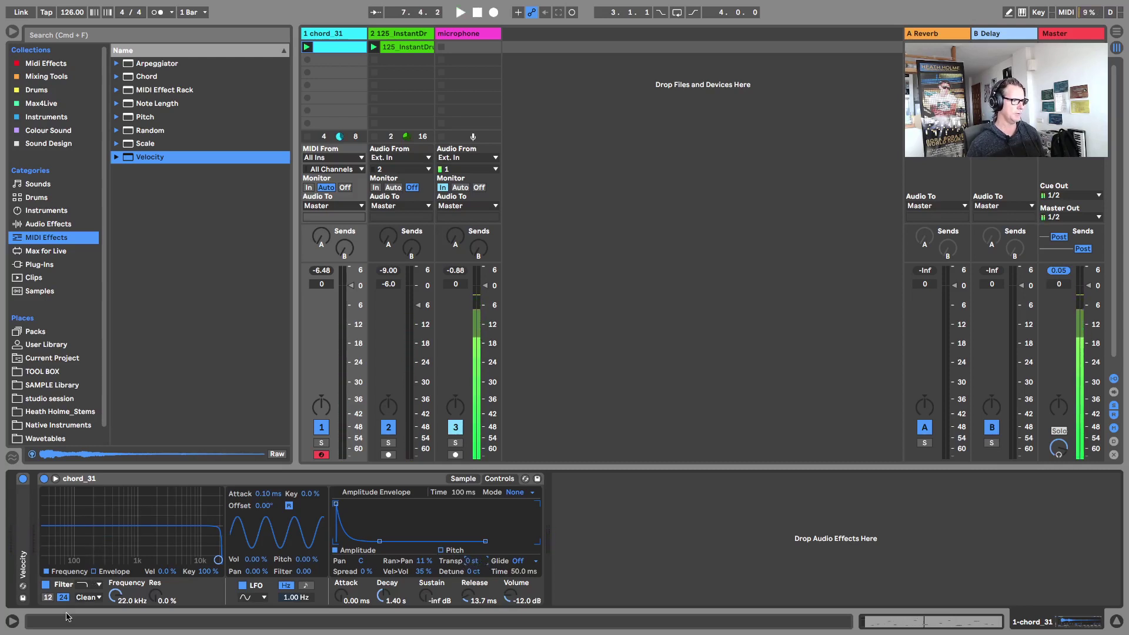
Step: Compare the sampler filter's 12 and 24 dB slopes, partly during playback, and keep the 12 dB slope
{"action": "key", "text": "space"}
{"action": "left_click", "coordinate": [48, 598]}
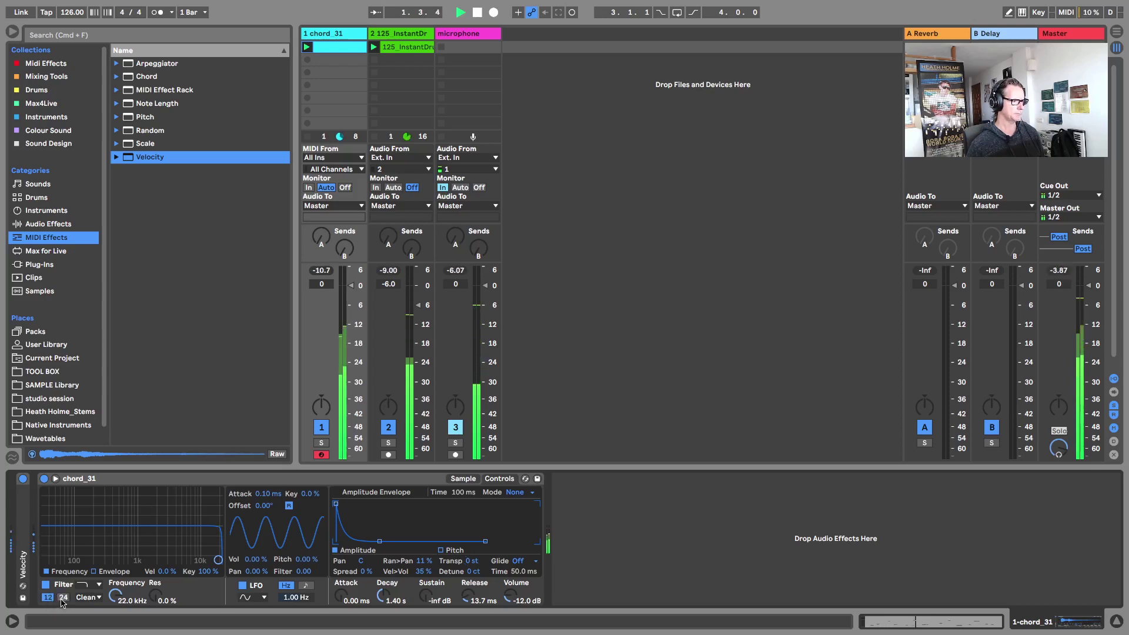
{"action": "left_click", "coordinate": [63, 598]}
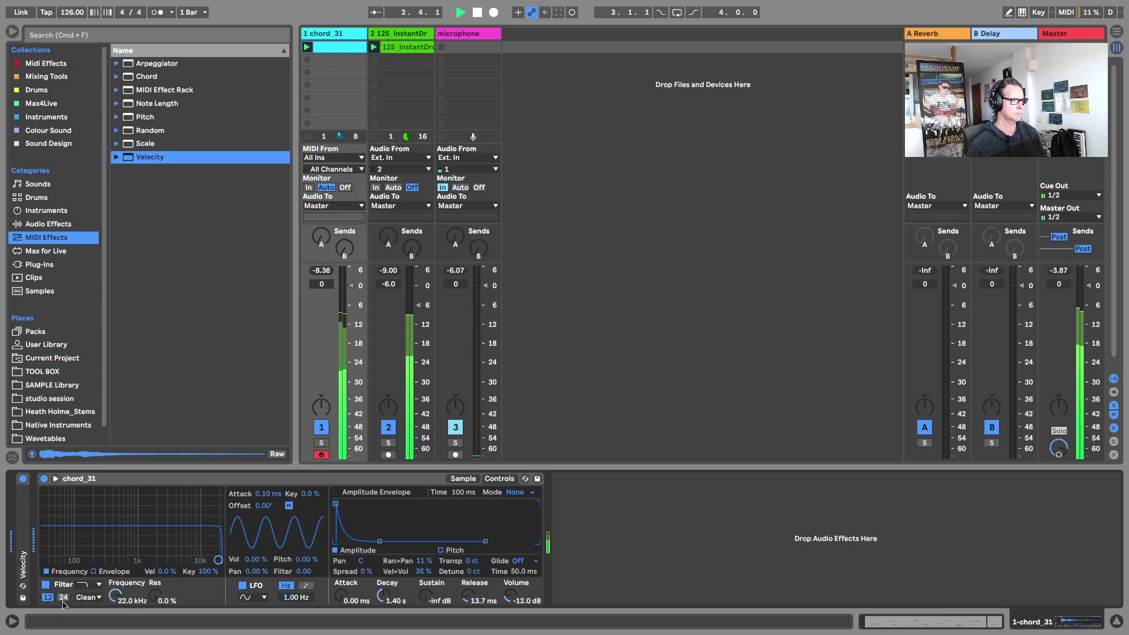
{"action": "left_click", "coordinate": [48, 599]}
{"action": "key", "text": "space"}
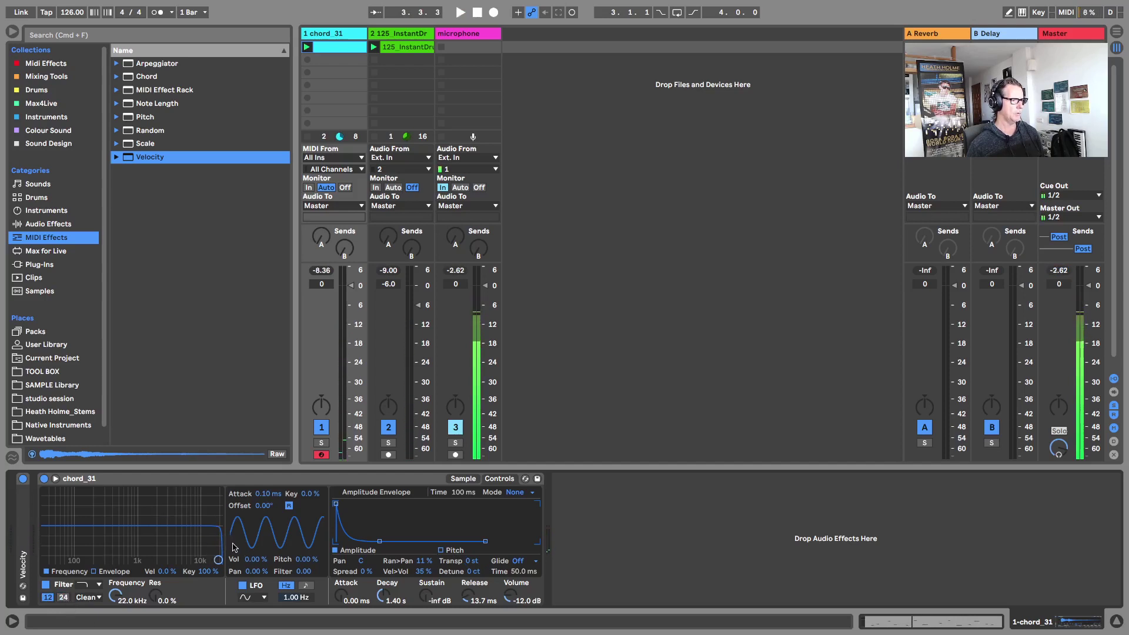
{"action": "left_click", "coordinate": [63, 598]}
{"action": "left_click", "coordinate": [47, 598]}
Step: Try the OSR filter circuit on the chord sampler with the loop playing, and switch back to Clean
{"action": "left_click", "coordinate": [92, 600]}
{"action": "left_click", "coordinate": [92, 602]}
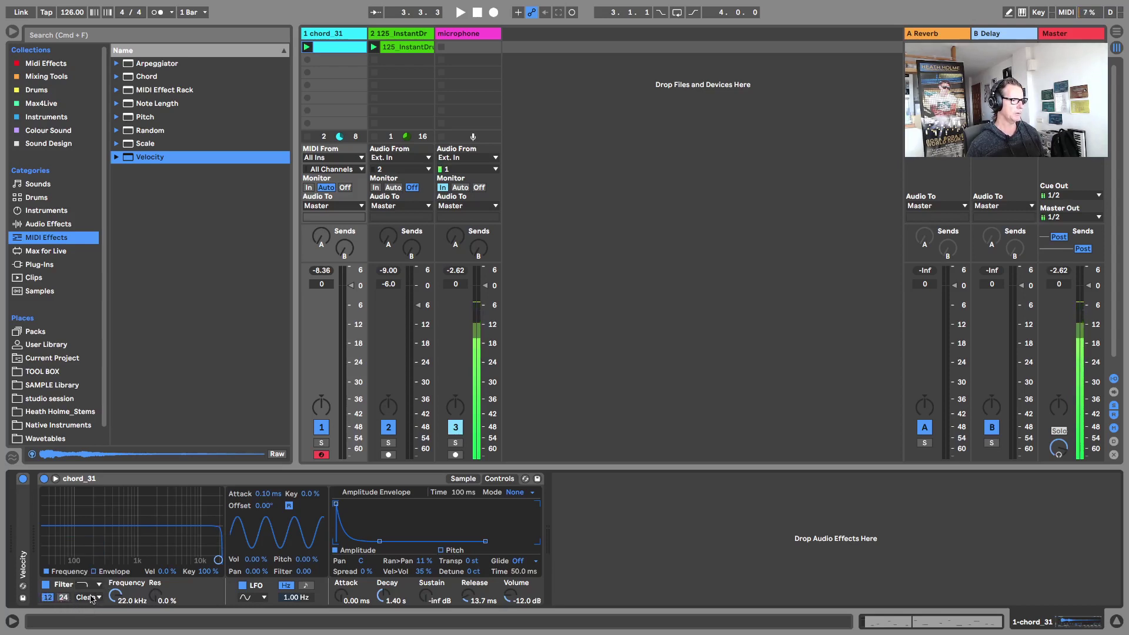
{"action": "left_click", "coordinate": [92, 600]}
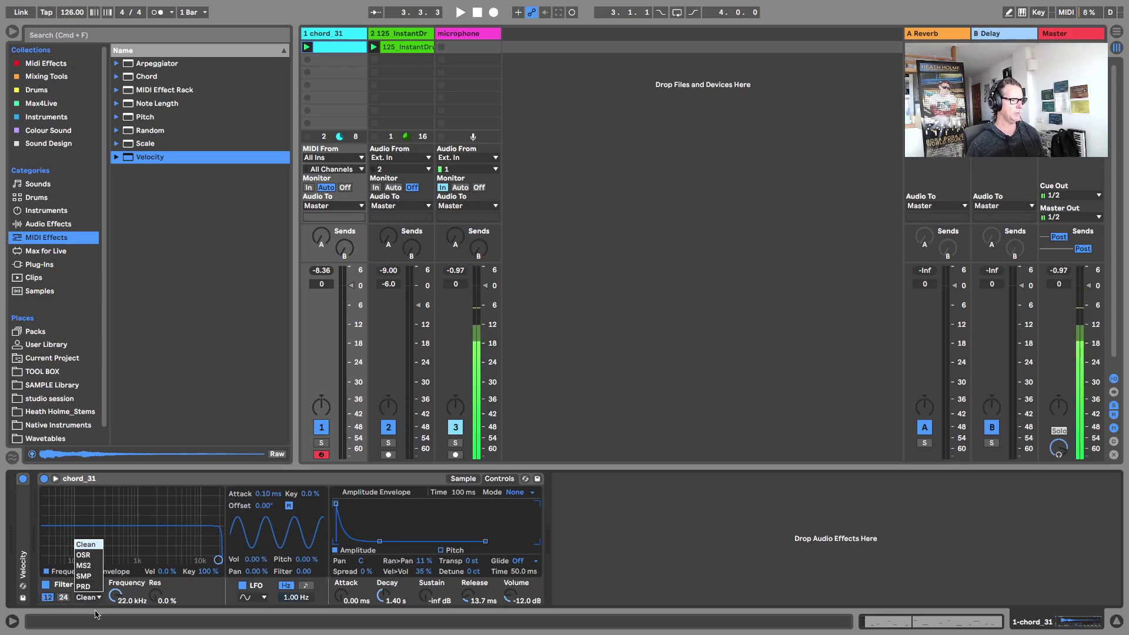
{"action": "left_click", "coordinate": [85, 557]}
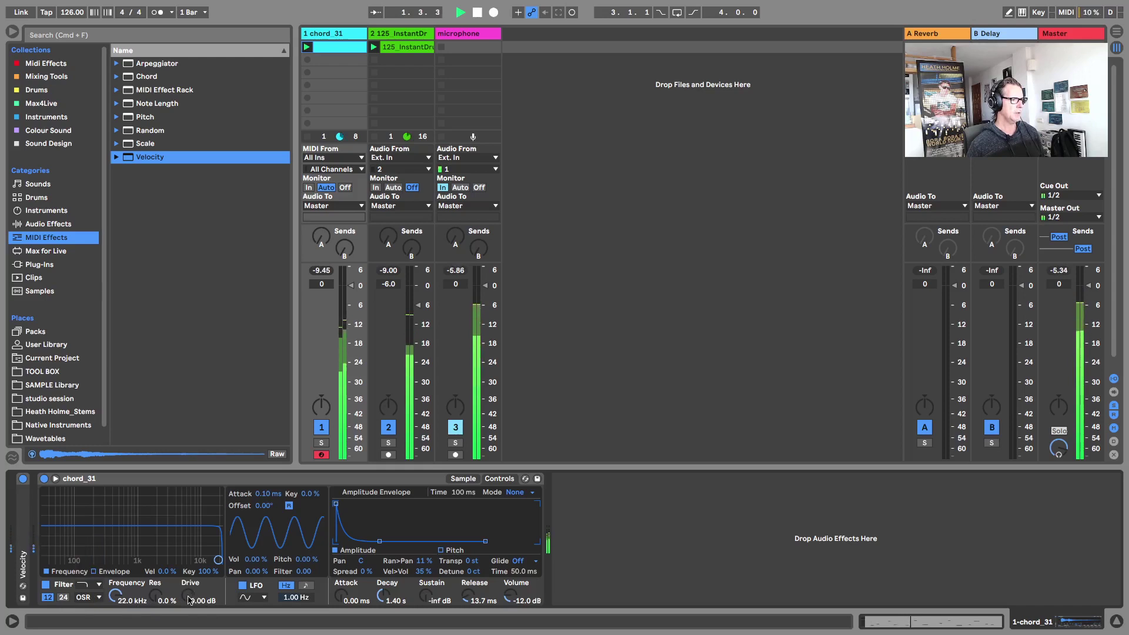
{"action": "left_click", "coordinate": [88, 598]}
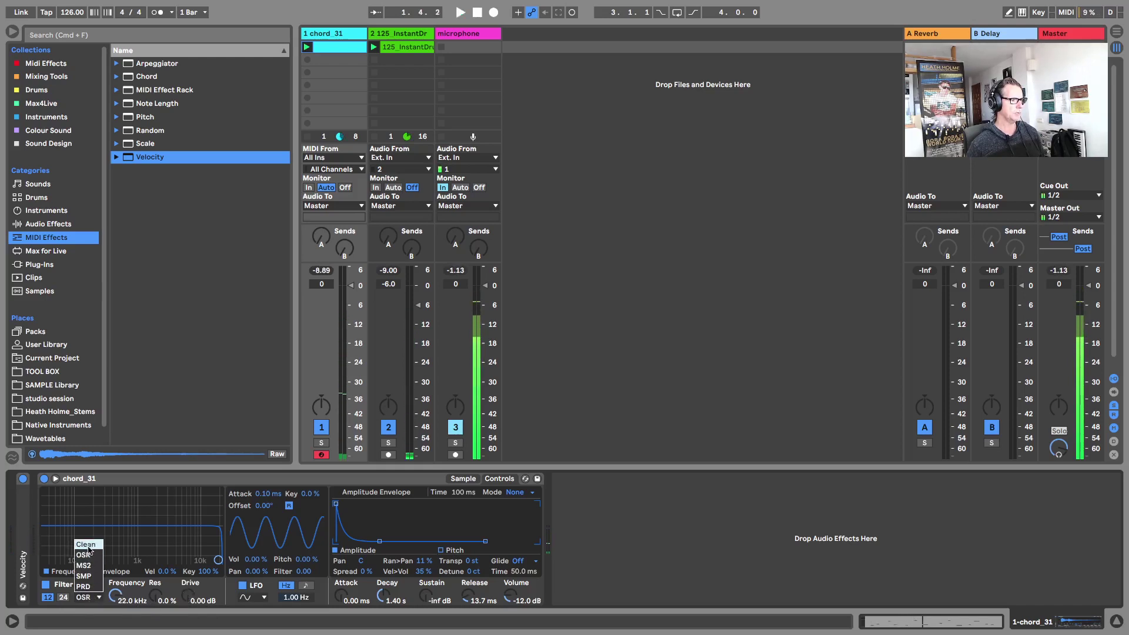
{"action": "left_click", "coordinate": [86, 544]}
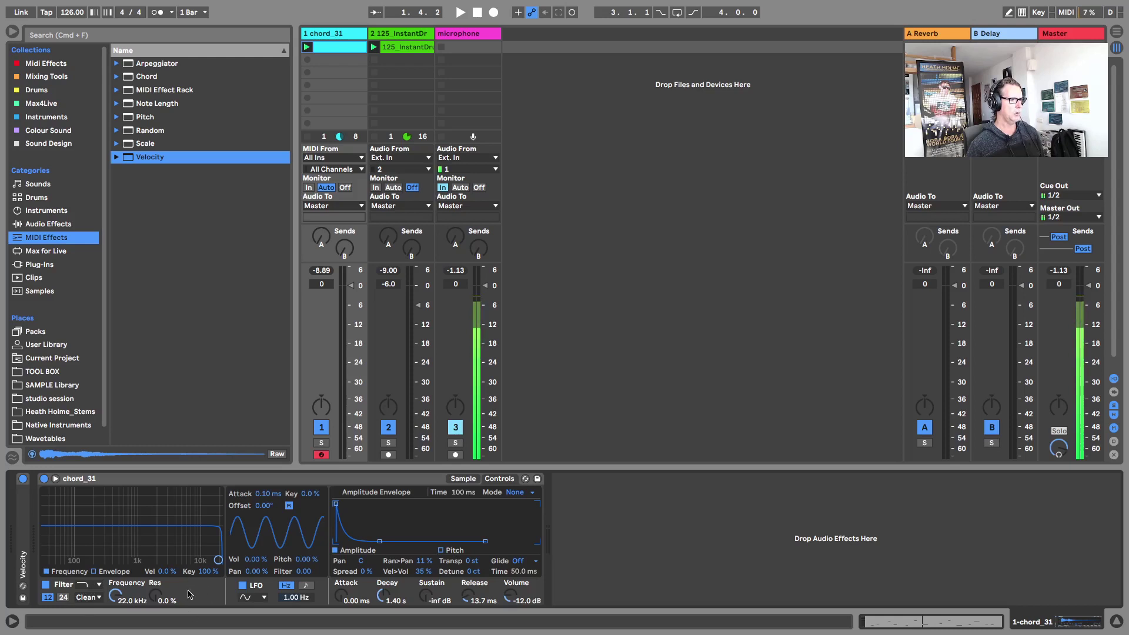
Step: Switch the sampler's filter circuit to OSR and set its resonance to 11 % and drive to 3.05 dB with the loop playing
{"action": "left_click", "coordinate": [89, 601]}
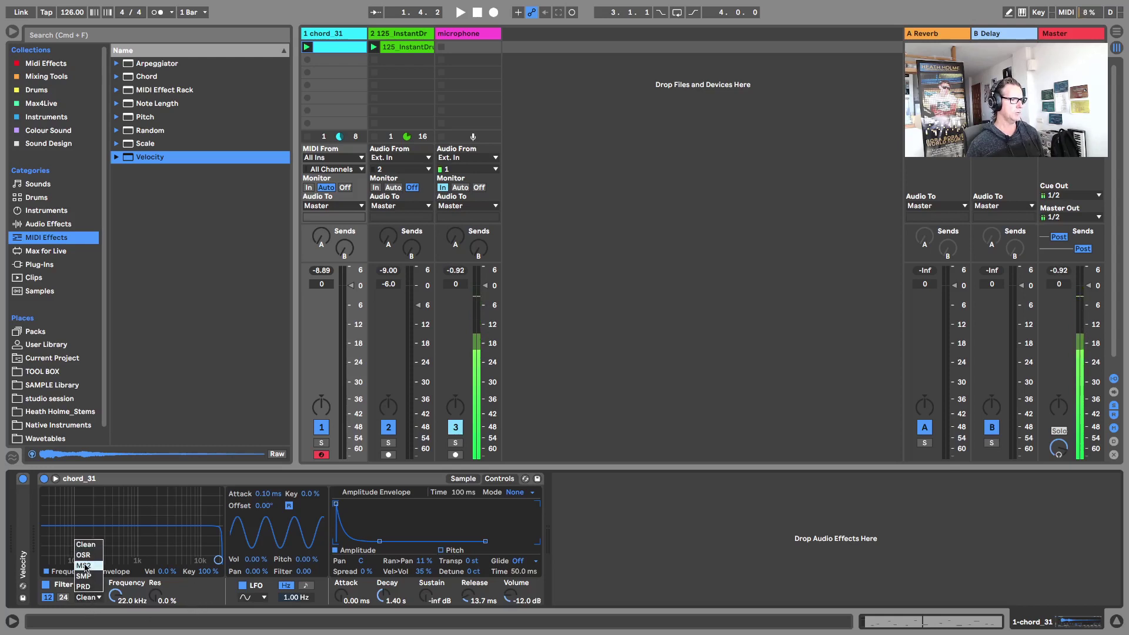
{"action": "left_click", "coordinate": [85, 553]}
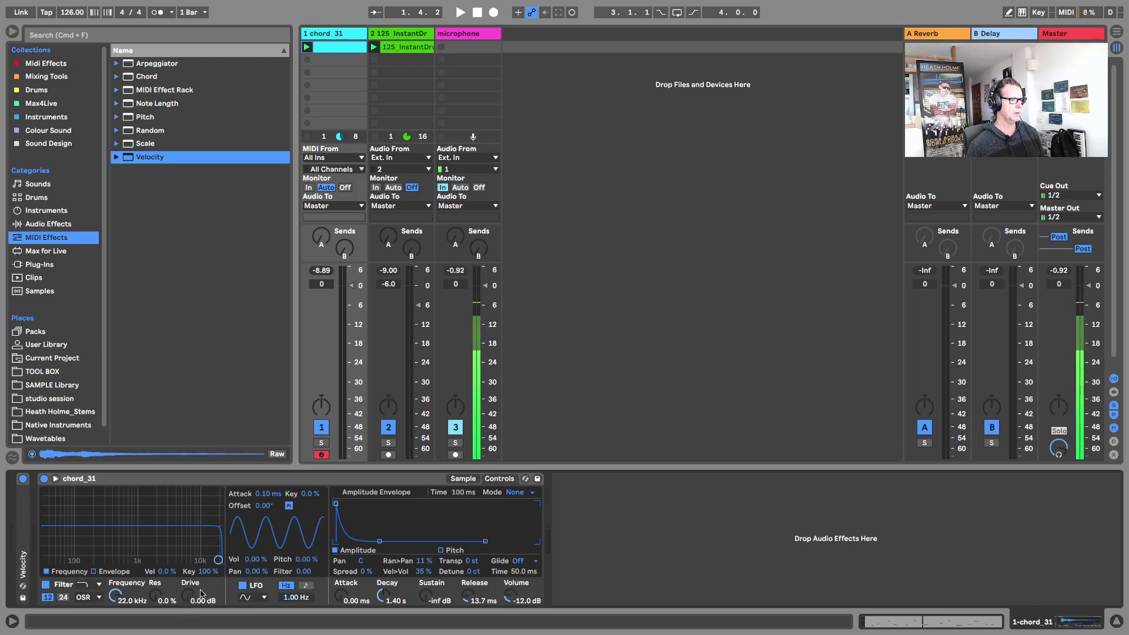
{"action": "key", "text": "space"}
{"action": "left_click_drag", "start_coordinate": [196, 605], "coordinate": [155, 591]}
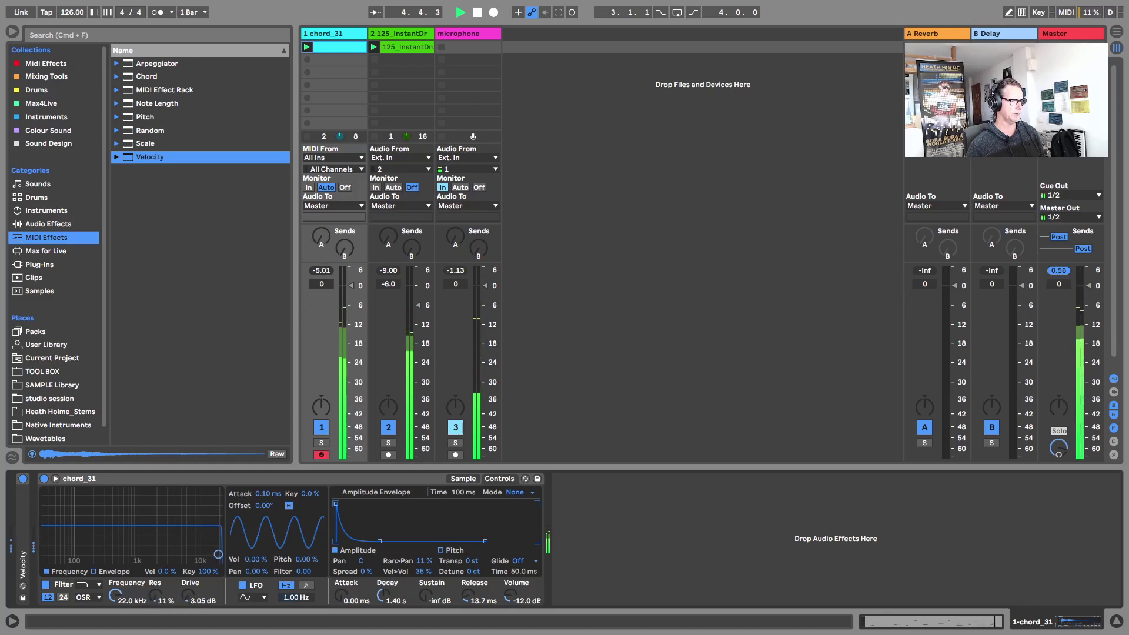
{"action": "key", "text": "space"}
{"action": "key", "text": "space"}
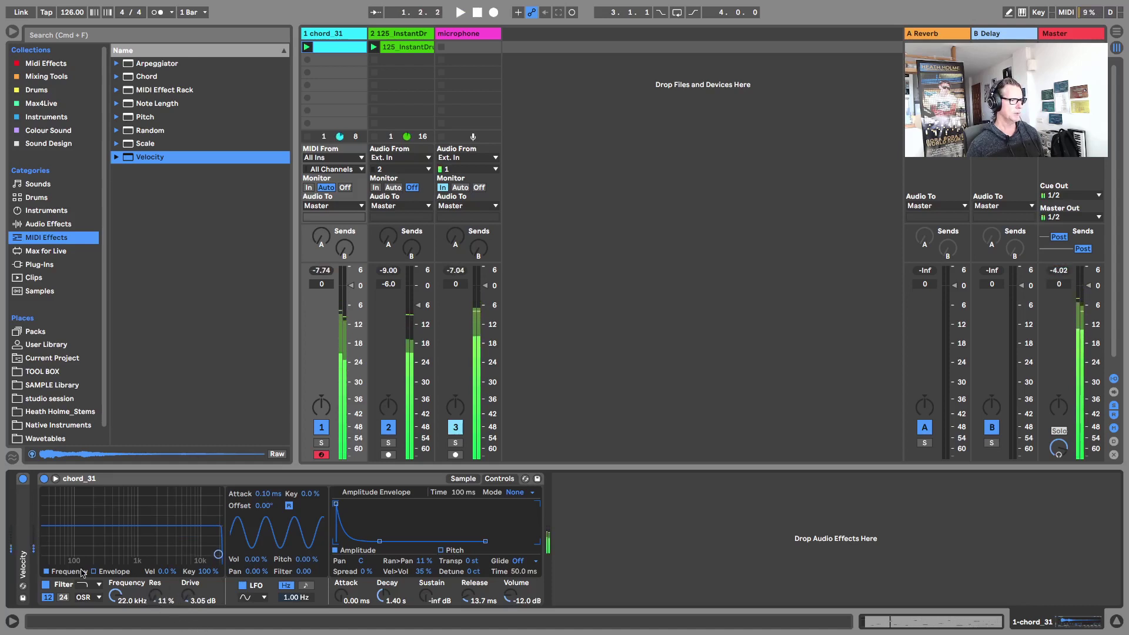
Step: Show the sampler's filter envelope and set its amount to 30 while auditioning the loop
{"action": "left_click", "coordinate": [94, 572]}
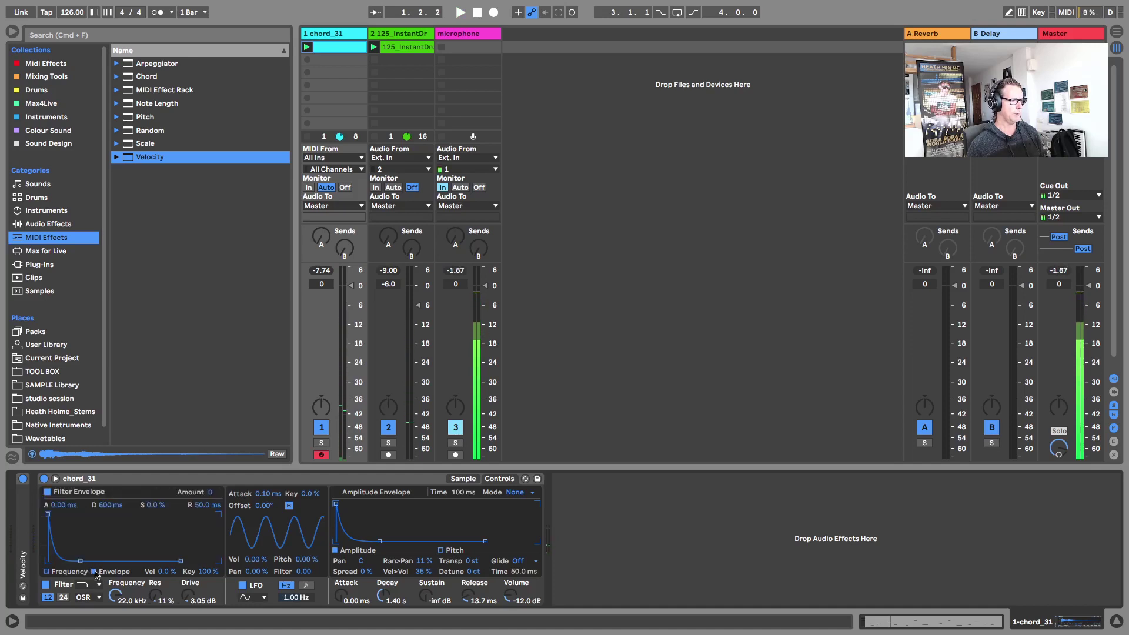
{"action": "left_click", "coordinate": [49, 573]}
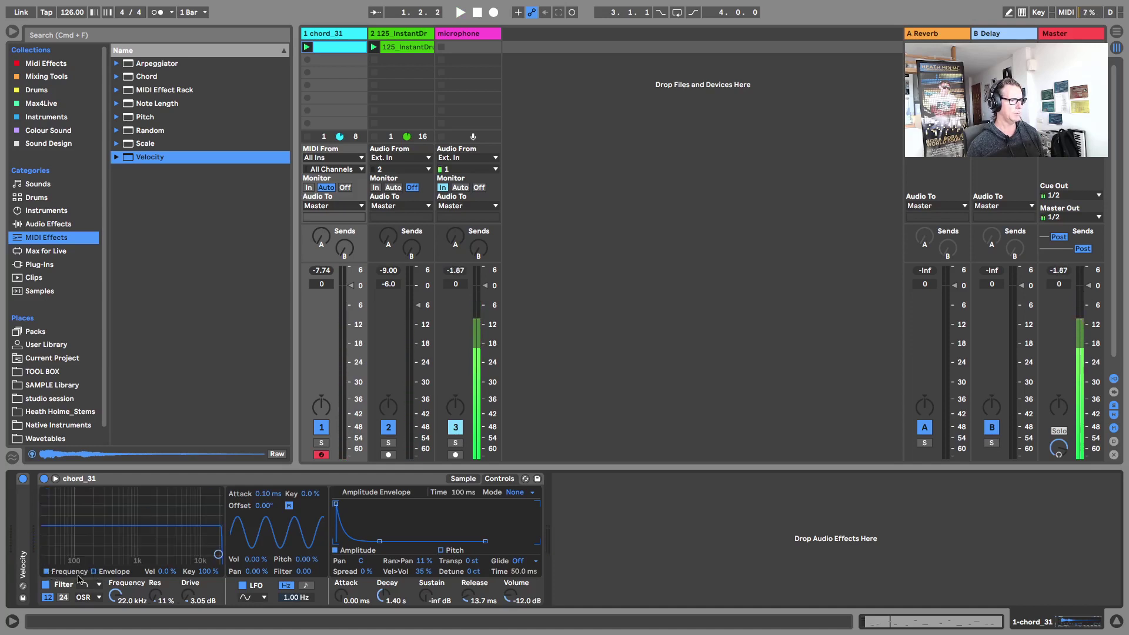
{"action": "left_click", "coordinate": [94, 572]}
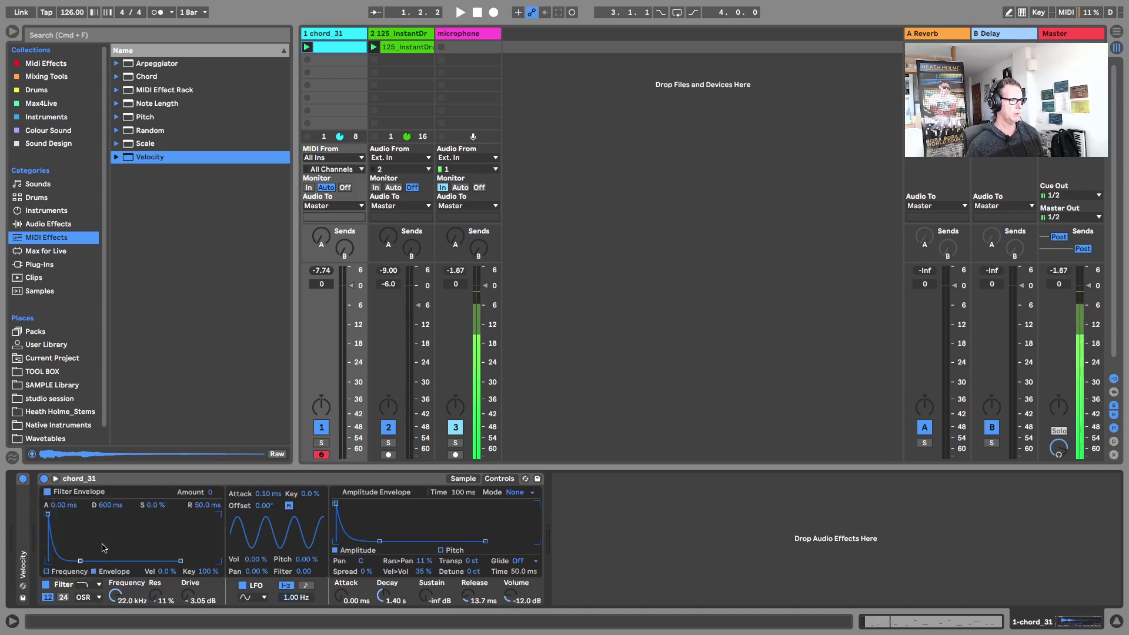
{"action": "key", "text": "space"}
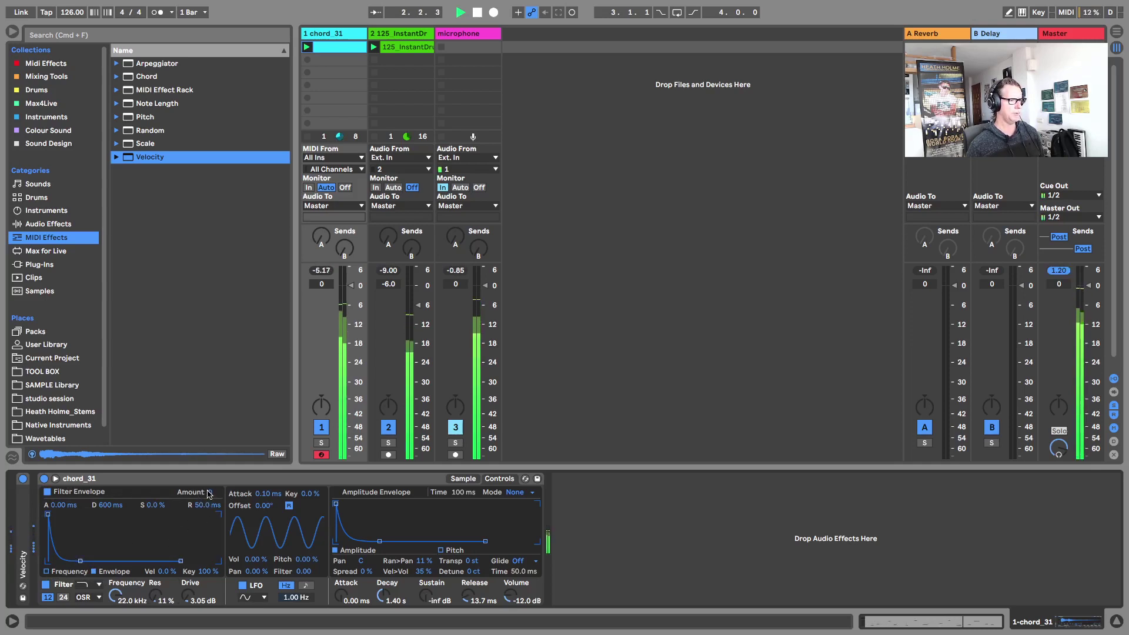
{"action": "mouse_move", "coordinate": [213, 492]}
{"action": "left_mouse_down"}
{"action": "mouse_move", "coordinate": [213, 466]}
{"action": "mouse_move", "coordinate": [213, 516]}
{"action": "mouse_move", "coordinate": [213, 491]}
{"action": "left_mouse_up"}
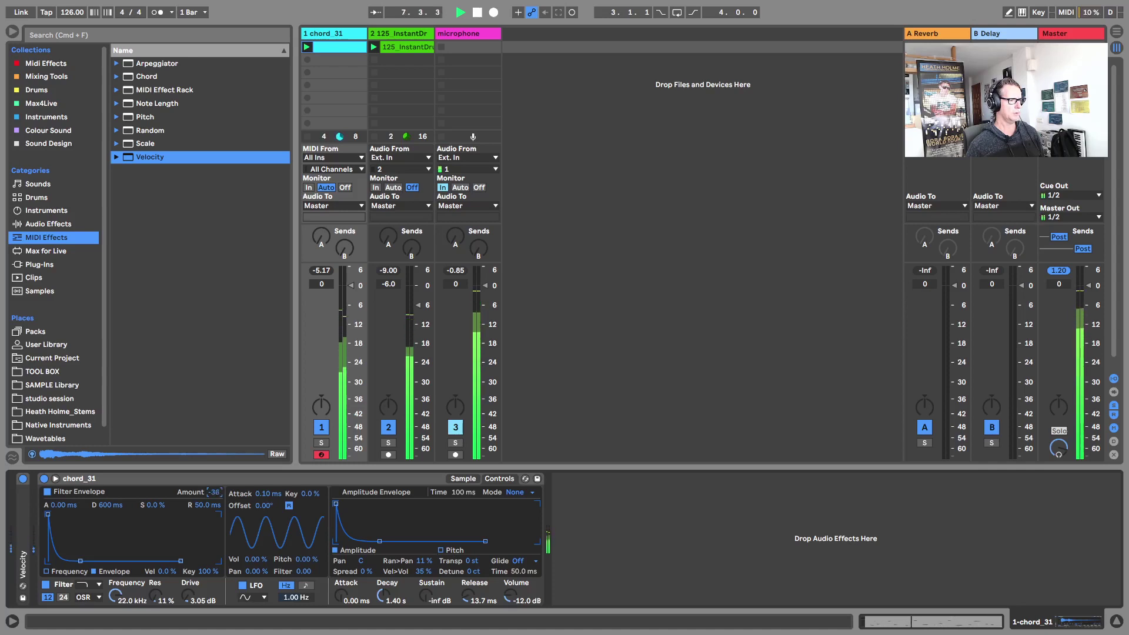
{"action": "left_click_drag", "start_coordinate": [213, 492], "coordinate": [213, 491]}
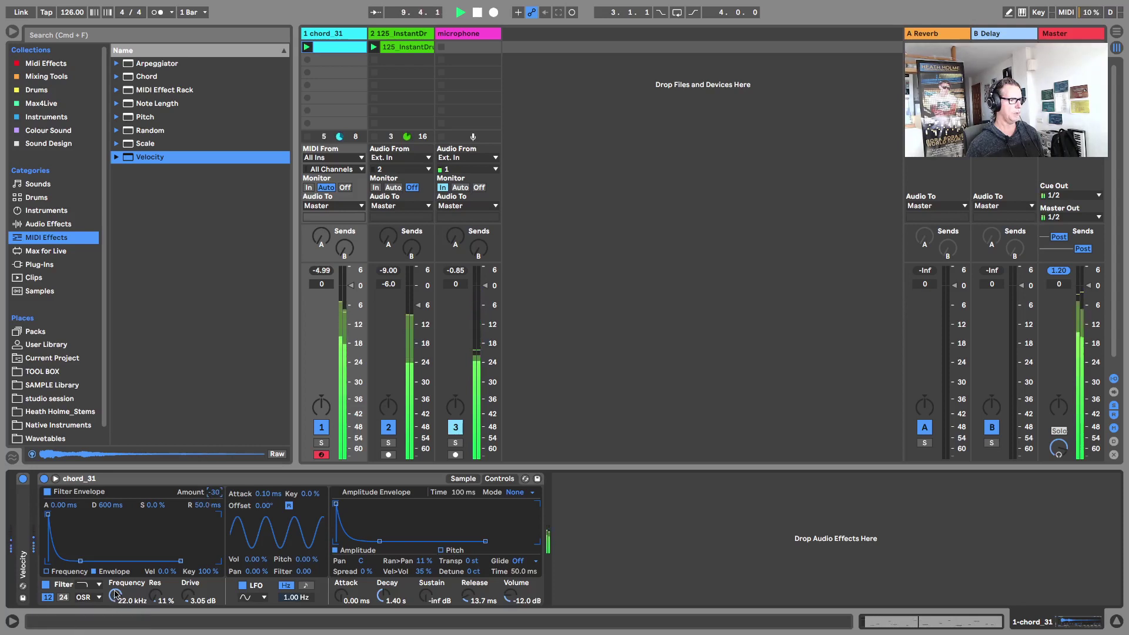
{"action": "key", "text": "space"}
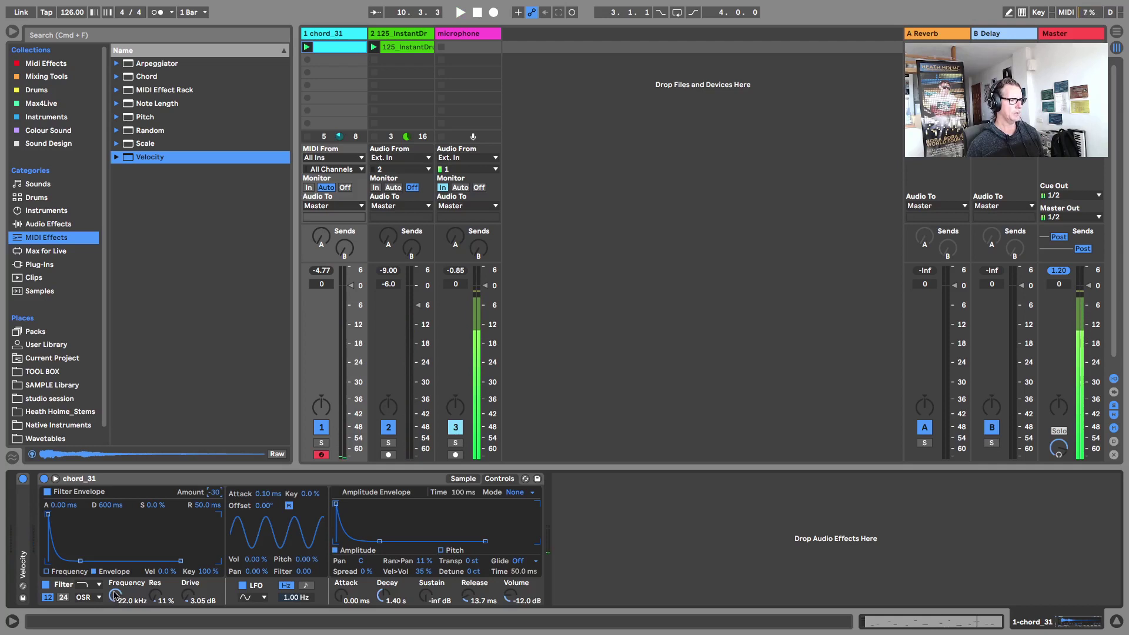
Step: With the loop playing, set the filter frequency to 5.08 kHz and the envelope amount to 16, and return to the sample waveform
{"action": "key", "text": "space"}
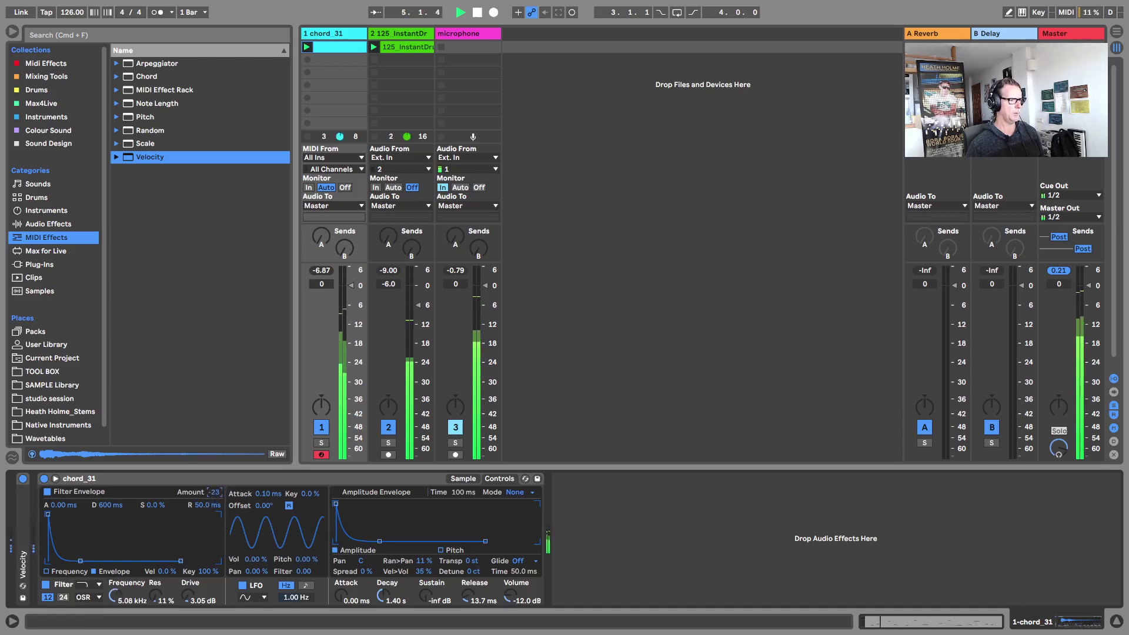
{"action": "left_click_drag", "start_coordinate": [215, 496], "coordinate": [213, 533]}
{"action": "left_click_drag", "start_coordinate": [214, 492], "coordinate": [214, 494]}
{"action": "key", "text": "space"}
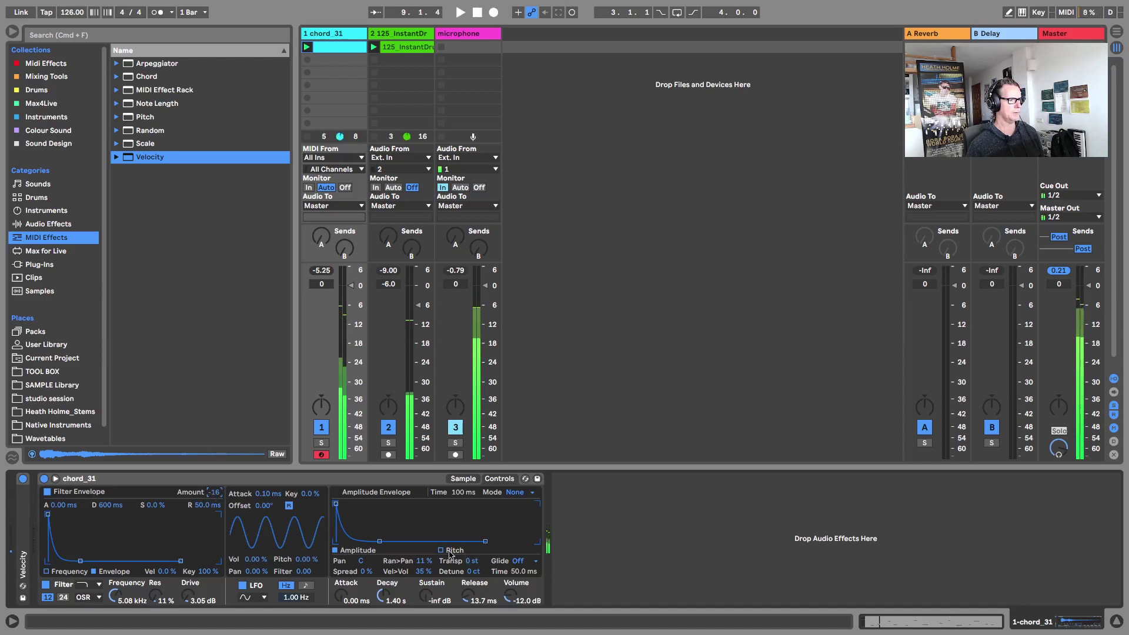
{"action": "left_click", "coordinate": [463, 478]}
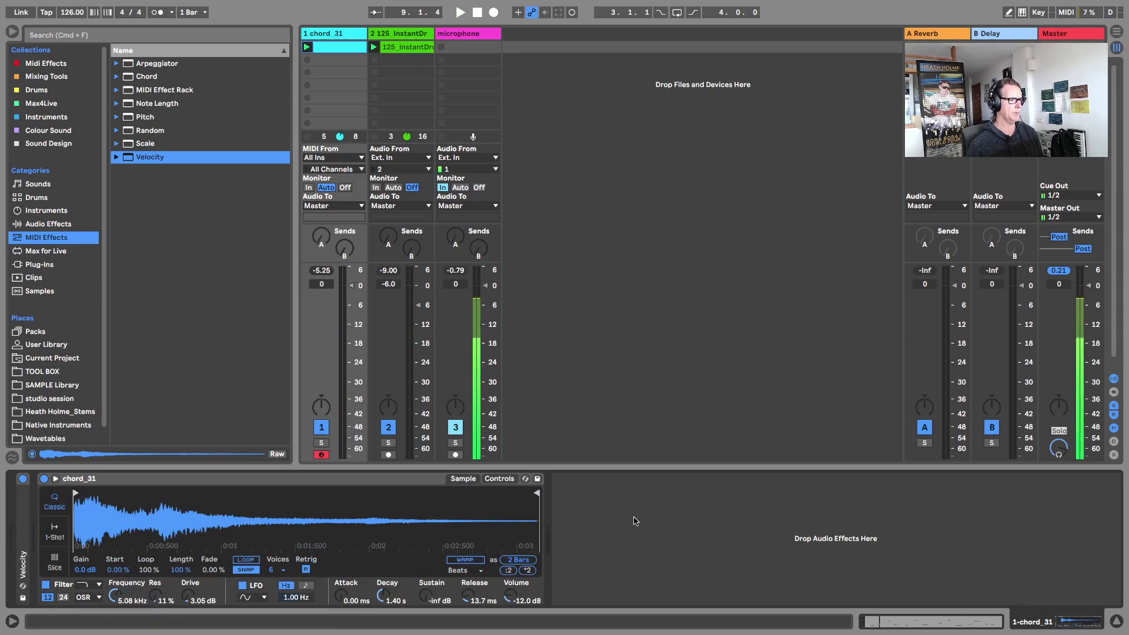
{"action": "key", "text": "space"}
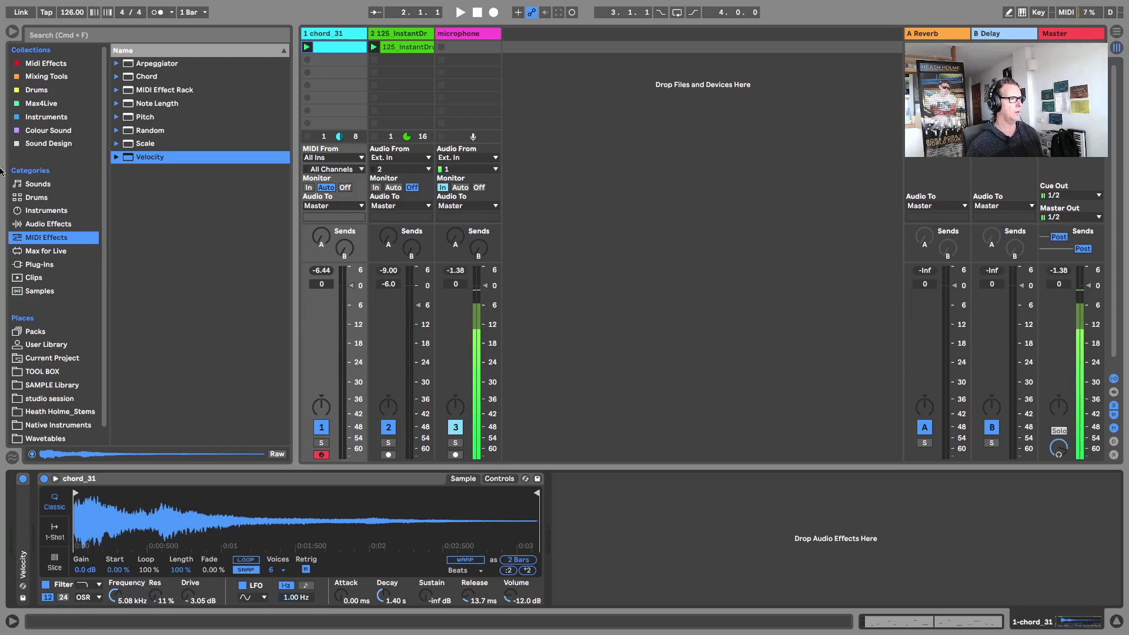
Step: Add two Max for Live LFO audio effects after the chord sampler, switch the second one off and hide the browser
{"action": "left_click", "coordinate": [39, 104]}
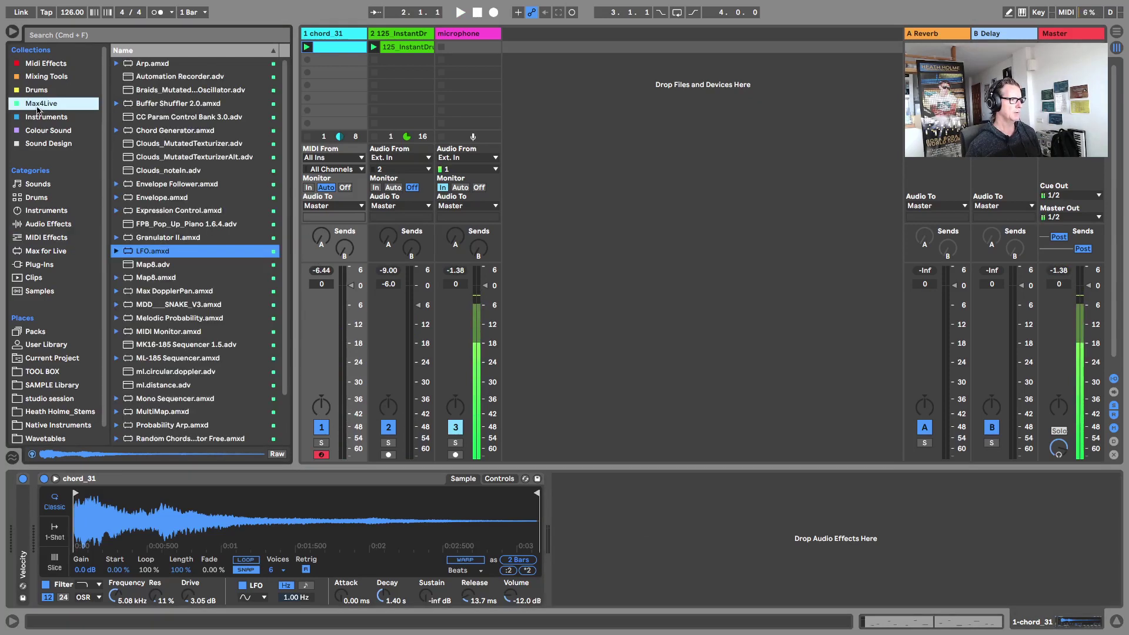
{"action": "left_click", "coordinate": [47, 252]}
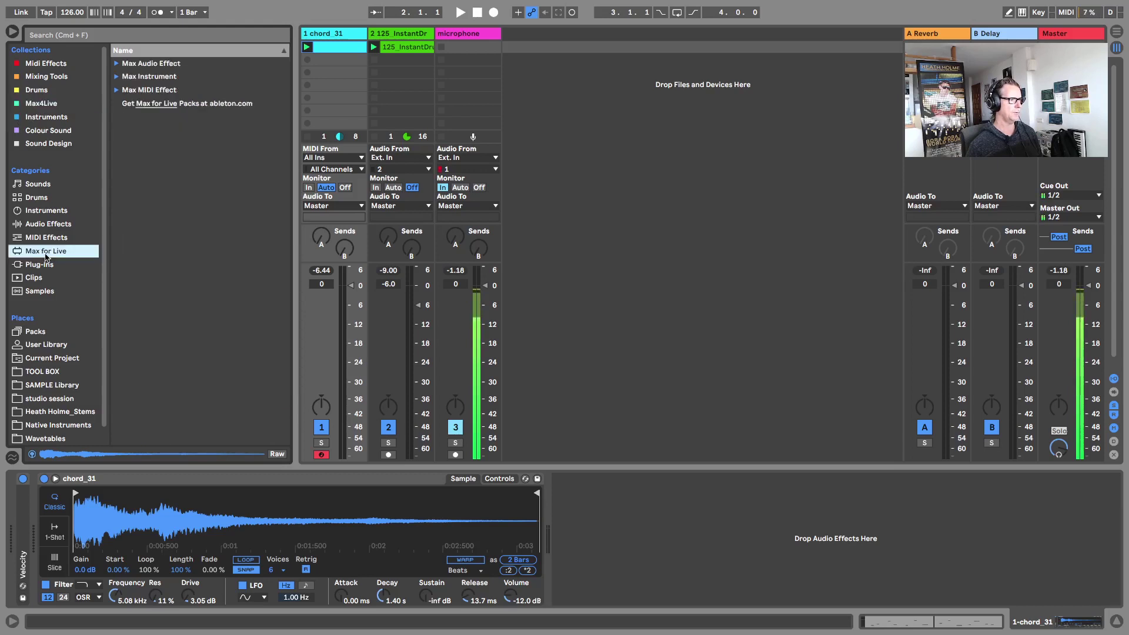
{"action": "left_click", "coordinate": [117, 63]}
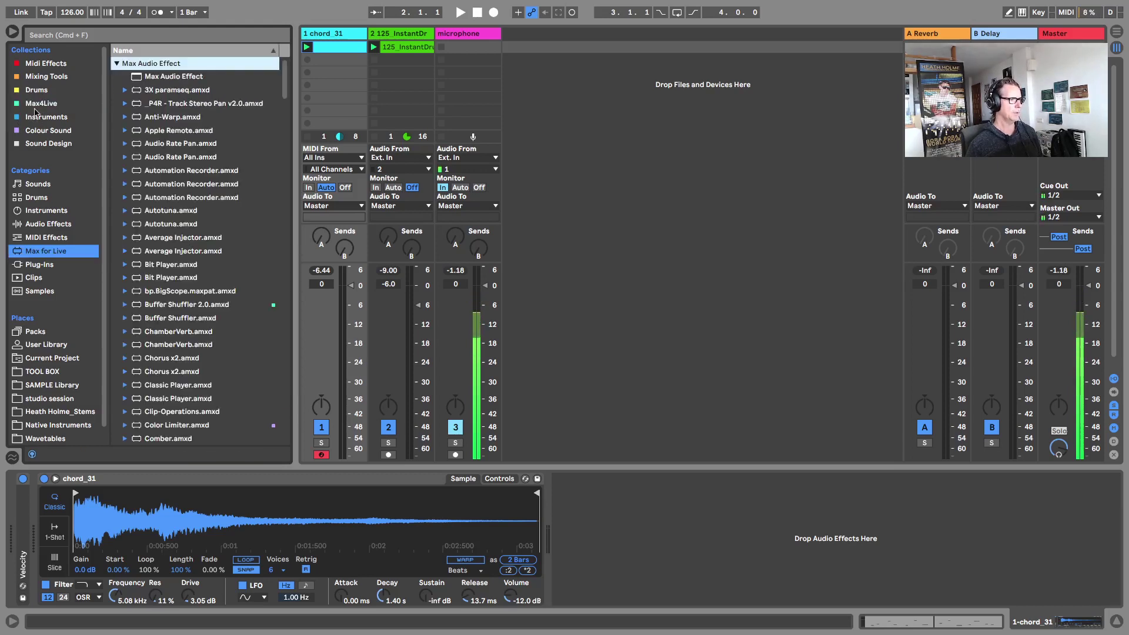
{"action": "scroll", "coordinate": [159, 207], "scroll_direction": "down", "scroll_amount": 5}
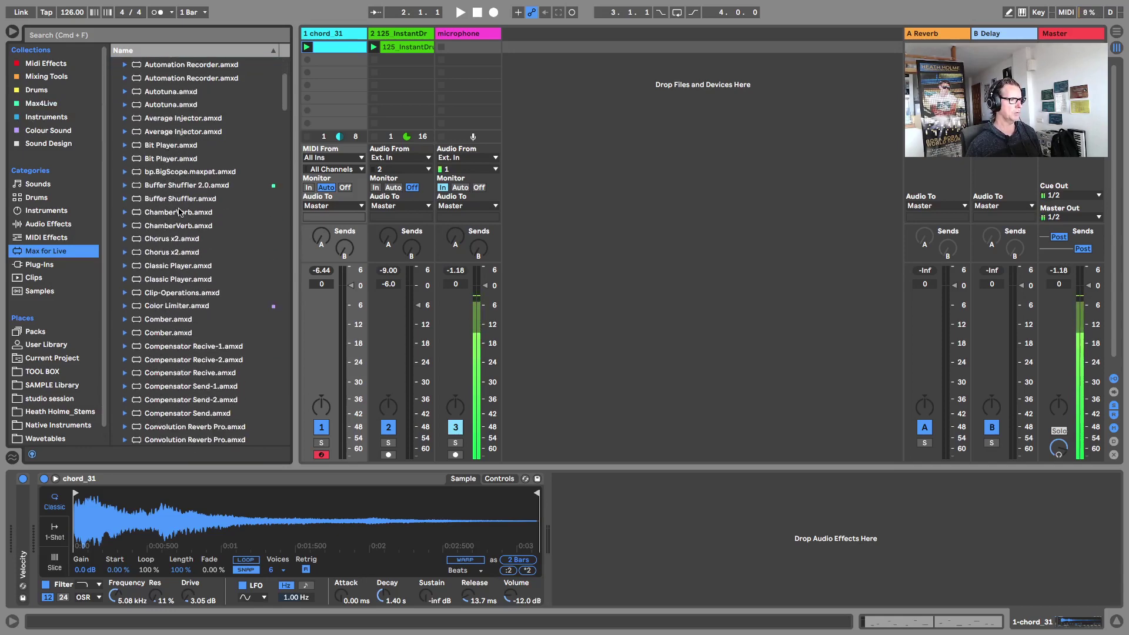
{"action": "scroll", "coordinate": [176, 210], "scroll_direction": "up", "scroll_amount": 5}
{"action": "scroll", "coordinate": [178, 213], "scroll_direction": "down", "scroll_amount": 5}
{"action": "scroll", "coordinate": [179, 217], "scroll_direction": "up", "scroll_amount": 5}
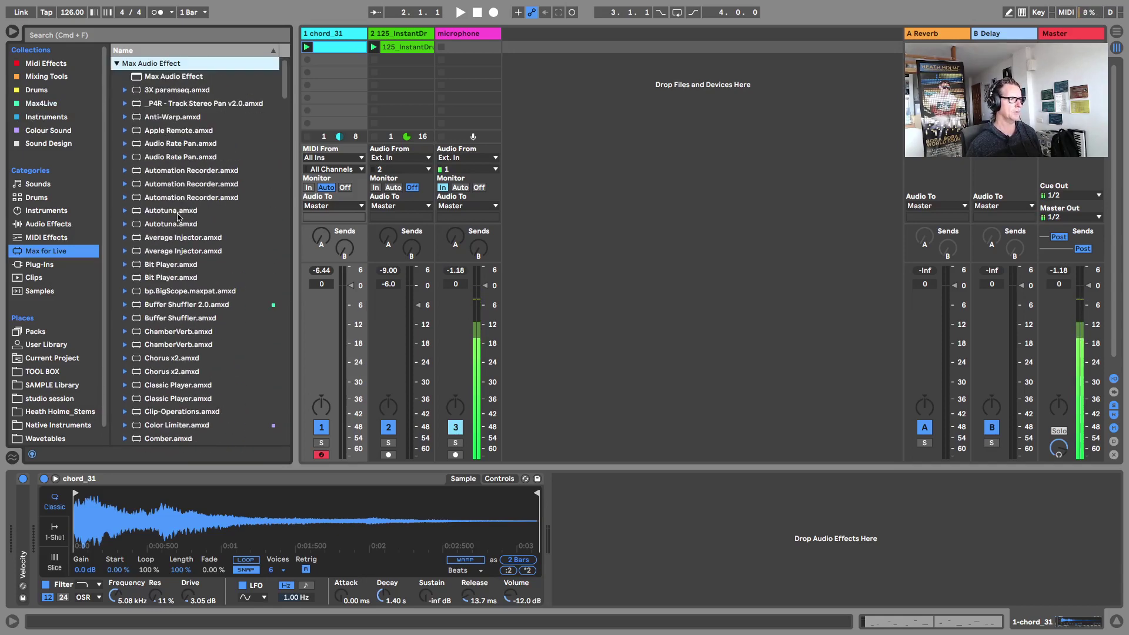
{"action": "left_click", "coordinate": [117, 64]}
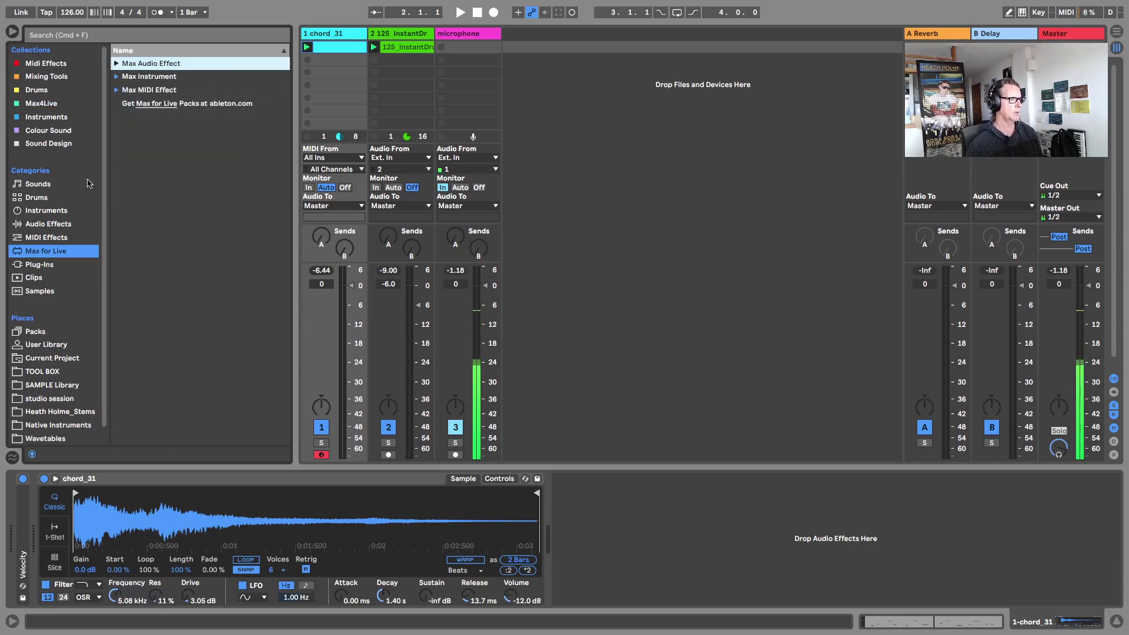
{"action": "left_click", "coordinate": [115, 63]}
{"action": "scroll", "coordinate": [157, 265], "scroll_direction": "down", "scroll_amount": 15}
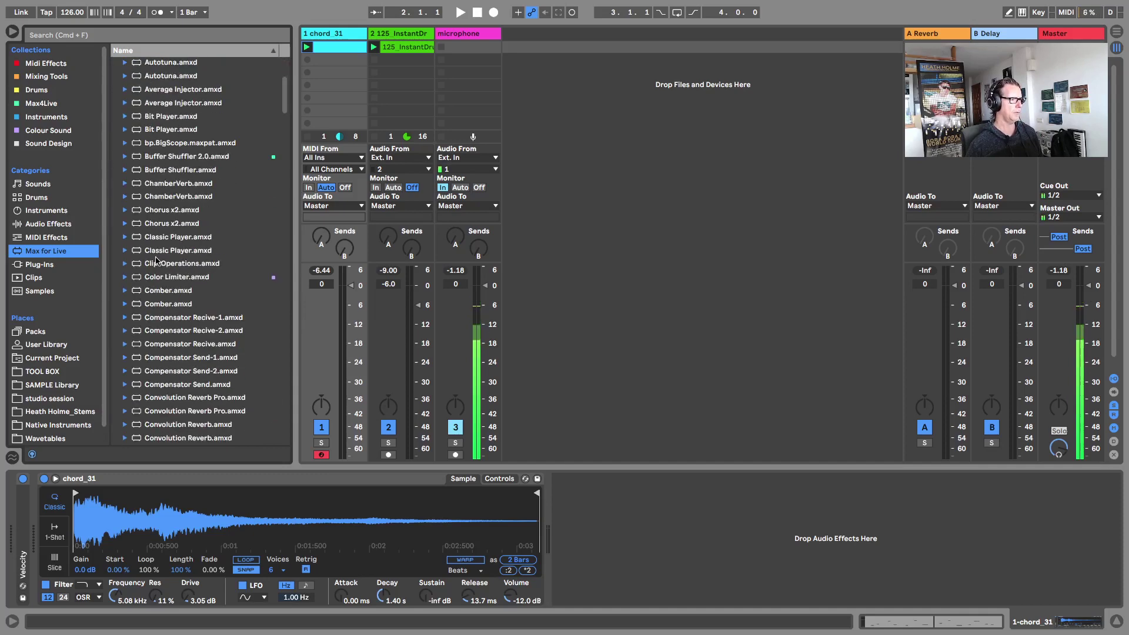
{"action": "scroll", "coordinate": [159, 259], "scroll_direction": "down", "scroll_amount": 10}
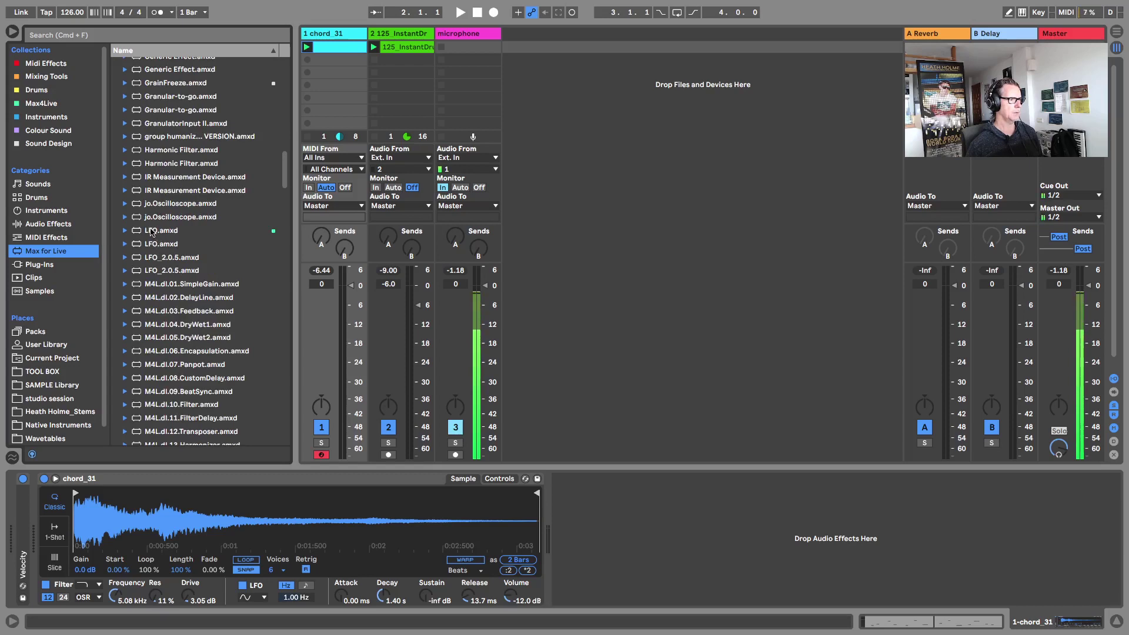
{"action": "left_click_drag", "start_coordinate": [151, 231], "coordinate": [562, 499]}
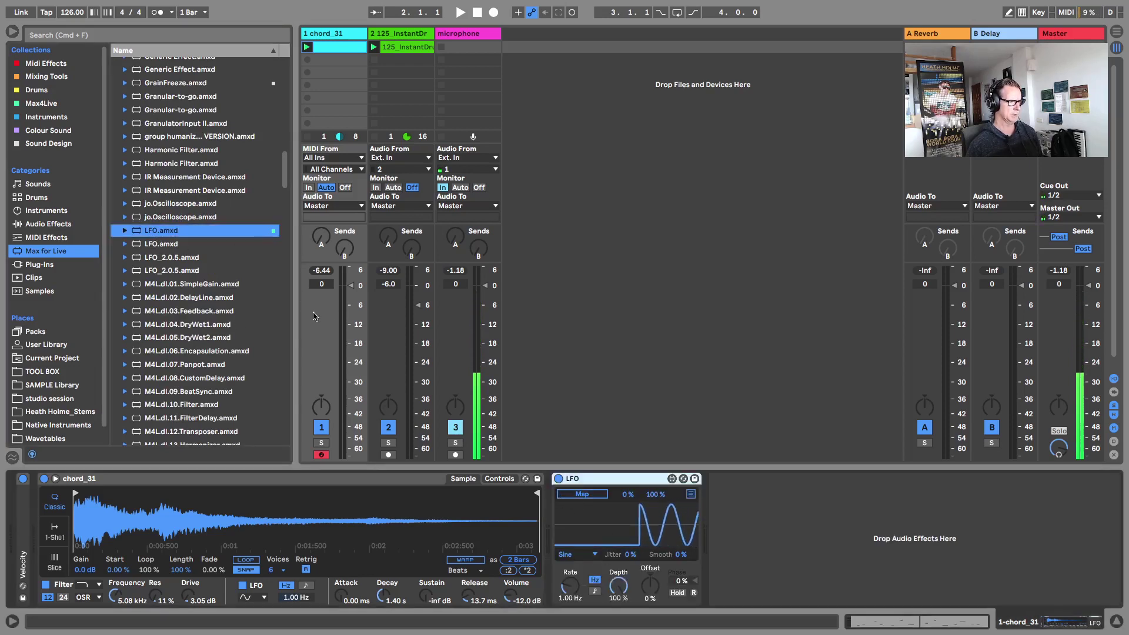
{"action": "left_click_drag", "start_coordinate": [158, 232], "coordinate": [733, 488]}
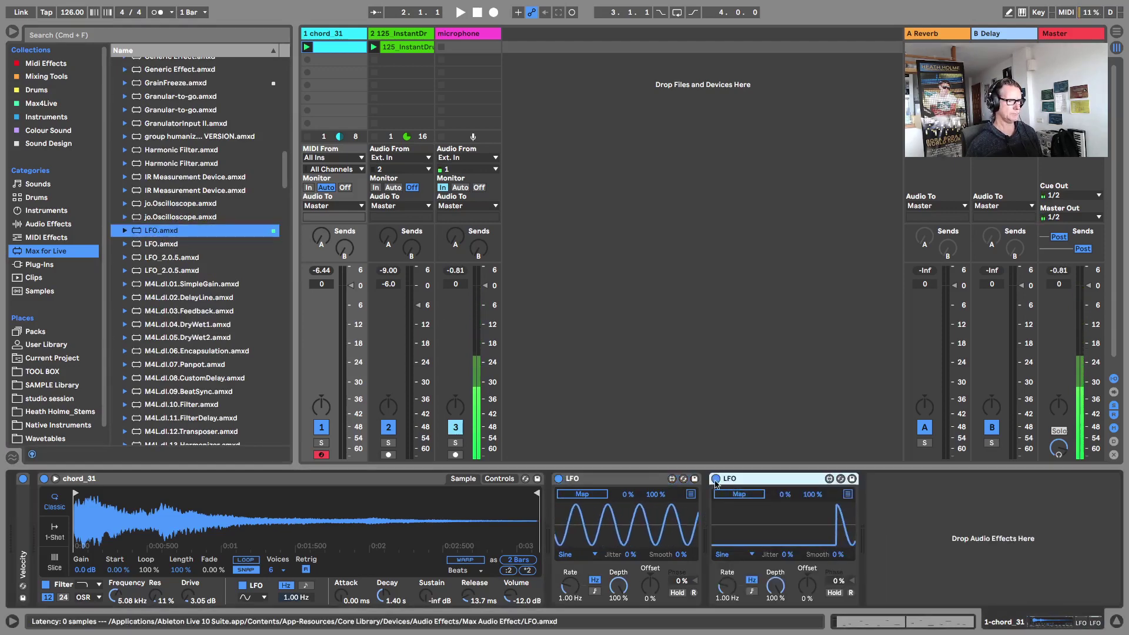
{"action": "left_click", "coordinate": [12, 31]}
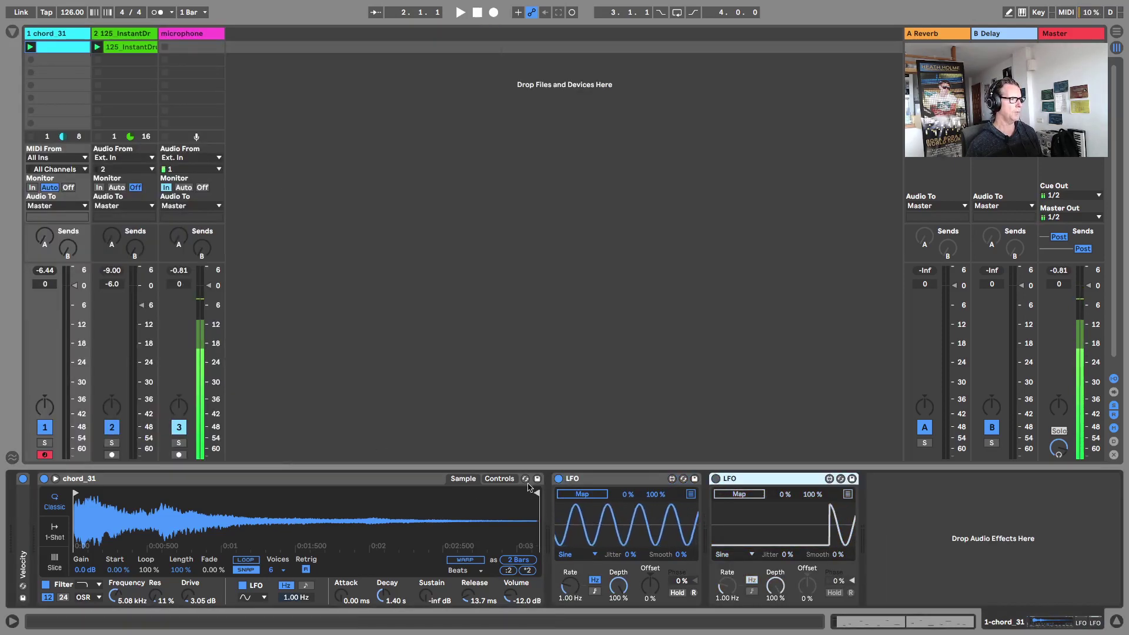
Step: Map the first LFO to the chord sampler's sample Start and audition the result
{"action": "left_click", "coordinate": [583, 496]}
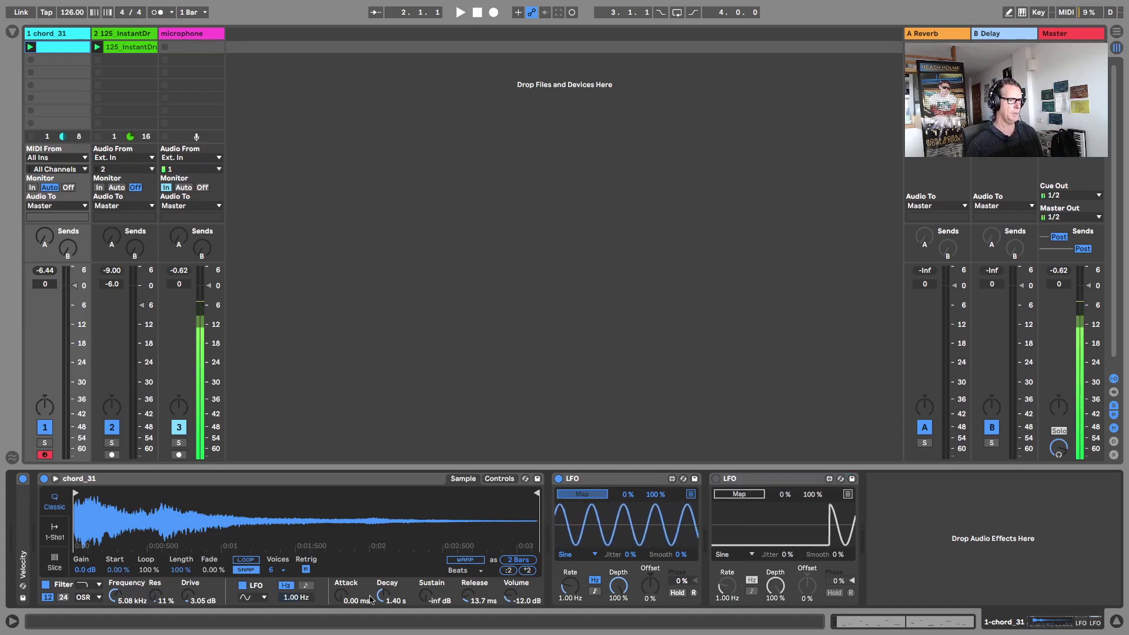
{"action": "left_click", "coordinate": [116, 570]}
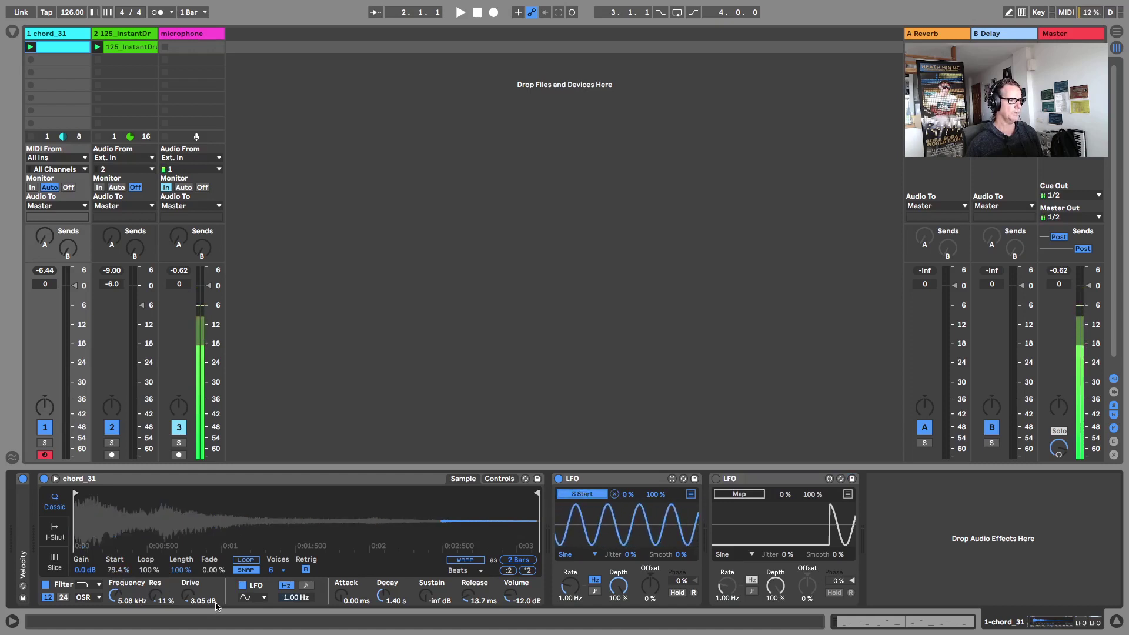
{"action": "key", "text": "space"}
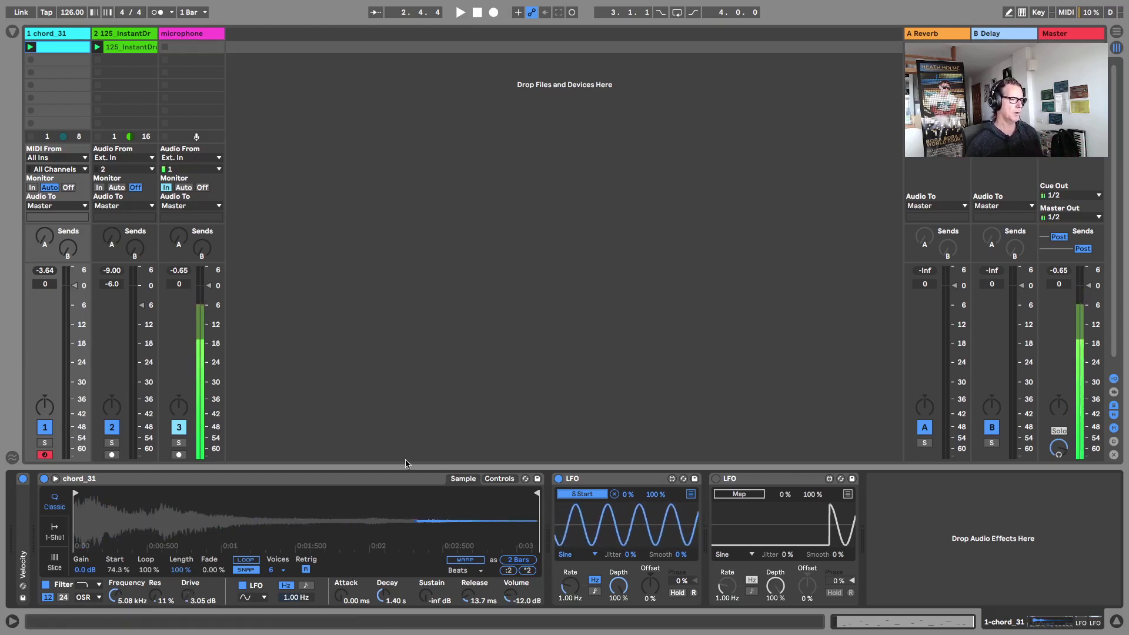
Step: With the loop playing, limit the first LFO's maximum mapping range to 28 % and set its rate to 0.13 Hz
{"action": "key", "text": "space"}
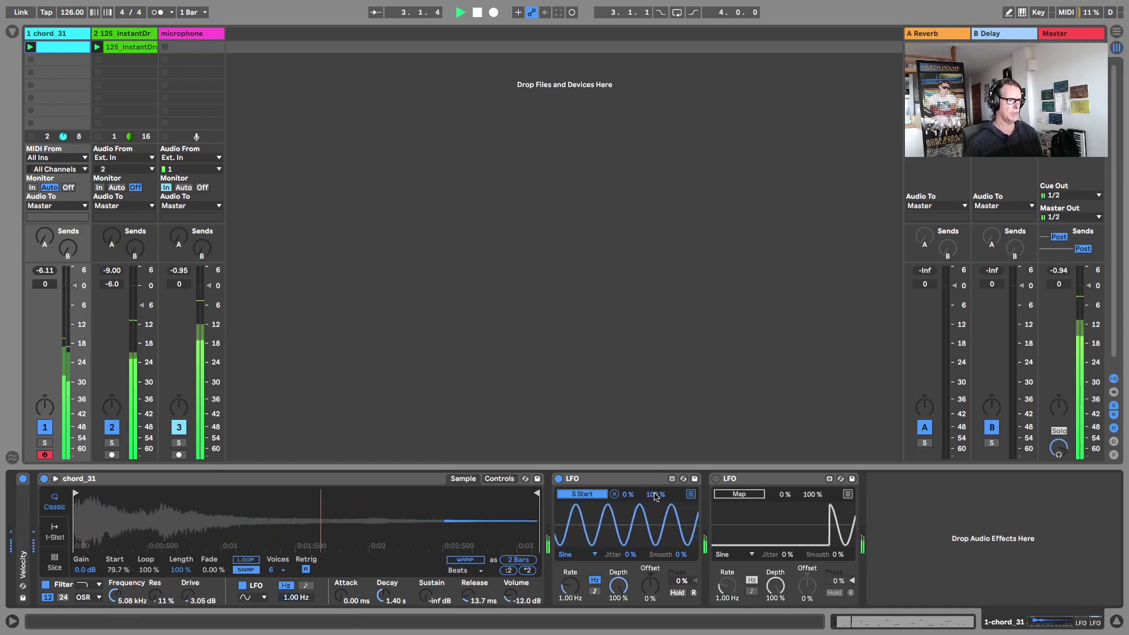
{"action": "left_click_drag", "start_coordinate": [656, 496], "coordinate": [655, 529]}
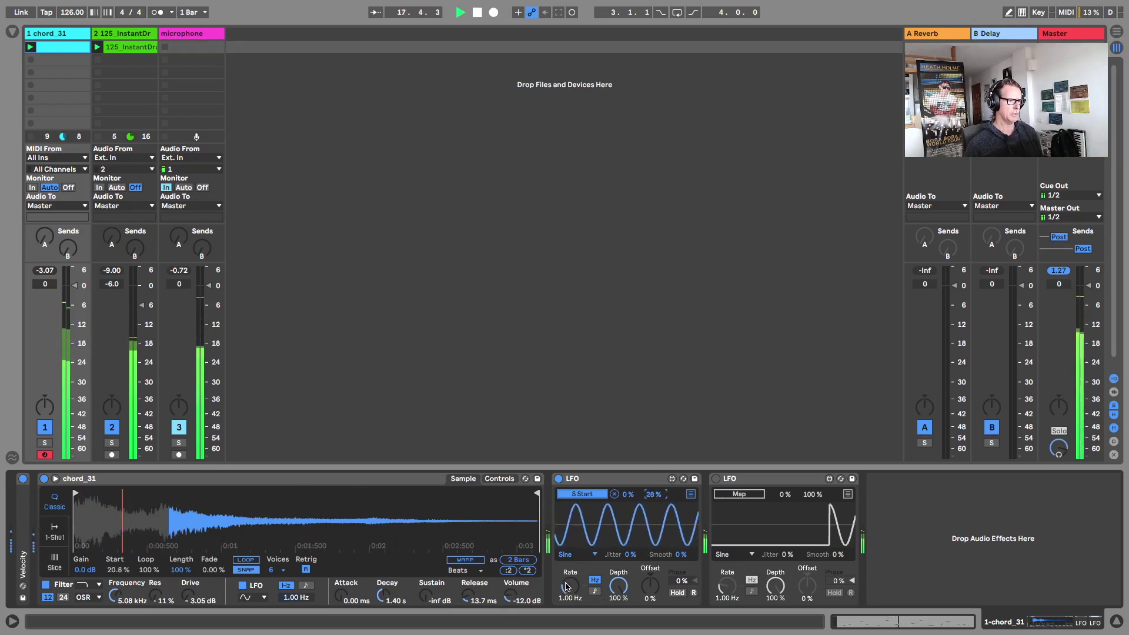
{"action": "left_click_drag", "start_coordinate": [566, 588], "coordinate": [570, 612]}
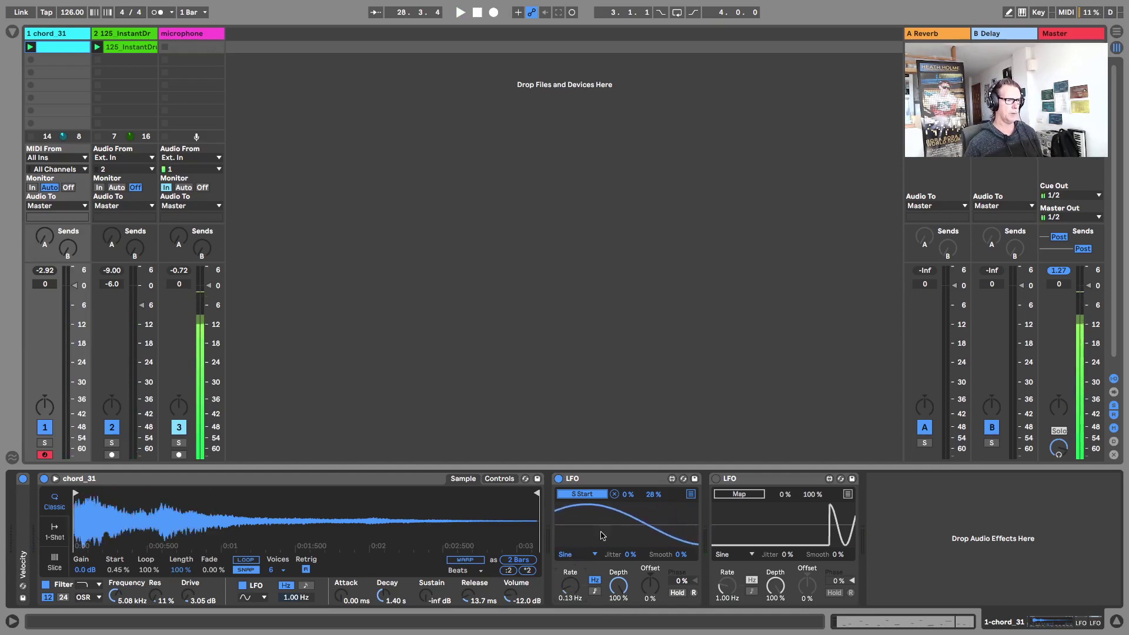
Step: Change the first LFO's waveform to Bin and audition it with the loop
{"action": "left_click", "coordinate": [579, 556]}
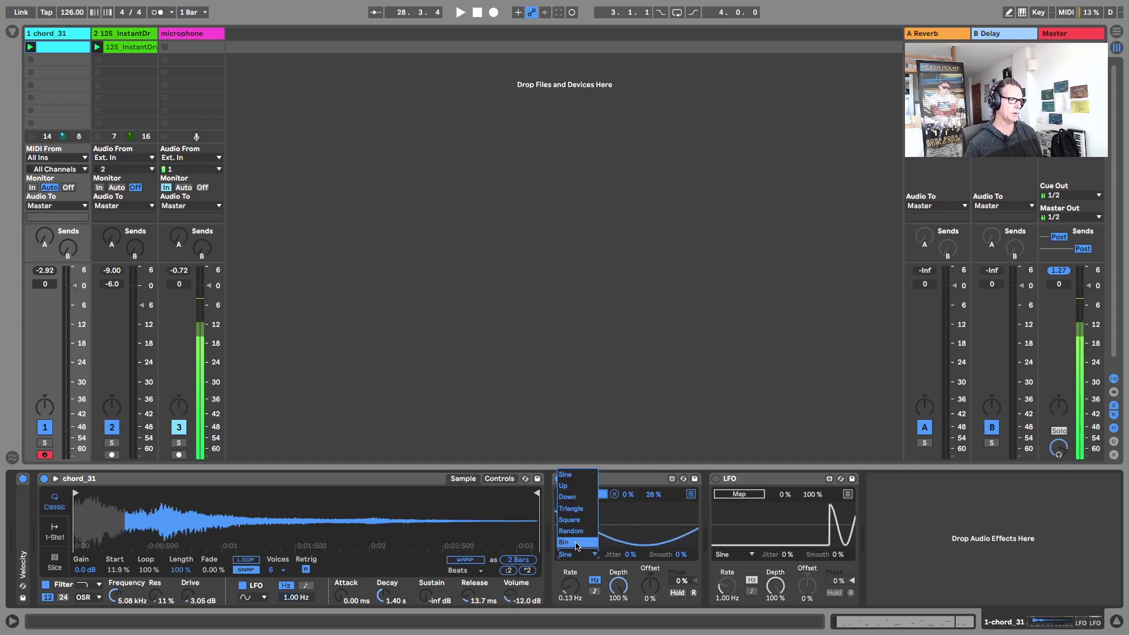
{"action": "left_click", "coordinate": [575, 541]}
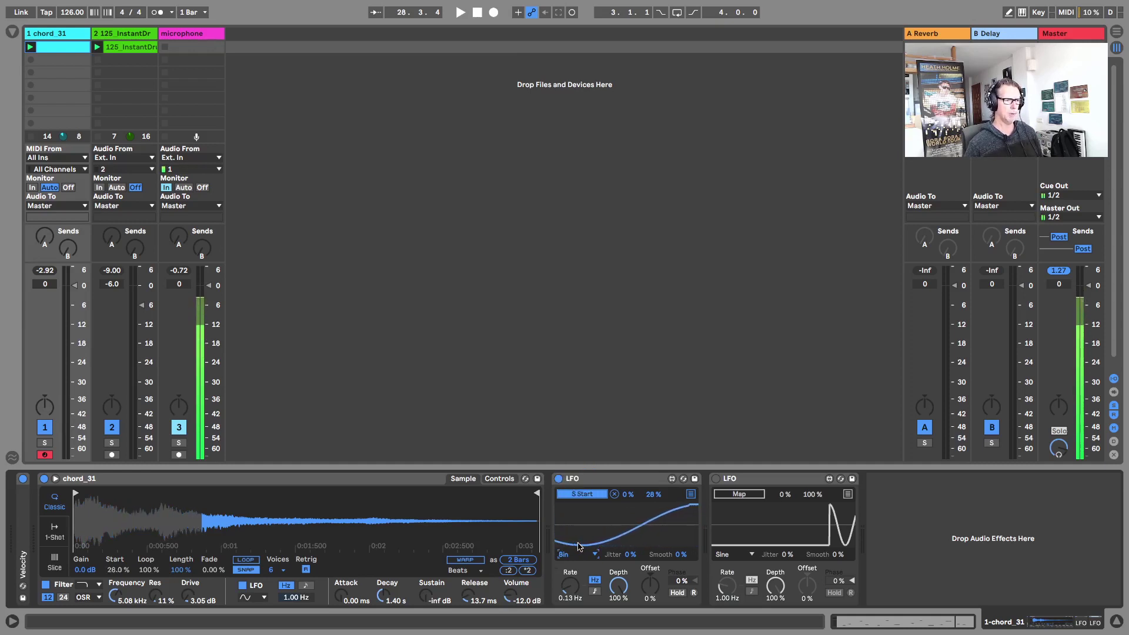
{"action": "key", "text": "space"}
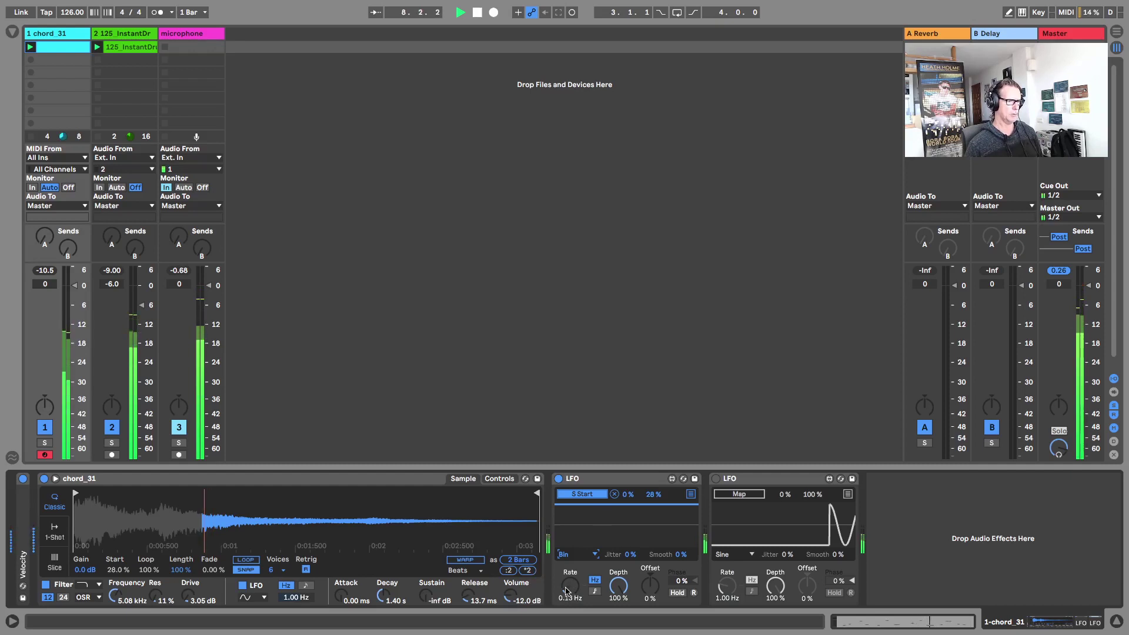
Step: With the loop playing, set the first LFO's rate to 2.07 Hz and its smoothing to 30 %
{"action": "left_click_drag", "start_coordinate": [571, 586], "coordinate": [571, 558]}
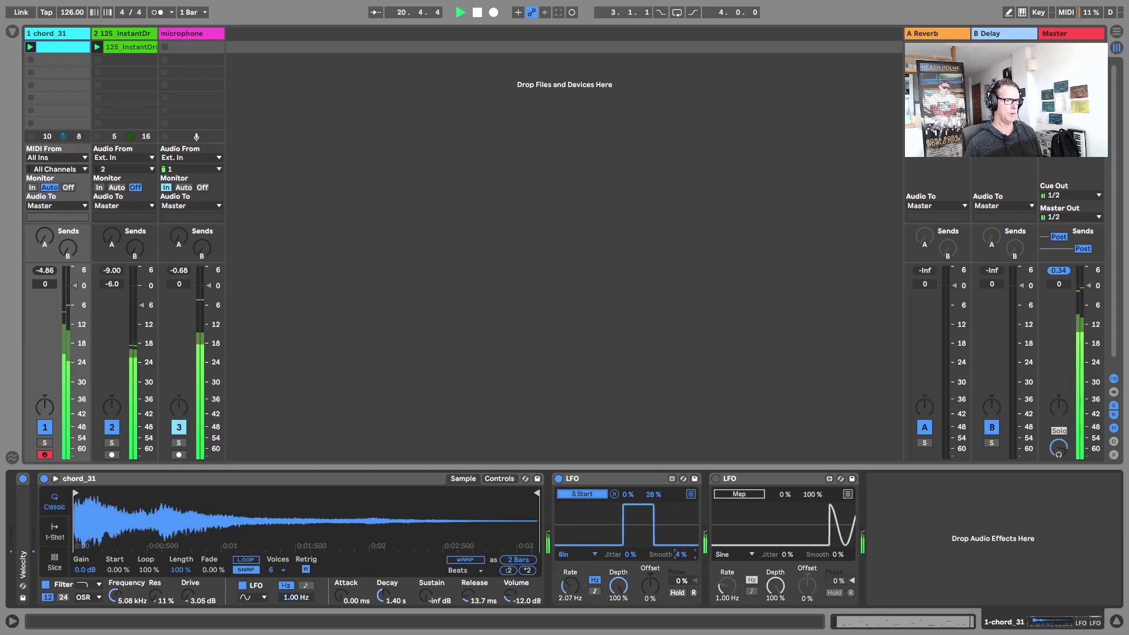
{"action": "left_click_drag", "start_coordinate": [682, 555], "coordinate": [682, 543]}
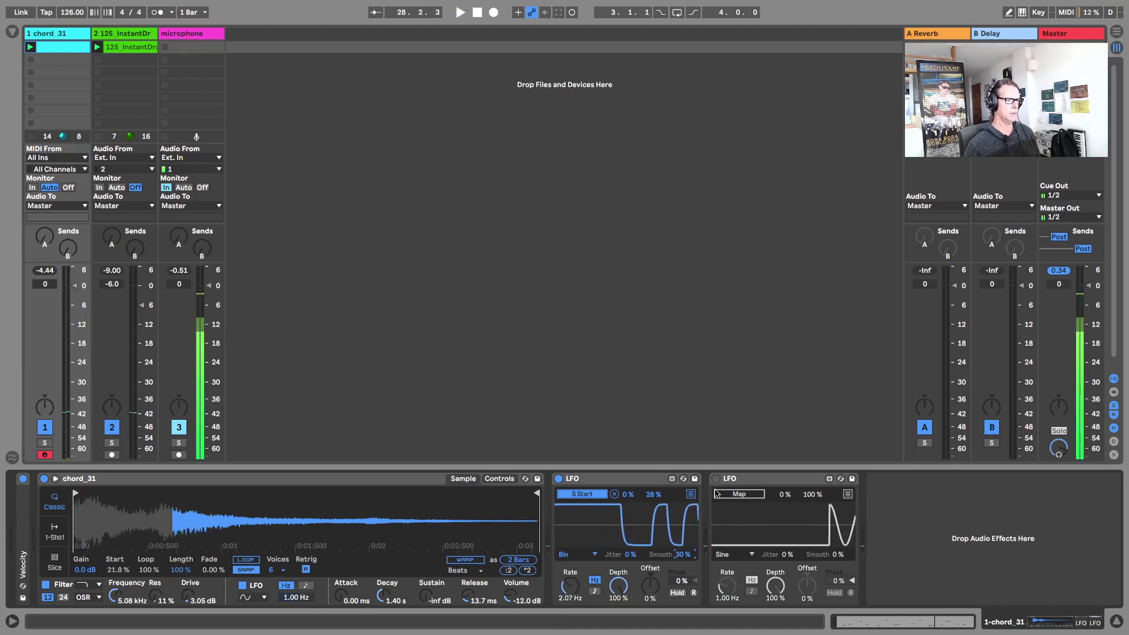
Step: Map the second LFO to the chord sampler's filter frequency, with a 55 % minimum and a 1.70 Hz rate, auditioning it with the loop
{"action": "left_click", "coordinate": [744, 494]}
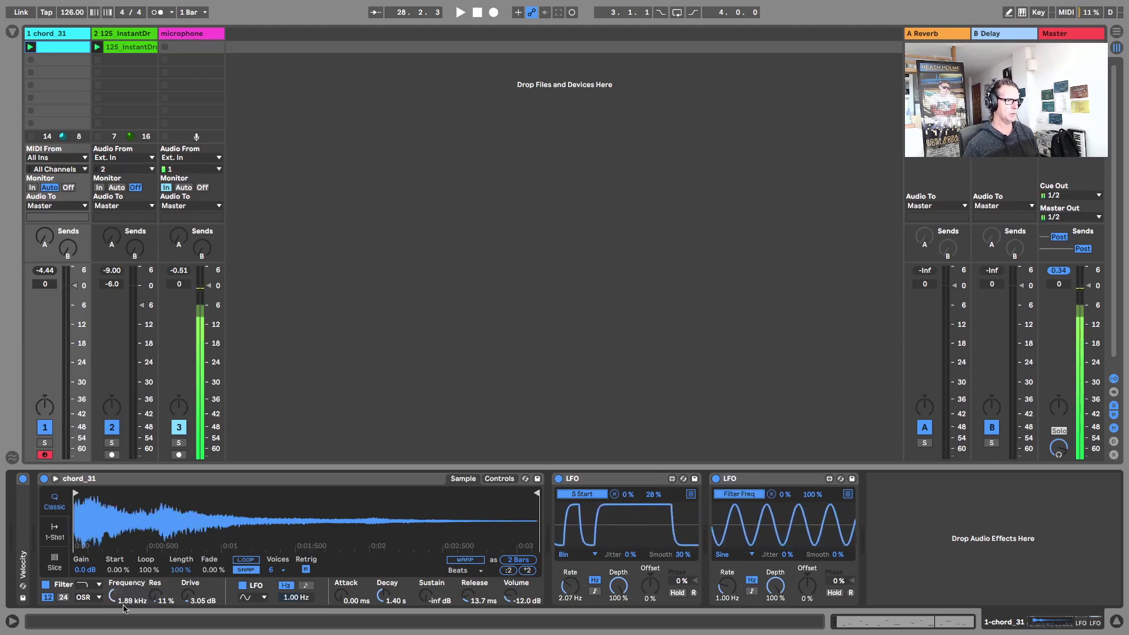
{"action": "key", "text": "space"}
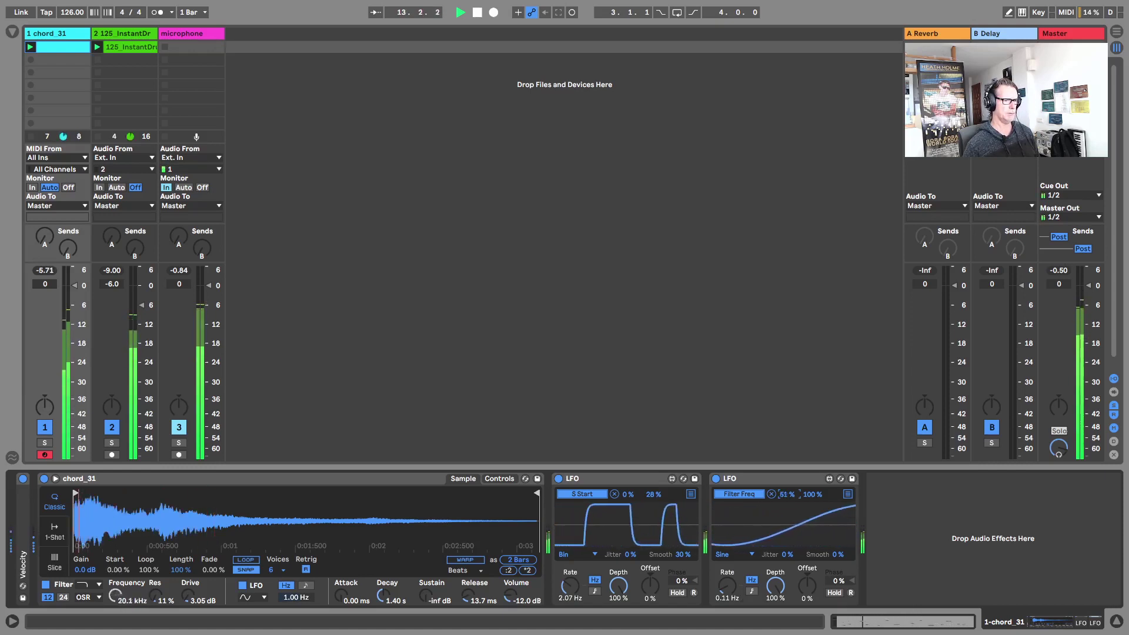
{"action": "left_click", "coordinate": [117, 596]}
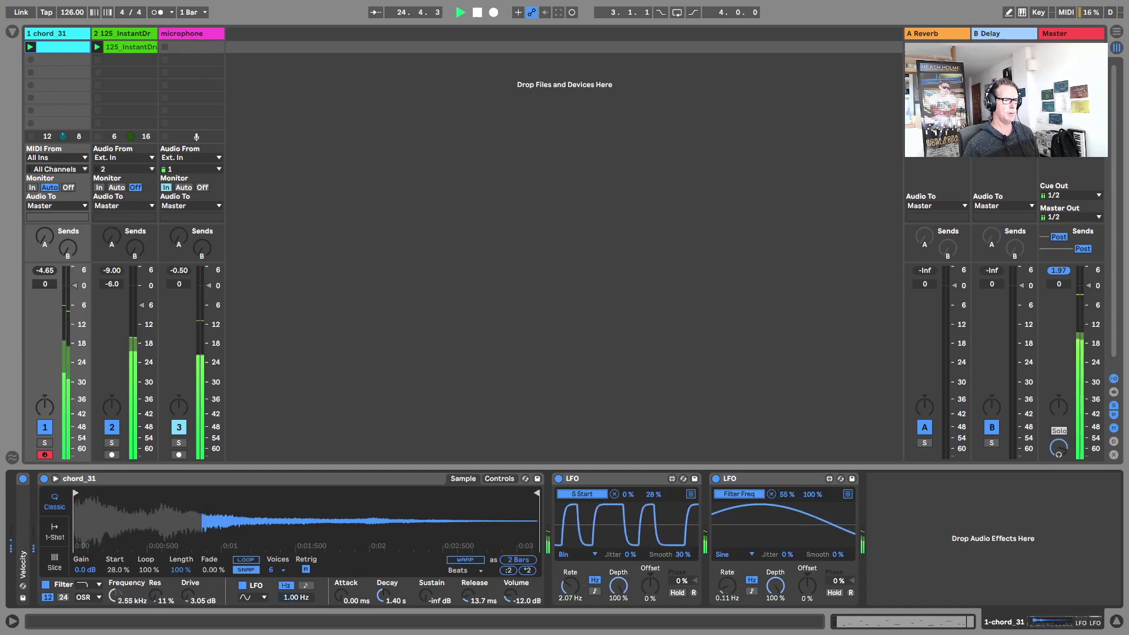
{"action": "left_click_drag", "start_coordinate": [726, 588], "coordinate": [727, 575]}
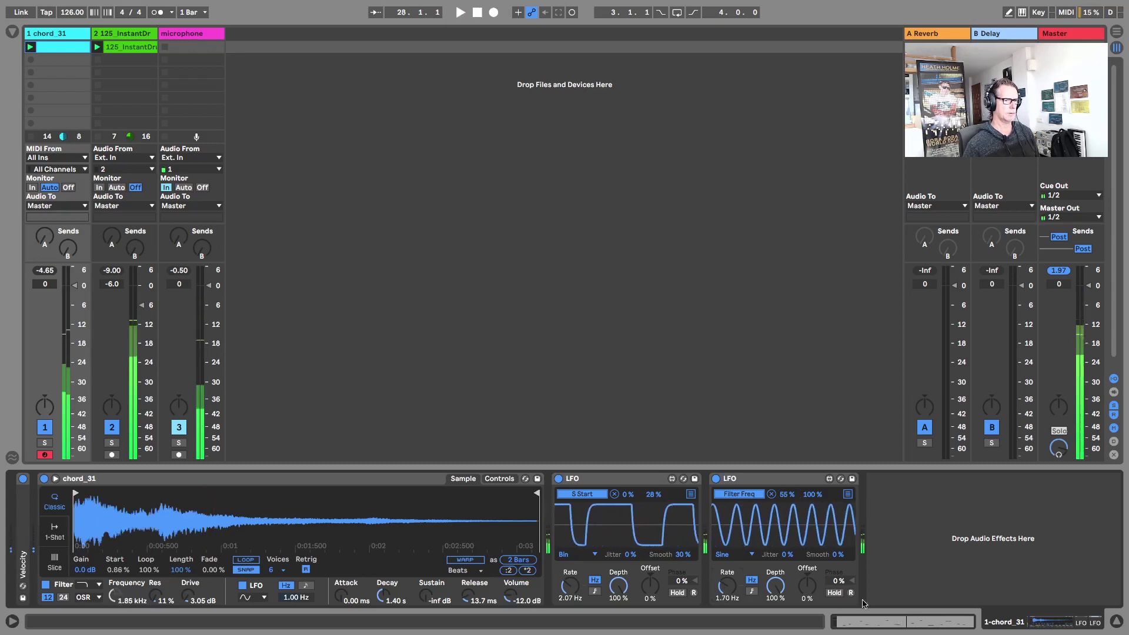
Step: Fold both LFO devices on the chord track
{"action": "double_click", "coordinate": [750, 478]}
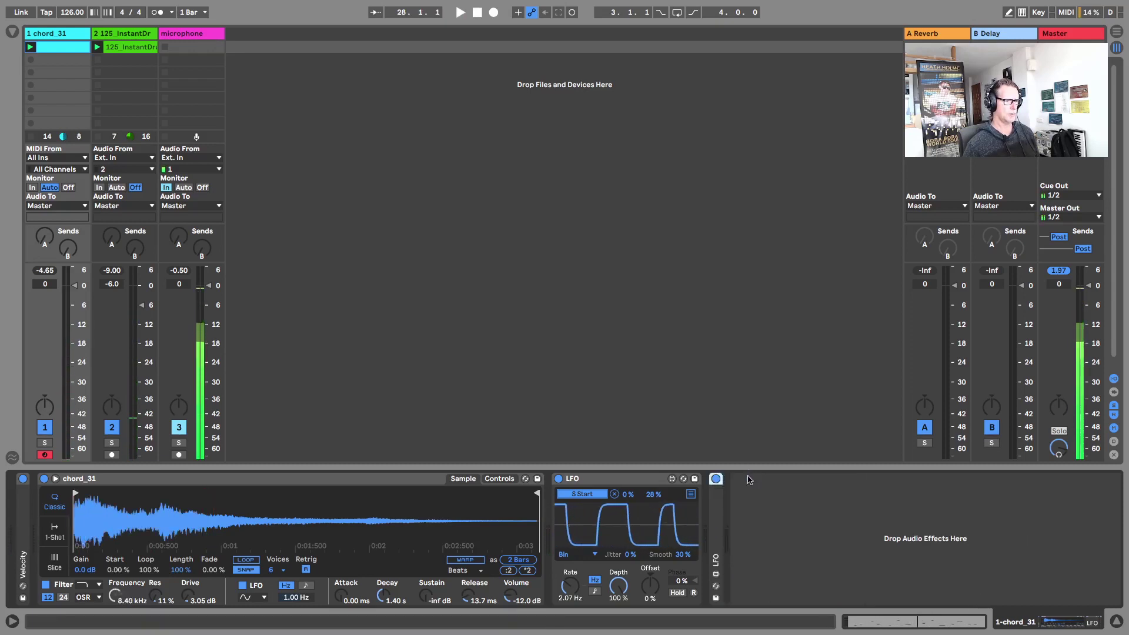
{"action": "double_click", "coordinate": [608, 477]}
{"action": "left_click", "coordinate": [781, 513]}
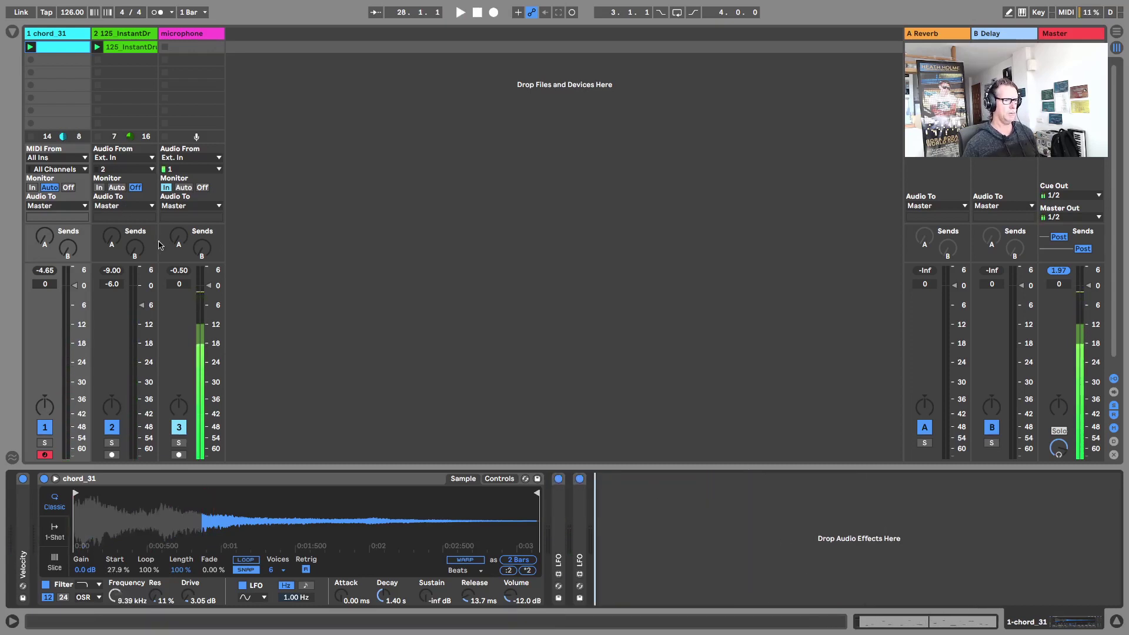
Step: Load the Sound Design_Live Only.adg rack from the studio session folder after the LFOs and close the Ozone Imager plug-in window
{"action": "left_click", "coordinate": [12, 30]}
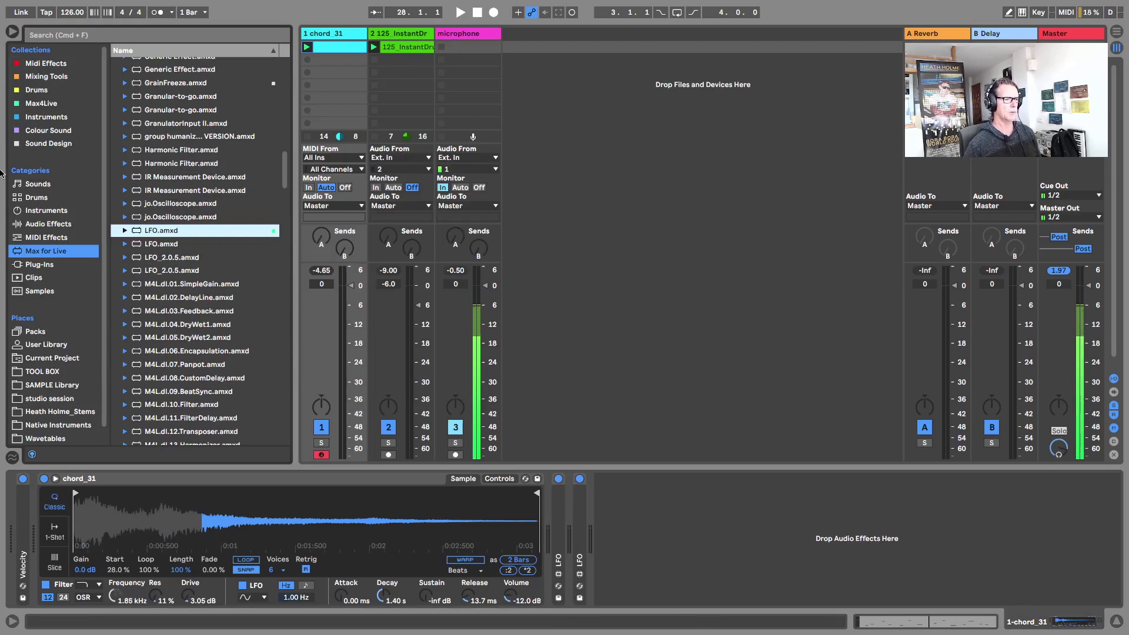
{"action": "left_click", "coordinate": [50, 399]}
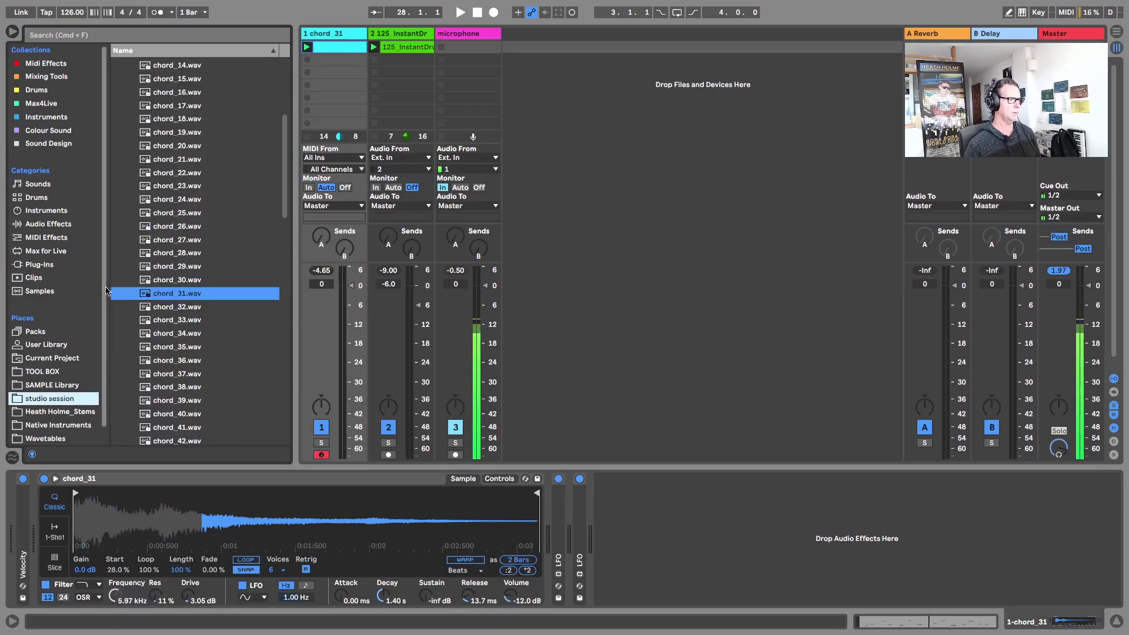
{"action": "scroll", "coordinate": [180, 139], "scroll_direction": "up", "scroll_amount": 5}
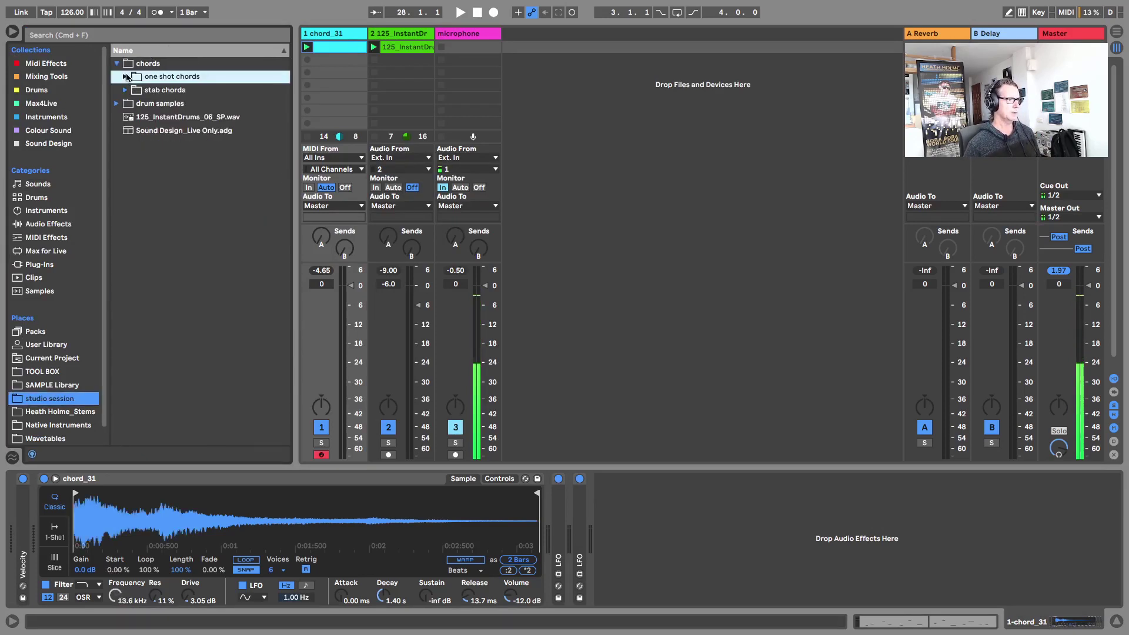
{"action": "left_click", "coordinate": [125, 76]}
{"action": "left_click", "coordinate": [116, 63]}
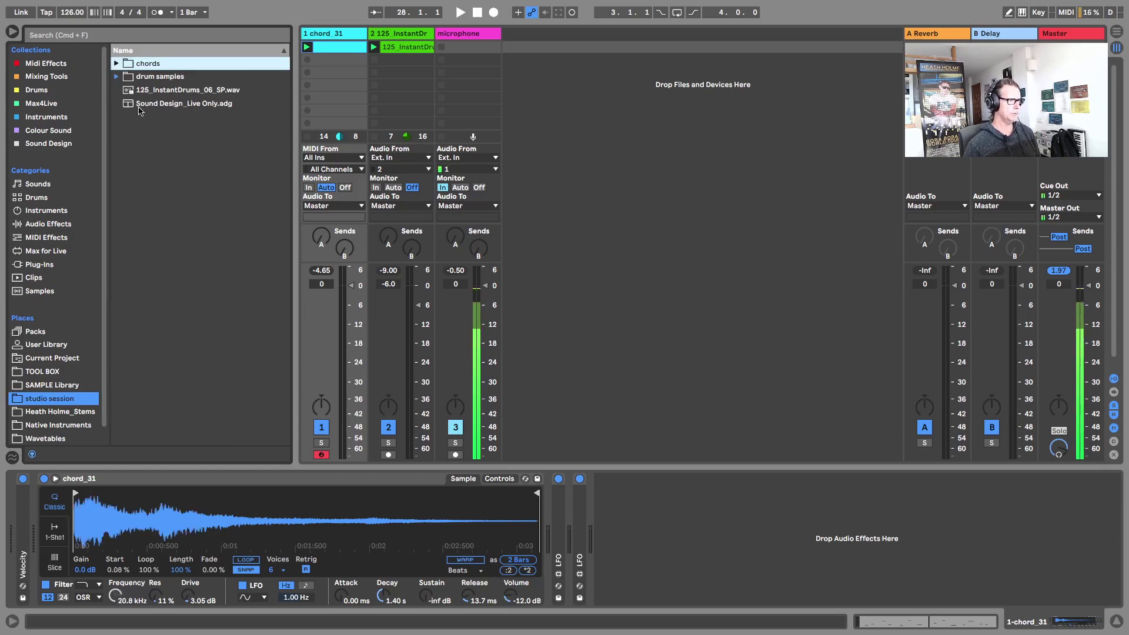
{"action": "left_click_drag", "start_coordinate": [159, 104], "coordinate": [611, 536]}
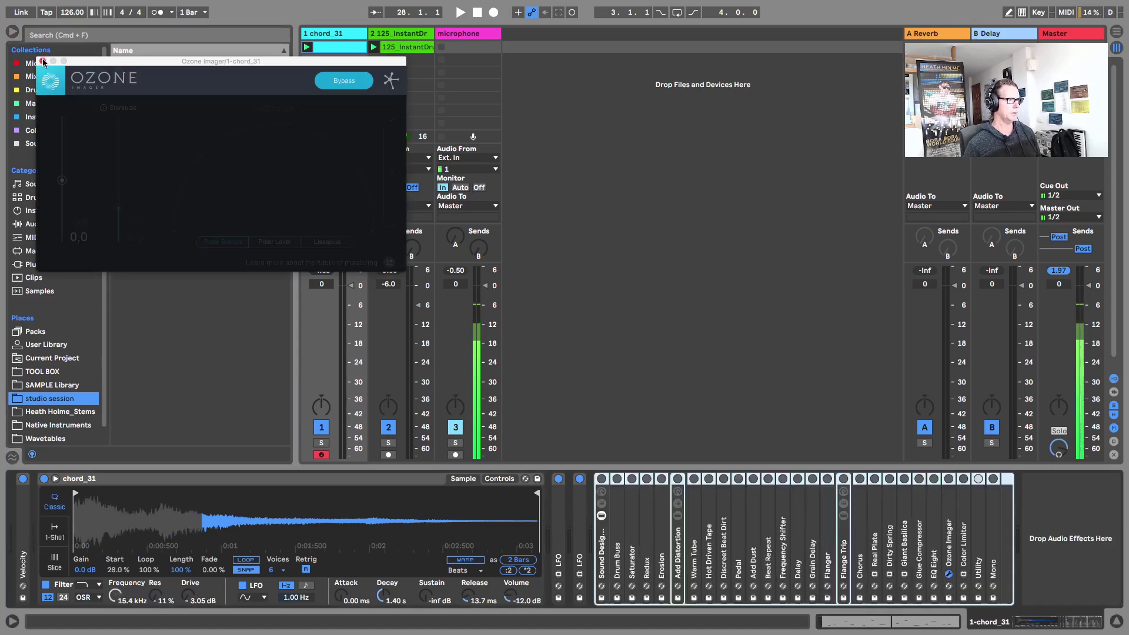
{"action": "left_click", "coordinate": [43, 61]}
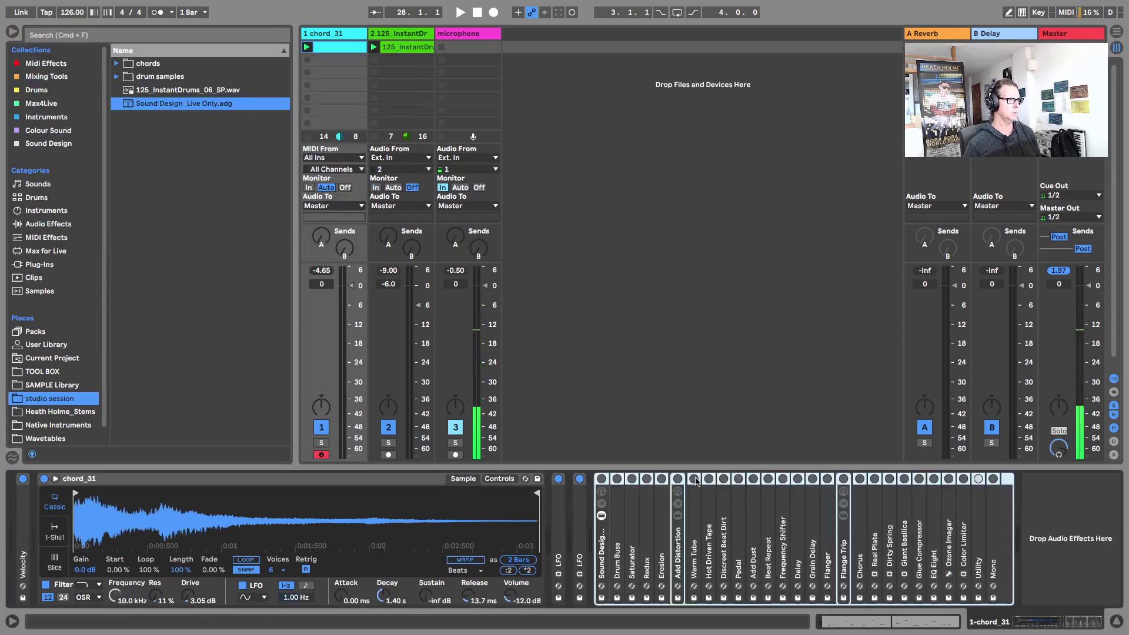
{"action": "left_click", "coordinate": [1043, 494]}
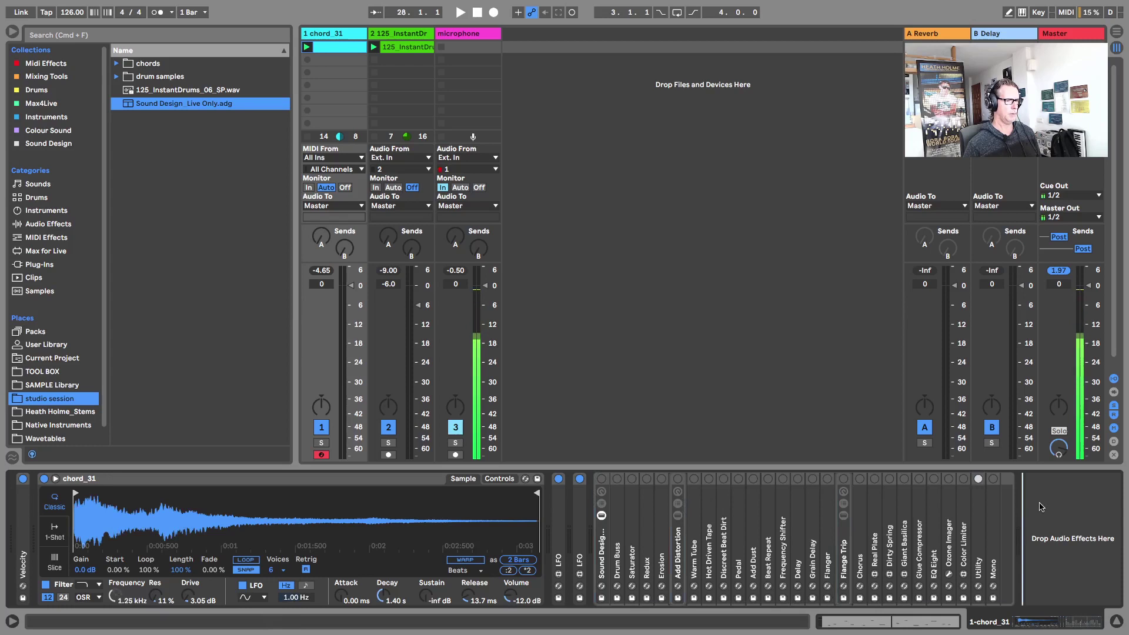
{"action": "left_click", "coordinate": [1071, 506]}
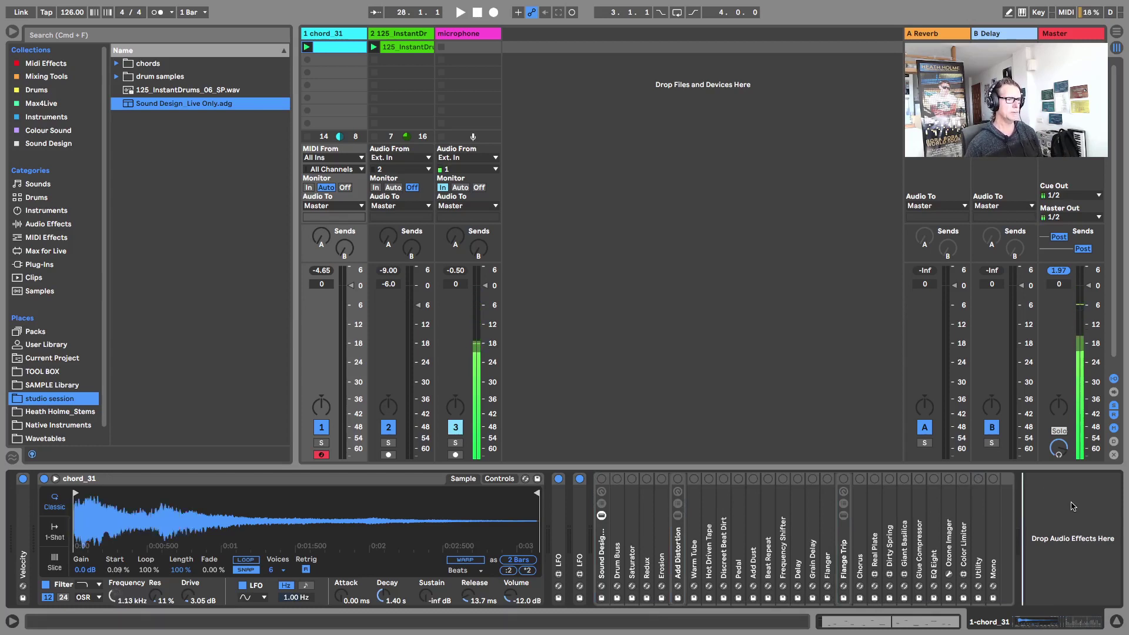
Step: Add Drum Buss, Delay and EQ Eight audio effects at the end of the chord track's device chain
{"action": "left_click", "coordinate": [49, 227]}
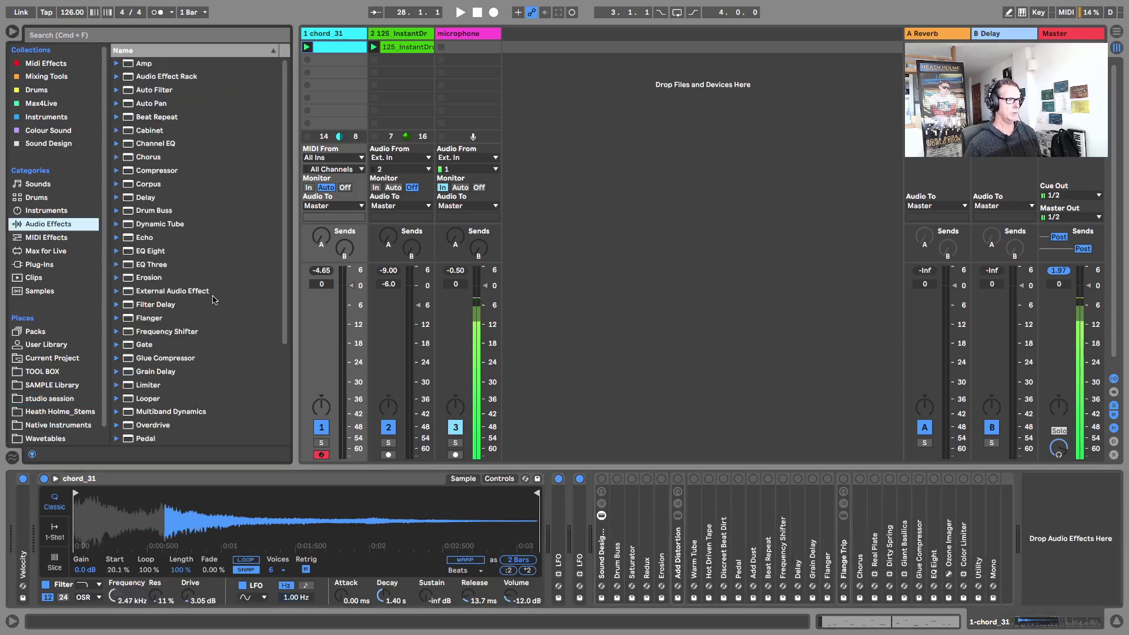
{"action": "mouse_move", "coordinate": [147, 211]}
{"action": "left_mouse_down"}
{"action": "mouse_move", "coordinate": [504, 391]}
{"action": "mouse_move", "coordinate": [1121, 562]}
{"action": "left_mouse_up"}
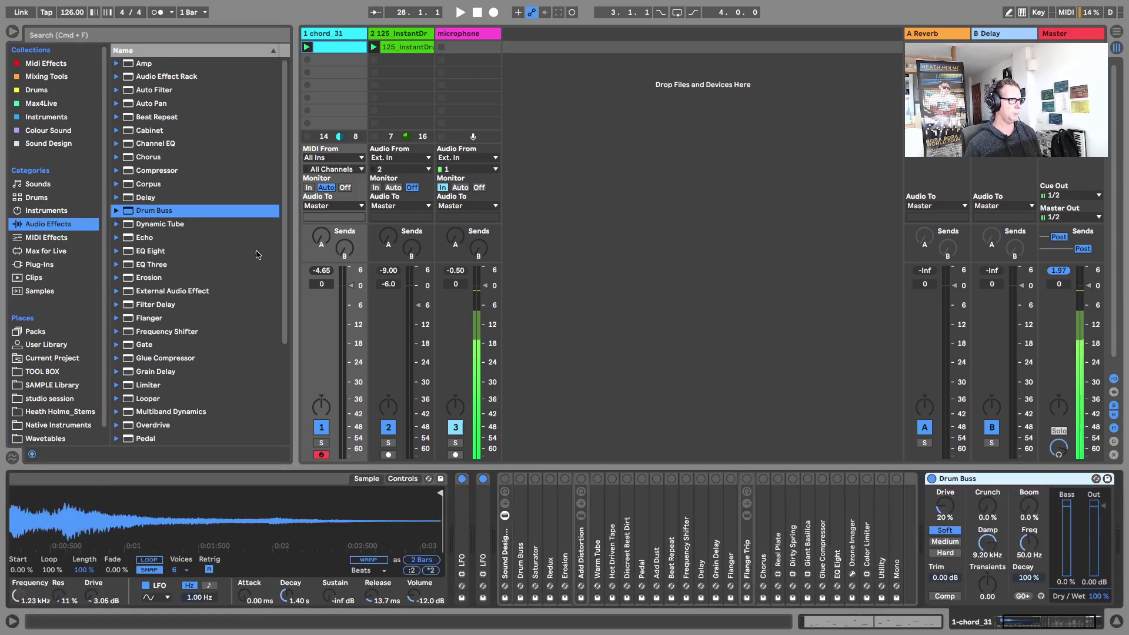
{"action": "left_click", "coordinate": [157, 202]}
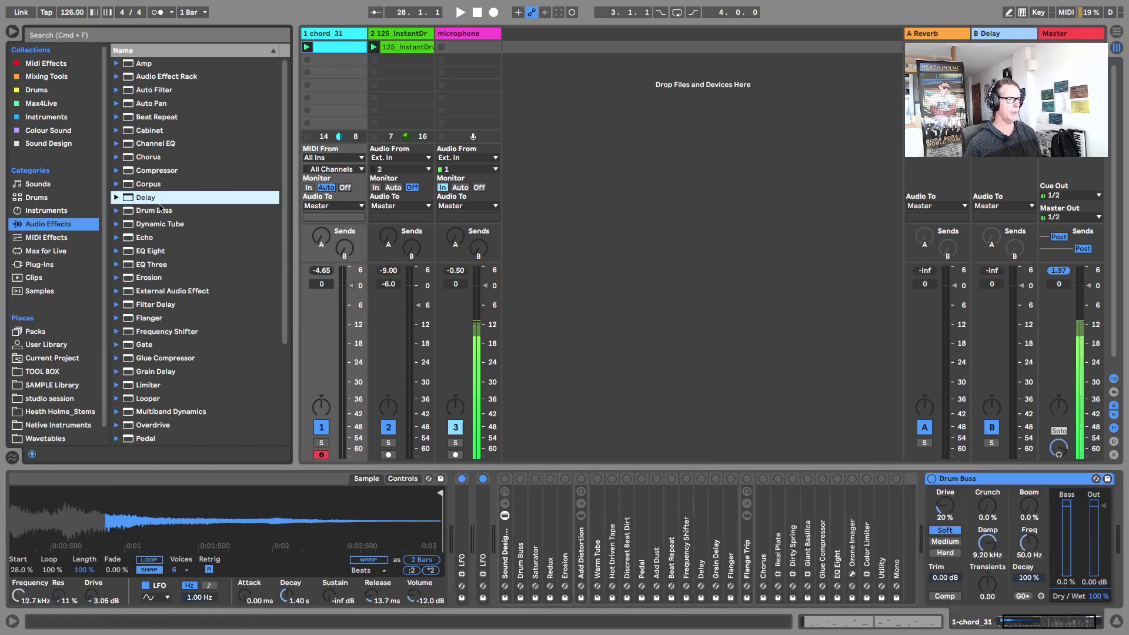
{"action": "left_click_drag", "start_coordinate": [159, 208], "coordinate": [1085, 488]}
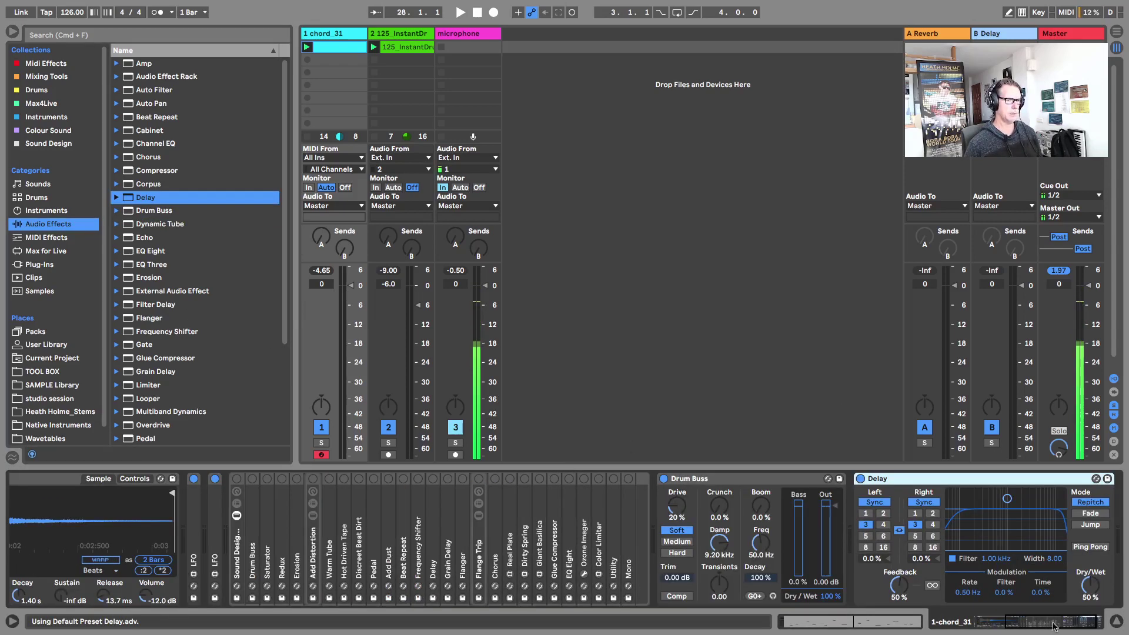
{"action": "left_click_drag", "start_coordinate": [1053, 626], "coordinate": [1083, 618]}
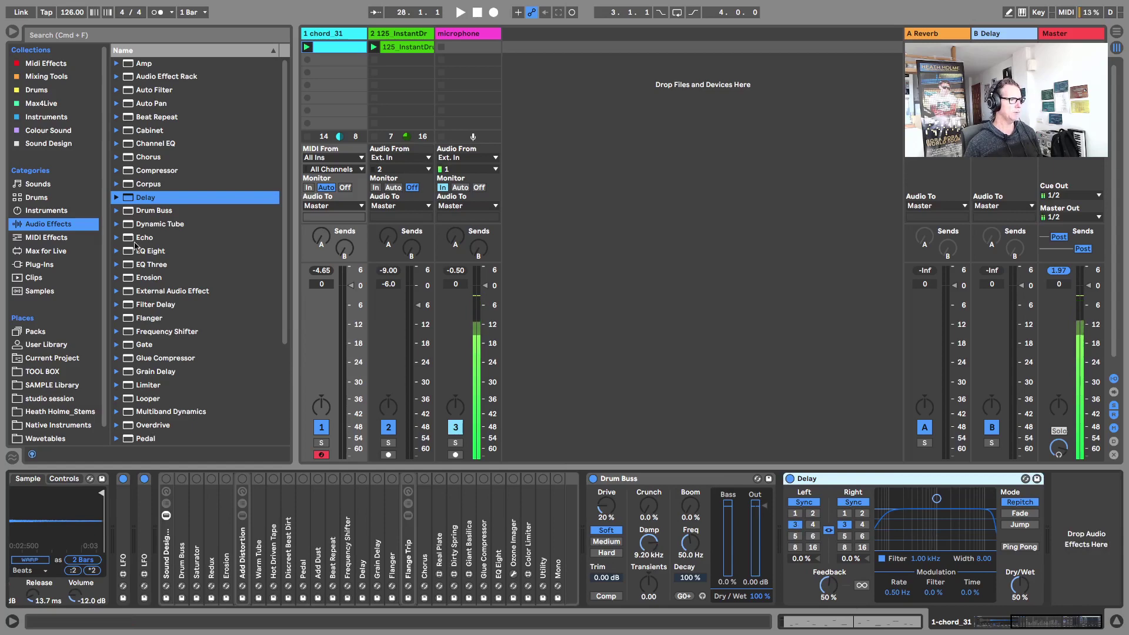
{"action": "left_click_drag", "start_coordinate": [144, 254], "coordinate": [1034, 520]}
Step: Fold Drum Buss, Delay and EQ Eight, group them into an audio effect rack, and delete that rack
{"action": "double_click", "coordinate": [846, 478]}
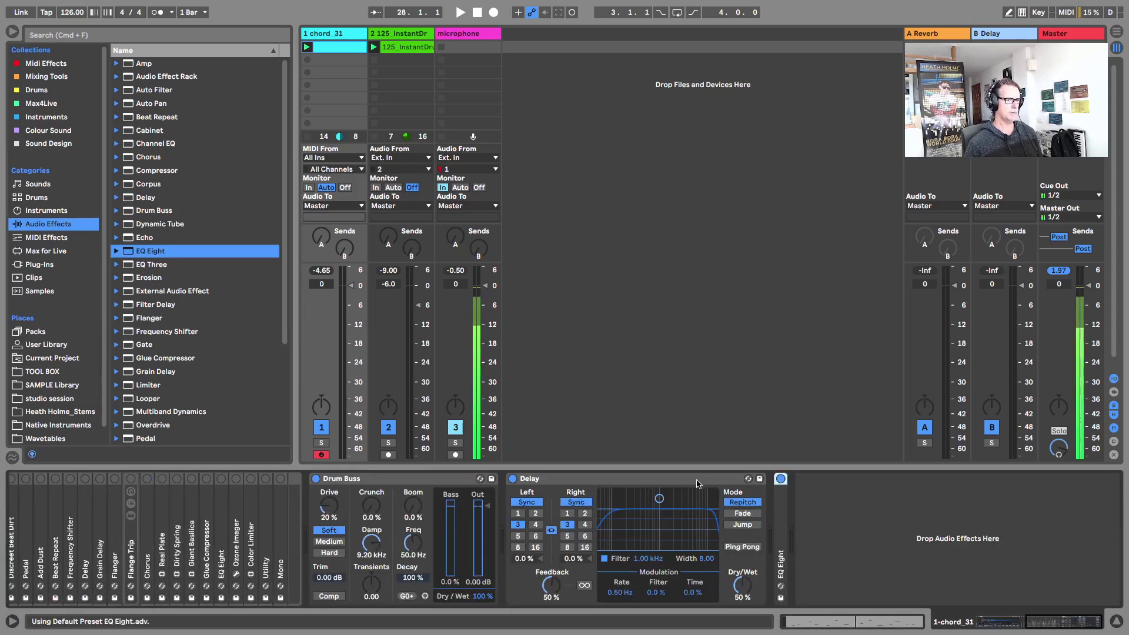
{"action": "double_click", "coordinate": [661, 479]}
{"action": "double_click", "coordinate": [419, 481]}
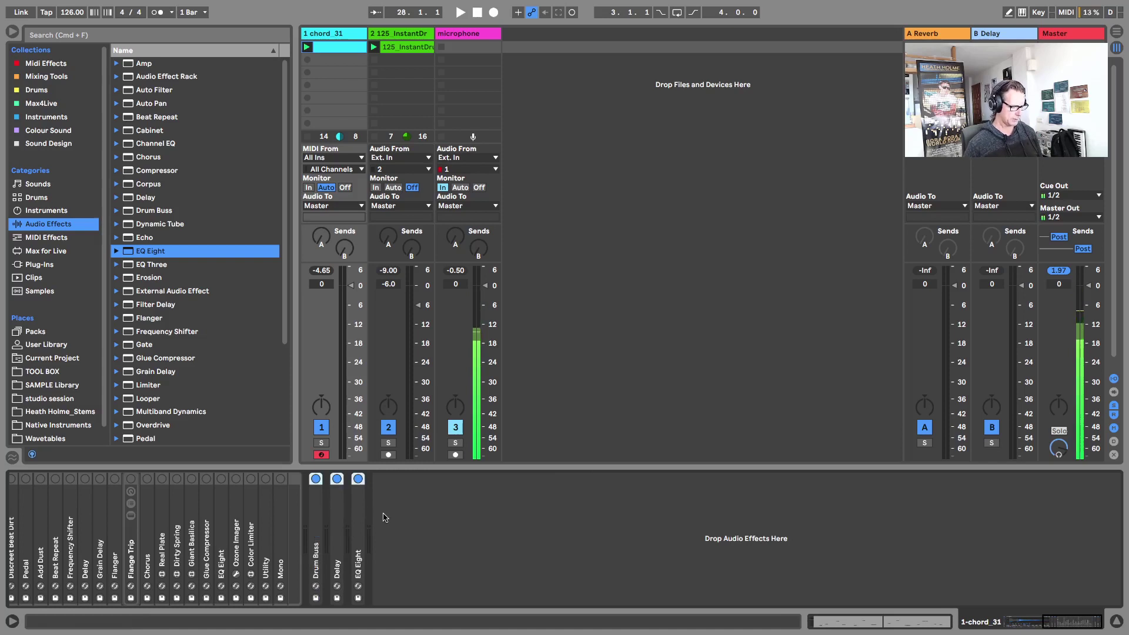
{"action": "key", "text": "super+g"}
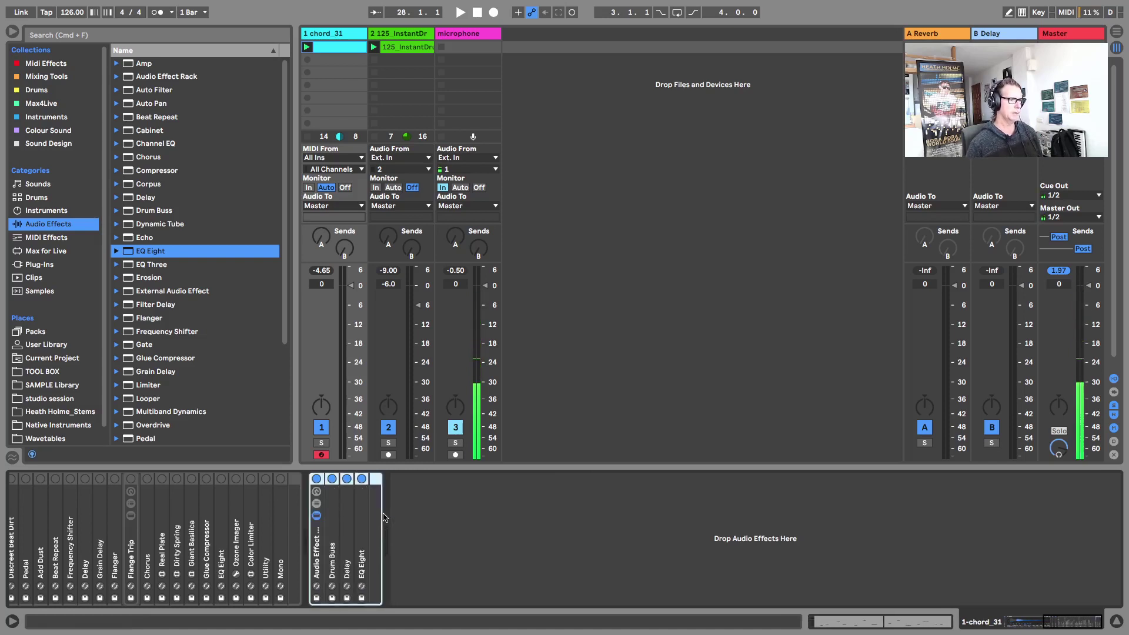
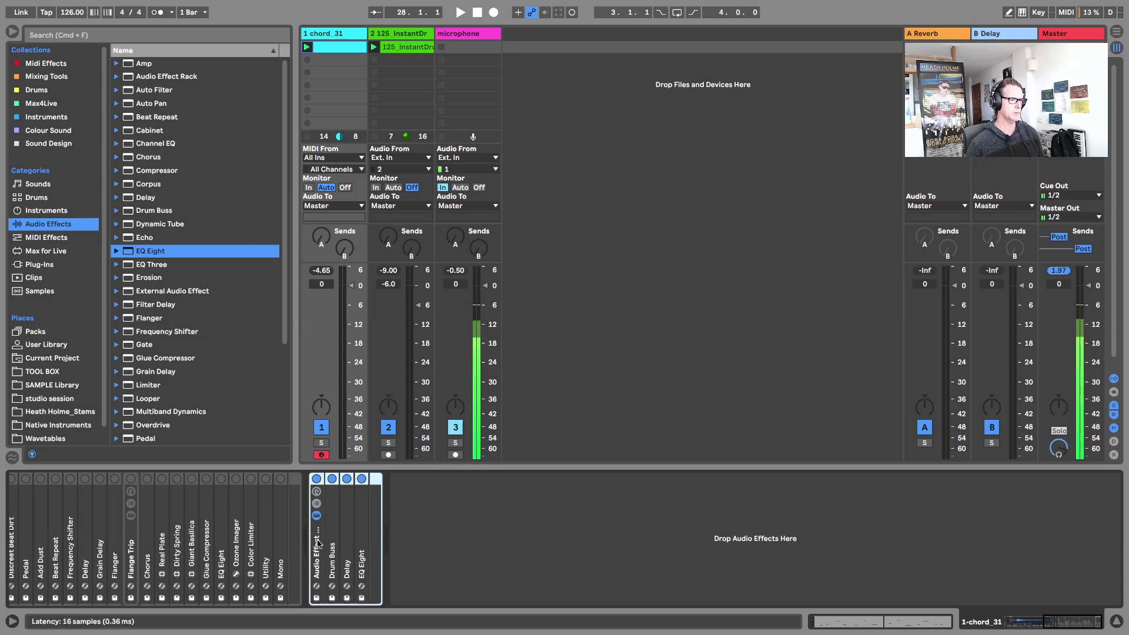
{"action": "key", "text": "Delete"}
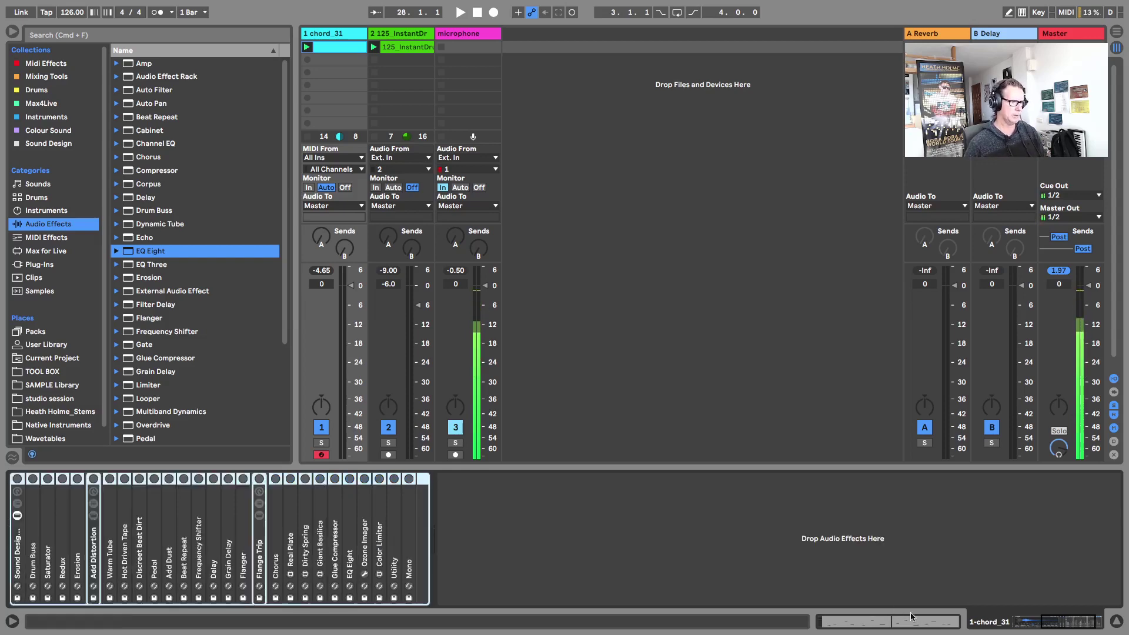
Step: Look through the Sound Design rack's effects one by one, from Drum Buss and Saturator to Frequency Shifter, Delay and Grain Delay
{"action": "left_click_drag", "start_coordinate": [1045, 624], "coordinate": [1019, 625]}
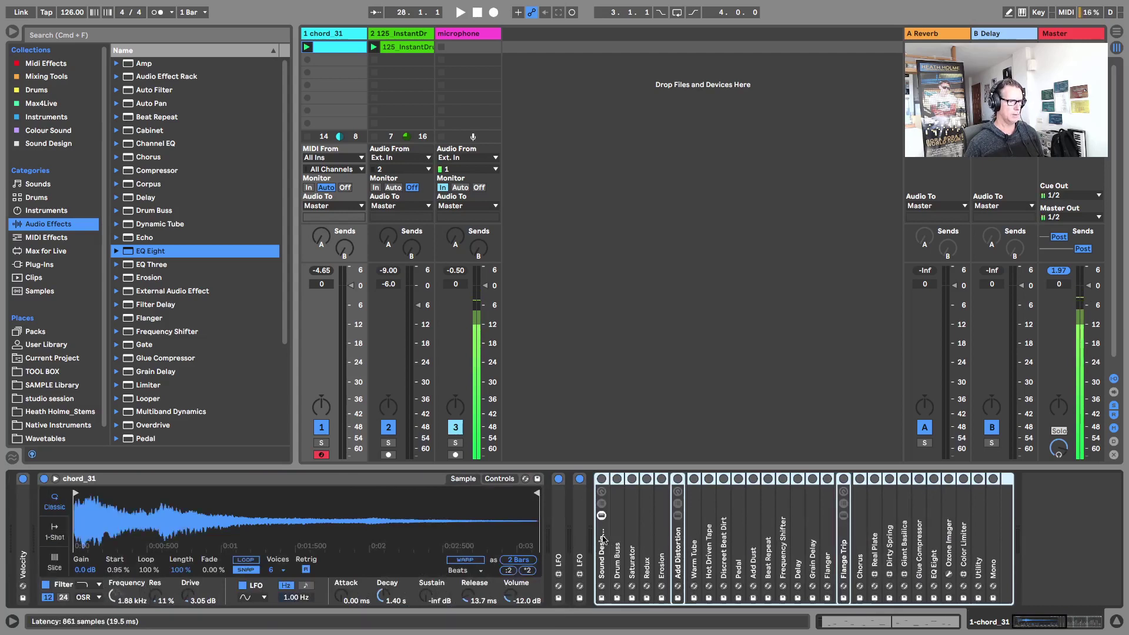
{"action": "left_click", "coordinate": [617, 545]}
{"action": "left_click", "coordinate": [632, 542]}
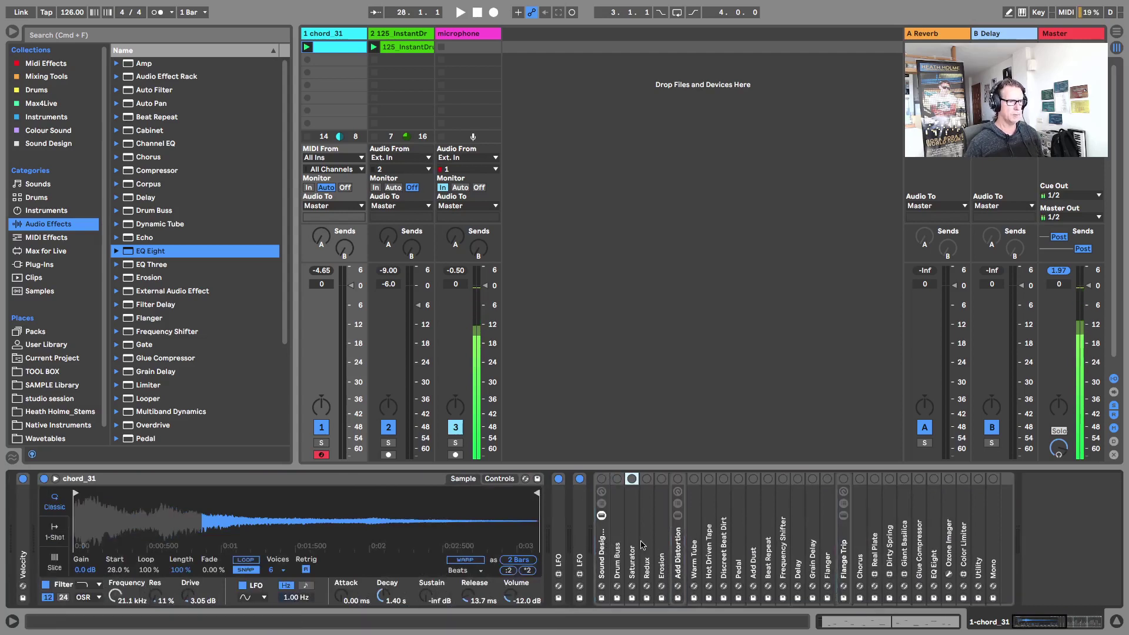
{"action": "left_click", "coordinate": [648, 542]}
{"action": "left_click", "coordinate": [662, 544]}
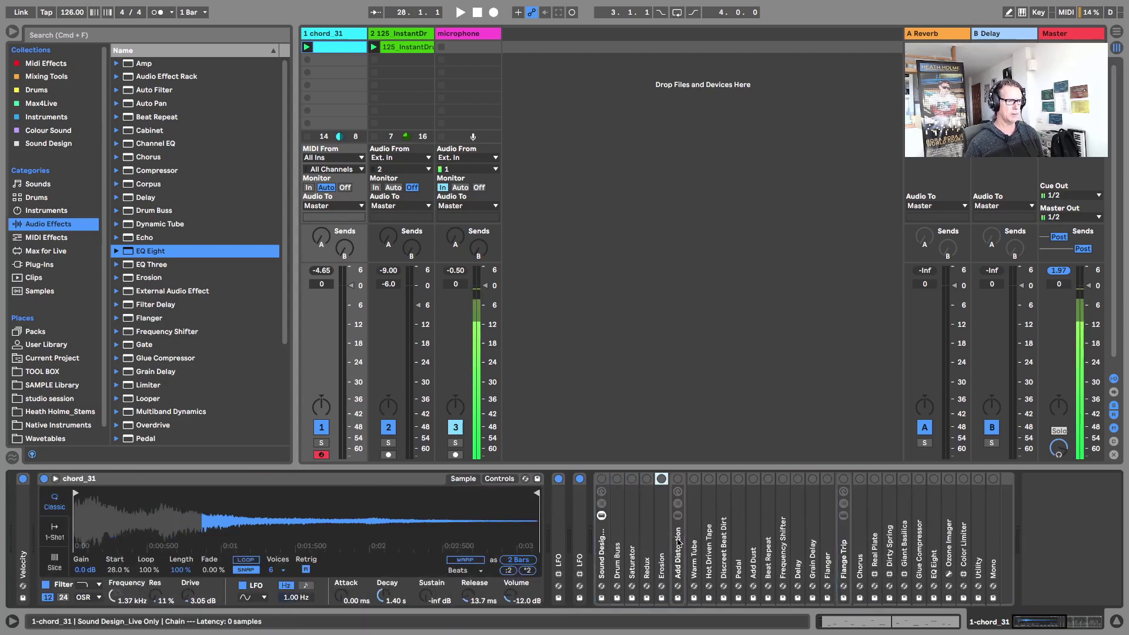
{"action": "left_click", "coordinate": [679, 544]}
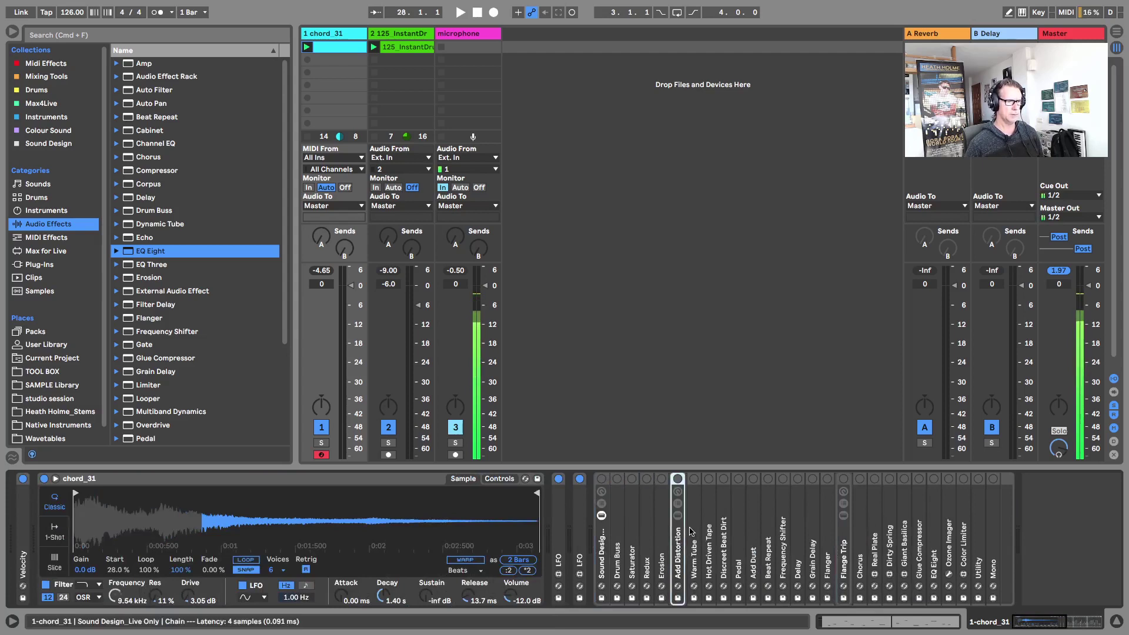
{"action": "left_click", "coordinate": [694, 532]}
{"action": "left_click", "coordinate": [723, 521]}
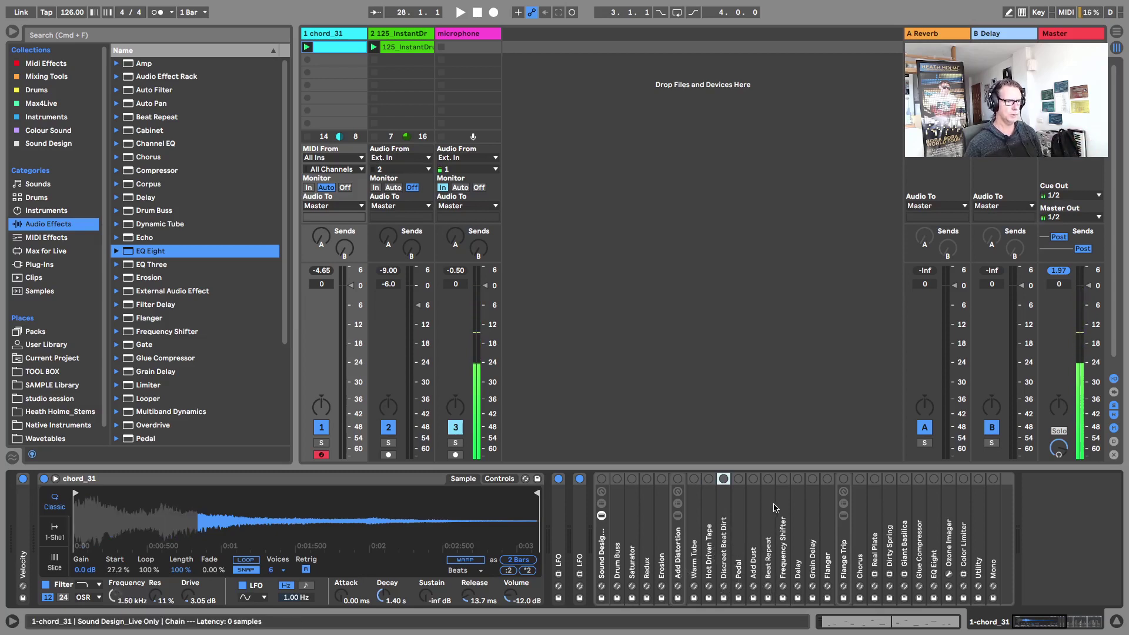
{"action": "left_click", "coordinate": [771, 515]}
{"action": "left_click", "coordinate": [785, 504]}
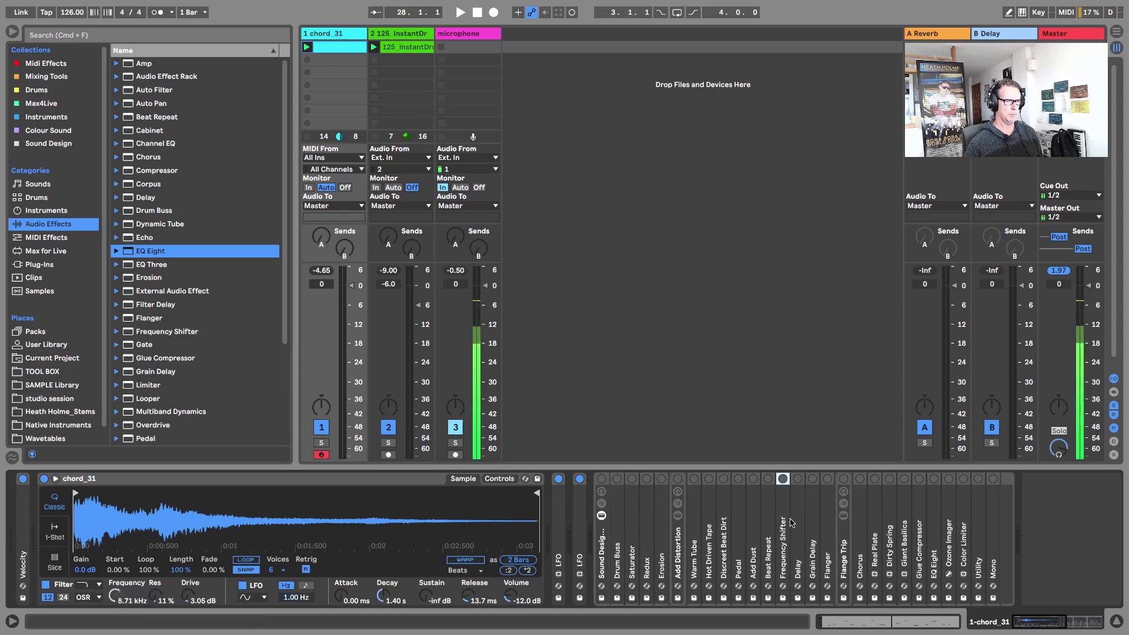
{"action": "left_click", "coordinate": [798, 523]}
{"action": "left_click", "coordinate": [813, 525]}
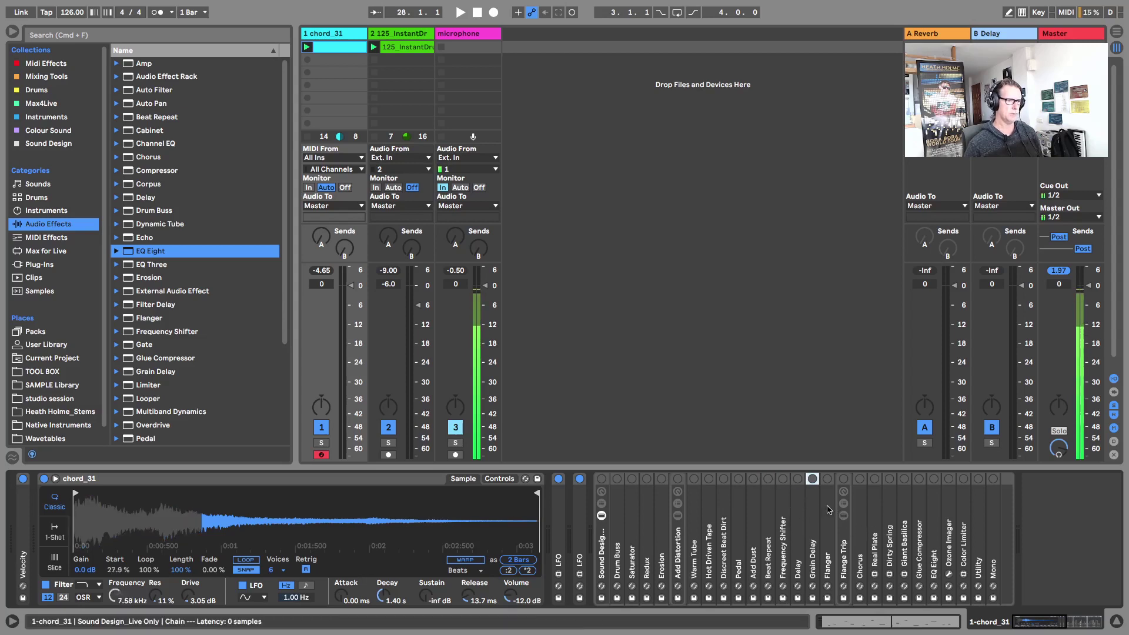
Step: Switch on the Sound Design rack, hide the browser and start playback of the loop
{"action": "key", "text": "Right"}
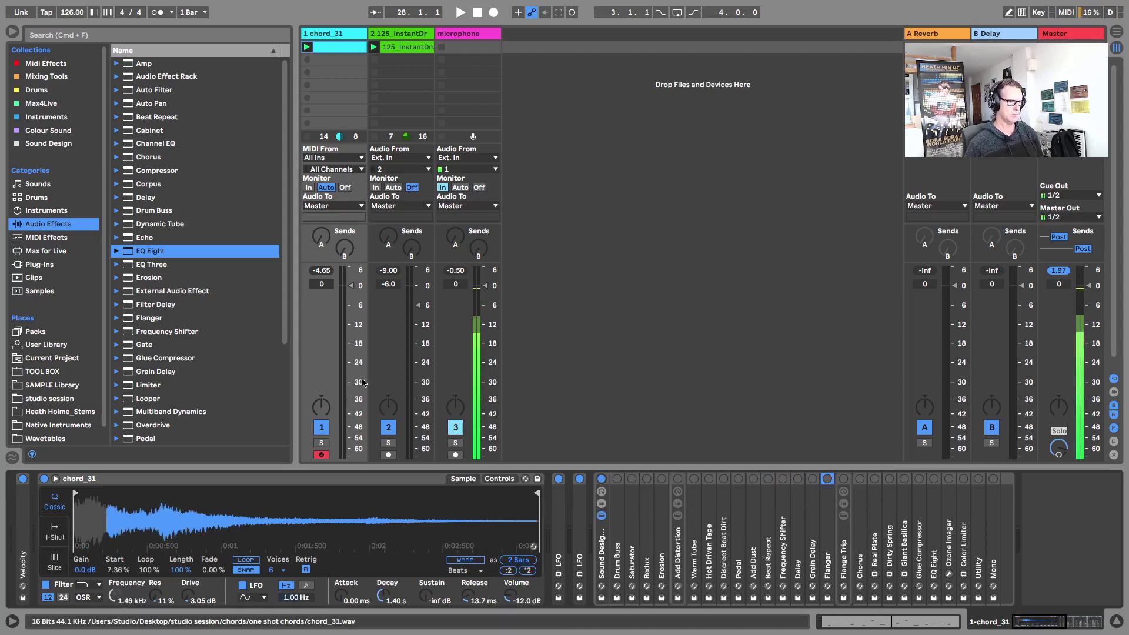
{"action": "left_click", "coordinate": [12, 31]}
{"action": "key", "text": "space"}
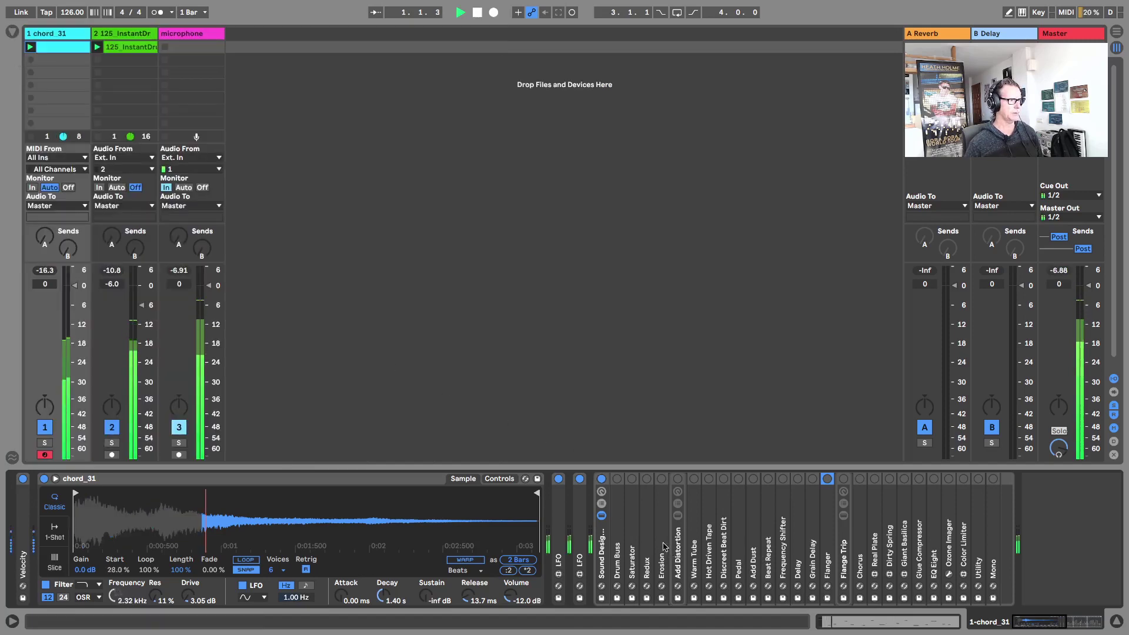
Step: Switch on Drum Buss in the Sound Design rack, check its settings, fold it and audition the loop
{"action": "left_click", "coordinate": [617, 479]}
{"action": "double_click", "coordinate": [618, 510]}
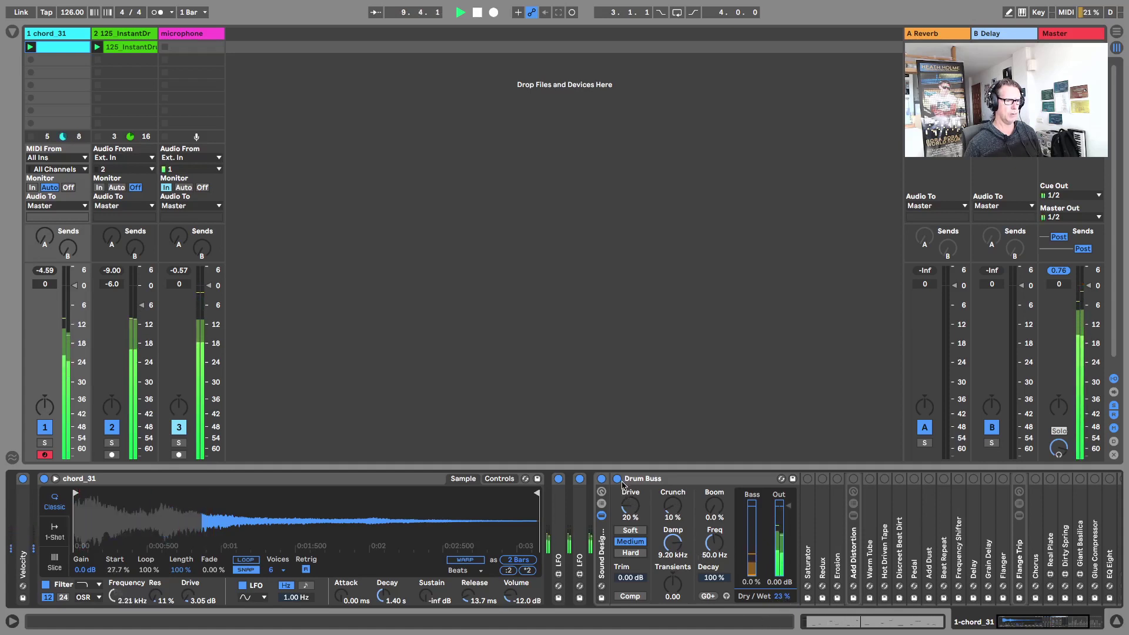
{"action": "double_click", "coordinate": [645, 478]}
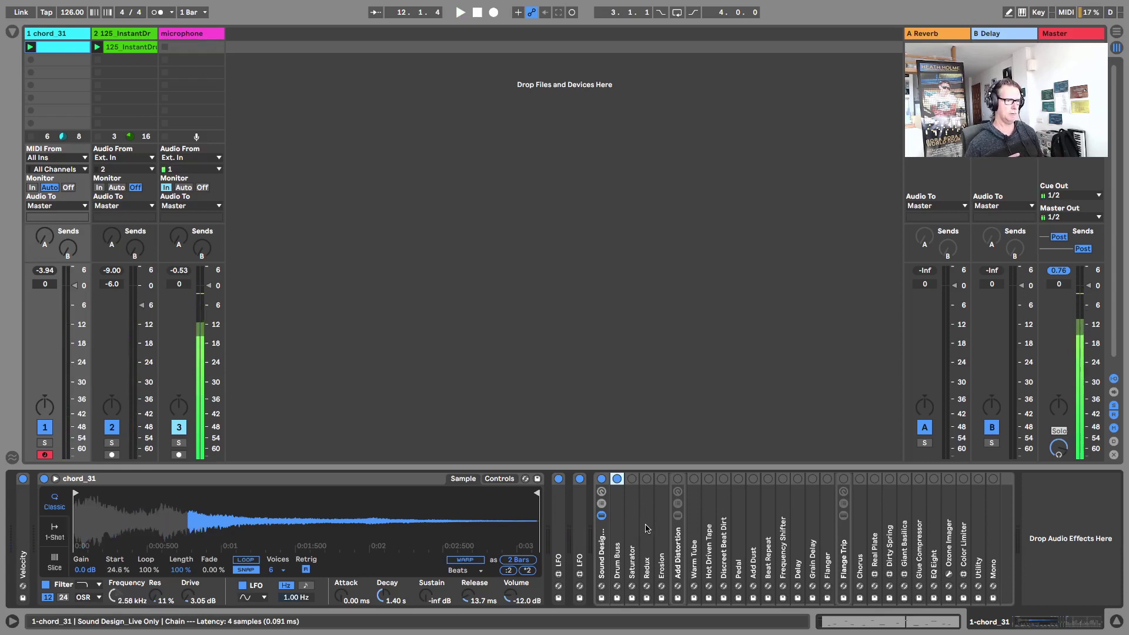
{"action": "key", "text": "space"}
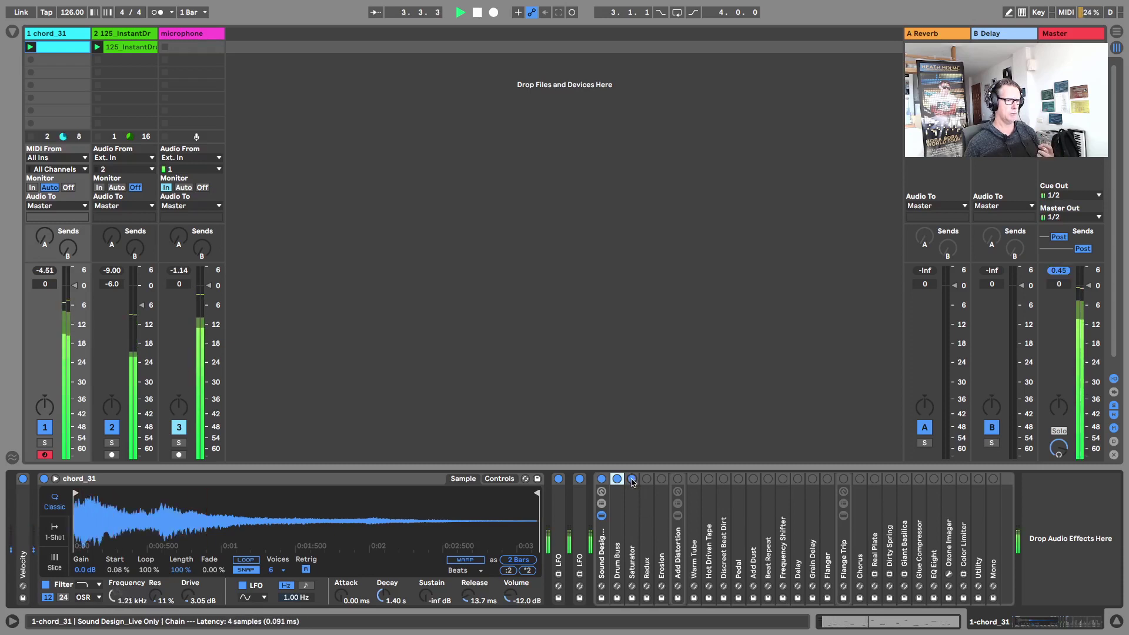
{"action": "key", "text": "space"}
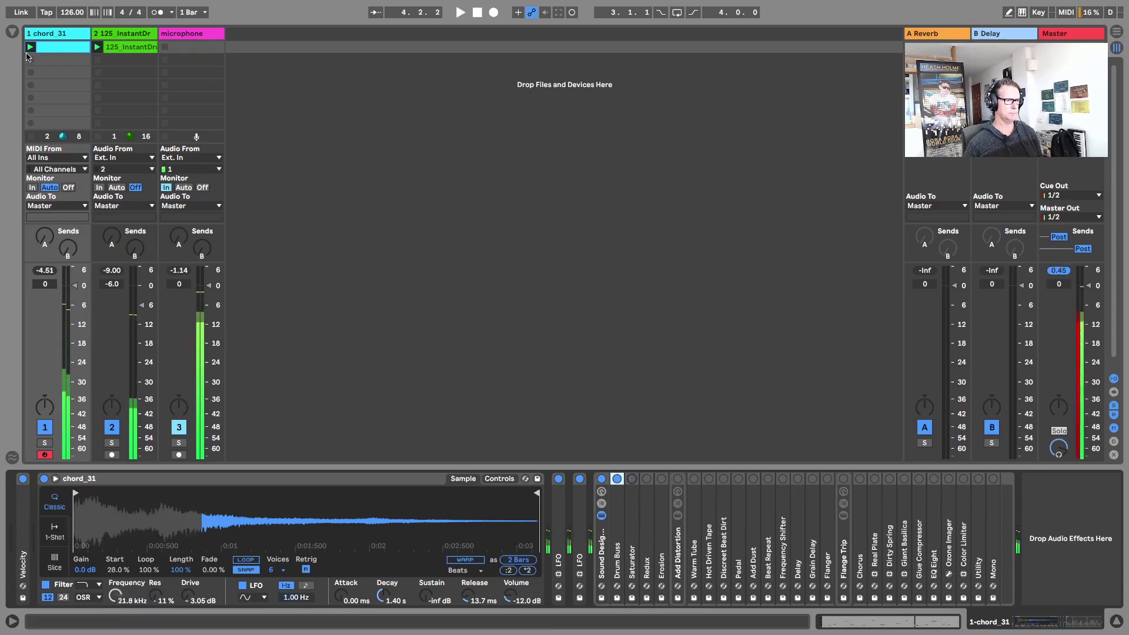
Step: Insert an Amp effect between Drum Buss and Saturator, audition it with the loop, and leave it folded and bypassed
{"action": "left_click", "coordinate": [13, 32]}
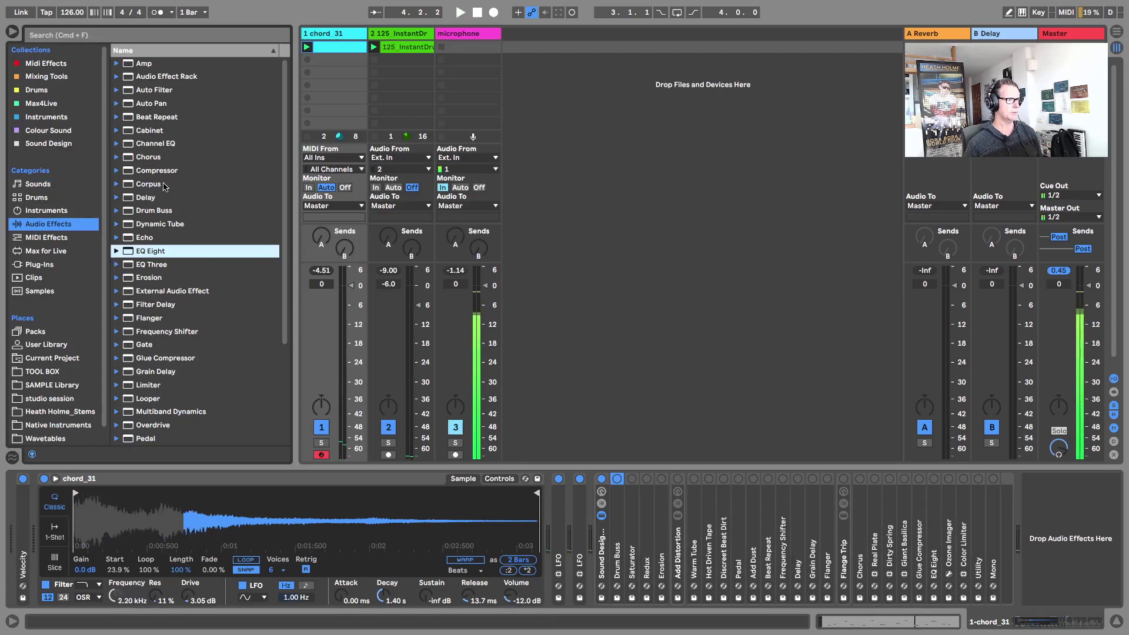
{"action": "left_click_drag", "start_coordinate": [144, 63], "coordinate": [633, 550]}
{"action": "key", "text": "space"}
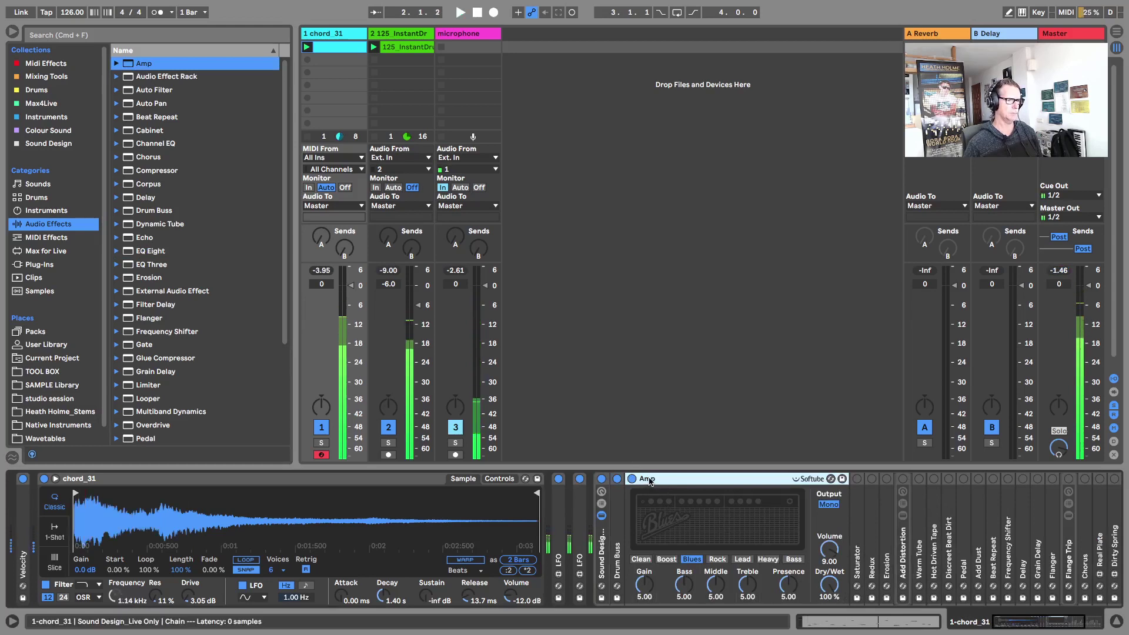
{"action": "double_click", "coordinate": [647, 479]}
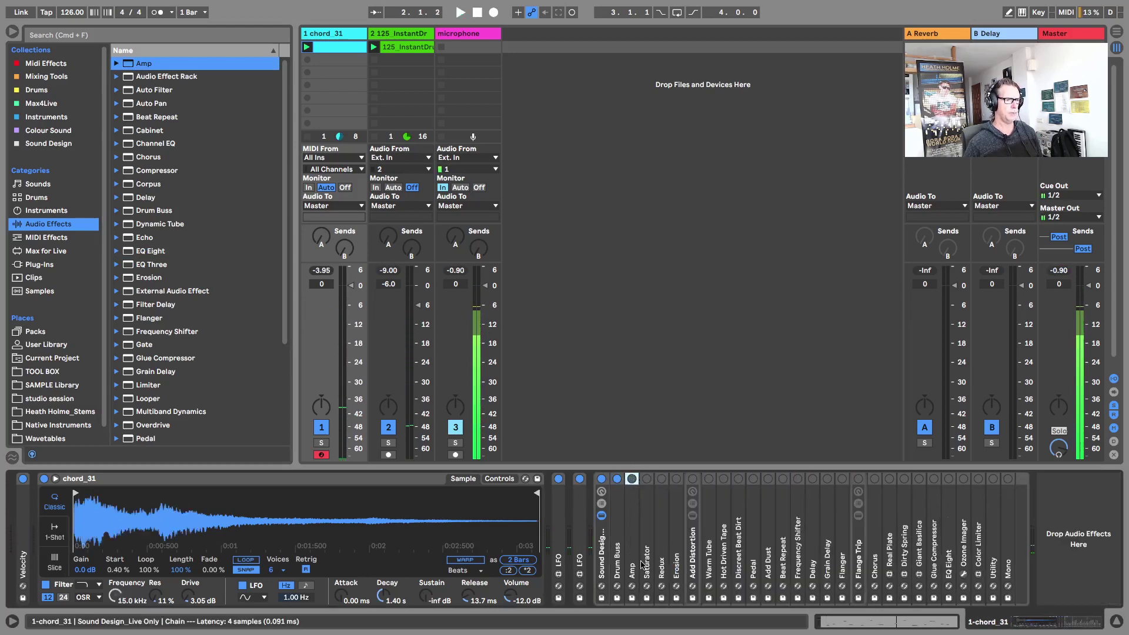
Step: Look through the rack's distortion effects, from Saturator and Erosion to the Add Distortion rack, leaving them bypassed
{"action": "double_click", "coordinate": [649, 507]}
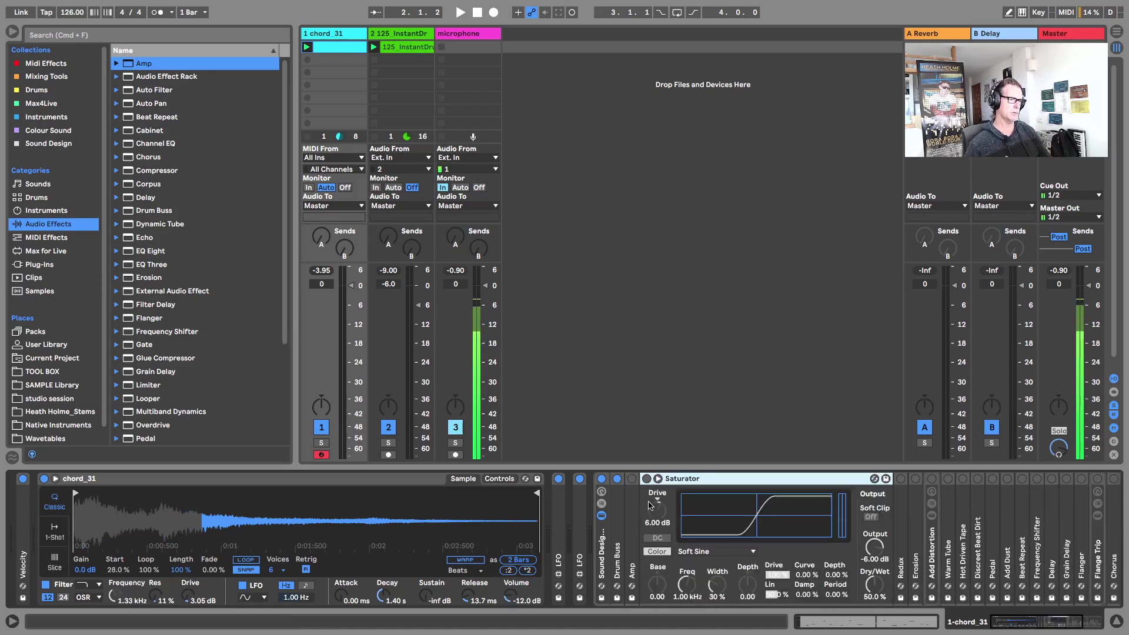
{"action": "double_click", "coordinate": [694, 478]}
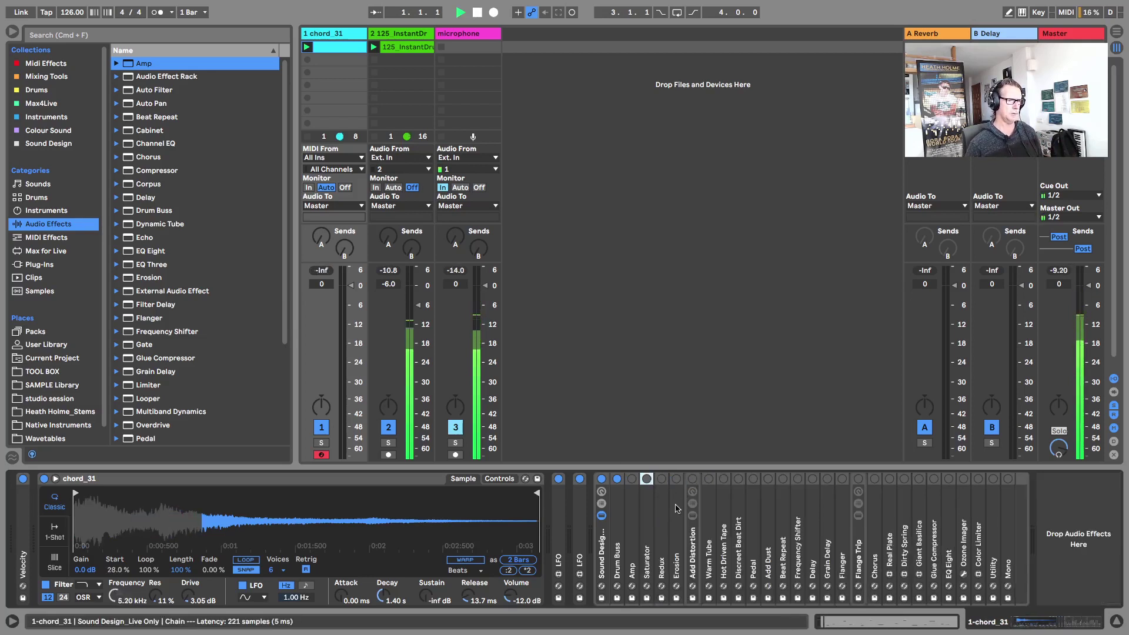
{"action": "key", "text": "space"}
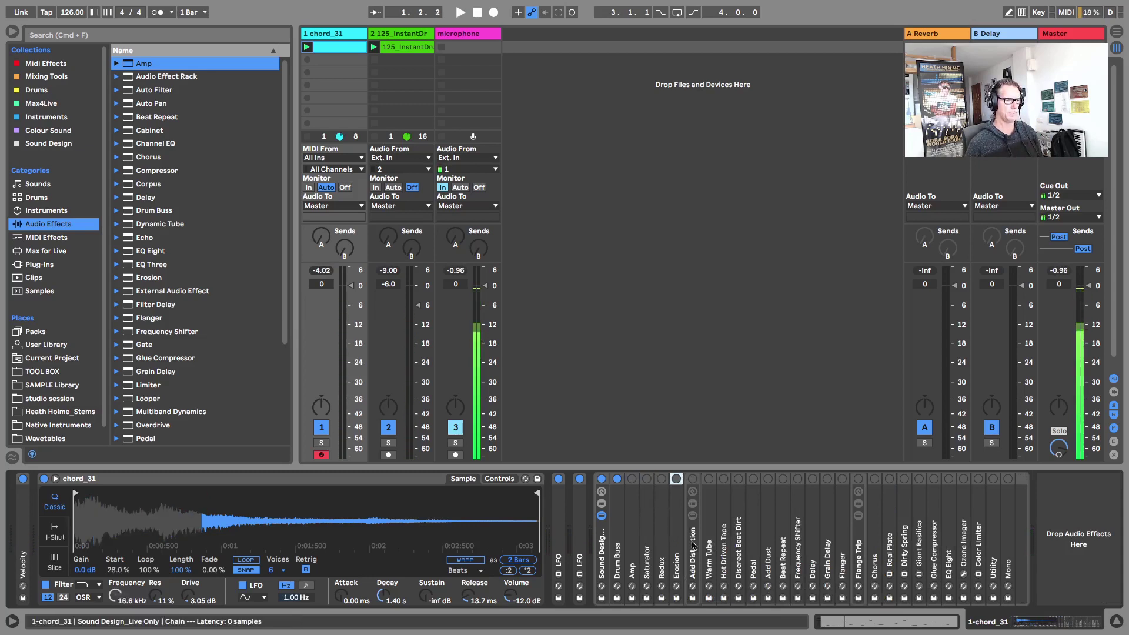
{"action": "left_click", "coordinate": [692, 546]}
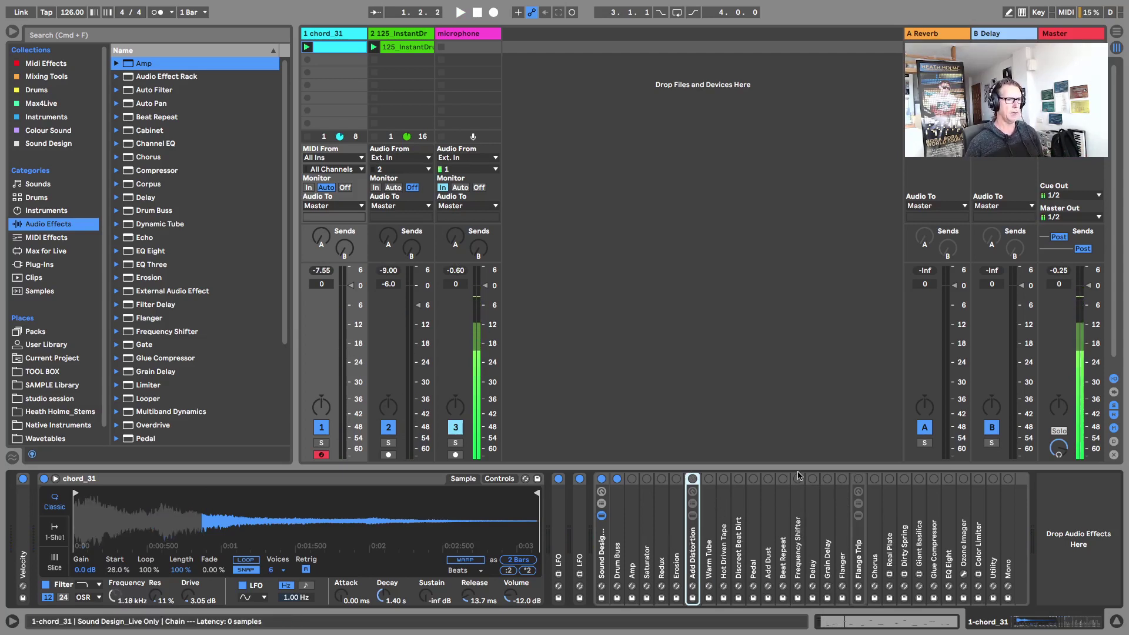
Step: Switch on Frequency Shifter and, with the loop playing, set its LFO amount to 1.66 Hz and Fine to 12.6 Hz
{"action": "key", "text": "space"}
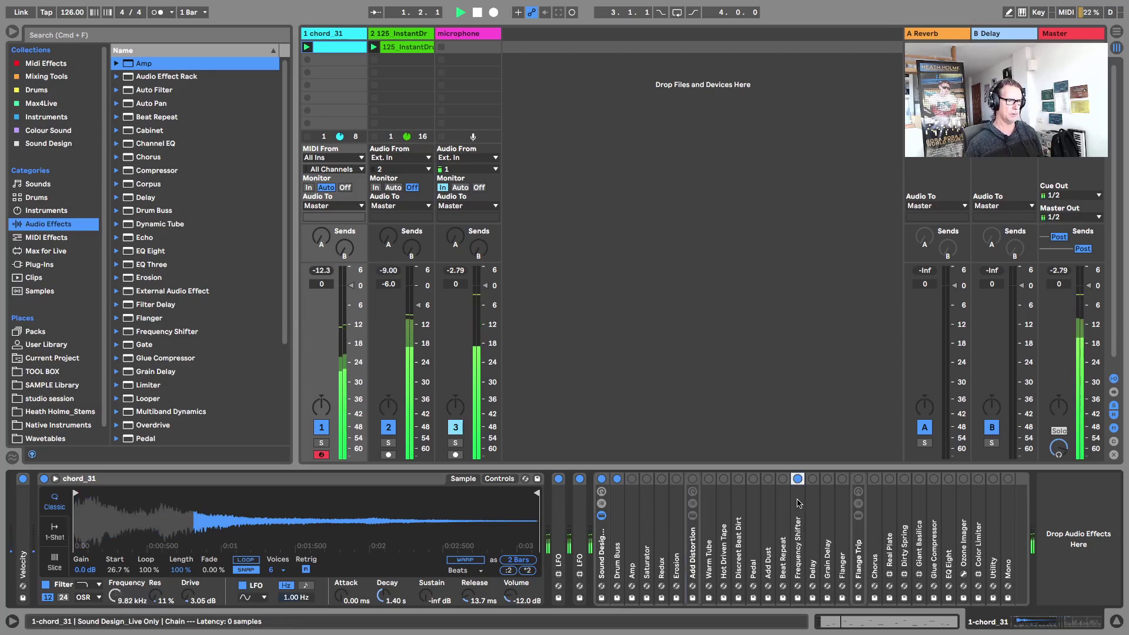
{"action": "double_click", "coordinate": [798, 480]}
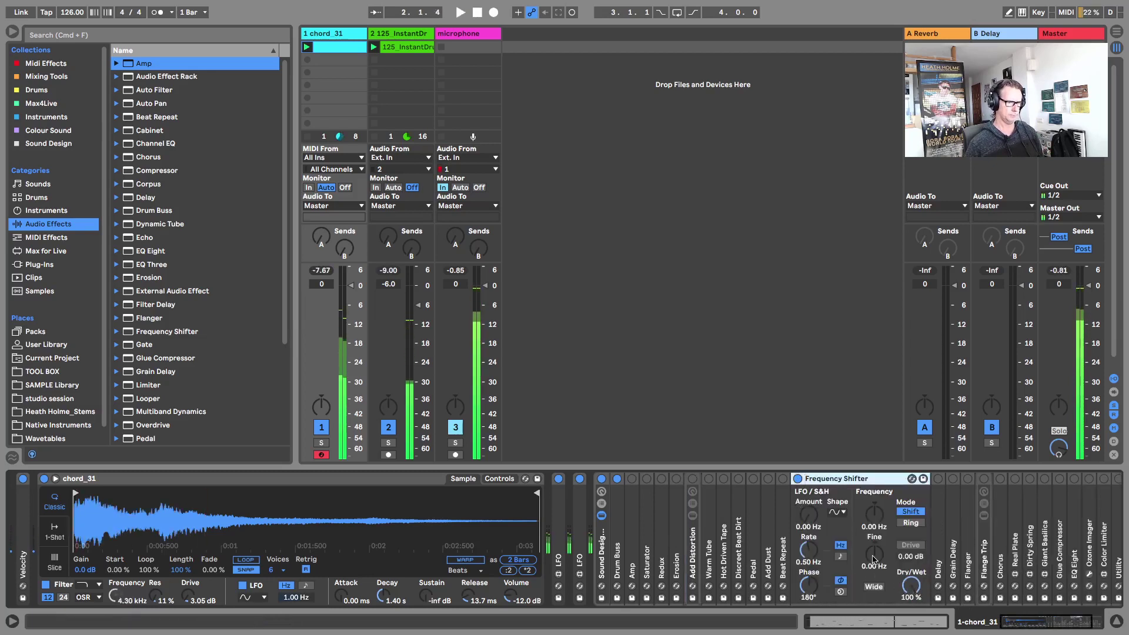
{"action": "key", "text": "space"}
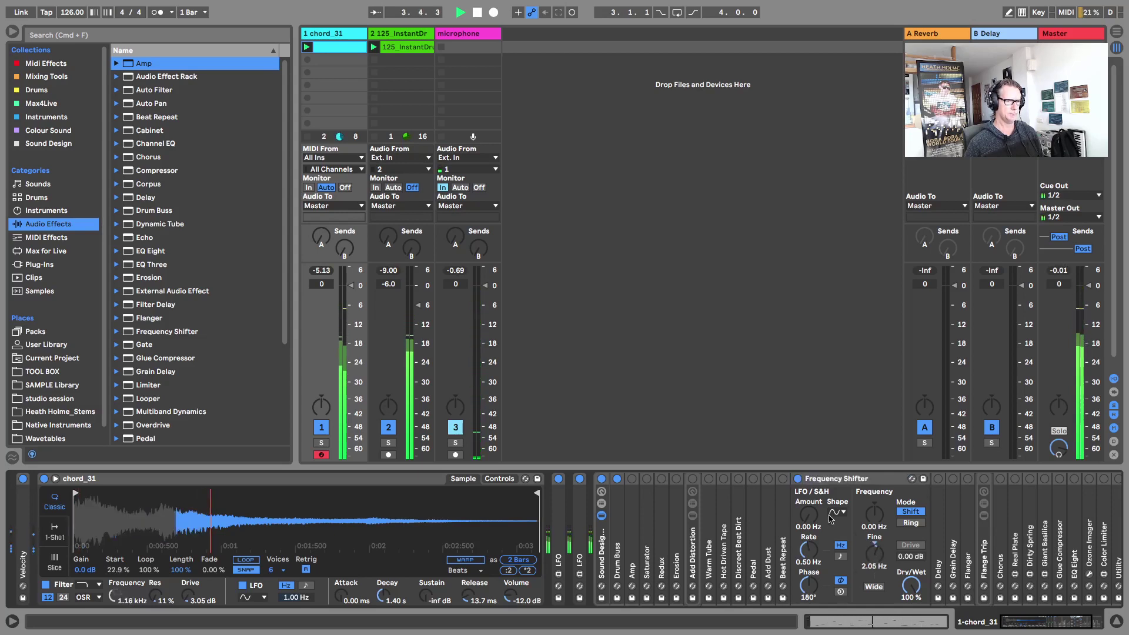
{"action": "mouse_move", "coordinate": [803, 511]}
{"action": "left_mouse_down"}
{"action": "mouse_move", "coordinate": [803, 500]}
{"action": "mouse_move", "coordinate": [808, 514]}
{"action": "left_mouse_up"}
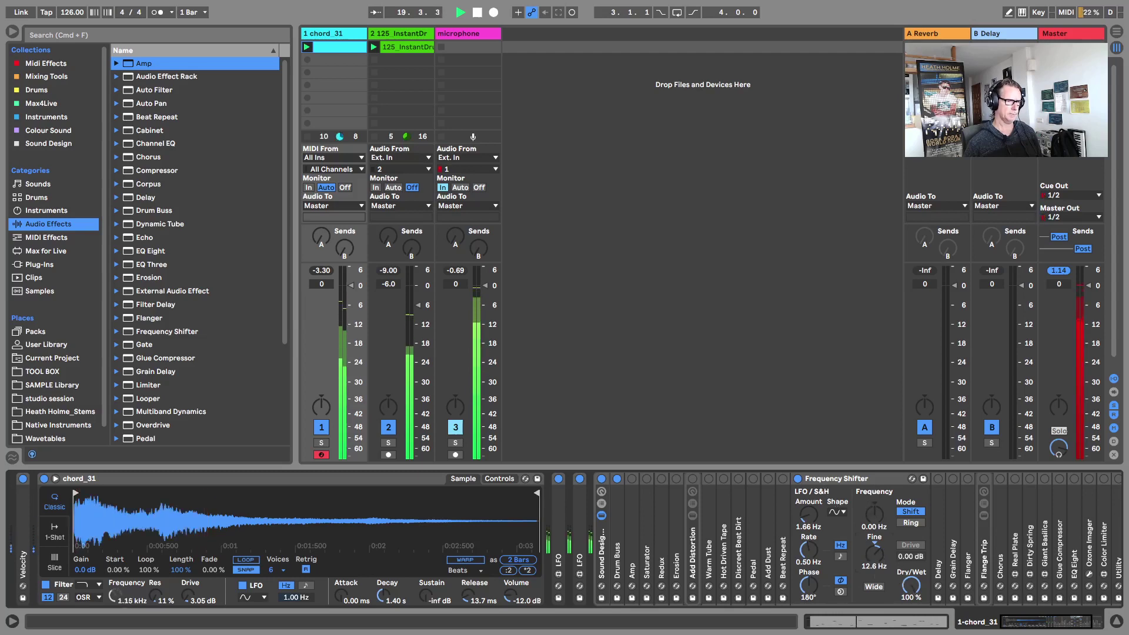
Step: Set Frequency Shifter's Dry/Wet to 32.5% and Fine to 8.13 Hz, compare it with bypass, and fold it
{"action": "left_click_drag", "start_coordinate": [915, 585], "coordinate": [913, 584]}
{"action": "left_click", "coordinate": [799, 479]}
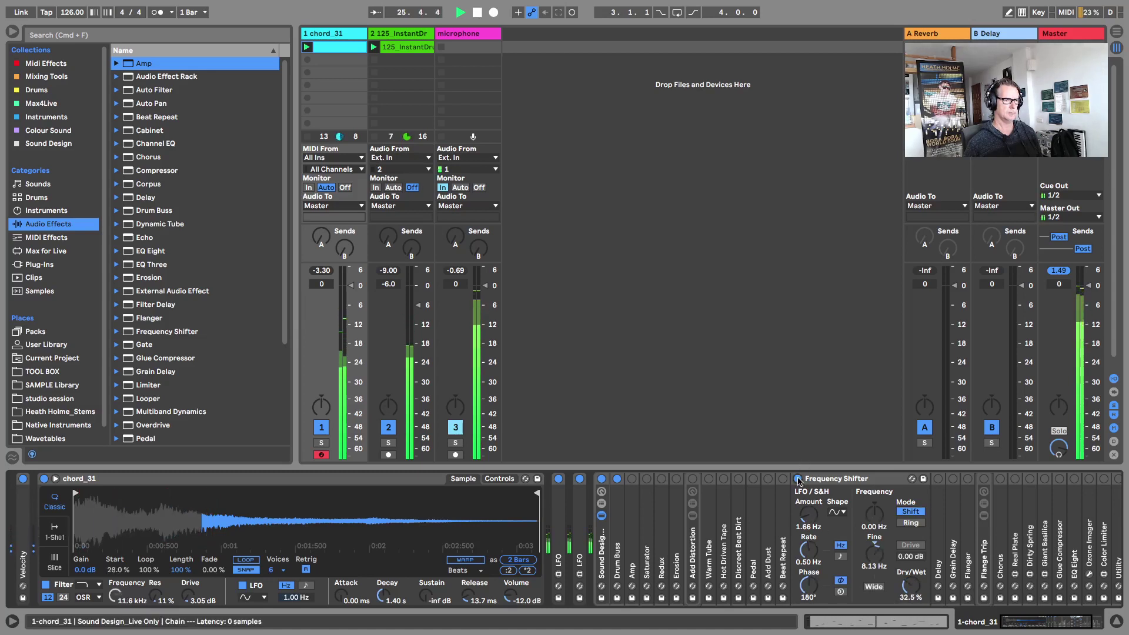
{"action": "left_click", "coordinate": [798, 479]}
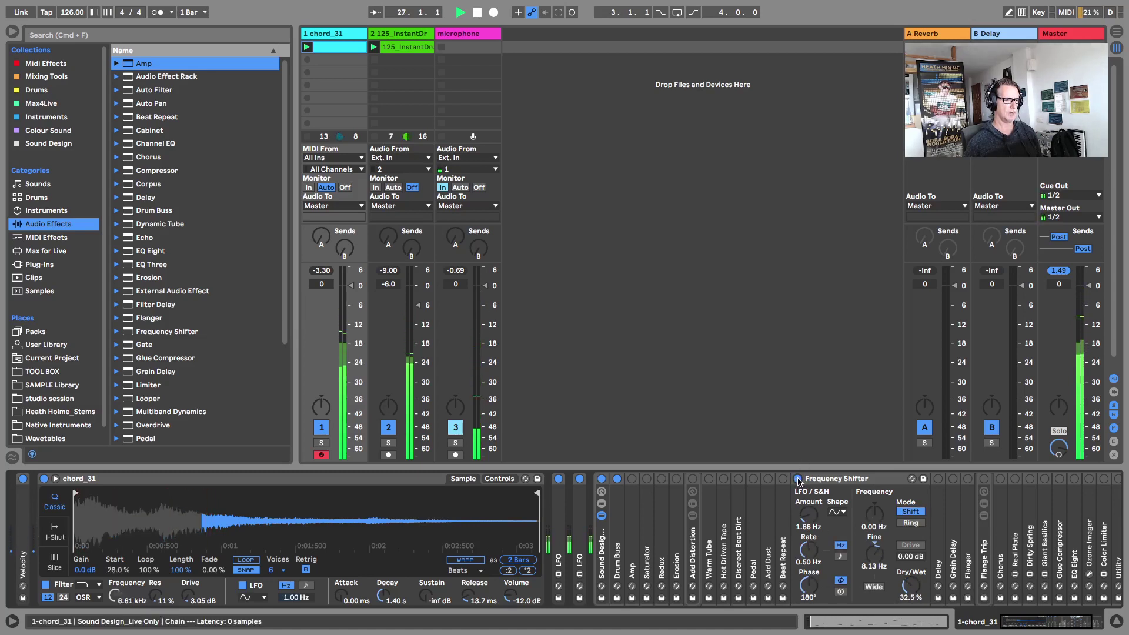
{"action": "double_click", "coordinate": [841, 479]}
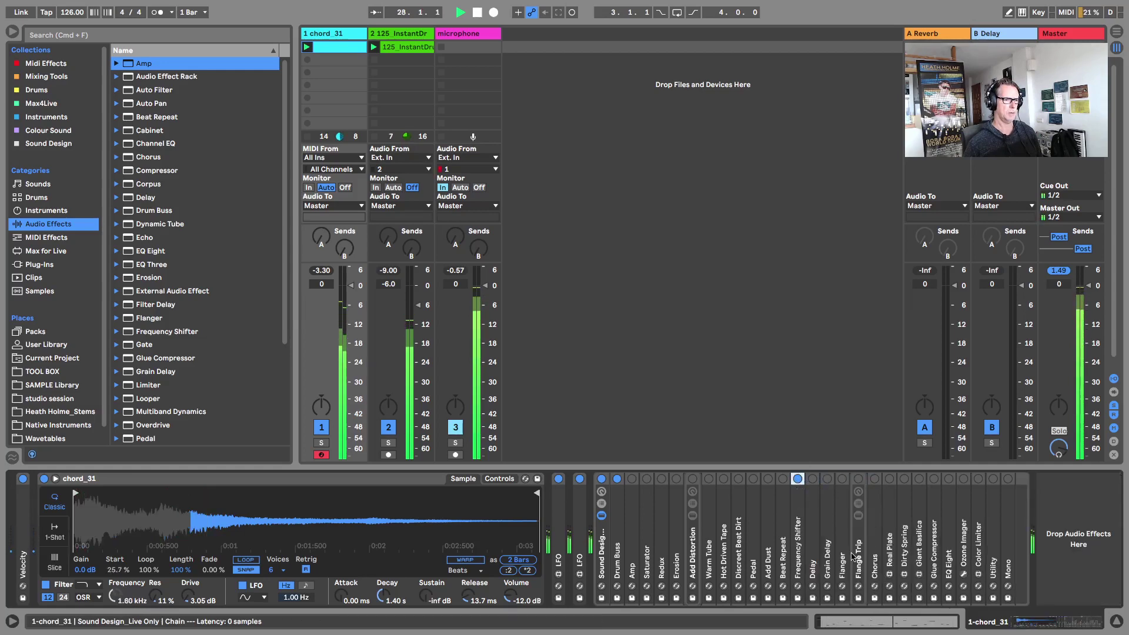
Step: Unfold Grain Delay, switch it on and set its DryWet to 20% while auditioning the loop
{"action": "double_click", "coordinate": [827, 559]}
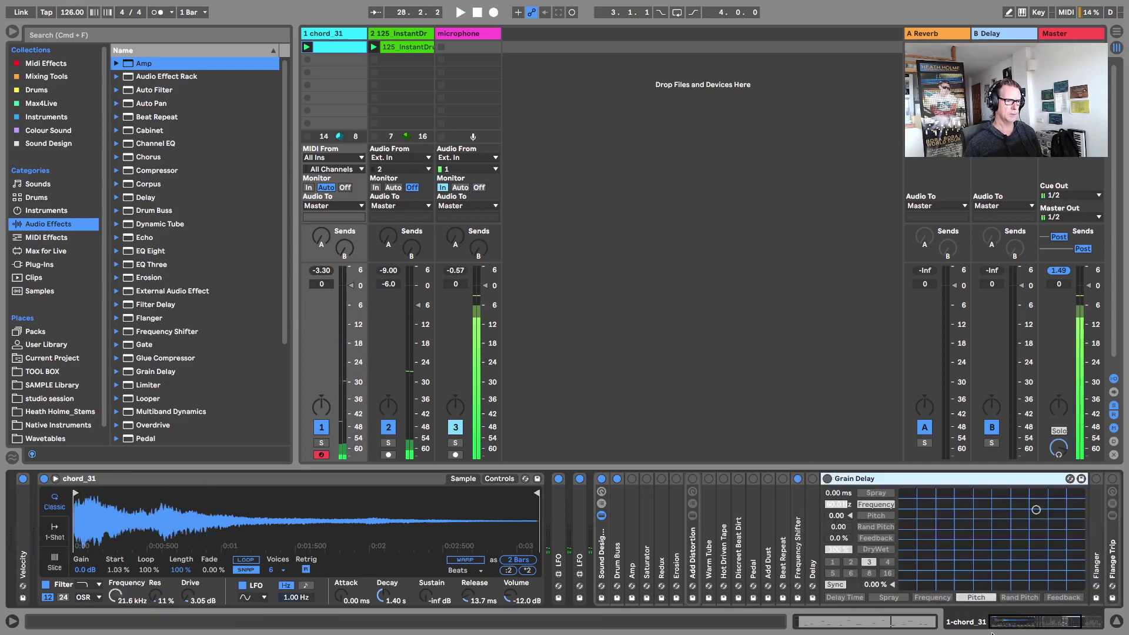
{"action": "left_click_drag", "start_coordinate": [1046, 627], "coordinate": [1068, 626]}
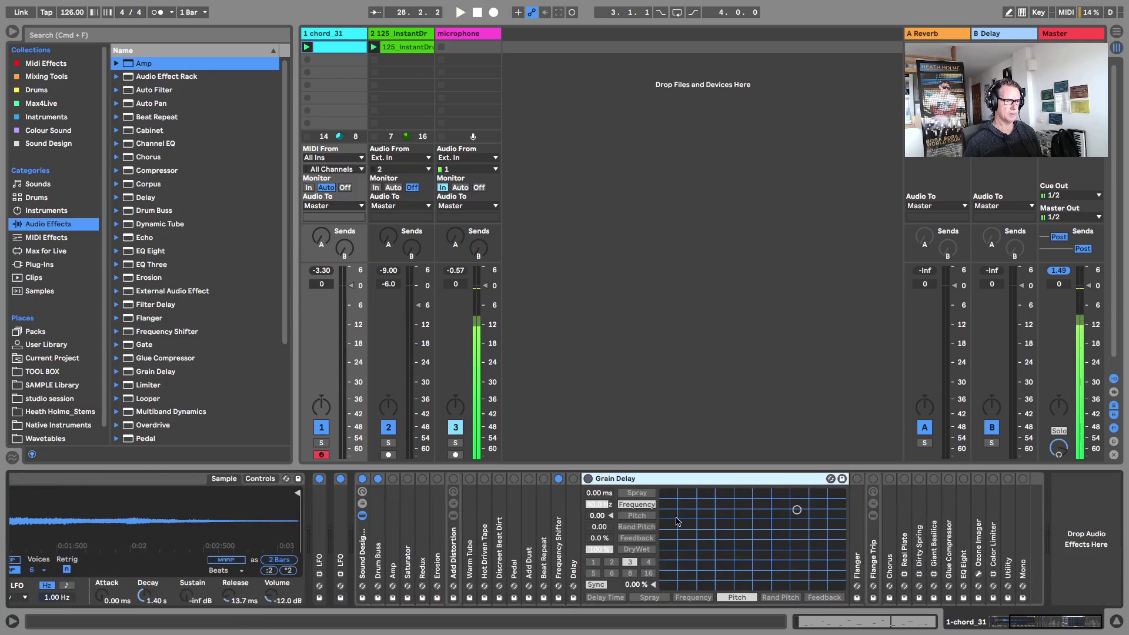
{"action": "left_click", "coordinate": [589, 480]}
{"action": "key", "text": "space"}
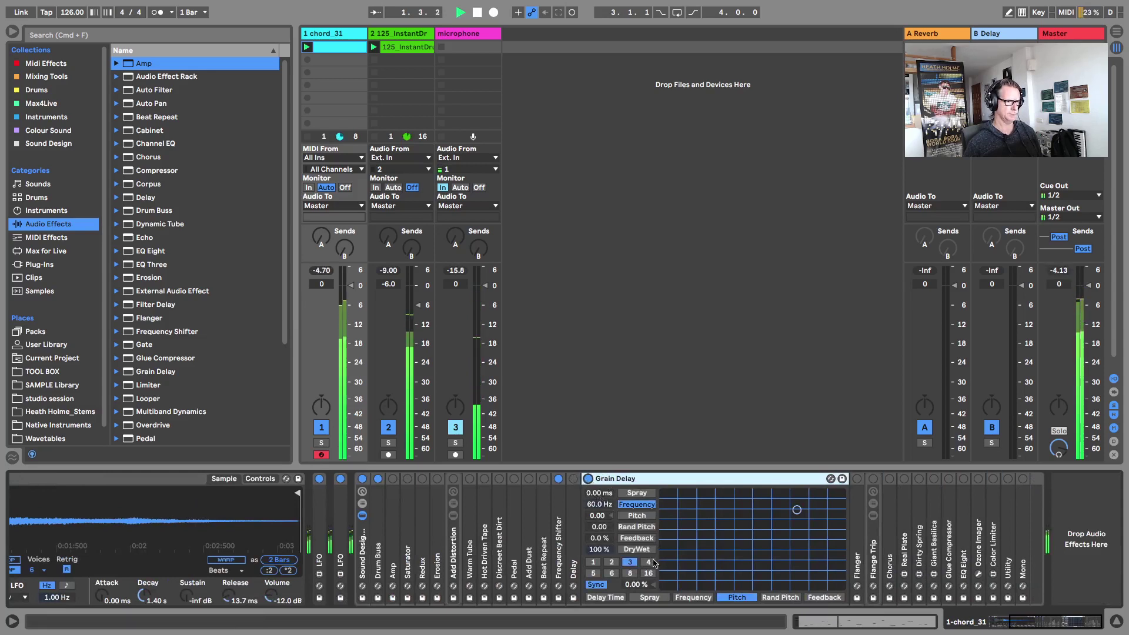
{"action": "left_click_drag", "start_coordinate": [593, 553], "coordinate": [593, 560]}
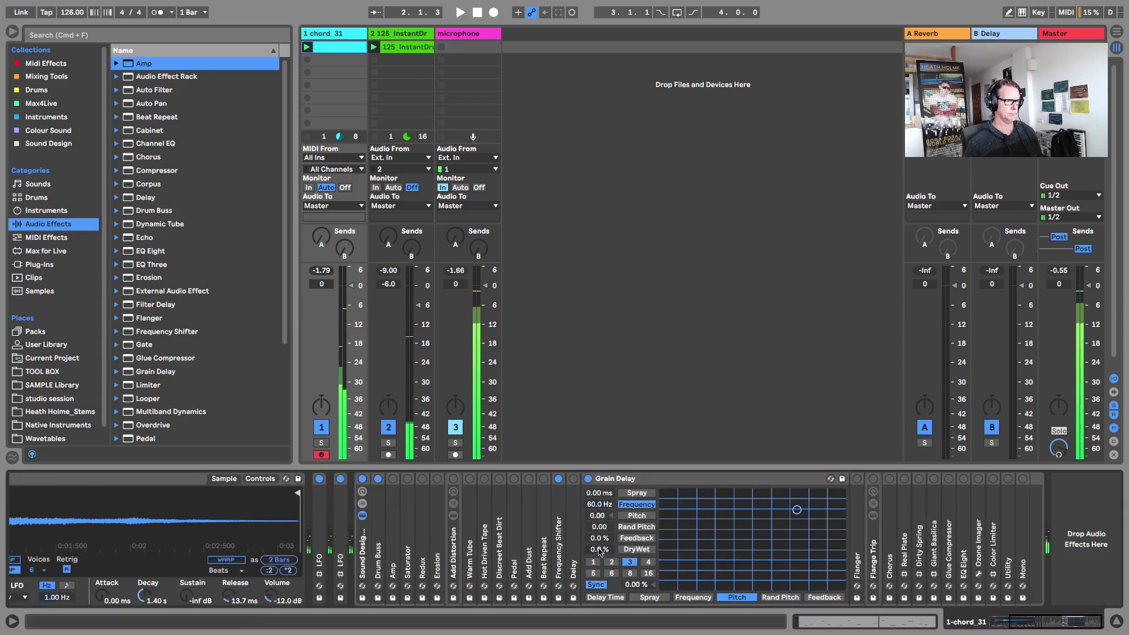
{"action": "key", "text": "space"}
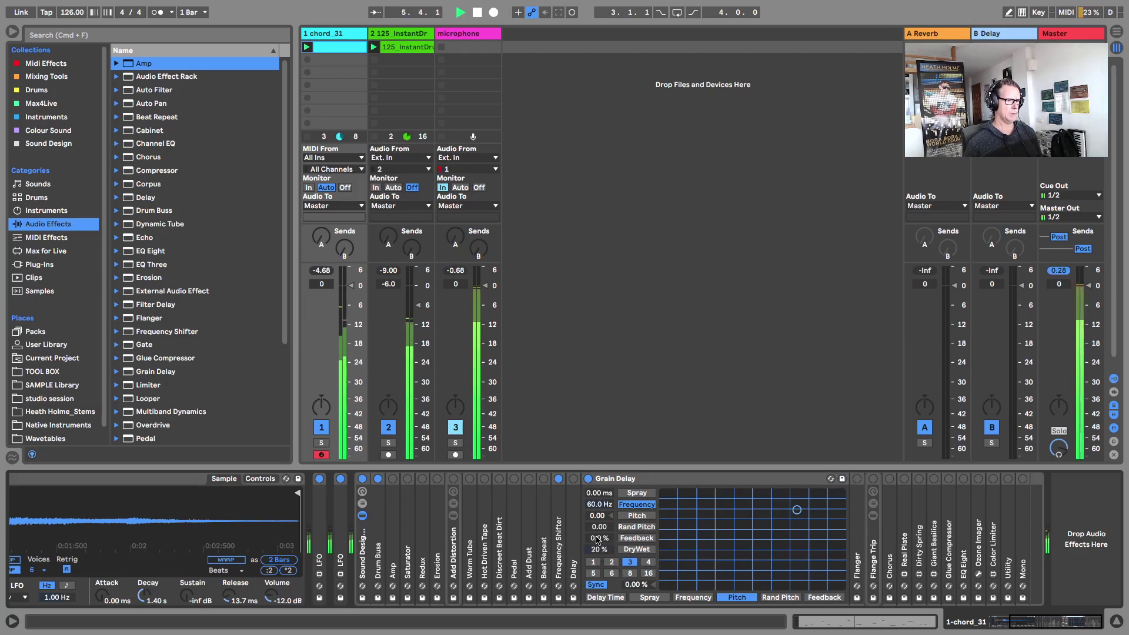
Step: Set Grain Delay's Feedback to 10% and try a delay time of 2 before returning it to 3
{"action": "left_click_drag", "start_coordinate": [599, 538], "coordinate": [599, 534]}
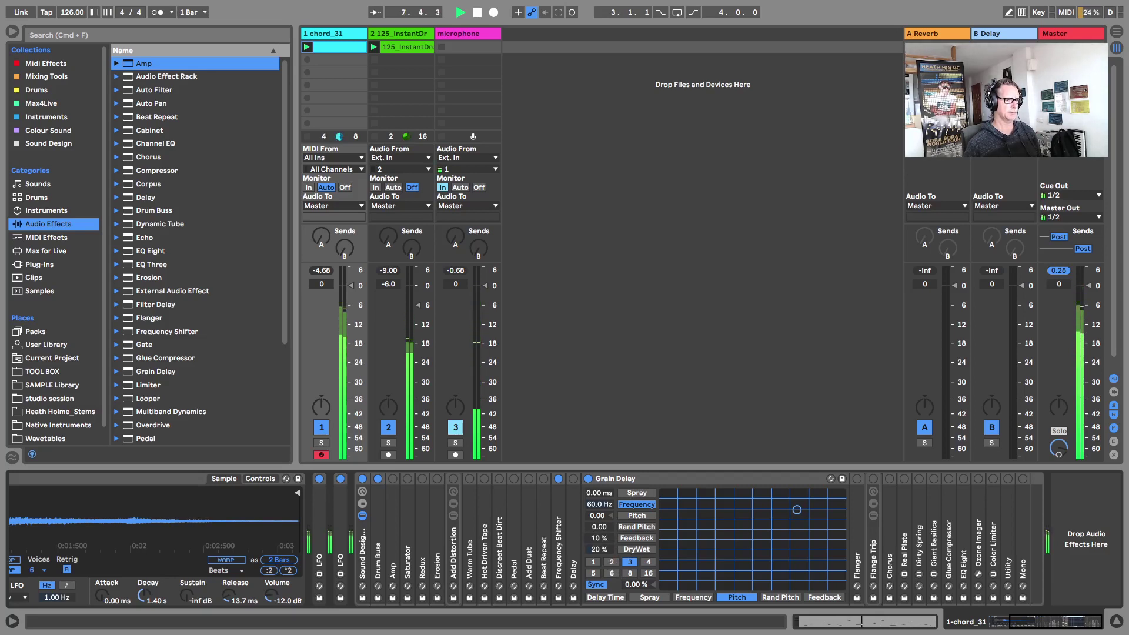
{"action": "left_click", "coordinate": [611, 562]}
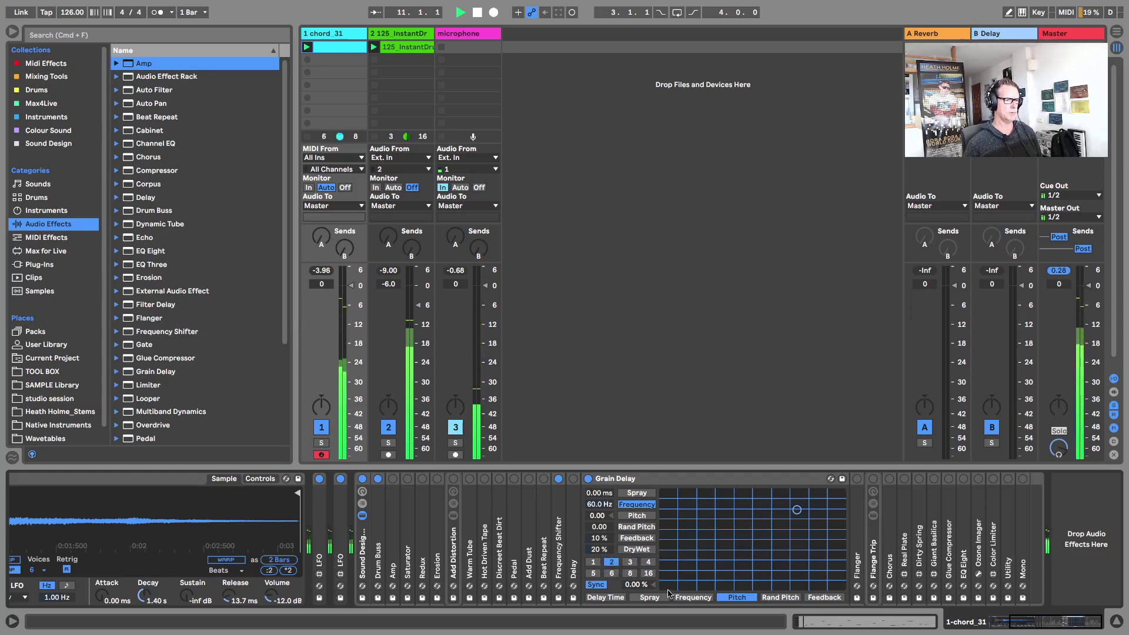
{"action": "left_click", "coordinate": [629, 563]}
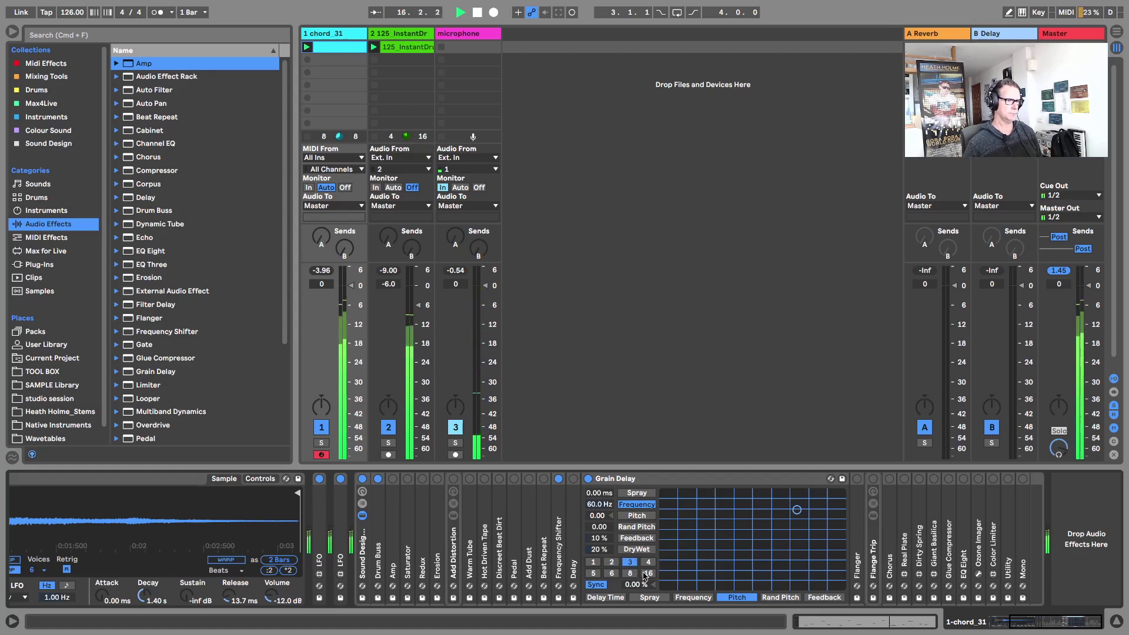
{"action": "key", "text": "space"}
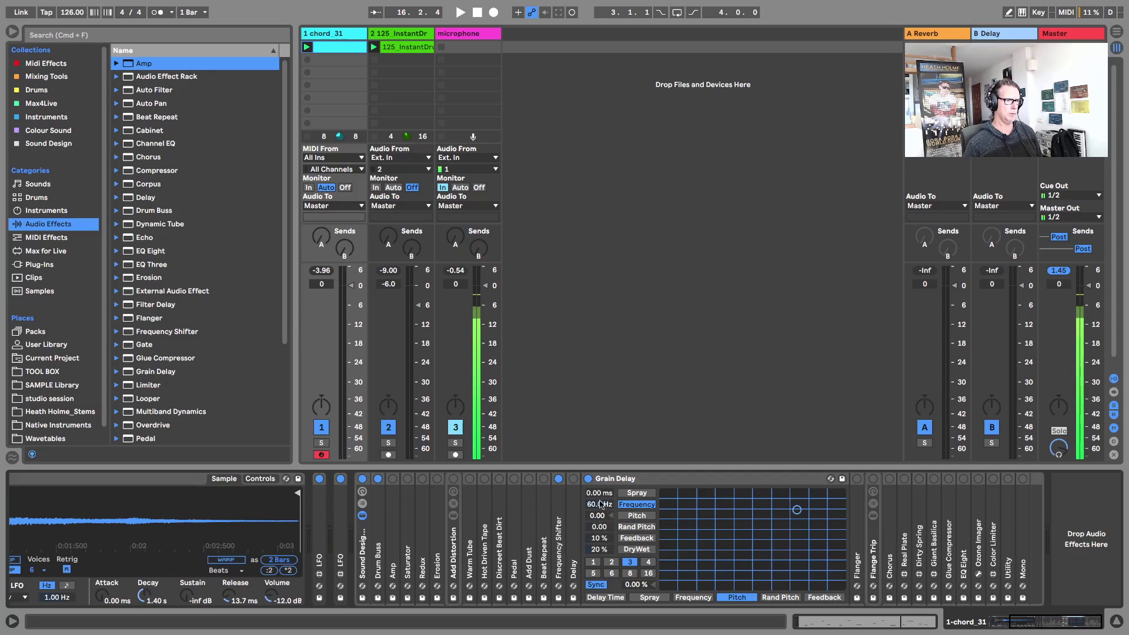
Step: Set Grain Delay's Rand Pitch to 4.34 and try out its Pitch and Spray, returning both to 0.00
{"action": "key", "text": "space"}
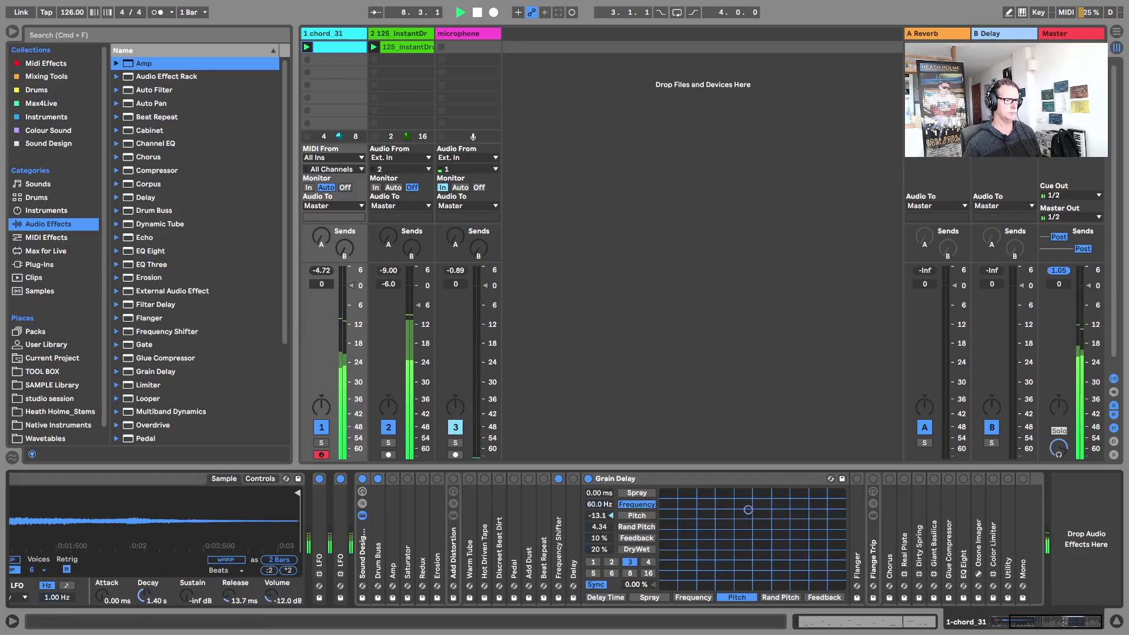
{"action": "mouse_move", "coordinate": [611, 515]}
{"action": "left_mouse_down"}
{"action": "mouse_move", "coordinate": [611, 503]}
{"action": "mouse_move", "coordinate": [611, 517]}
{"action": "left_mouse_up"}
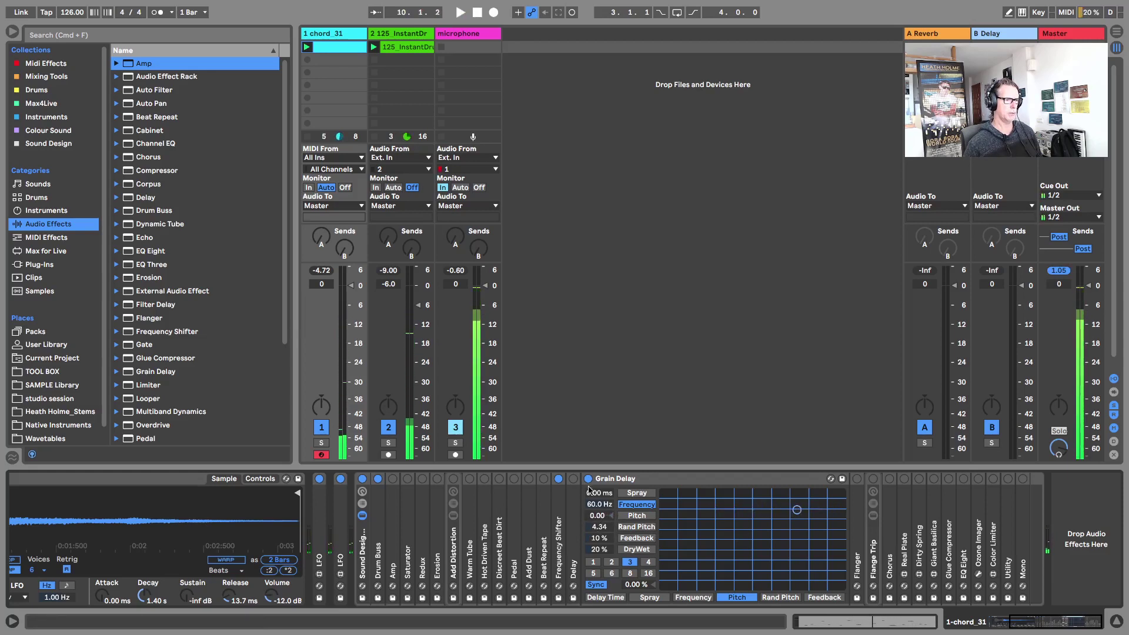
{"action": "key", "text": "space"}
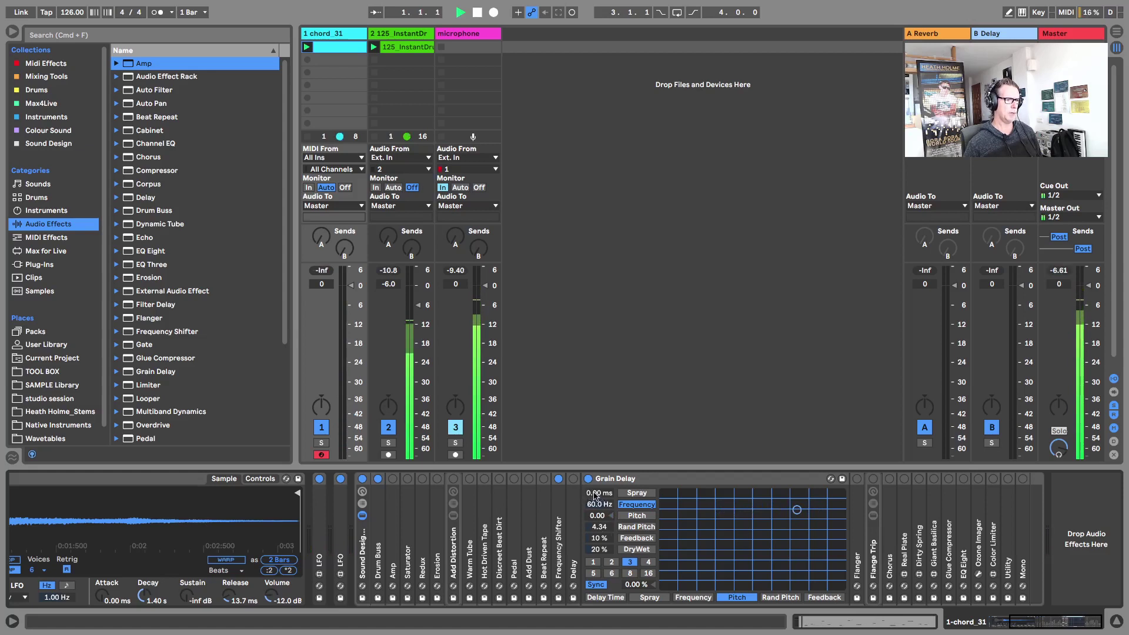
{"action": "mouse_move", "coordinate": [595, 494]}
{"action": "left_mouse_down"}
{"action": "mouse_move", "coordinate": [595, 443]}
{"action": "mouse_move", "coordinate": [595, 503]}
{"action": "left_mouse_up"}
{"action": "key", "text": "space"}
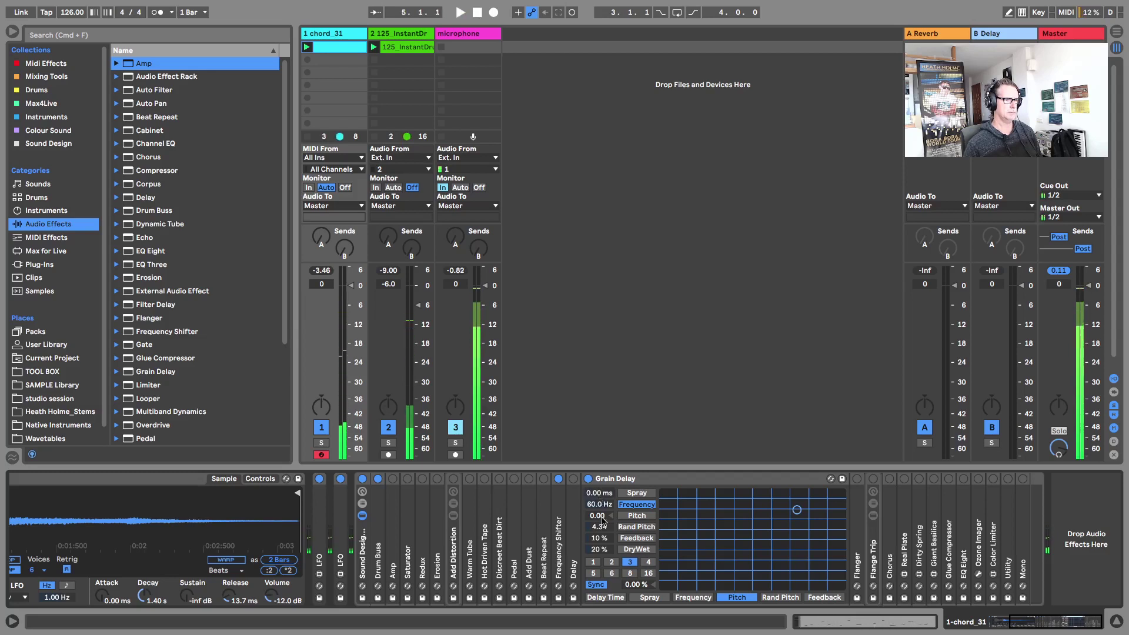
Step: Add a Max for Live LFO directly before the Sound Design rack and set the insertion point right after it
{"action": "left_click", "coordinate": [613, 478]}
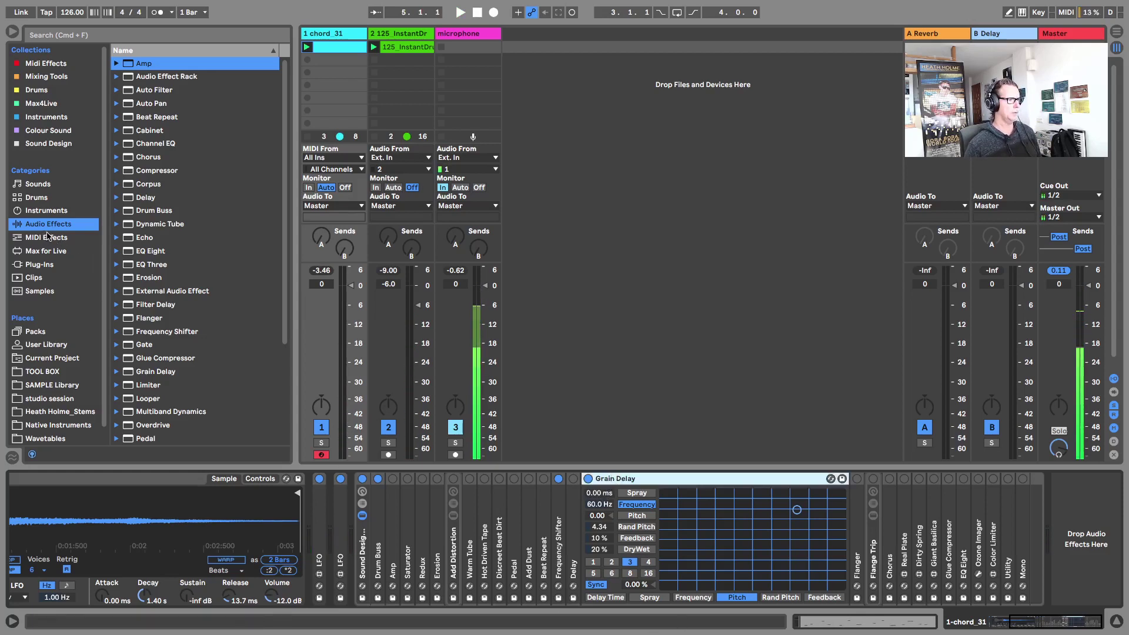
{"action": "left_click", "coordinate": [41, 103]}
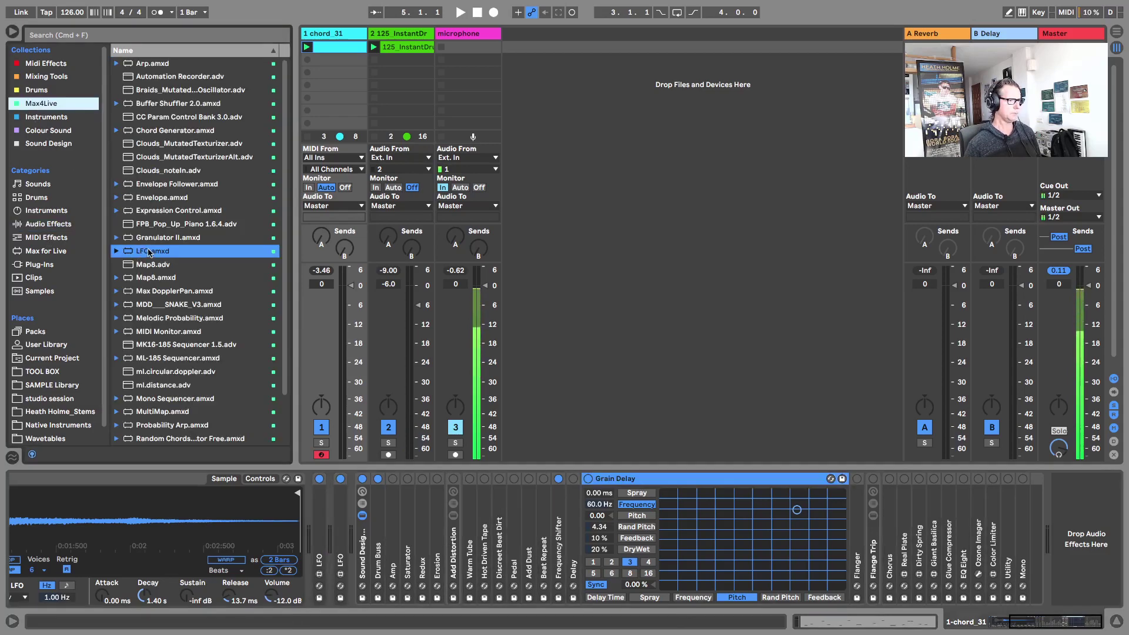
{"action": "left_click_drag", "start_coordinate": [139, 256], "coordinate": [336, 495]}
{"action": "double_click", "coordinate": [149, 252]}
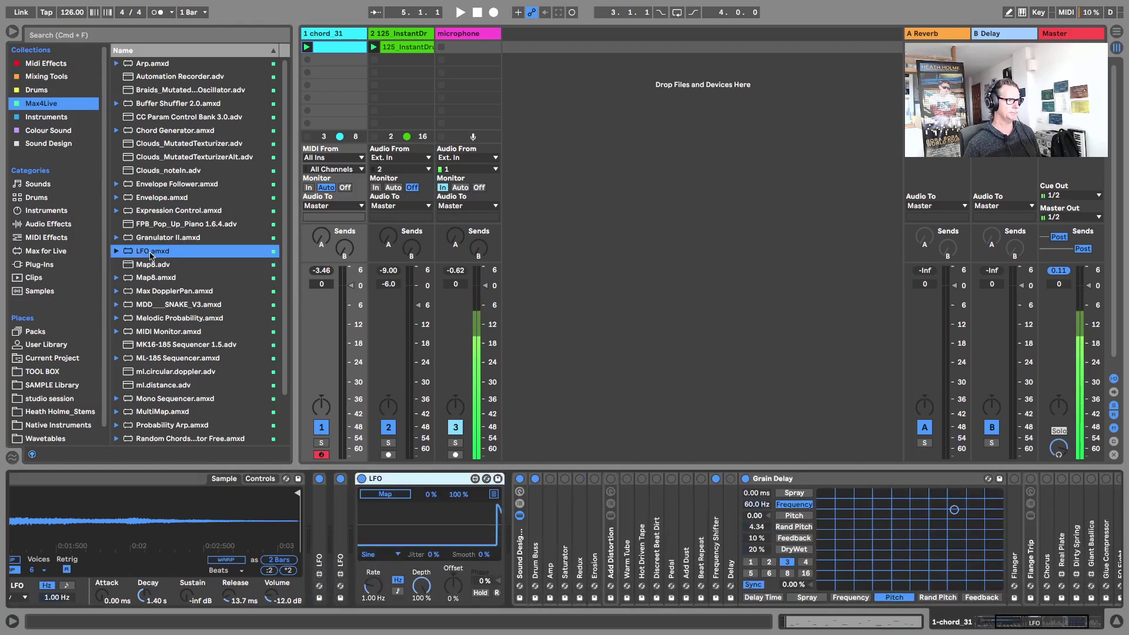
{"action": "left_click_drag", "start_coordinate": [506, 488], "coordinate": [512, 484]}
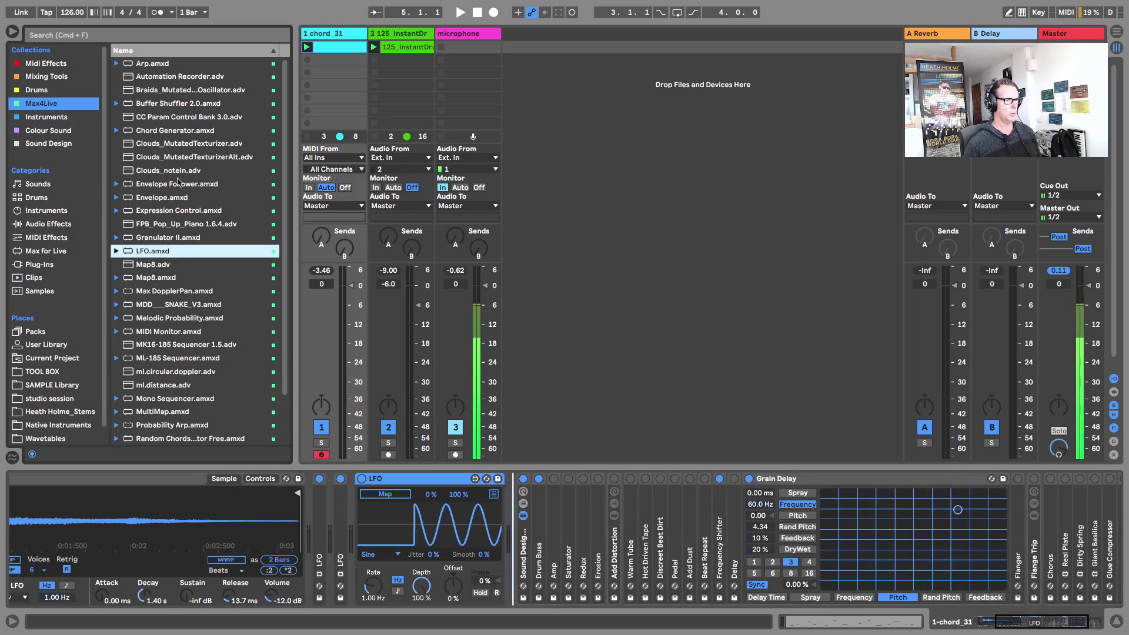
Step: Hide the browser, fold the newer LFO, and map the other unfolded LFO to Grain Delay's Spray, auditioning it briefly
{"action": "left_click", "coordinate": [12, 32]}
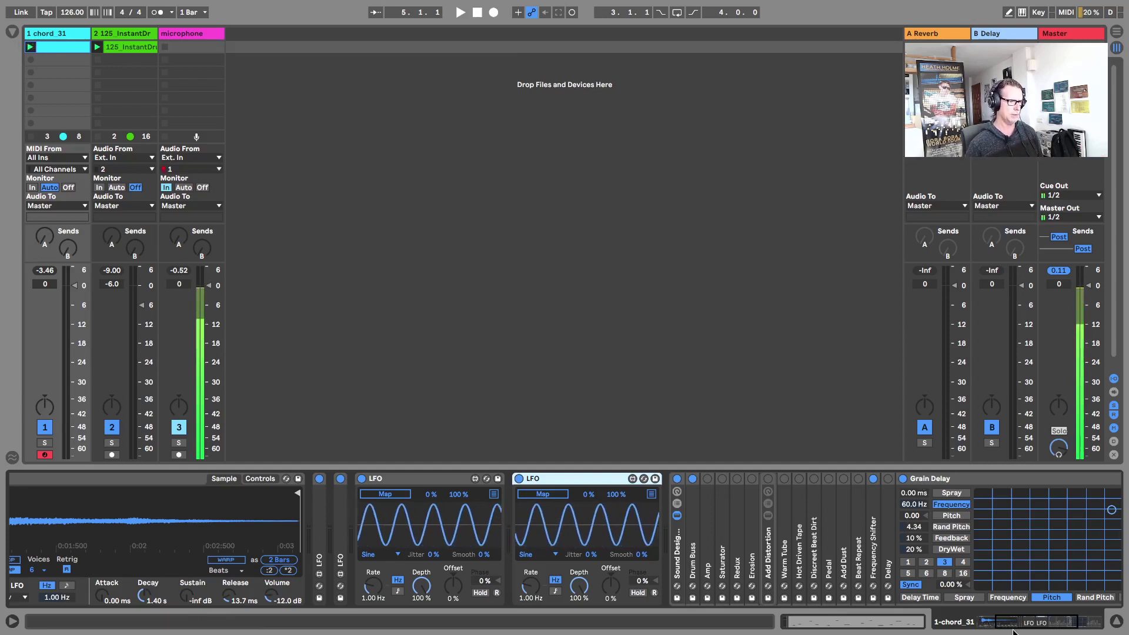
{"action": "left_click", "coordinate": [1039, 622]}
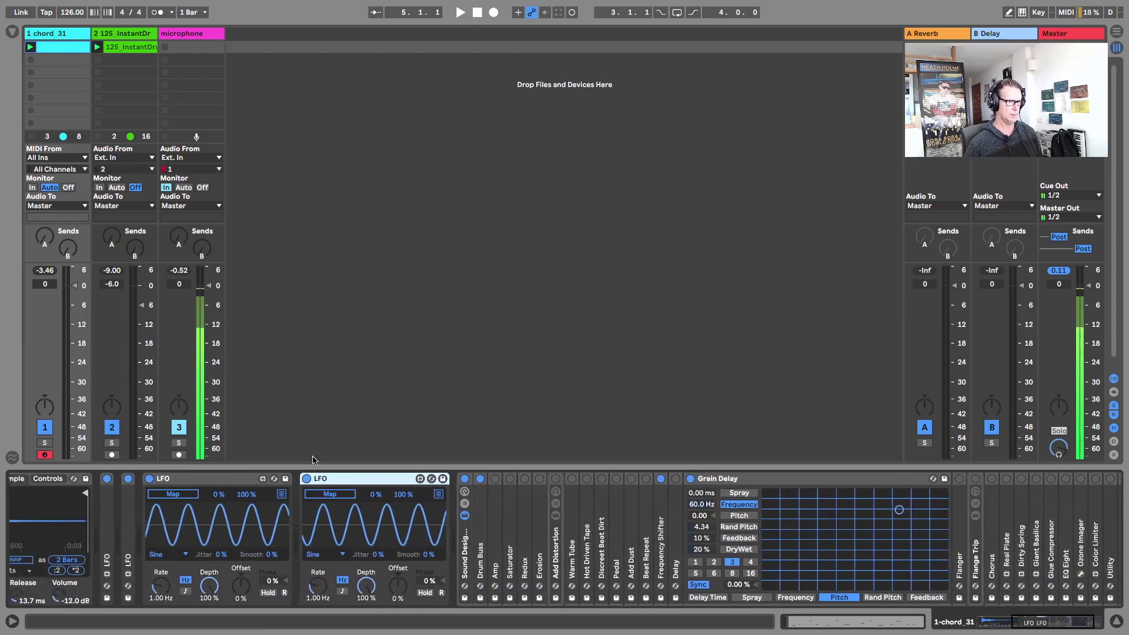
{"action": "double_click", "coordinate": [354, 478]}
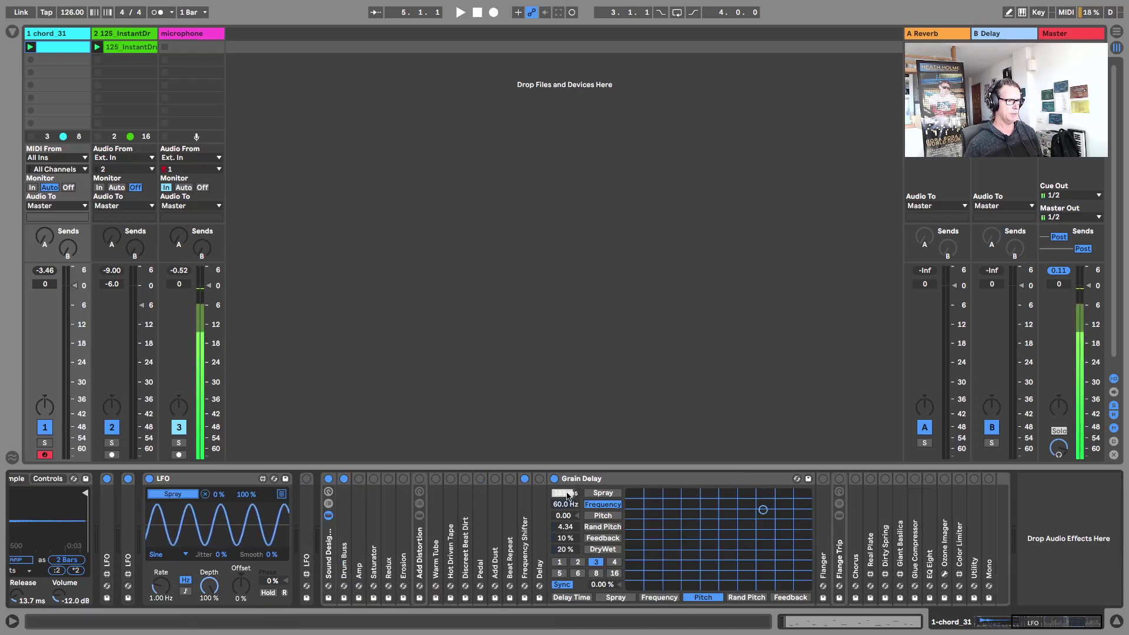
{"action": "key", "text": "space"}
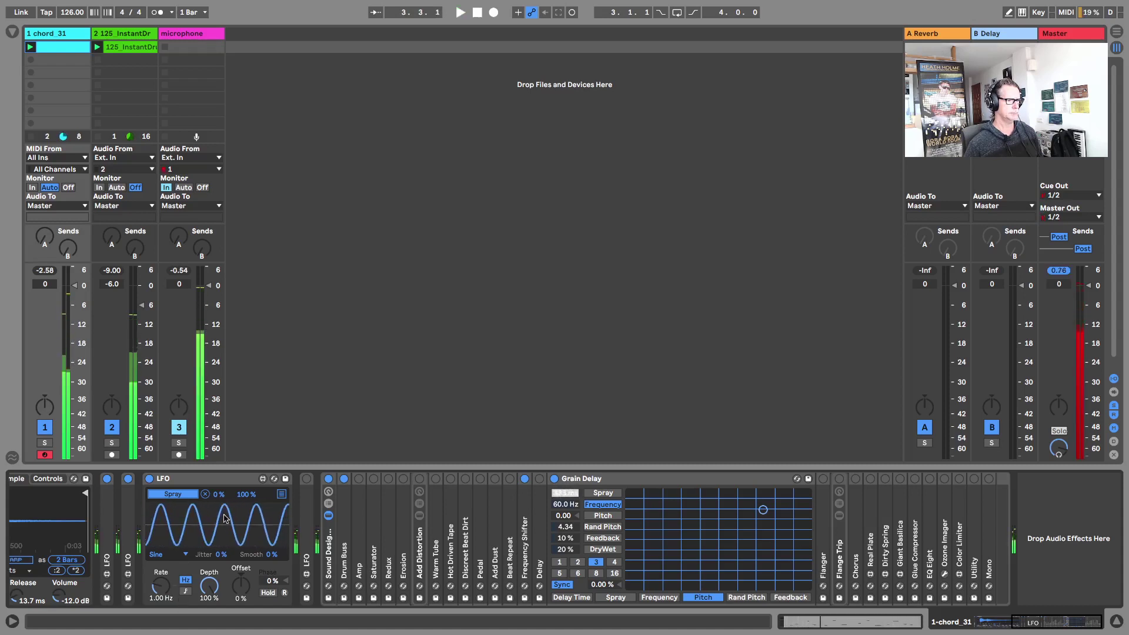
{"action": "key", "text": "space"}
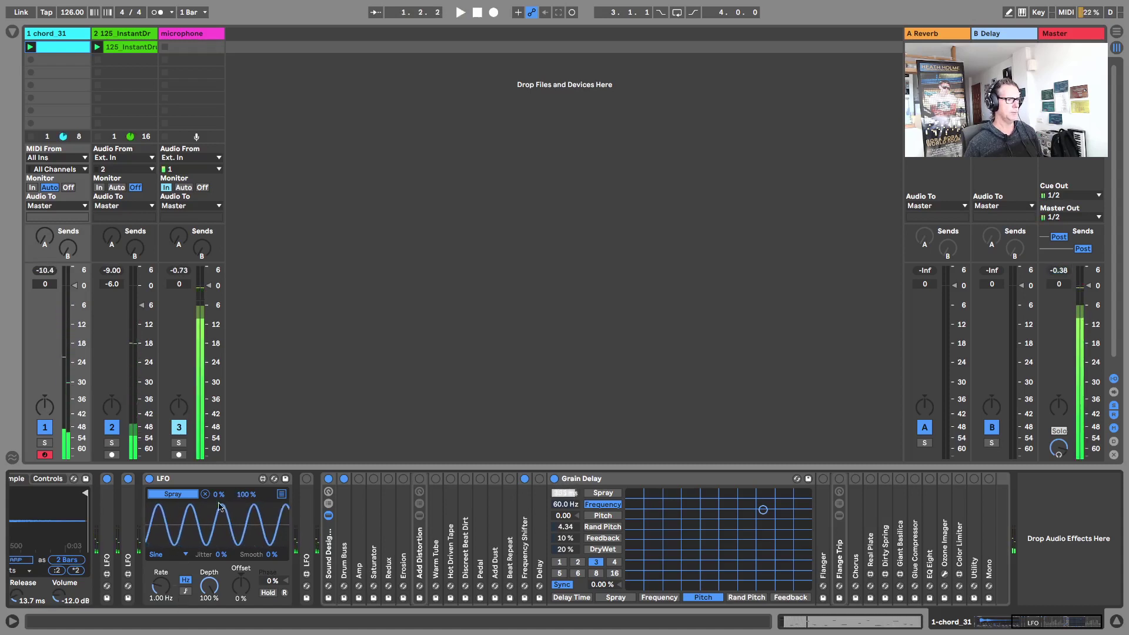
{"action": "left_click", "coordinate": [566, 496]}
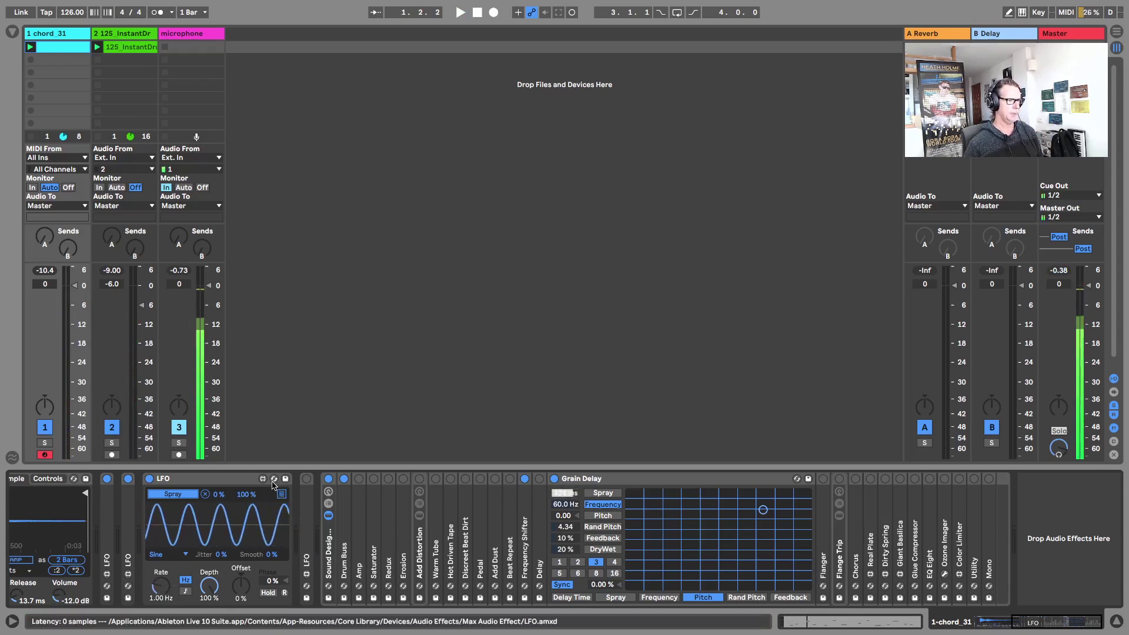
Step: With the loop playing, set the Spray mapping's range to 0–78% and the LFO's rate to 0.25 Hz
{"action": "key", "text": "space"}
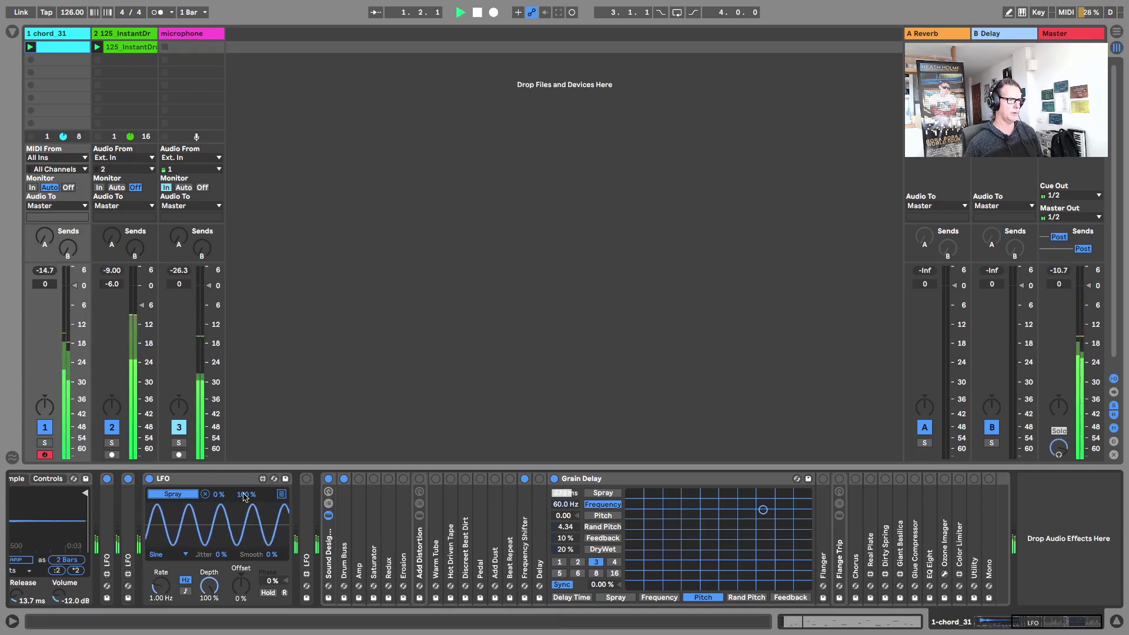
{"action": "left_click_drag", "start_coordinate": [246, 495], "coordinate": [246, 510]}
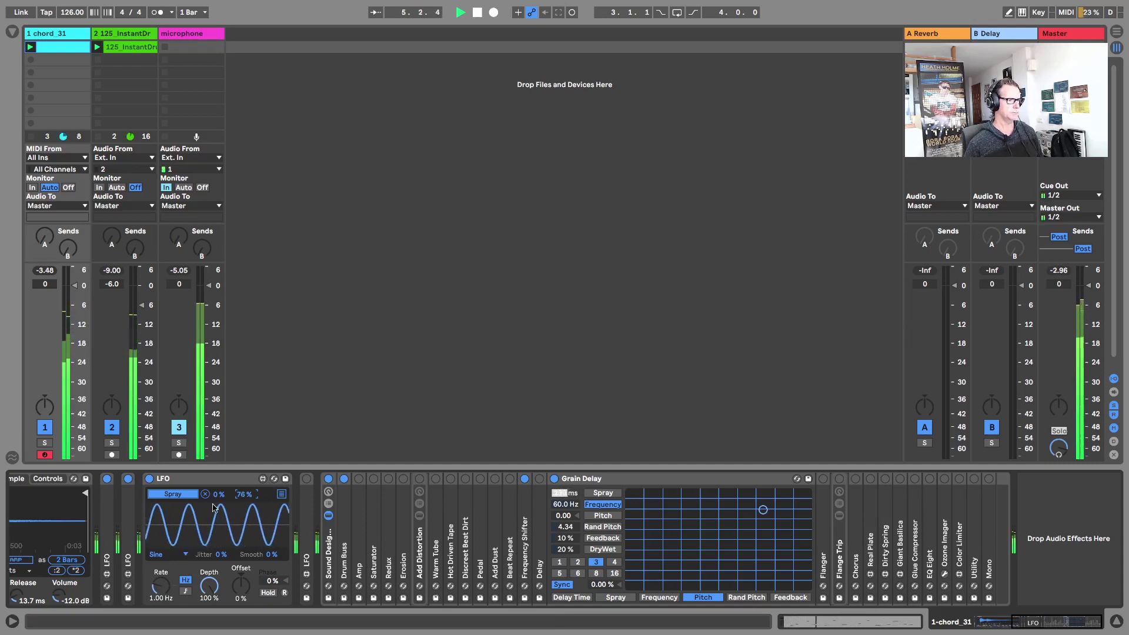
{"action": "left_click_drag", "start_coordinate": [217, 498], "coordinate": [217, 493]}
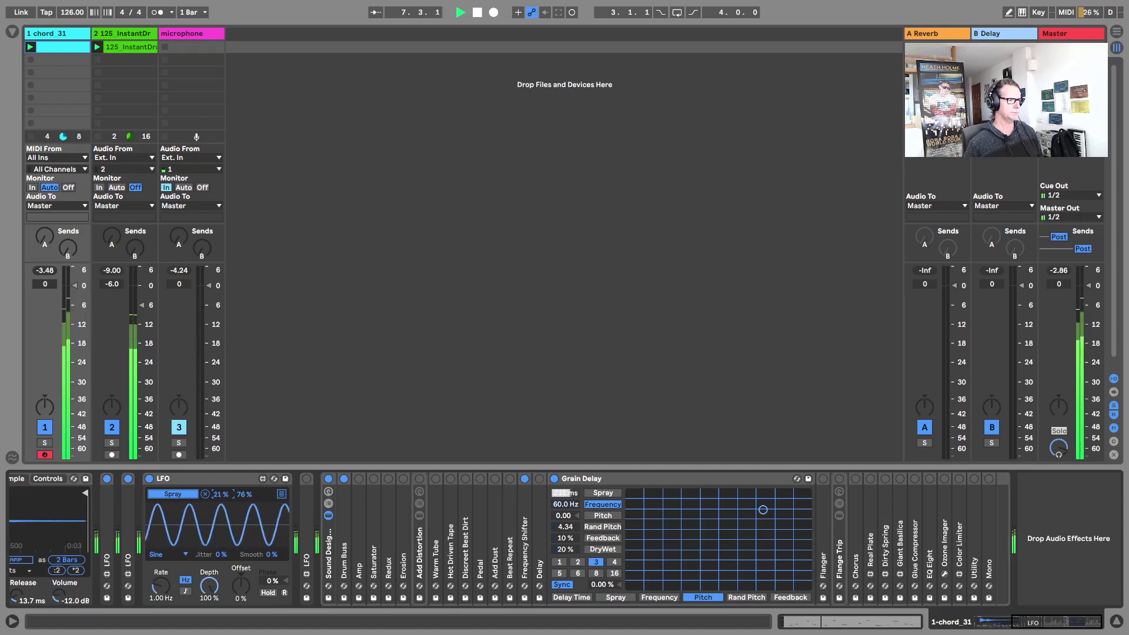
{"action": "left_click_drag", "start_coordinate": [217, 494], "coordinate": [217, 496]}
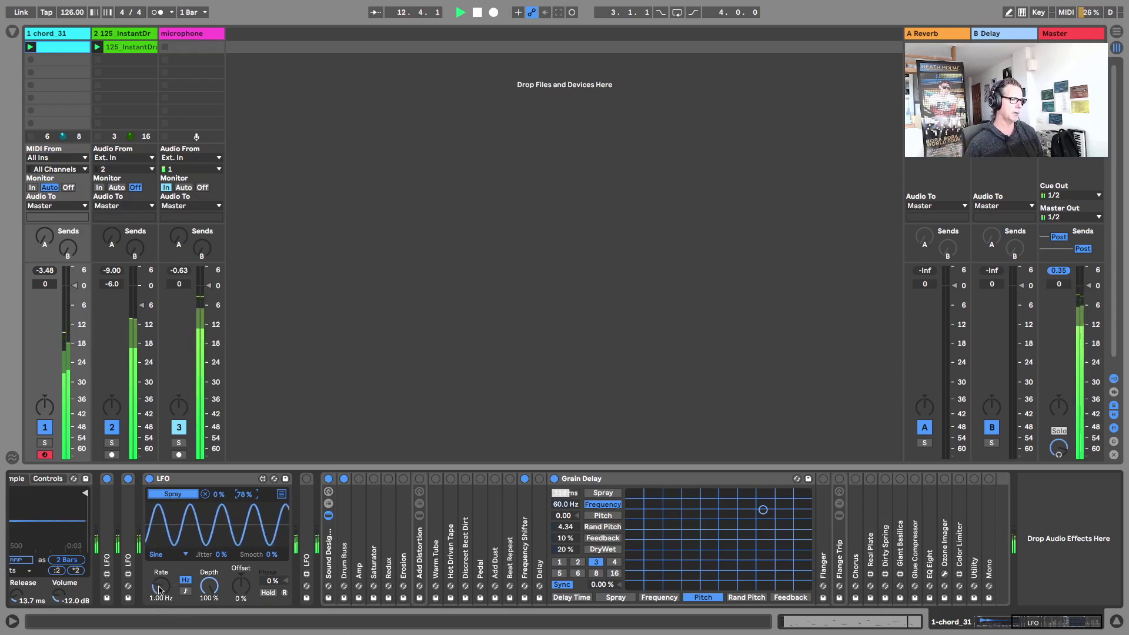
{"action": "left_click_drag", "start_coordinate": [161, 587], "coordinate": [161, 579]}
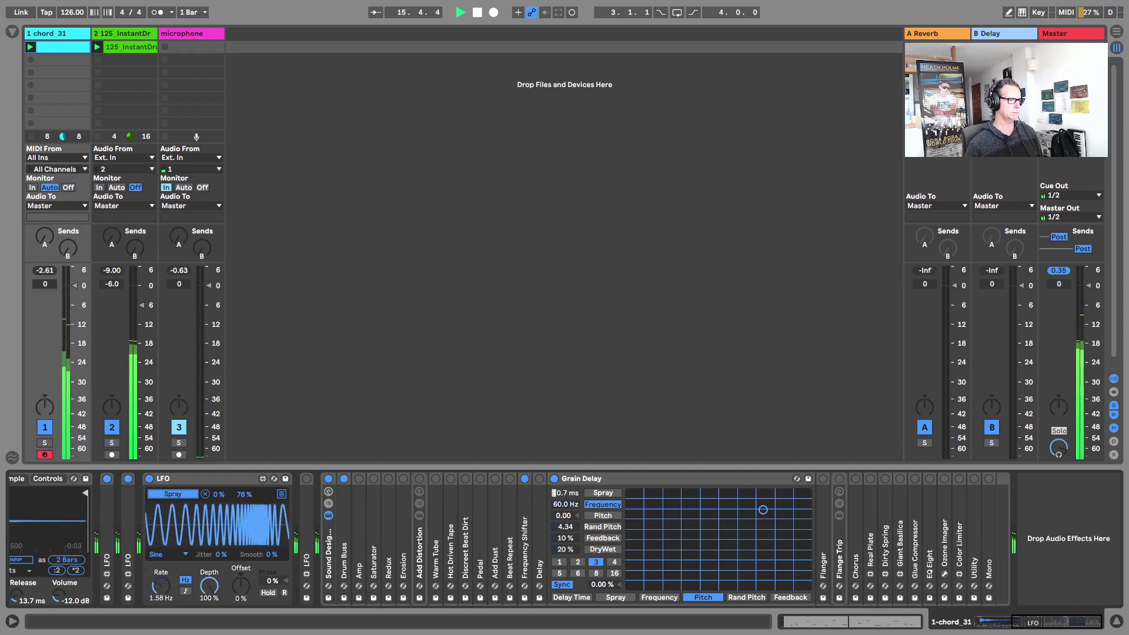
{"action": "left_click_drag", "start_coordinate": [161, 579], "coordinate": [161, 592]}
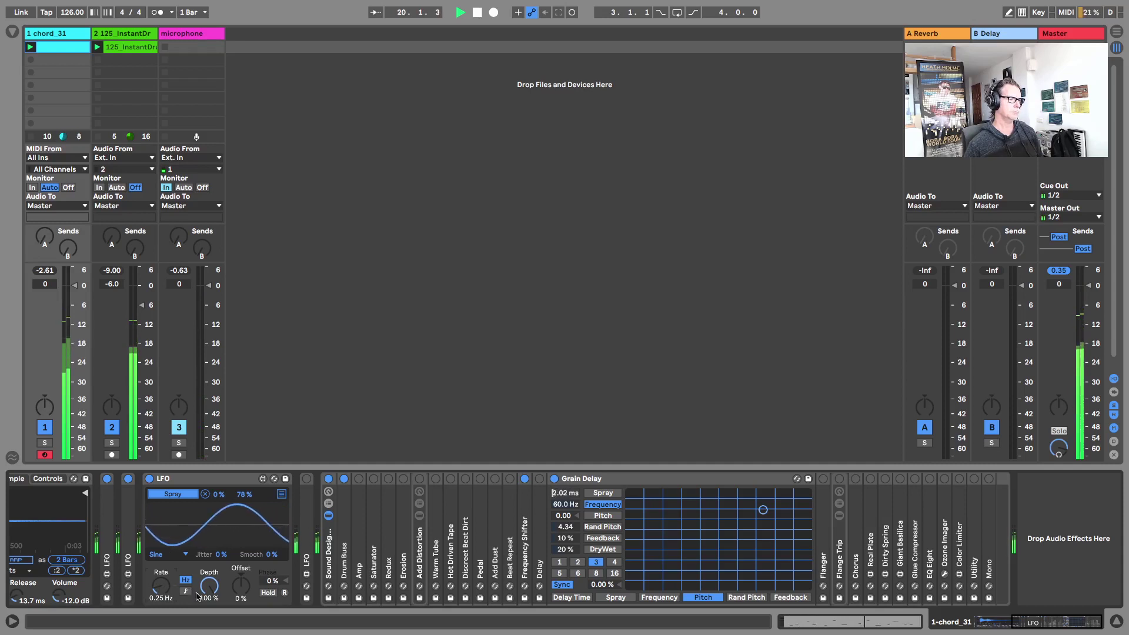
Step: Try the Square, Bin and Triangle waveforms on the Spray LFO and return it to Sine
{"action": "left_click", "coordinate": [172, 555]}
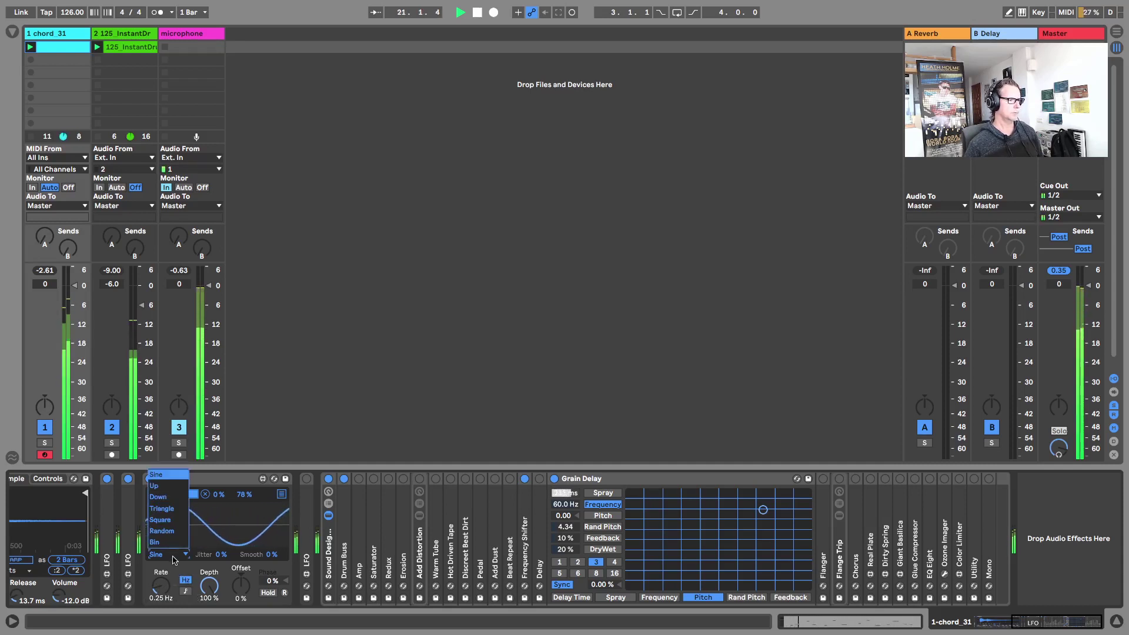
{"action": "left_click", "coordinate": [160, 519]}
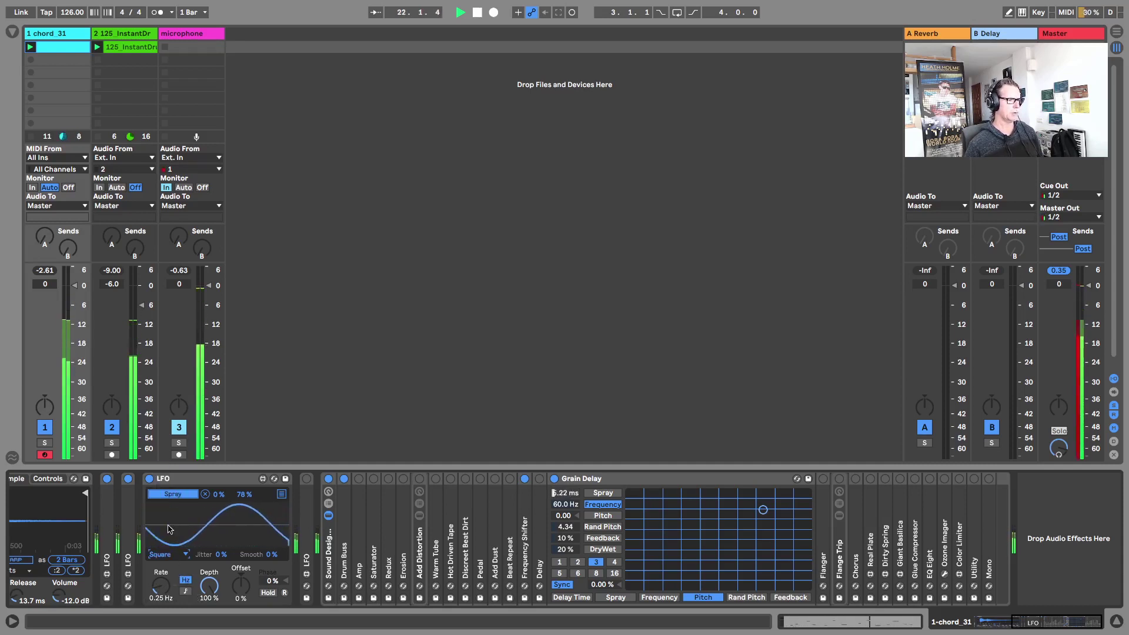
{"action": "left_click", "coordinate": [166, 556]}
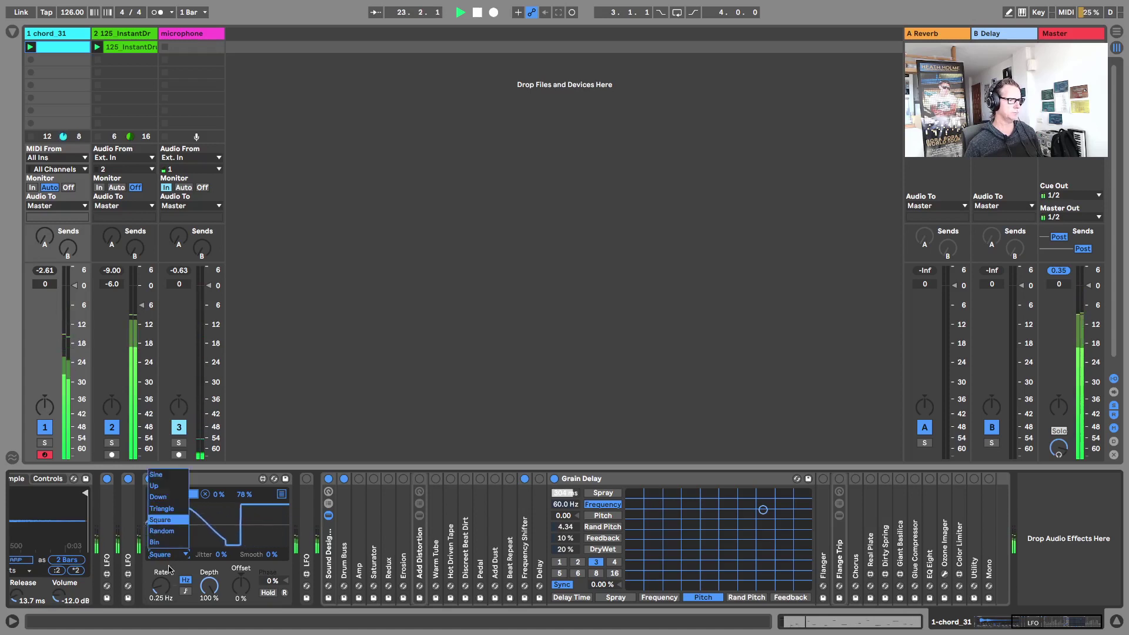
{"action": "left_click", "coordinate": [167, 542]}
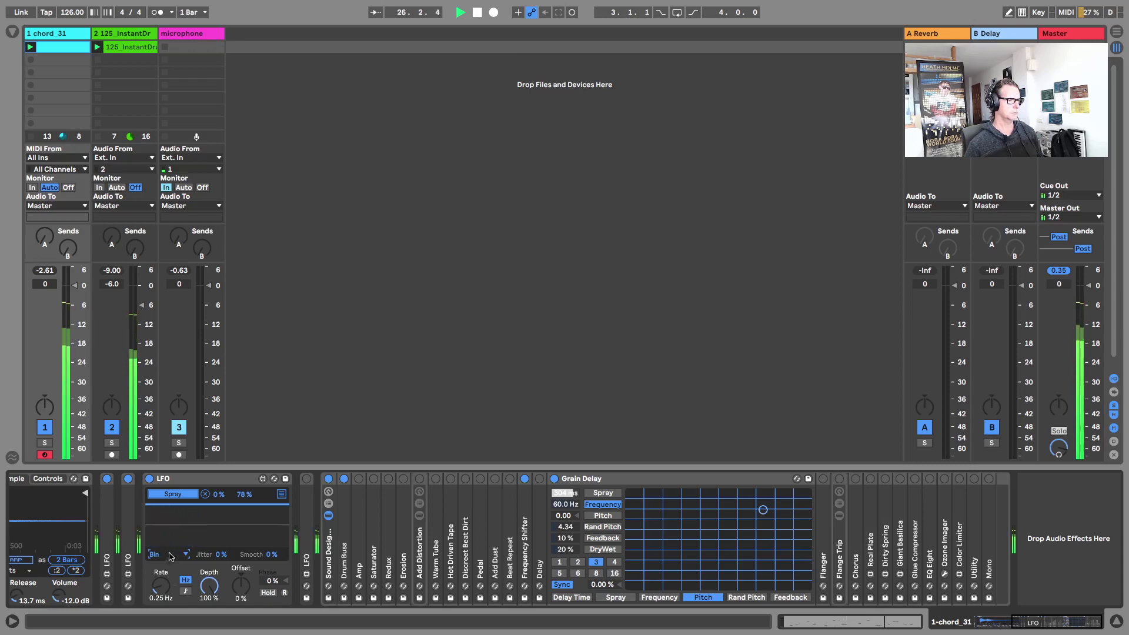
{"action": "left_click", "coordinate": [169, 555]}
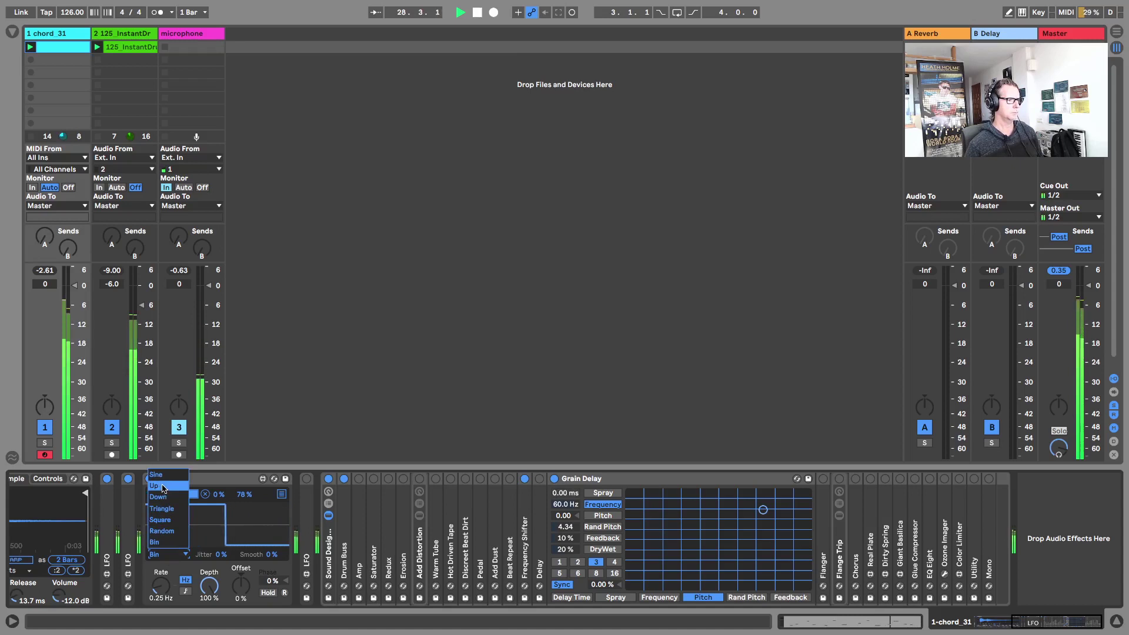
{"action": "left_click", "coordinate": [162, 510]}
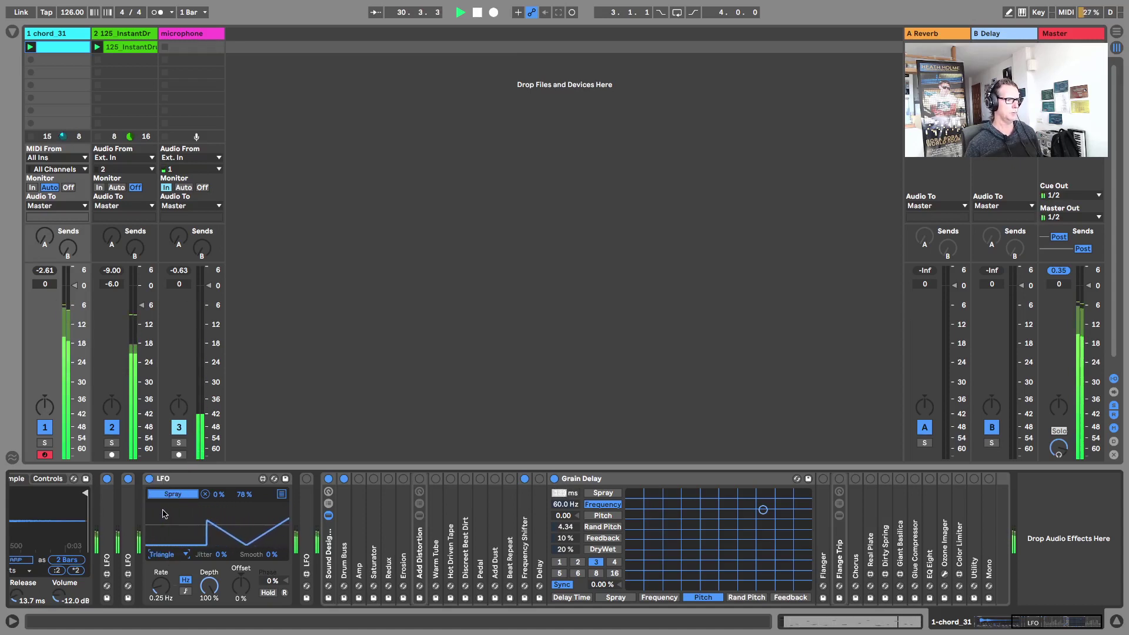
{"action": "left_click", "coordinate": [163, 555]}
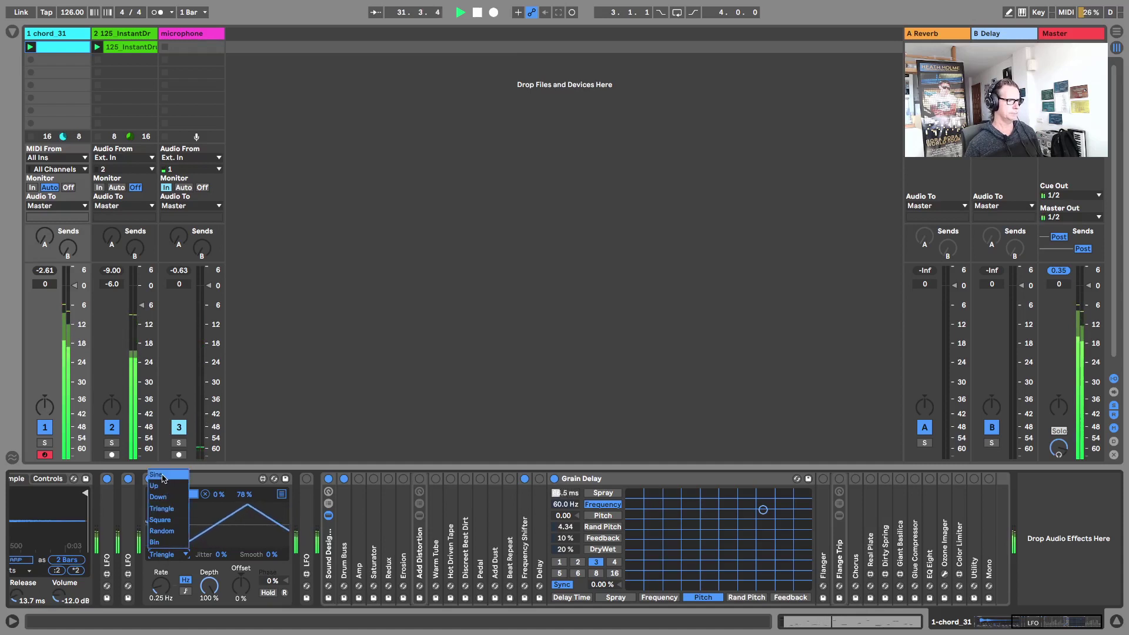
{"action": "left_click", "coordinate": [157, 476]}
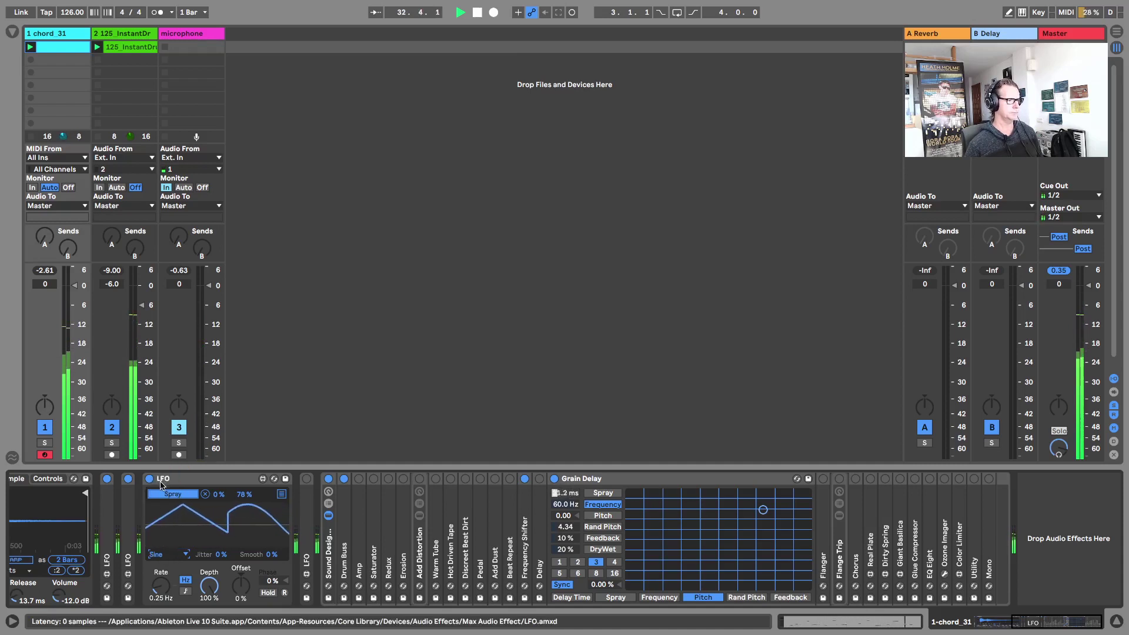
Step: Set the Spray LFO's waveform to Bin with Smooth at 14% and fold the device
{"action": "left_click", "coordinate": [168, 554]}
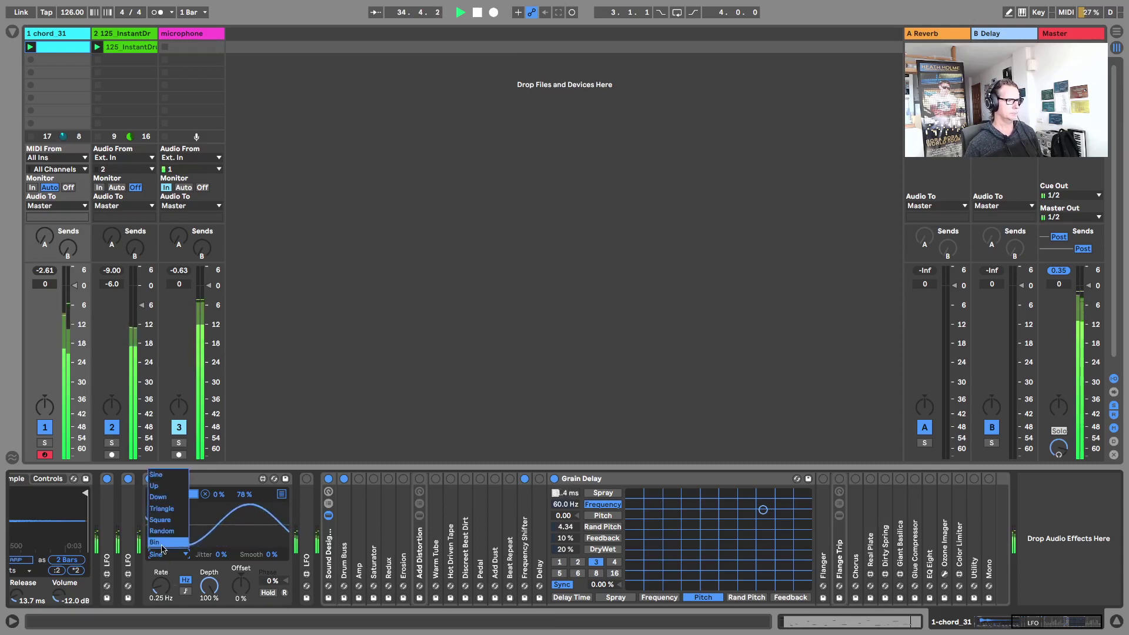
{"action": "left_click", "coordinate": [165, 542]}
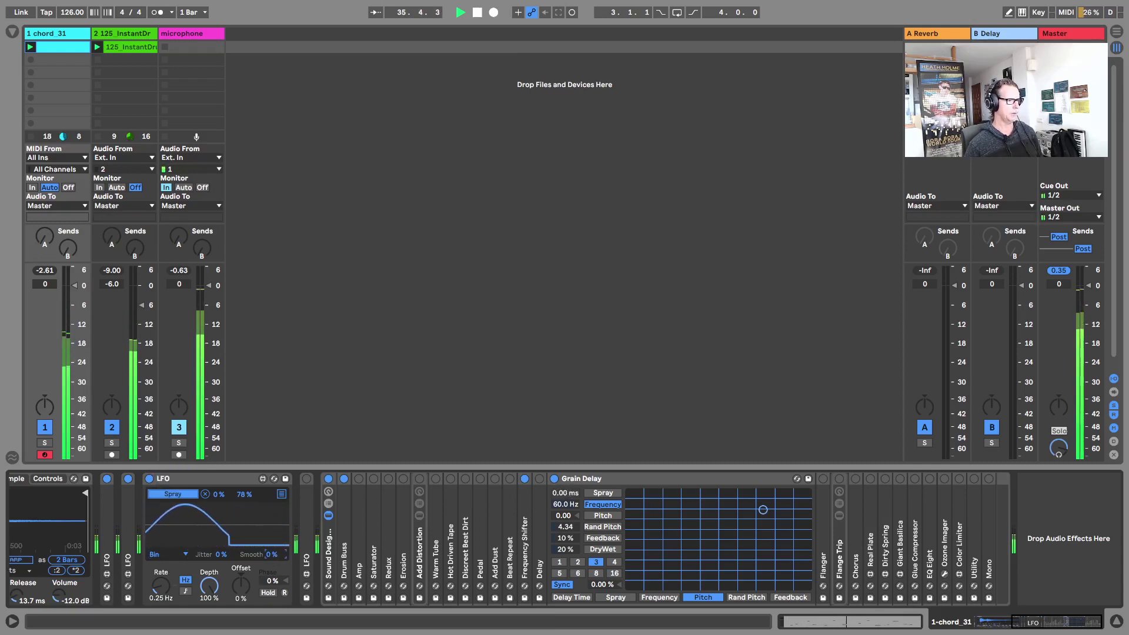
{"action": "left_click_drag", "start_coordinate": [272, 554], "coordinate": [272, 548]}
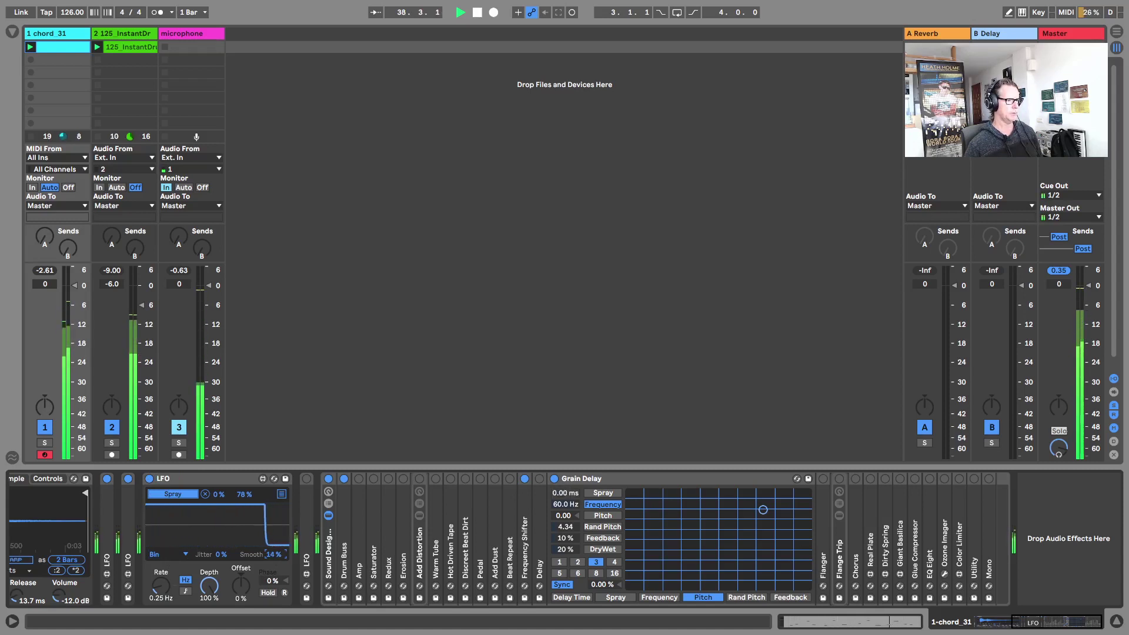
{"action": "double_click", "coordinate": [170, 479]}
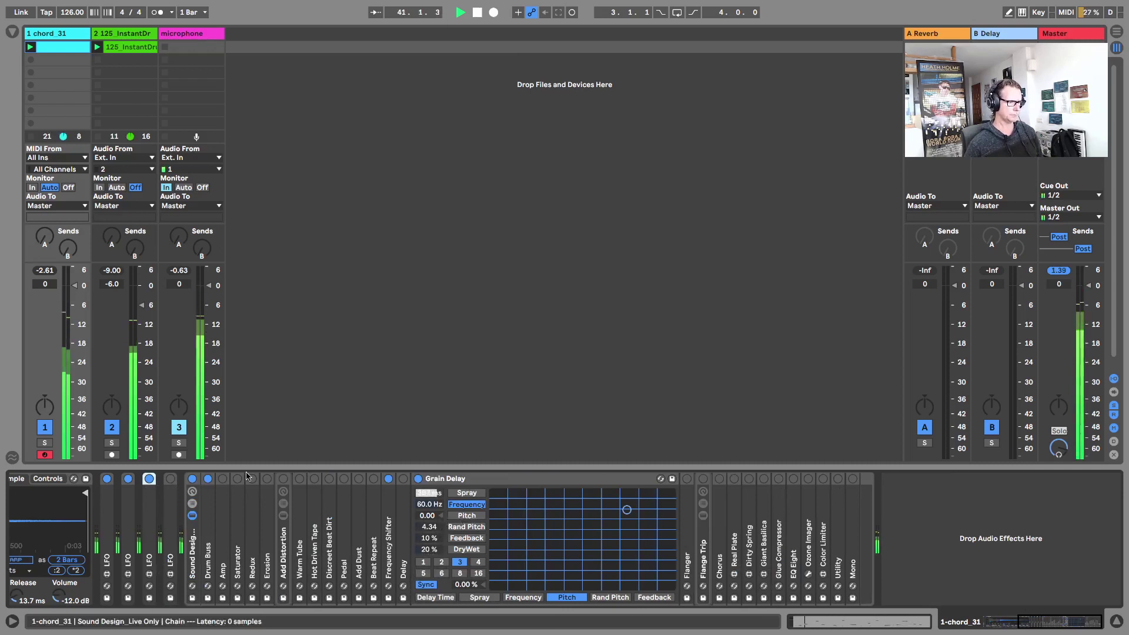
Step: Unfold the last LFO before the Sound Design rack and map it to Grain Delay's Pitch
{"action": "double_click", "coordinate": [168, 504]}
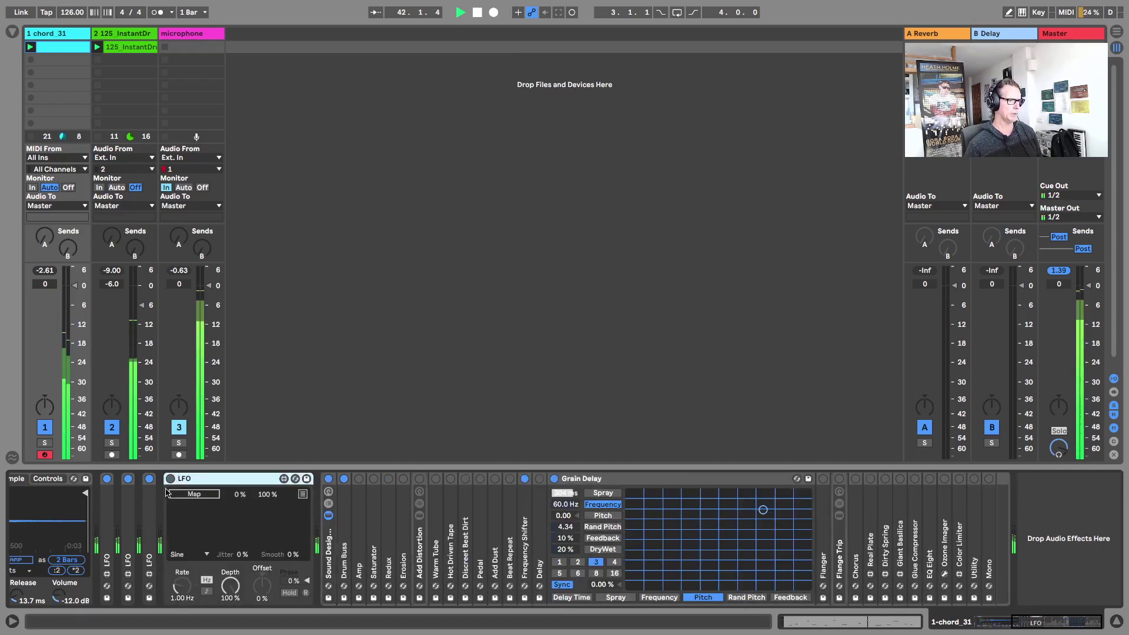
{"action": "left_click", "coordinate": [184, 495]}
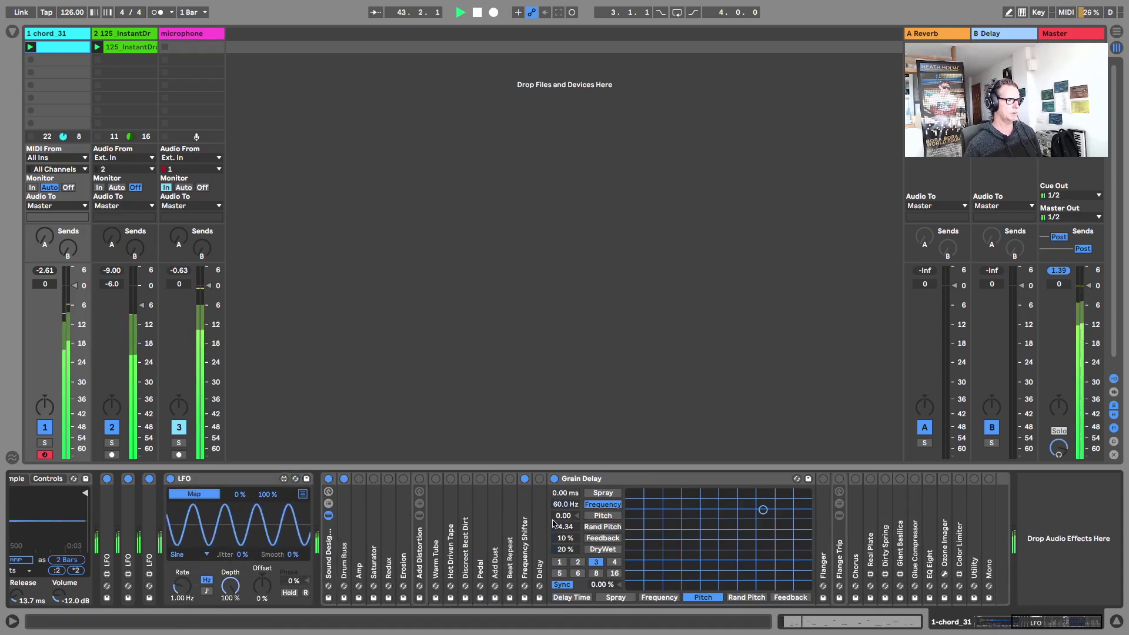
{"action": "left_click", "coordinate": [563, 516]}
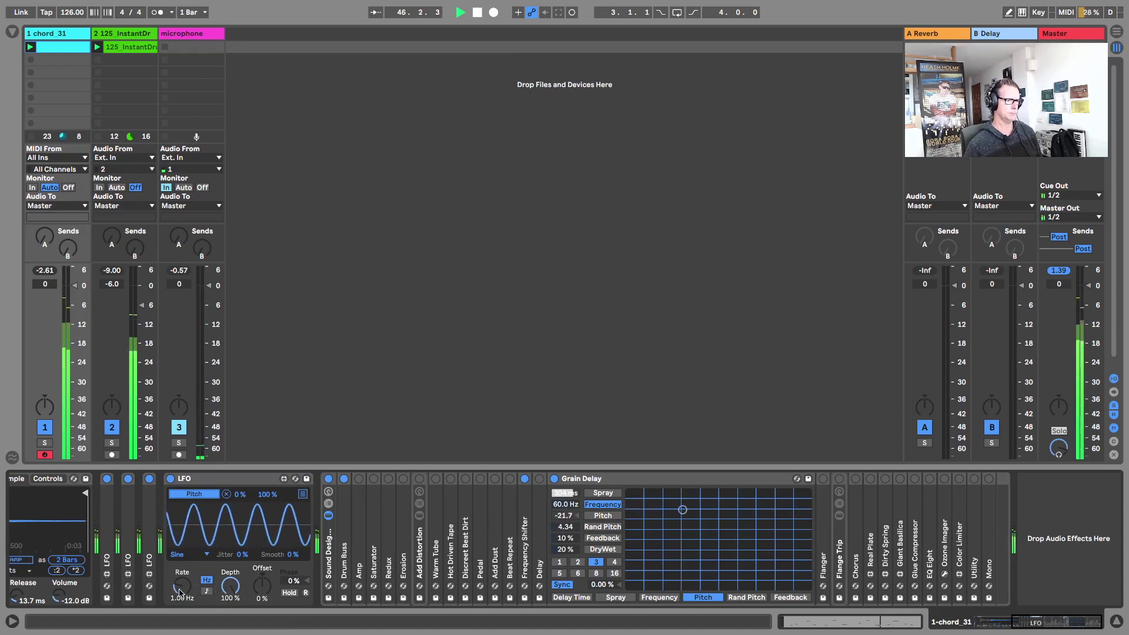
Step: Limit the Pitch mapping to 18–83%, slow its LFO's rate to 0.21 Hz, fold the LFO and stop playback
{"action": "left_click_drag", "start_coordinate": [239, 499], "coordinate": [267, 502]}
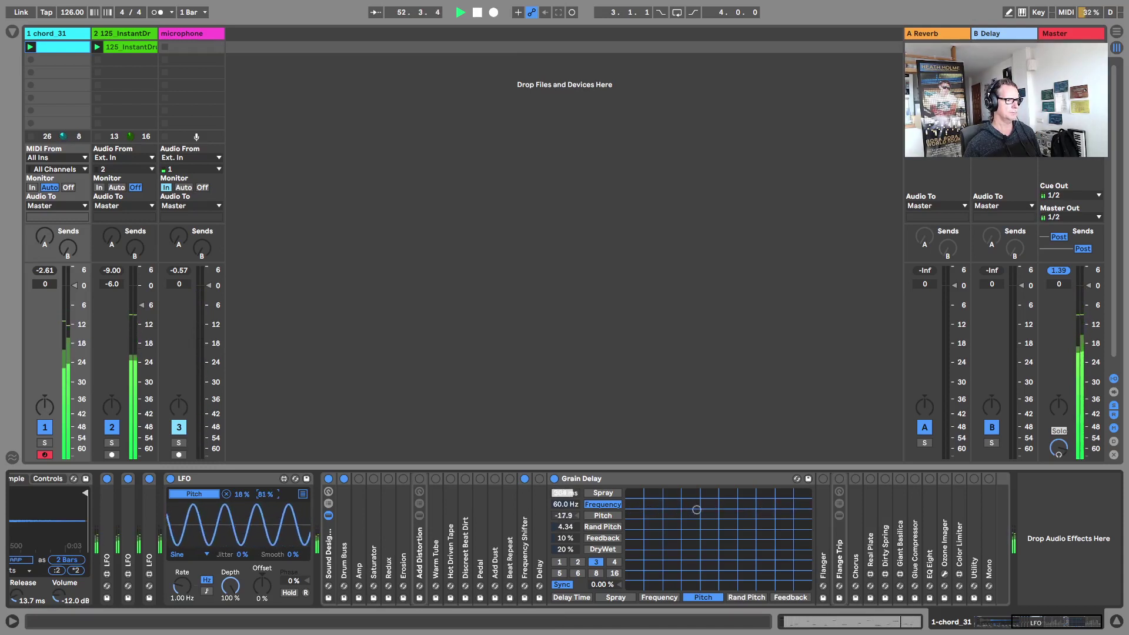
{"action": "left_click_drag", "start_coordinate": [267, 503], "coordinate": [267, 493]}
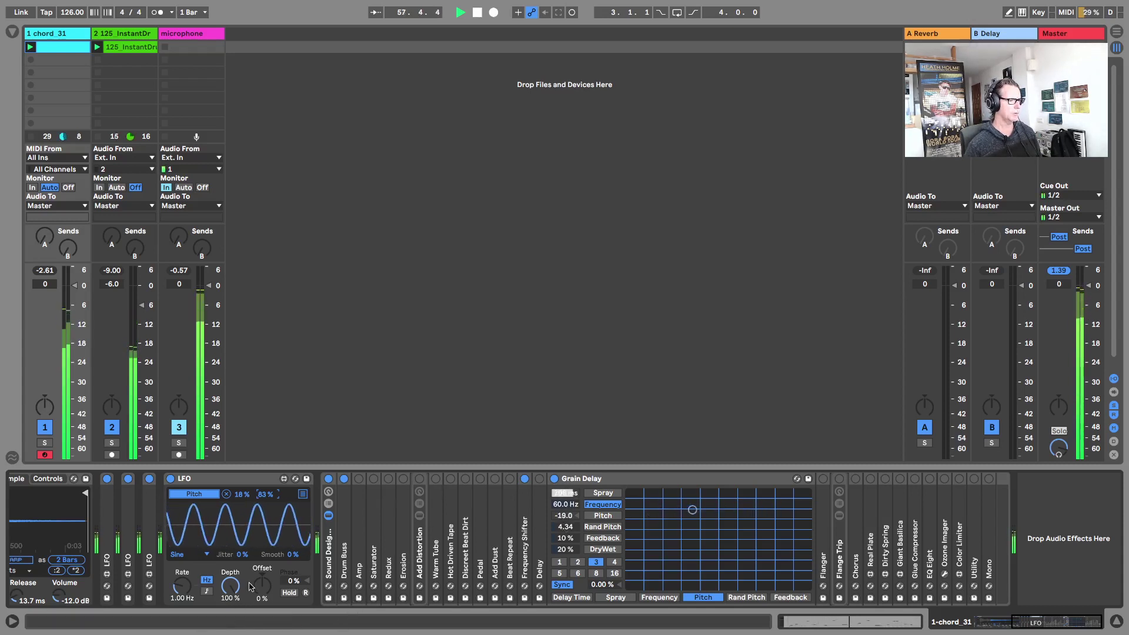
{"action": "left_click_drag", "start_coordinate": [168, 595], "coordinate": [169, 620]}
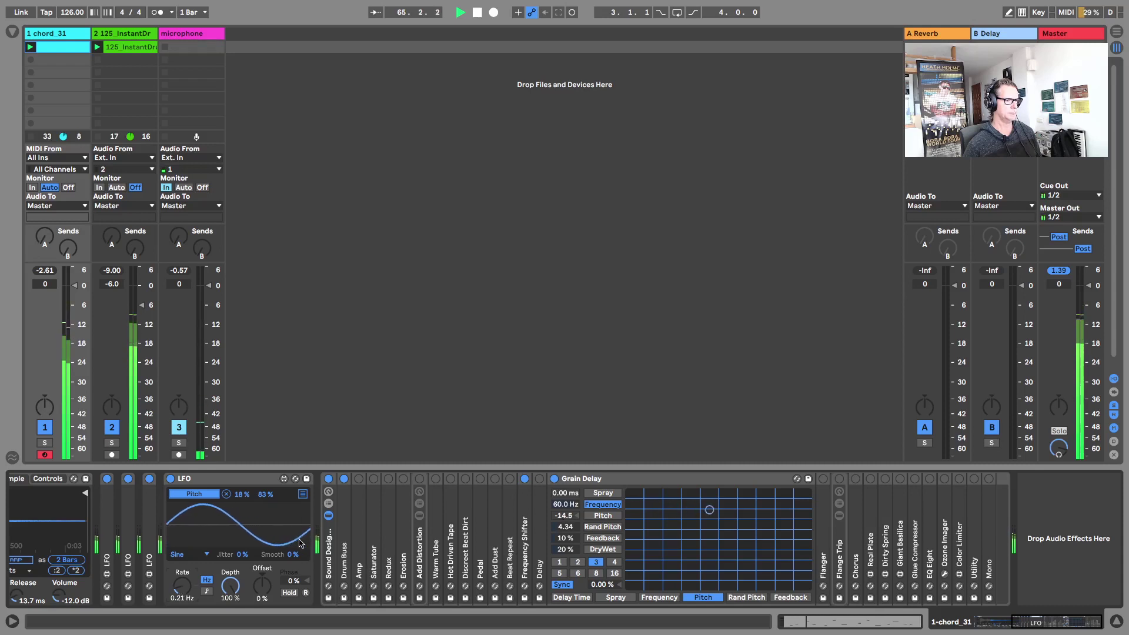
{"action": "double_click", "coordinate": [202, 478]}
{"action": "key", "text": "space"}
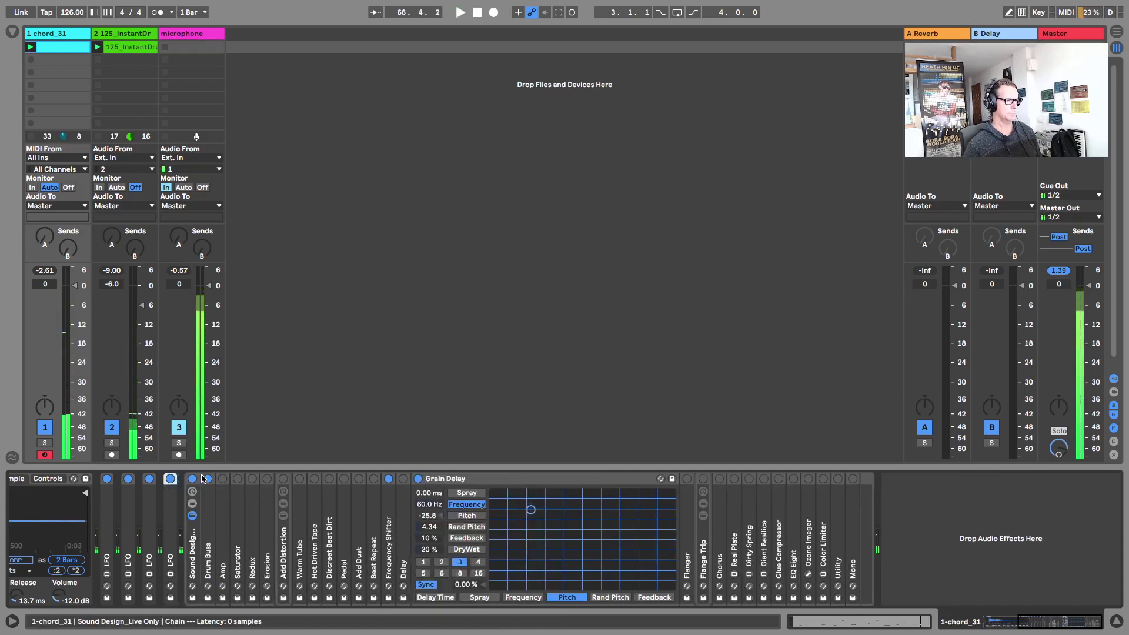
Step: Fold Grain Delay, restart the loop, and switch on and unfold the rack's Chorus
{"action": "left_click", "coordinate": [470, 479]}
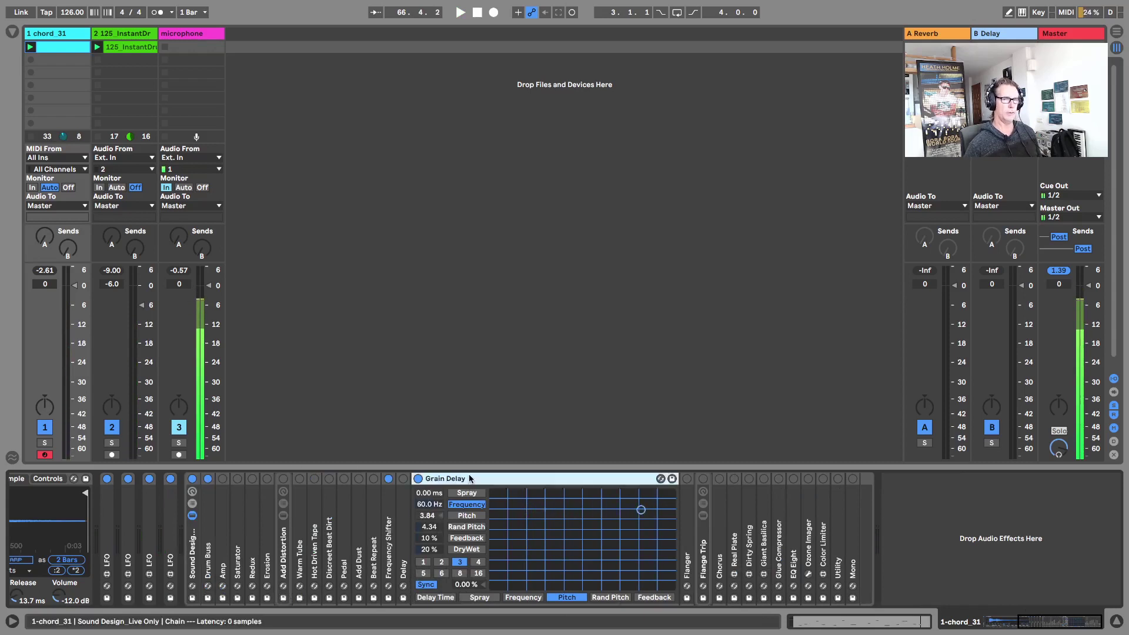
{"action": "double_click", "coordinate": [471, 478]}
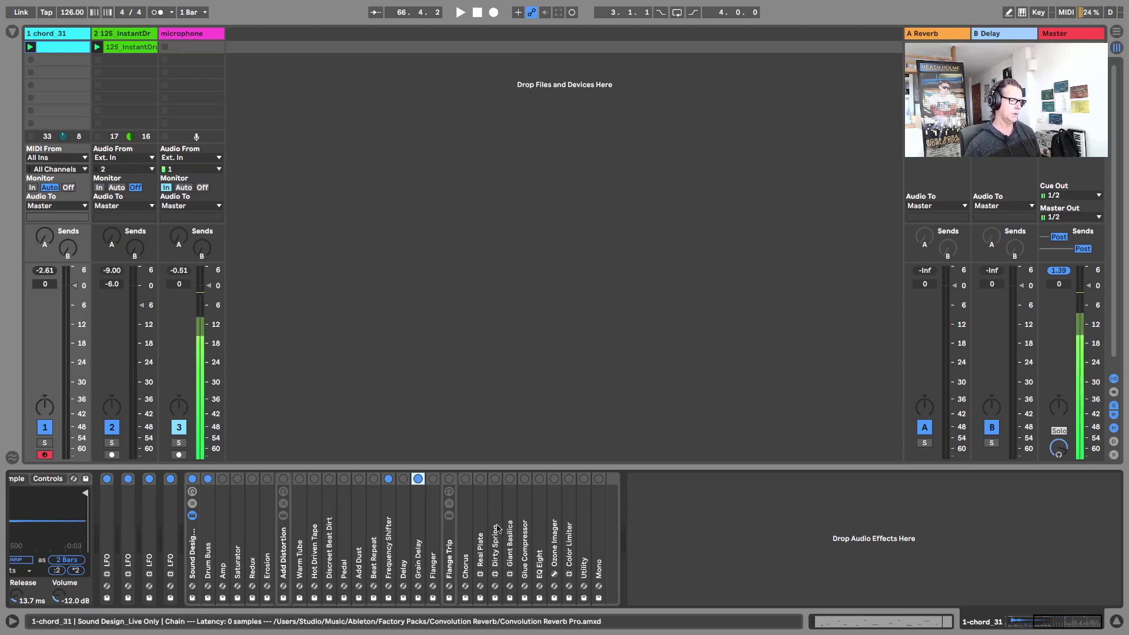
{"action": "key", "text": "space"}
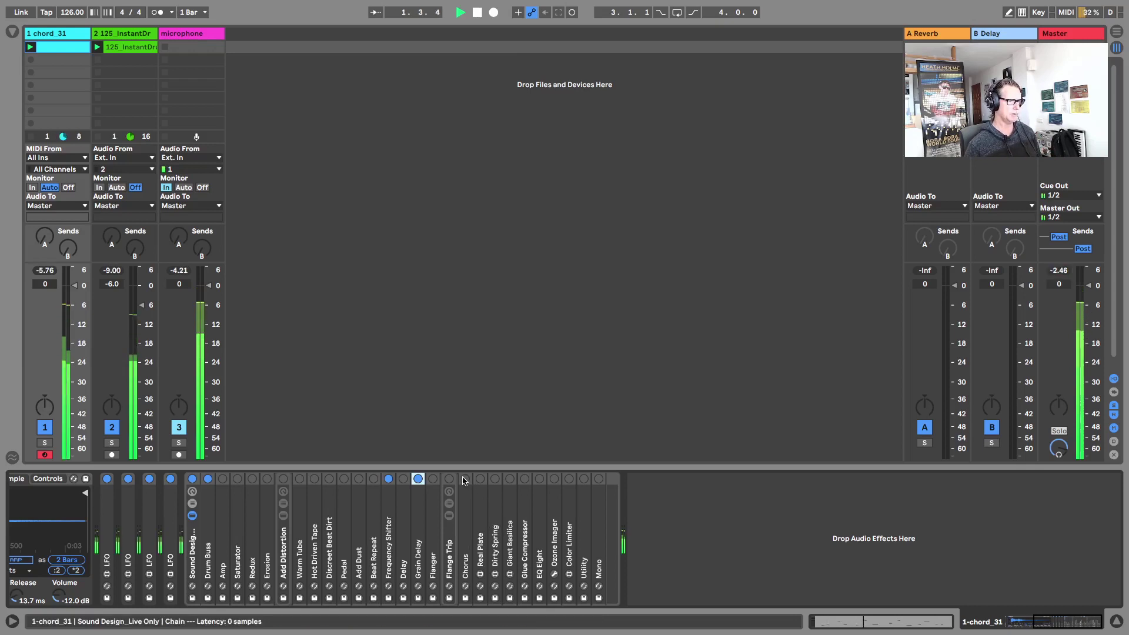
{"action": "left_click", "coordinate": [465, 479]}
{"action": "double_click", "coordinate": [465, 504]}
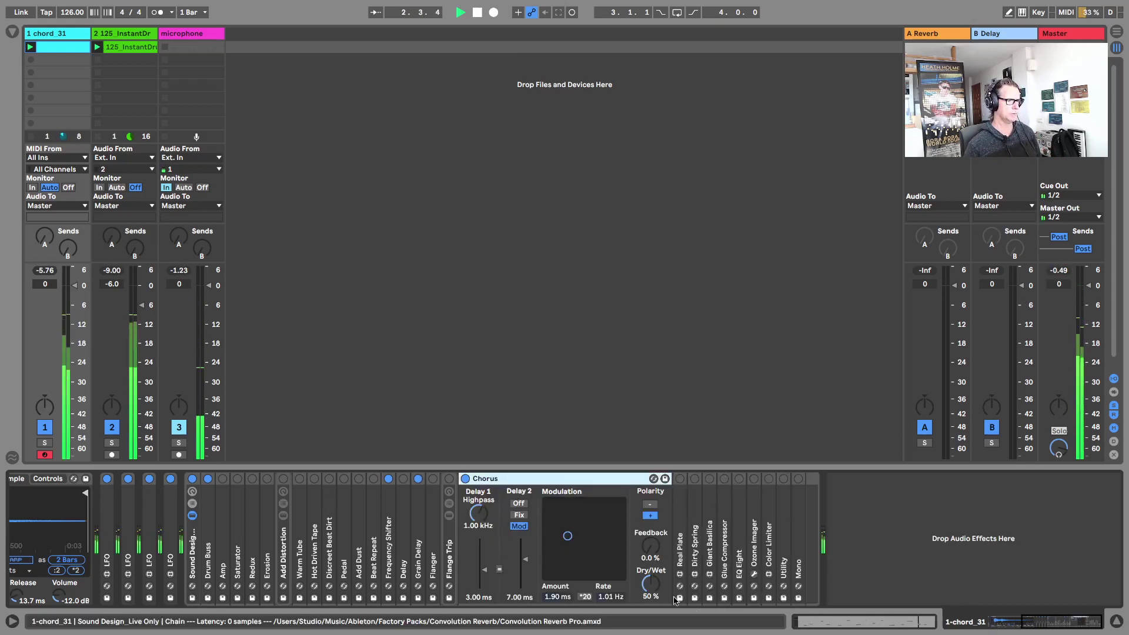
Step: Bypass and re-enable Chorus to compare the sound, and fold the device
{"action": "left_click", "coordinate": [465, 478]}
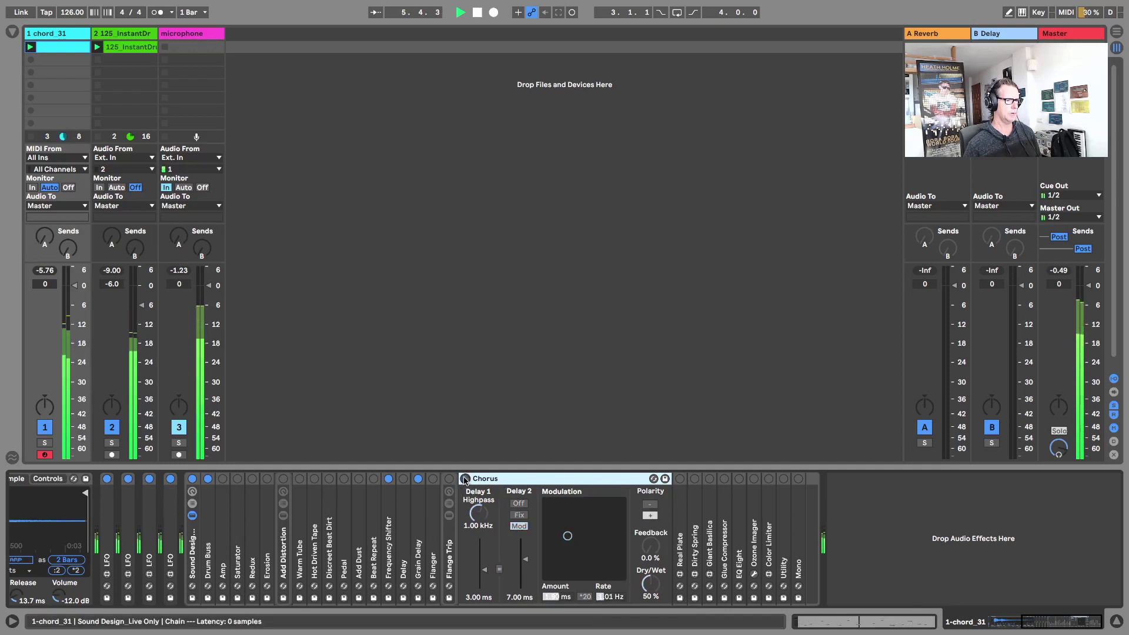
{"action": "left_click", "coordinate": [465, 479]}
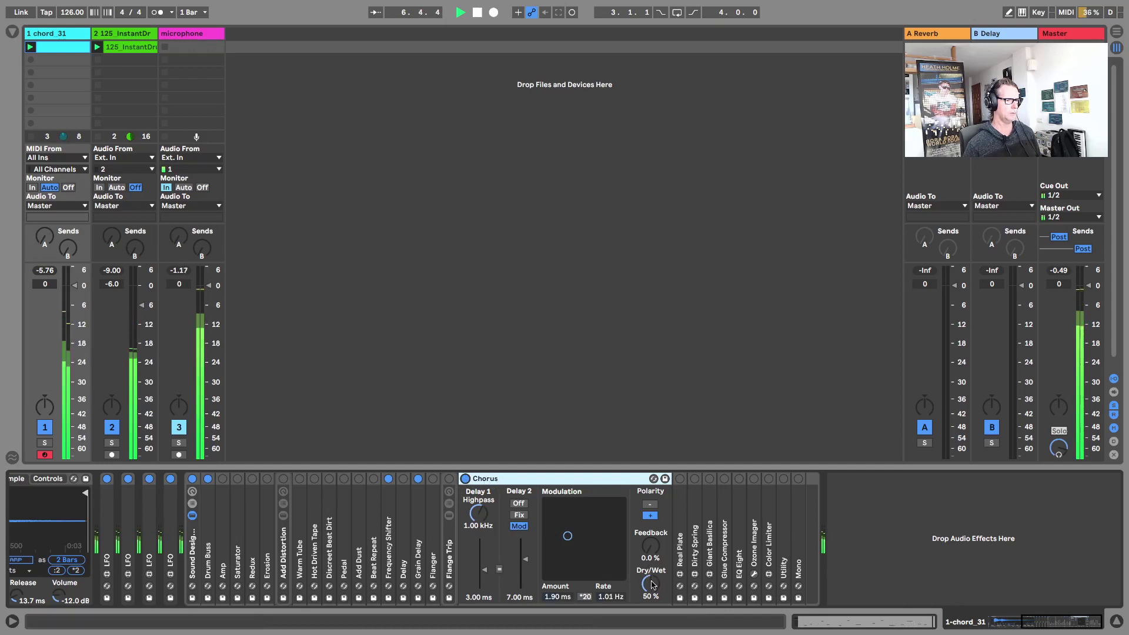
{"action": "double_click", "coordinate": [488, 479]}
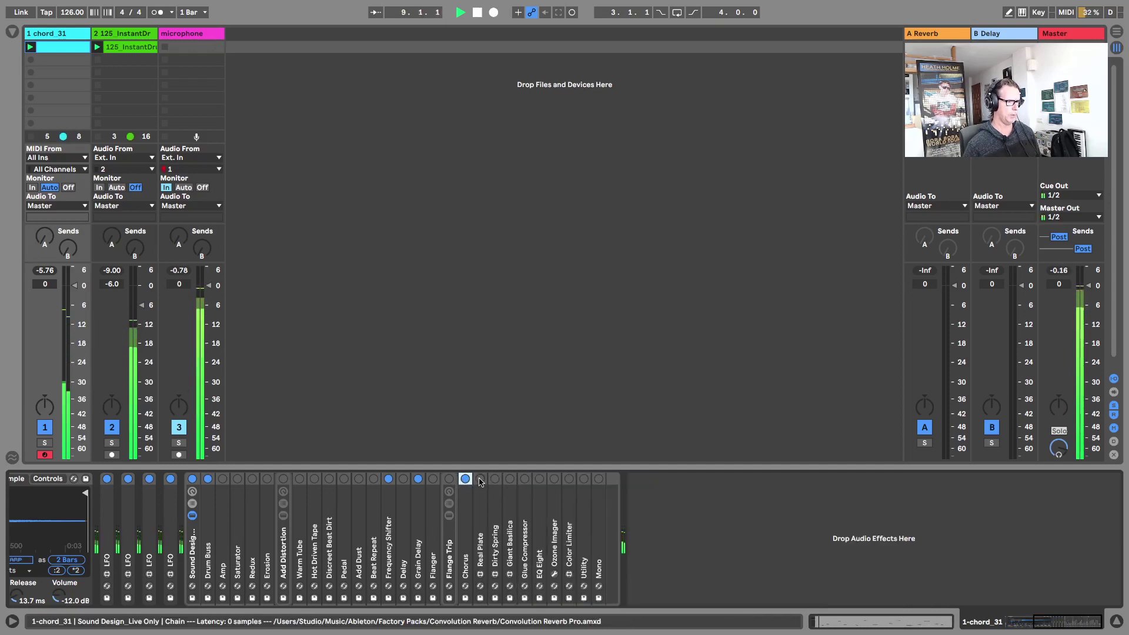
Step: Briefly audition the rack's Real Plate and Giant Basilica reverbs against the playing loop
{"action": "left_click", "coordinate": [480, 478]}
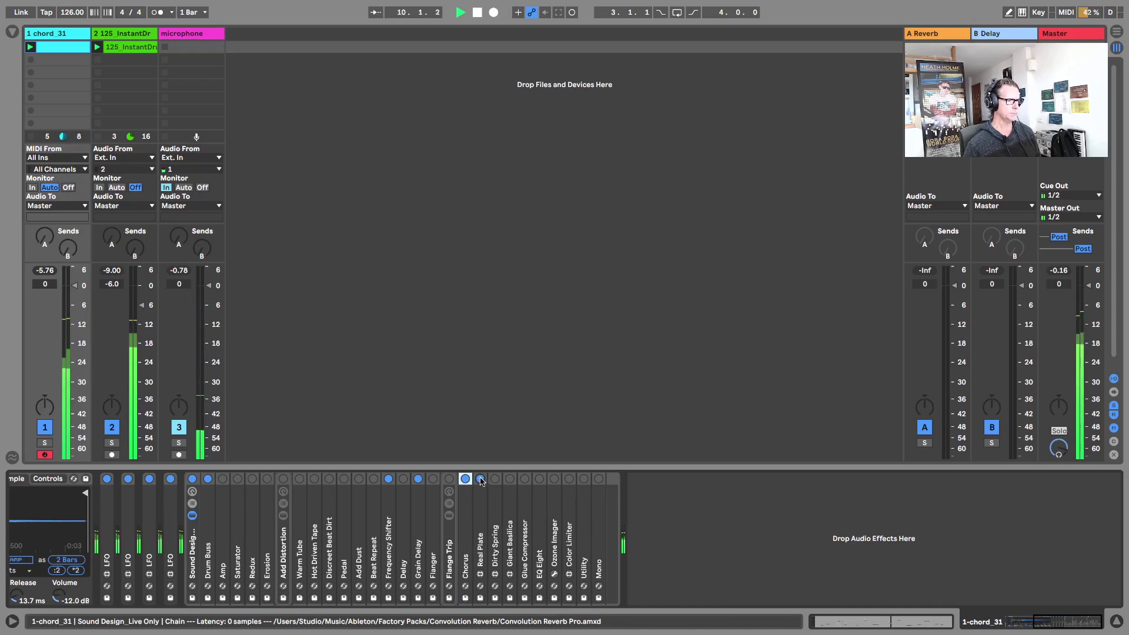
{"action": "left_click", "coordinate": [480, 478]}
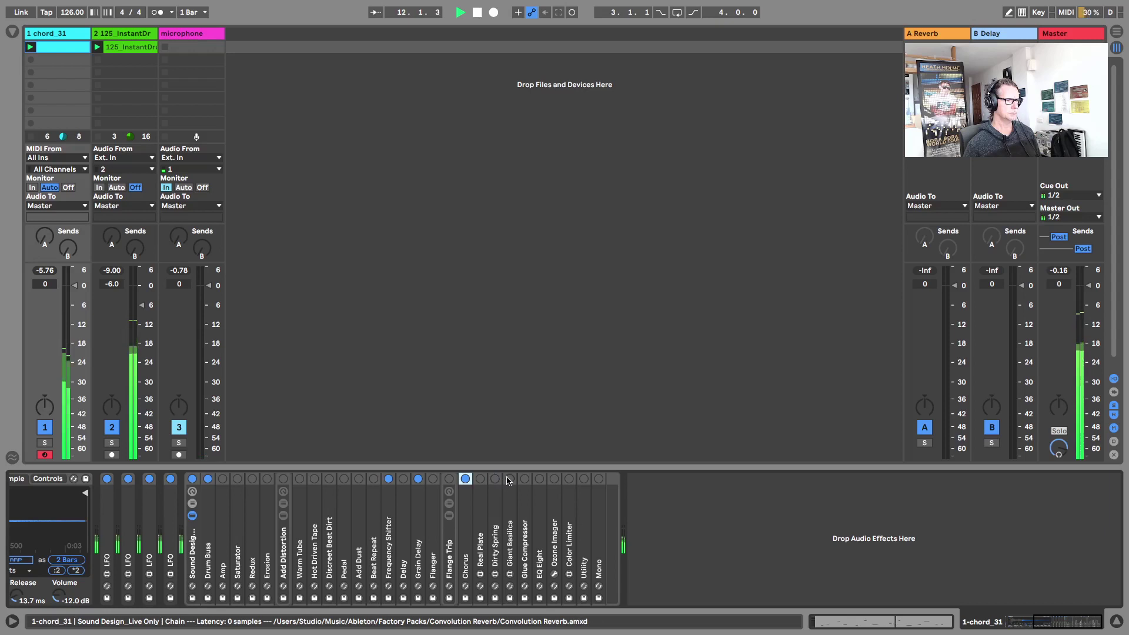
{"action": "left_click", "coordinate": [509, 479]}
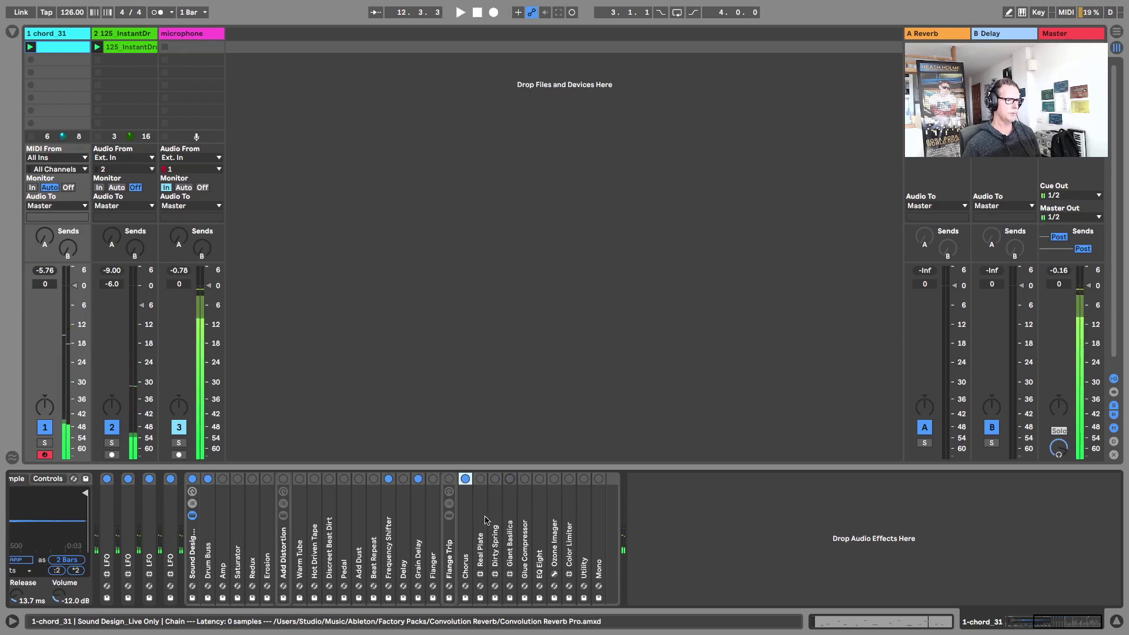
Step: Unfold Dirty Spring and locate the Convolution Reverb devices among the browser's Max for Live audio effects
{"action": "double_click", "coordinate": [495, 512]}
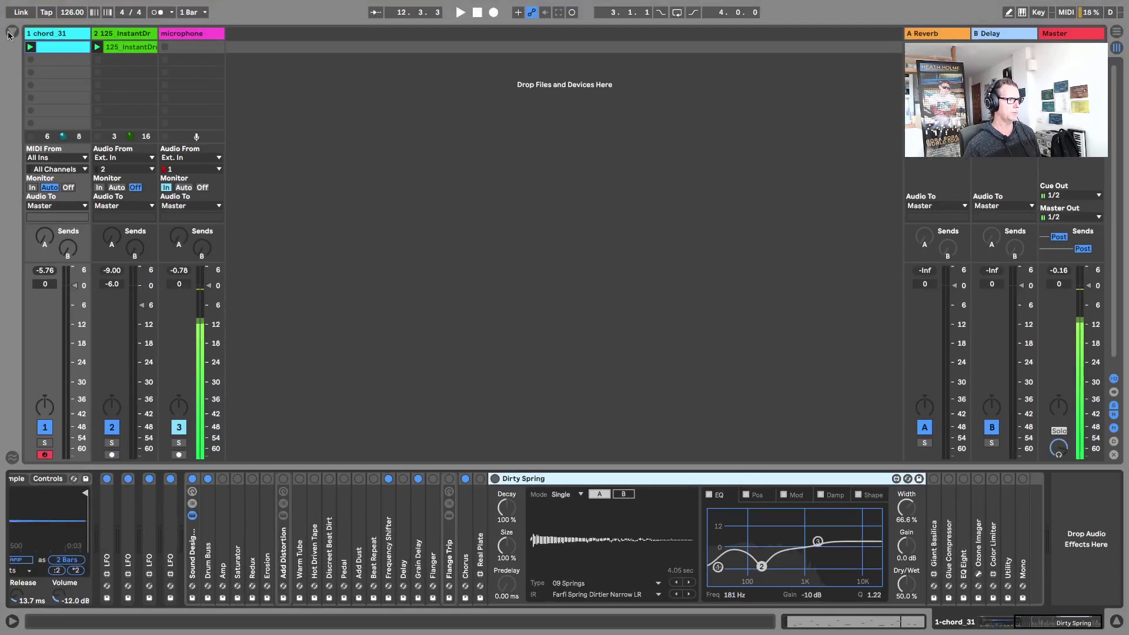
{"action": "left_click", "coordinate": [13, 32]}
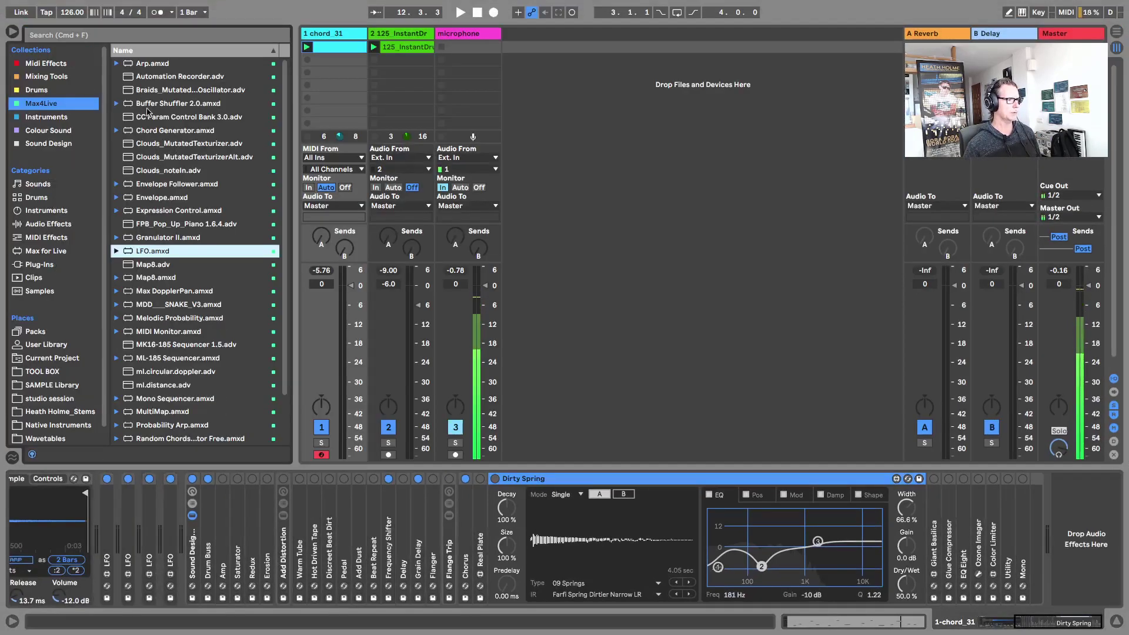
{"action": "scroll", "coordinate": [196, 199], "scroll_direction": "down", "scroll_amount": 2}
{"action": "scroll", "coordinate": [196, 200], "scroll_direction": "up", "scroll_amount": 2}
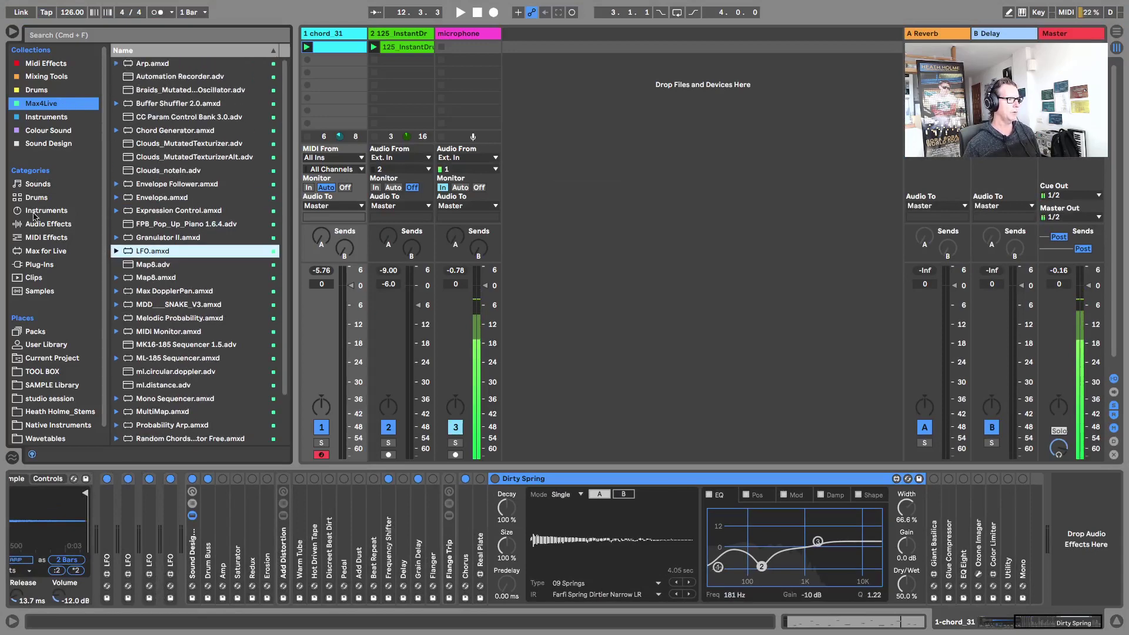
{"action": "left_click", "coordinate": [45, 251]}
{"action": "scroll", "coordinate": [134, 184], "scroll_direction": "up", "scroll_amount": 15}
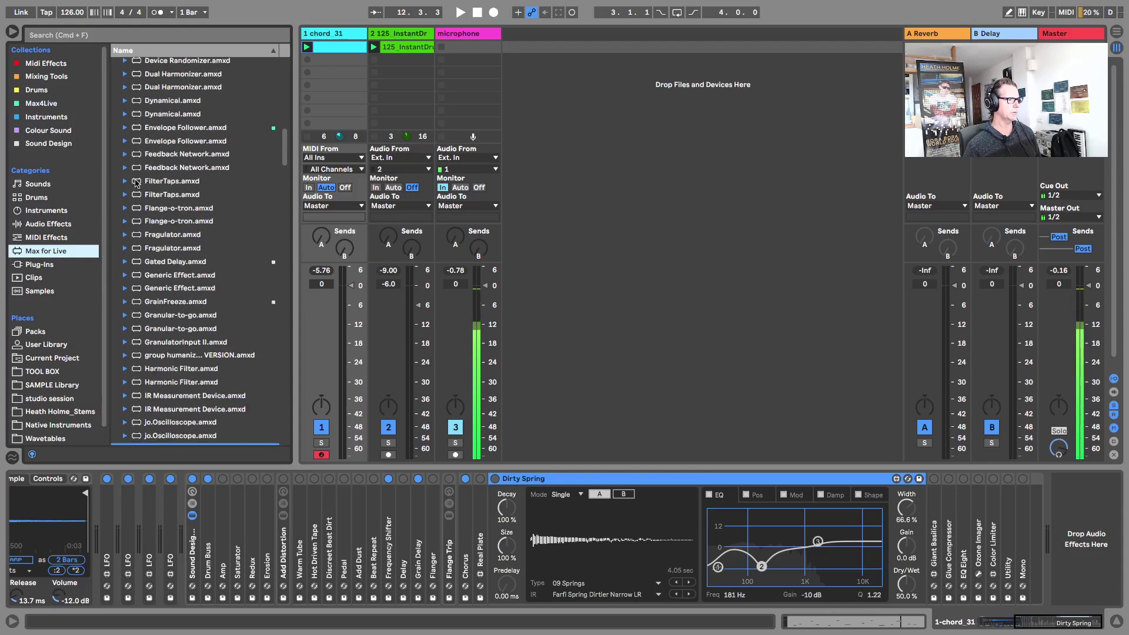
{"action": "scroll", "coordinate": [134, 184], "scroll_direction": "up", "scroll_amount": 2}
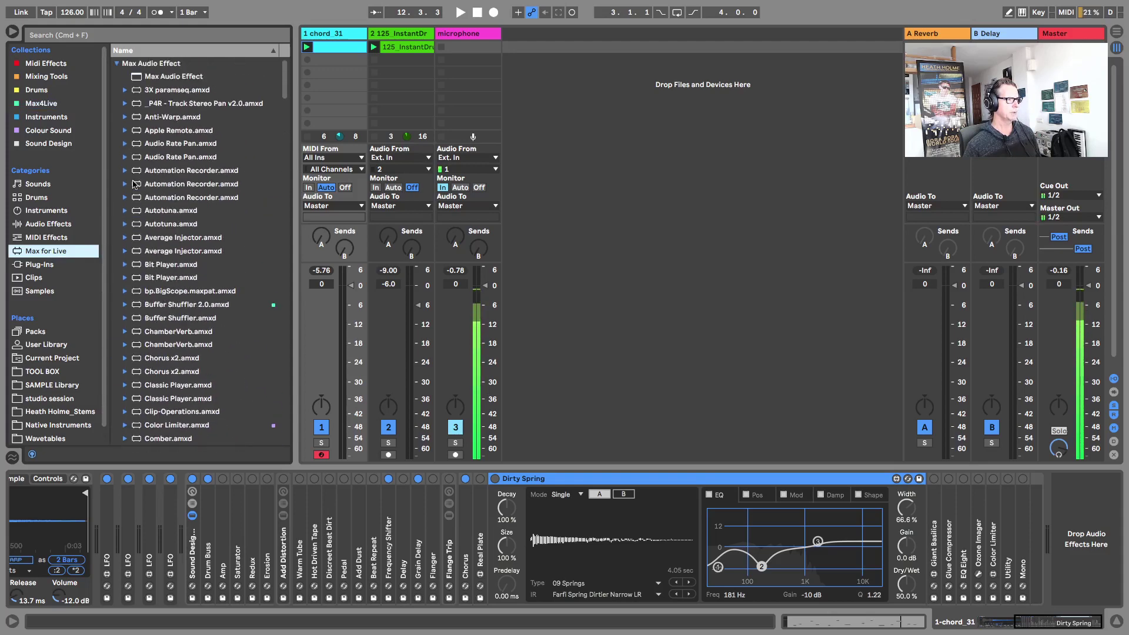
{"action": "left_click", "coordinate": [117, 63]}
{"action": "left_click", "coordinate": [116, 64]}
{"action": "scroll", "coordinate": [188, 149], "scroll_direction": "down", "scroll_amount": 12}
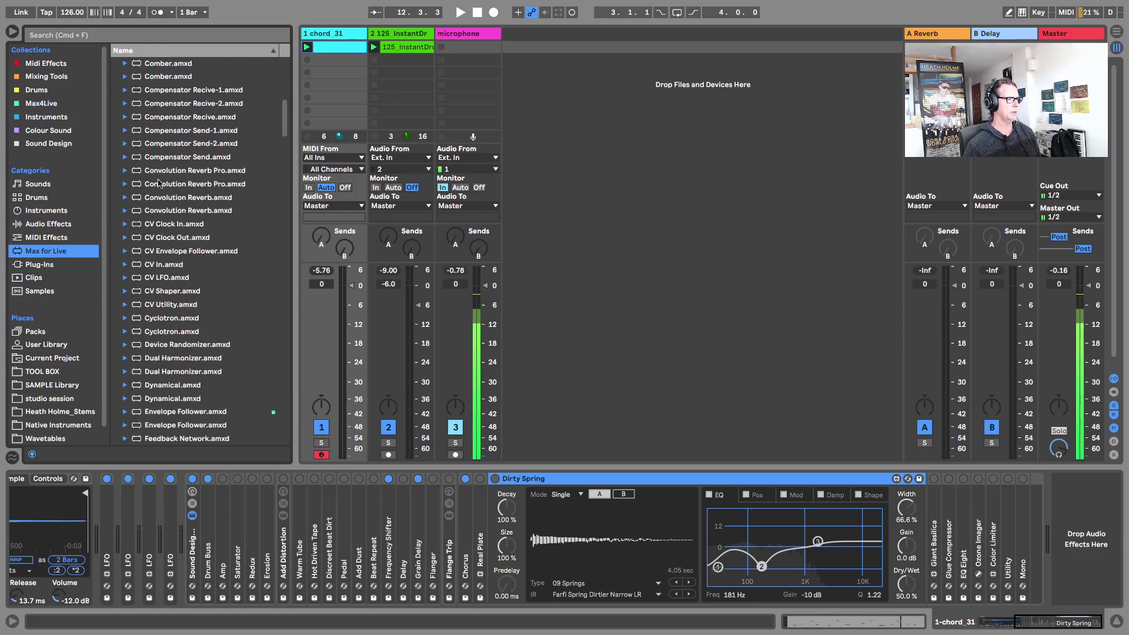
{"action": "scroll", "coordinate": [190, 168], "scroll_direction": "up", "scroll_amount": 2}
{"action": "left_click_drag", "start_coordinate": [175, 197], "coordinate": [187, 243]}
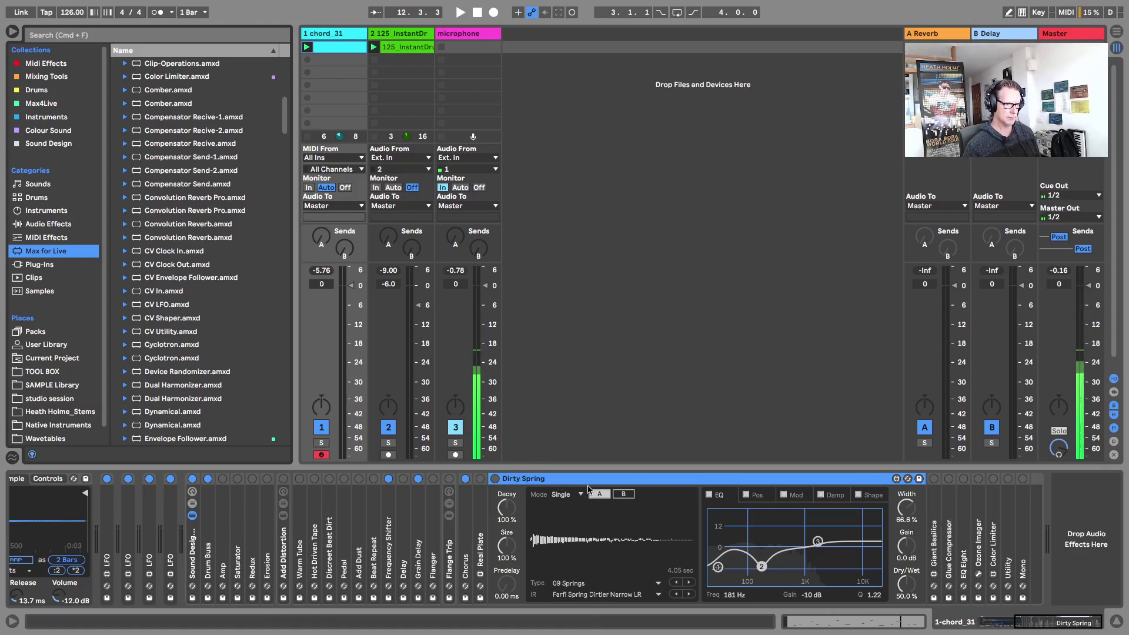
Step: Unfold Giant Basilica beside Dirty Spring to view both reverbs, and fold the two devices again
{"action": "left_click", "coordinate": [936, 521]}
{"action": "double_click", "coordinate": [936, 520]}
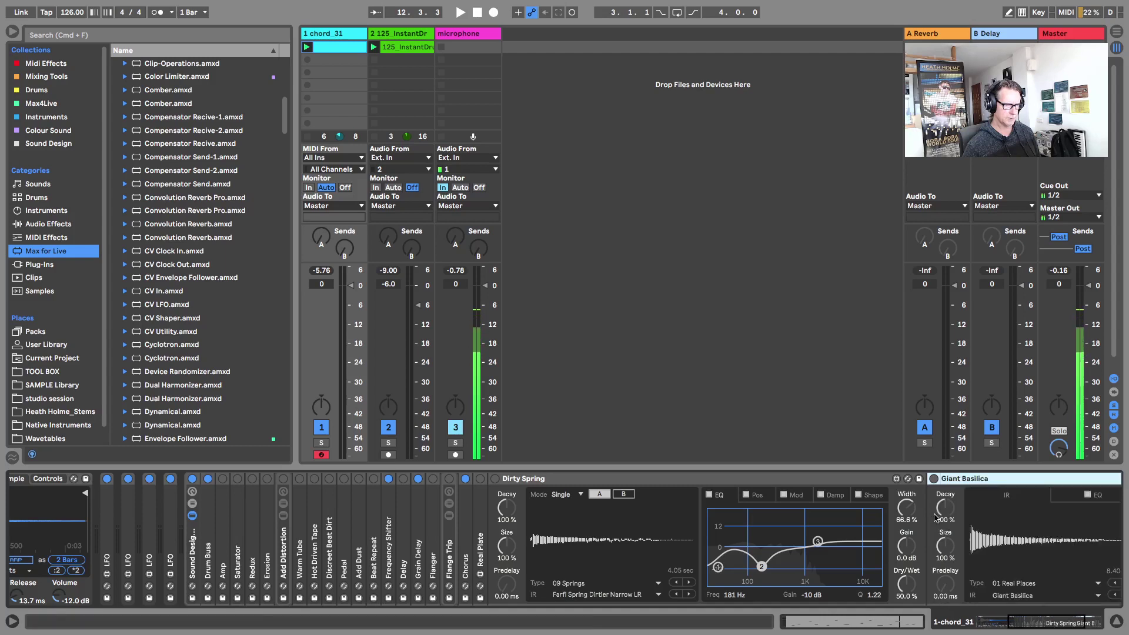
{"action": "double_click", "coordinate": [534, 479]}
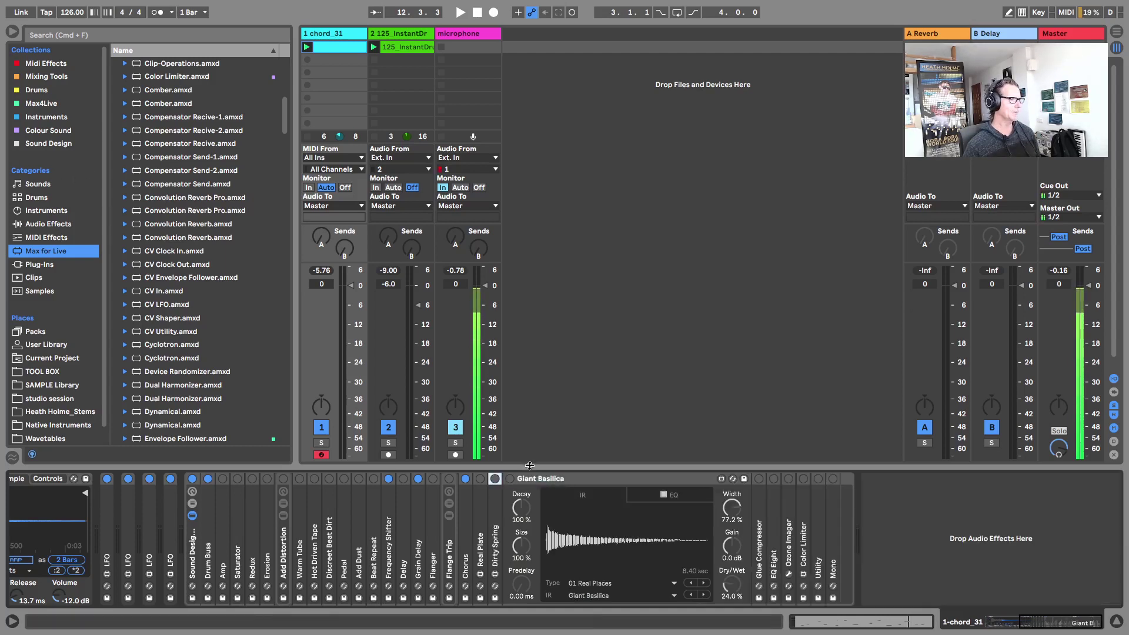
{"action": "double_click", "coordinate": [538, 478]}
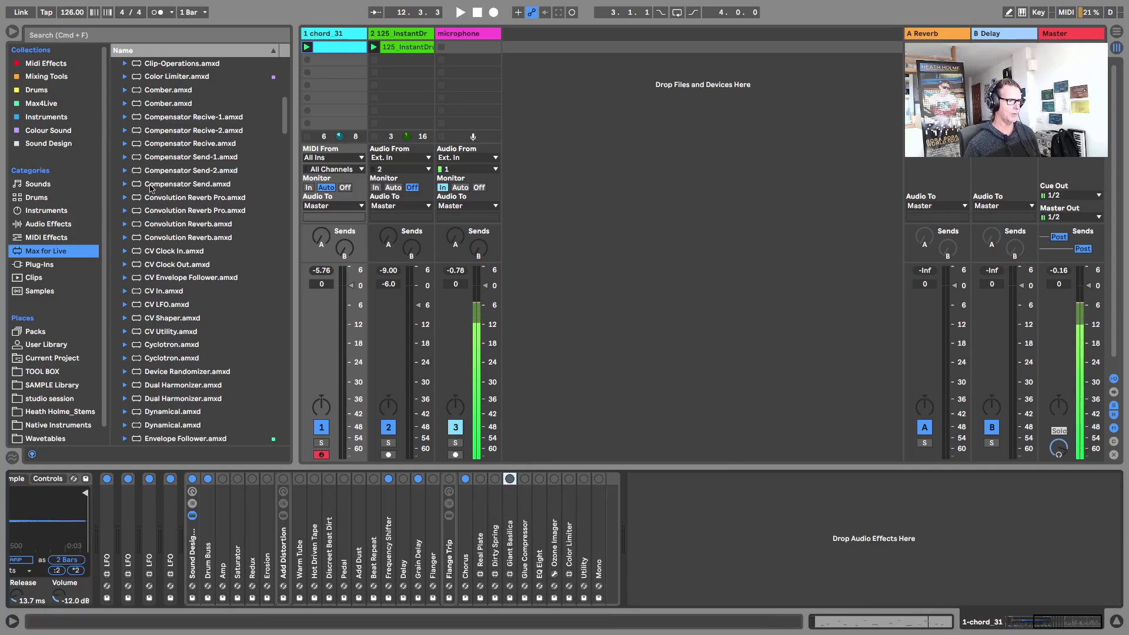
Step: Look over the Convolution Reverb Pro preset list, collapse it, and inspect Dirty Spring's settings before folding it
{"action": "left_click", "coordinate": [125, 197]}
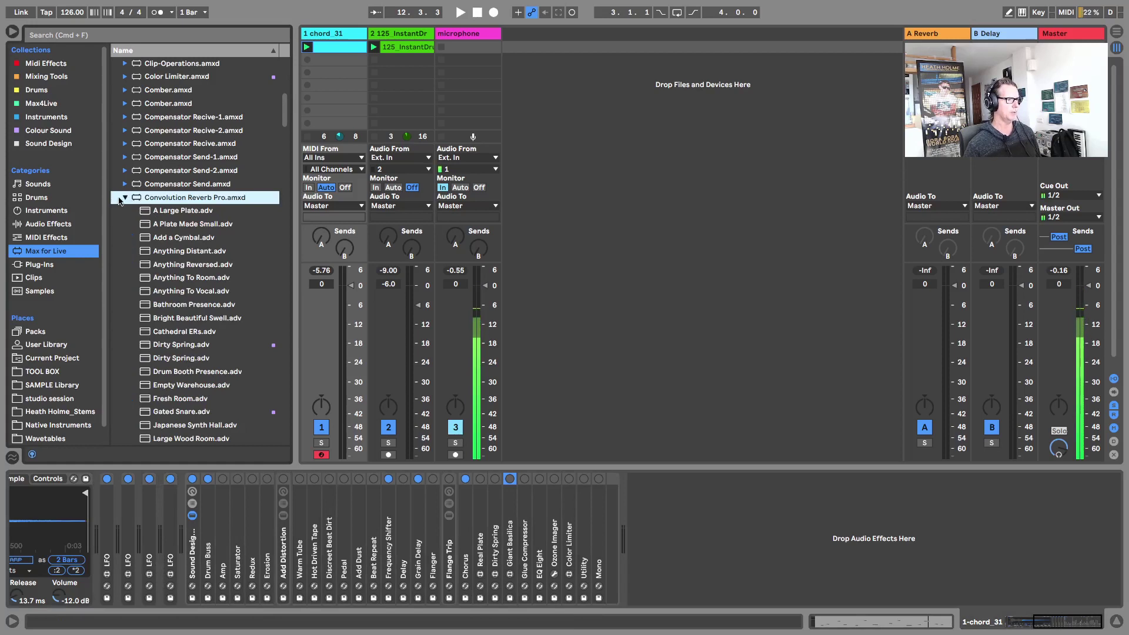
{"action": "left_click", "coordinate": [122, 199]}
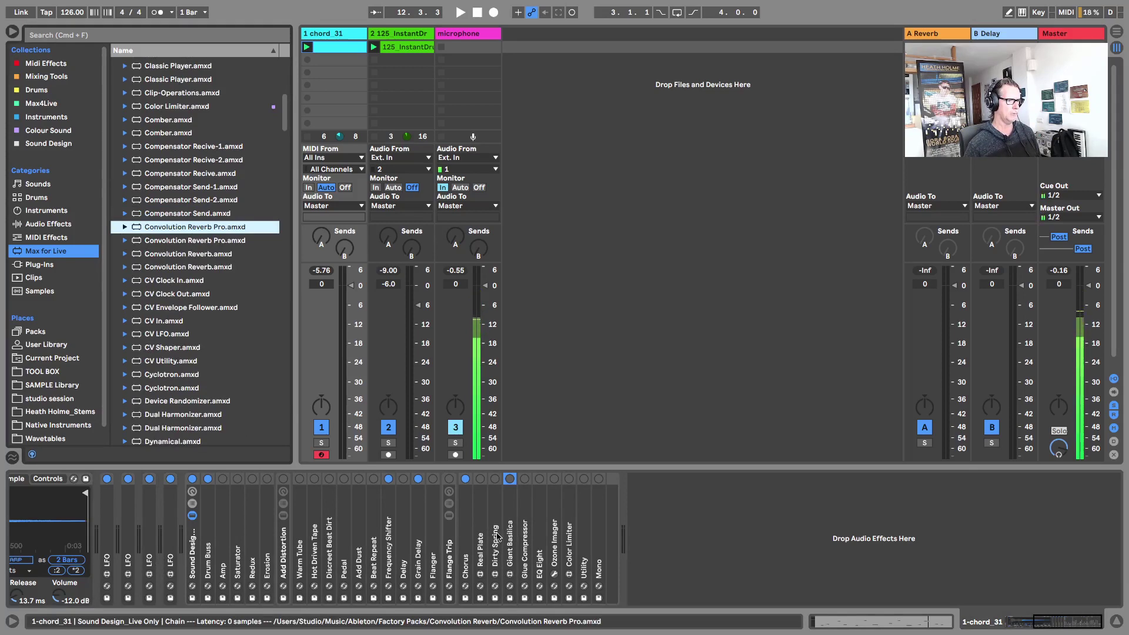
{"action": "double_click", "coordinate": [496, 525]}
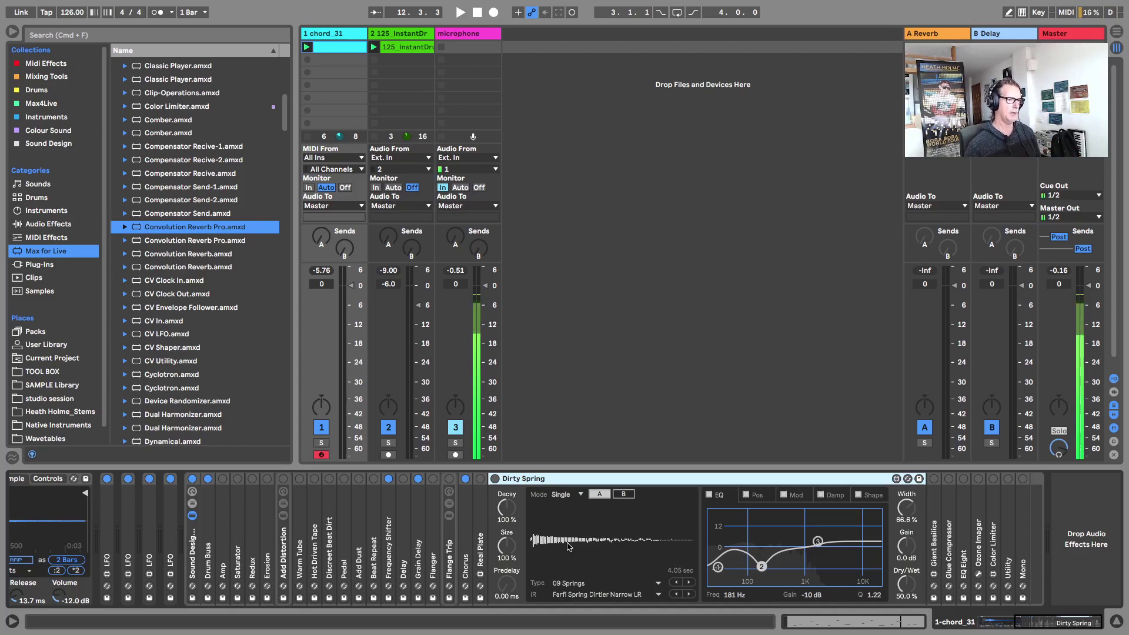
{"action": "double_click", "coordinate": [540, 479]}
Step: Switch on Dirty Spring, play the loop, set the reverb's Dry/Wet to 17.3% and fold the device
{"action": "left_click", "coordinate": [495, 478]}
{"action": "key", "text": "space"}
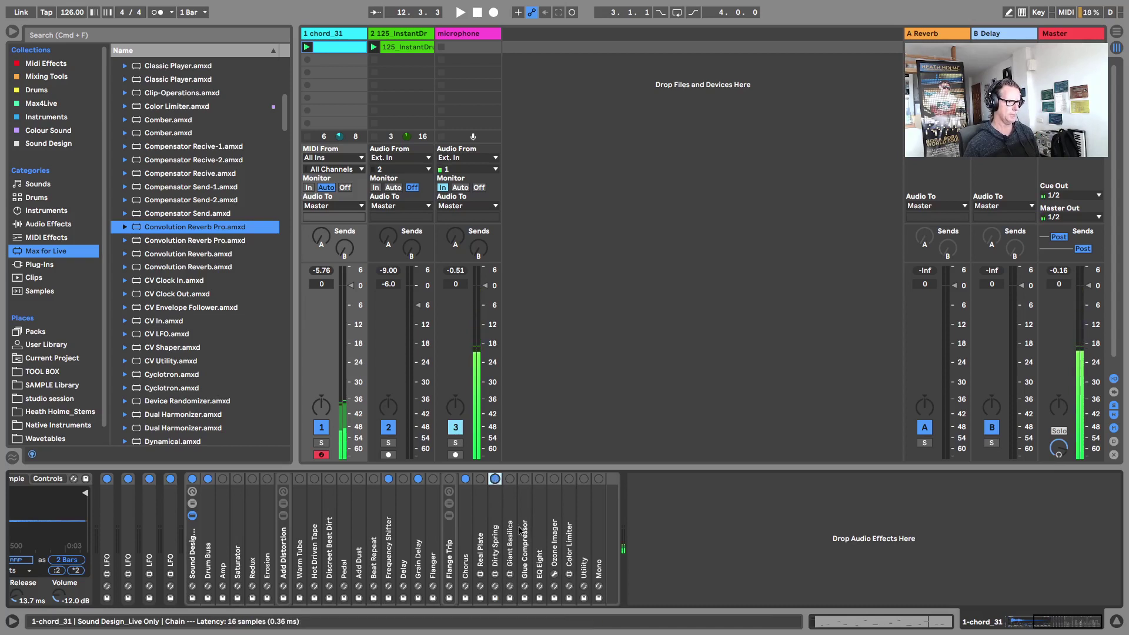
{"action": "double_click", "coordinate": [495, 508]}
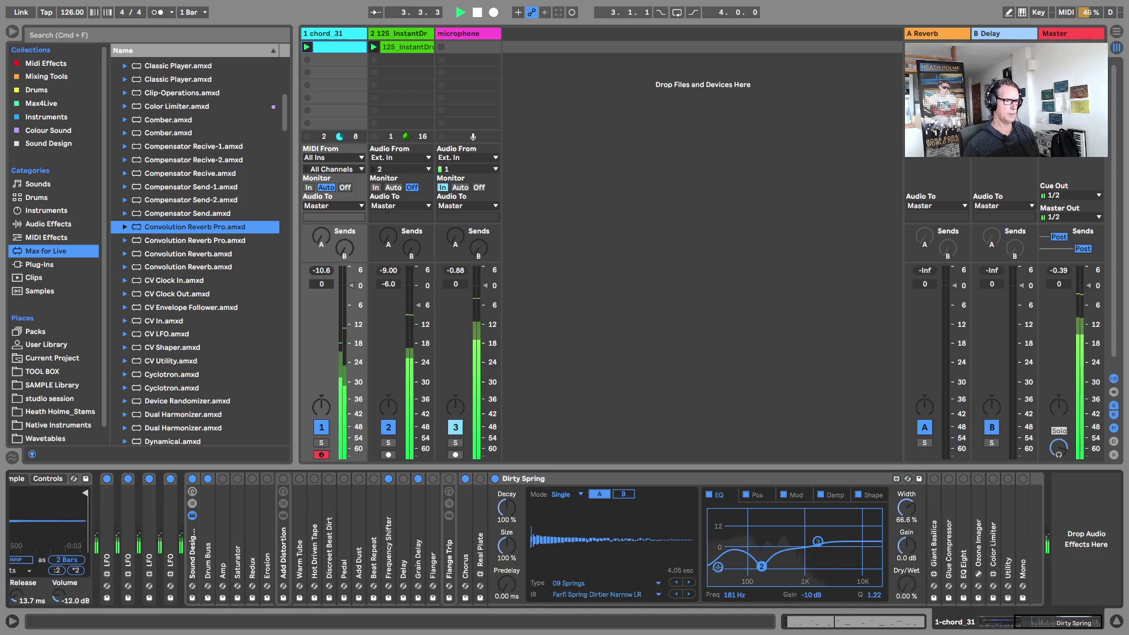
{"action": "mouse_move", "coordinate": [909, 587]}
{"action": "left_mouse_down"}
{"action": "mouse_move", "coordinate": [909, 614]}
{"action": "mouse_move", "coordinate": [909, 601]}
{"action": "left_mouse_up"}
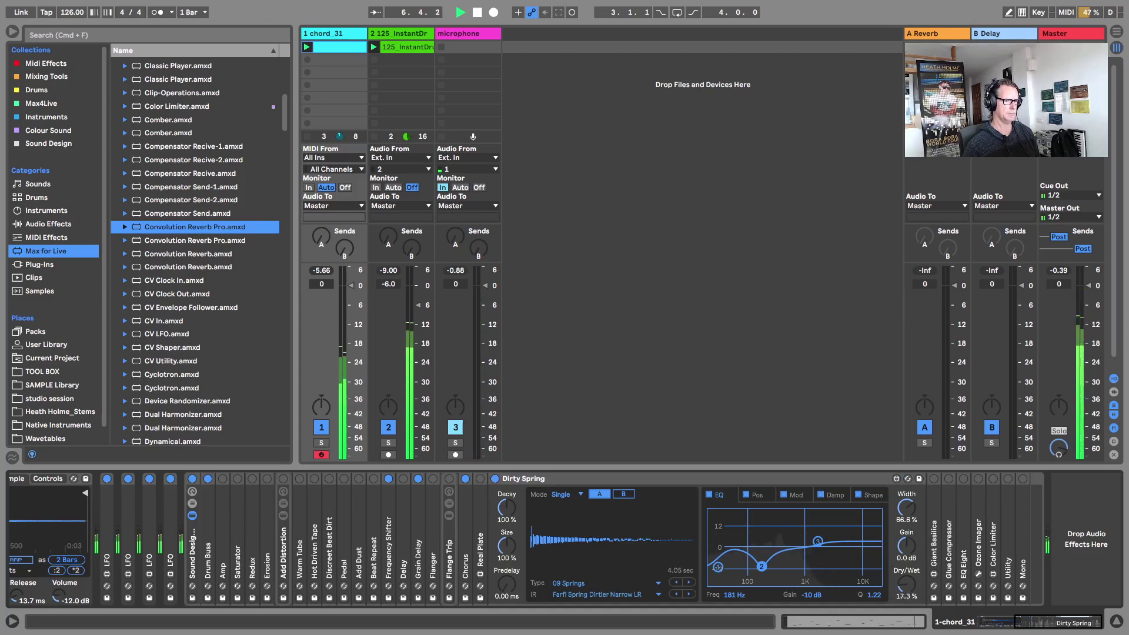
{"action": "key", "text": "space"}
{"action": "double_click", "coordinate": [497, 479]}
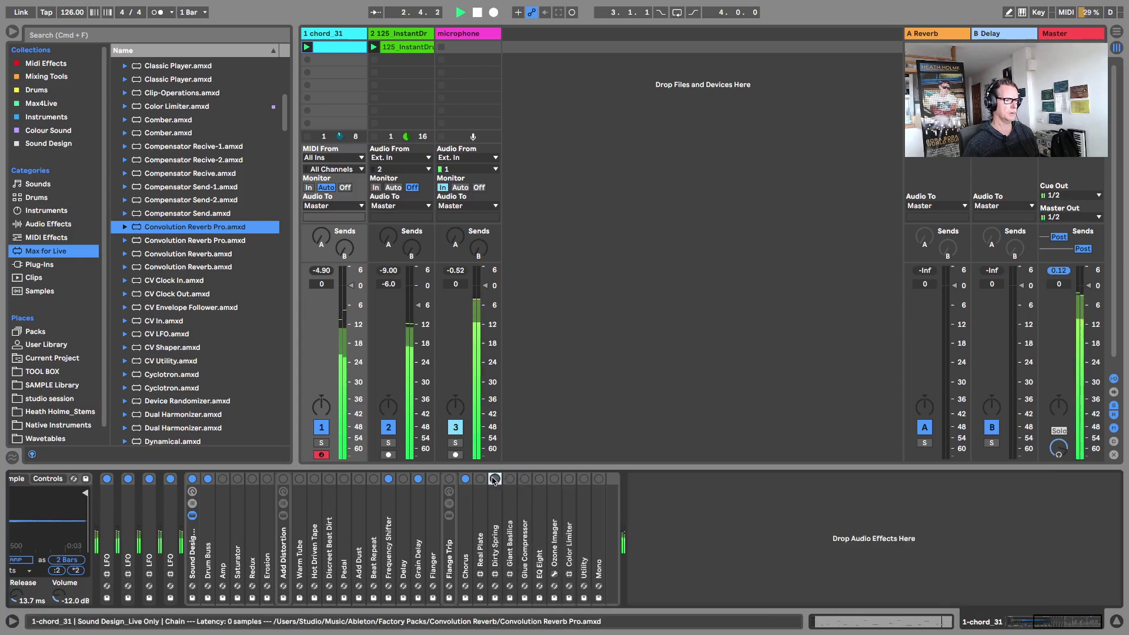
Step: Unfold and switch on the Glue Compressor, restart the loop and adjust the compressor's Attack
{"action": "key", "text": "space"}
{"action": "double_click", "coordinate": [525, 478]}
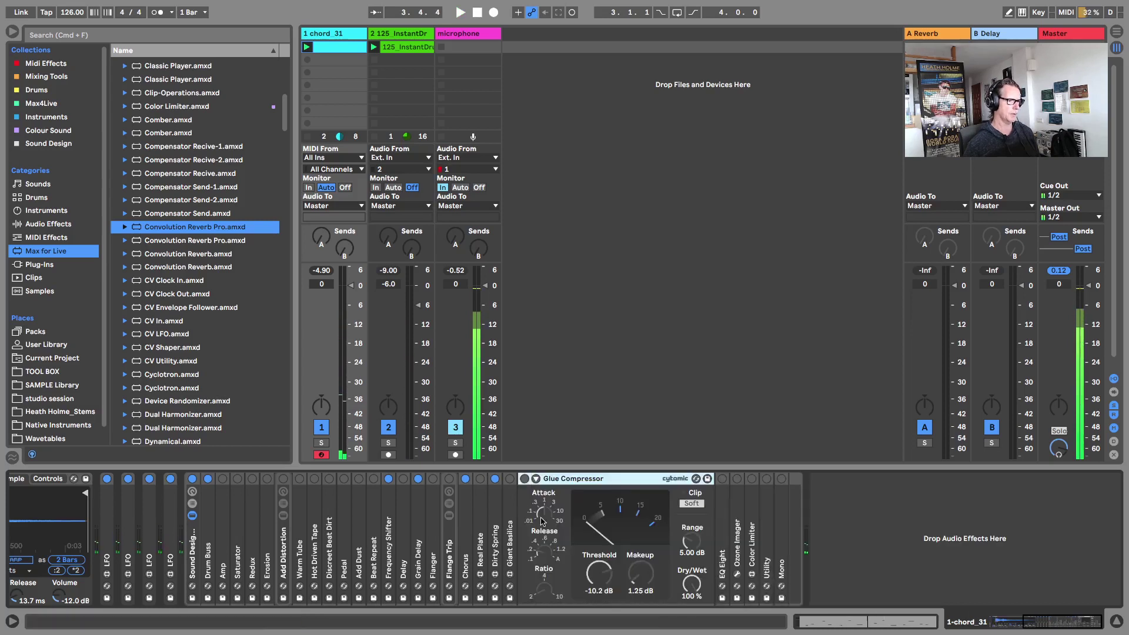
{"action": "left_click", "coordinate": [525, 479]}
{"action": "key", "text": "space"}
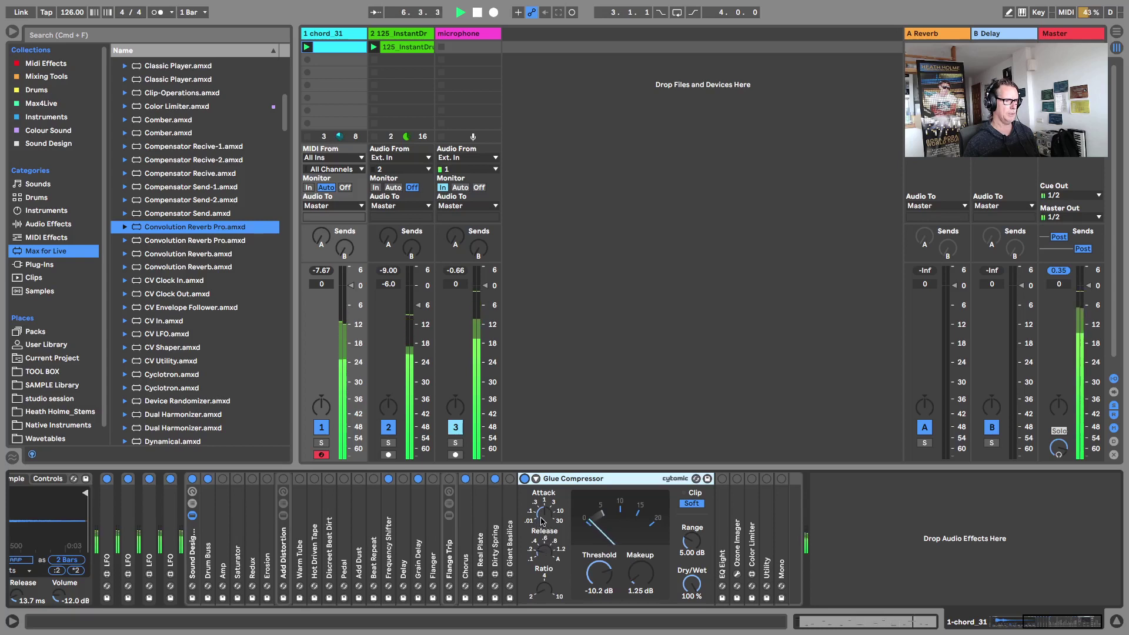
{"action": "mouse_move", "coordinate": [543, 520]}
{"action": "left_mouse_down"}
{"action": "mouse_move", "coordinate": [542, 503]}
{"action": "mouse_move", "coordinate": [546, 516]}
{"action": "left_mouse_up"}
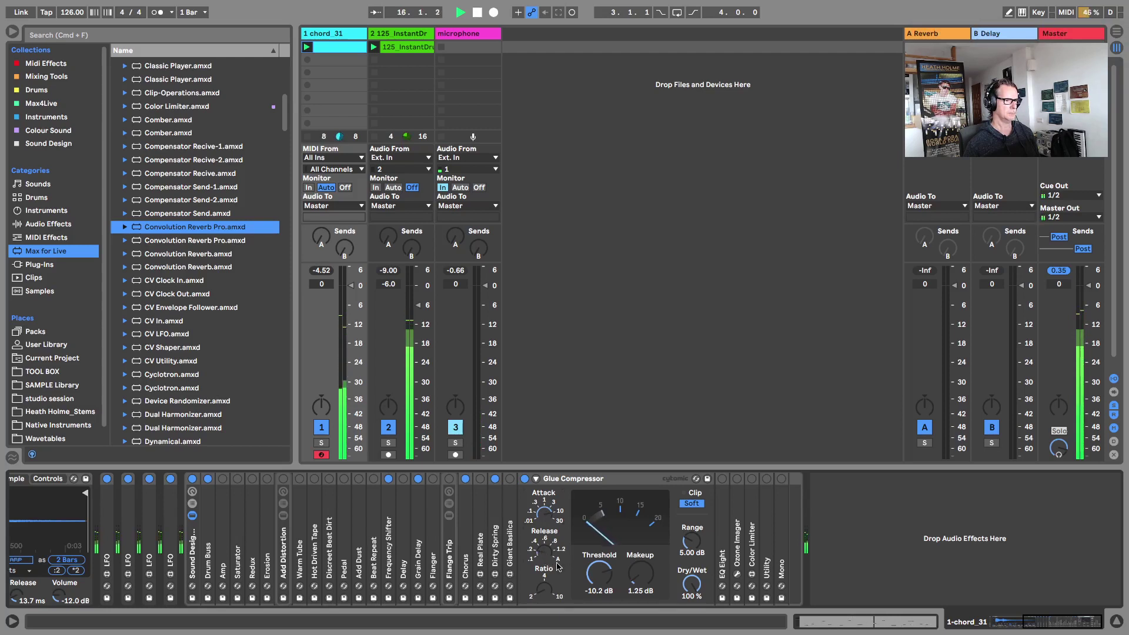
Step: Compare the loop with the Glue Compressor off and on, fold the device and stop playback
{"action": "left_click", "coordinate": [525, 480]}
{"action": "left_click", "coordinate": [524, 480]}
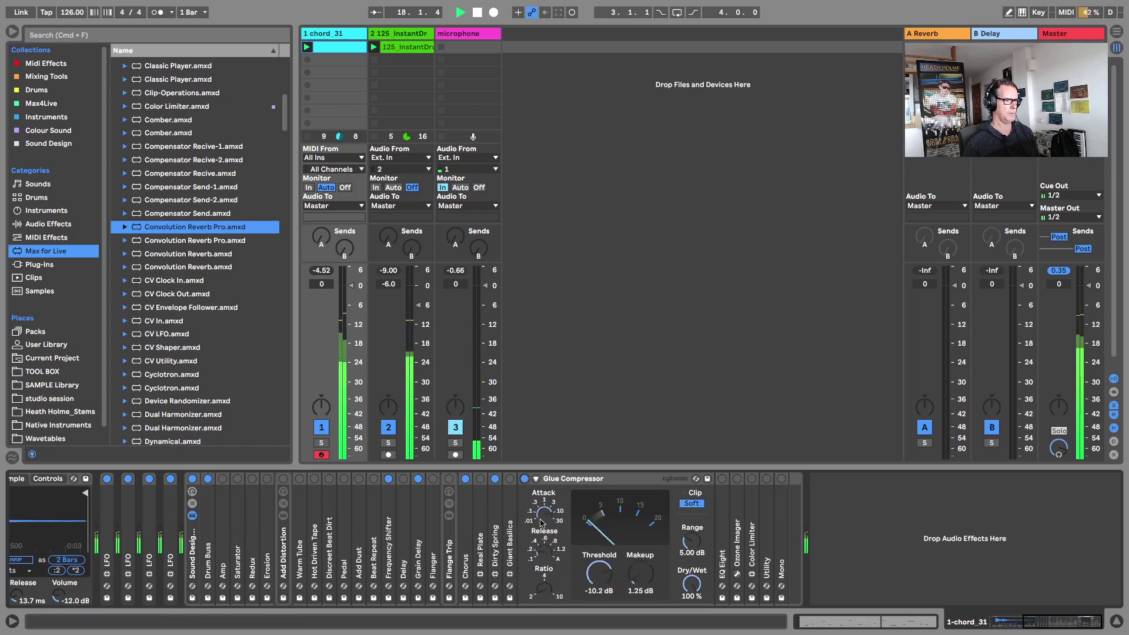
{"action": "left_click", "coordinate": [536, 479]}
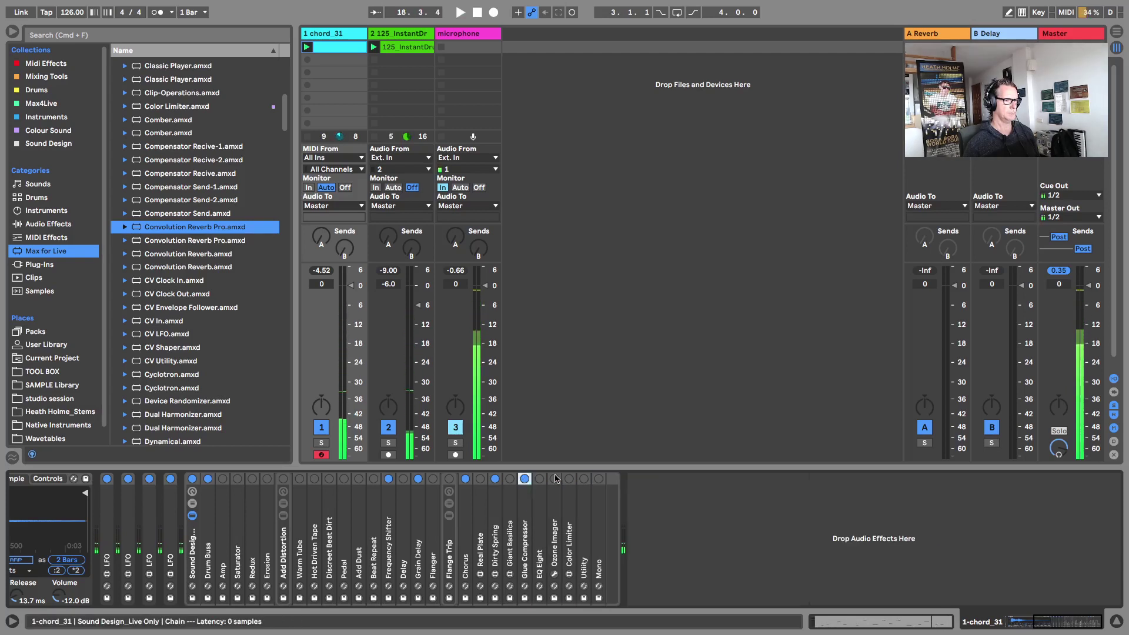
Step: Unfold and switch on EQ Eight, restart the loop and compare the low-cut band 1 off and on
{"action": "double_click", "coordinate": [541, 507]}
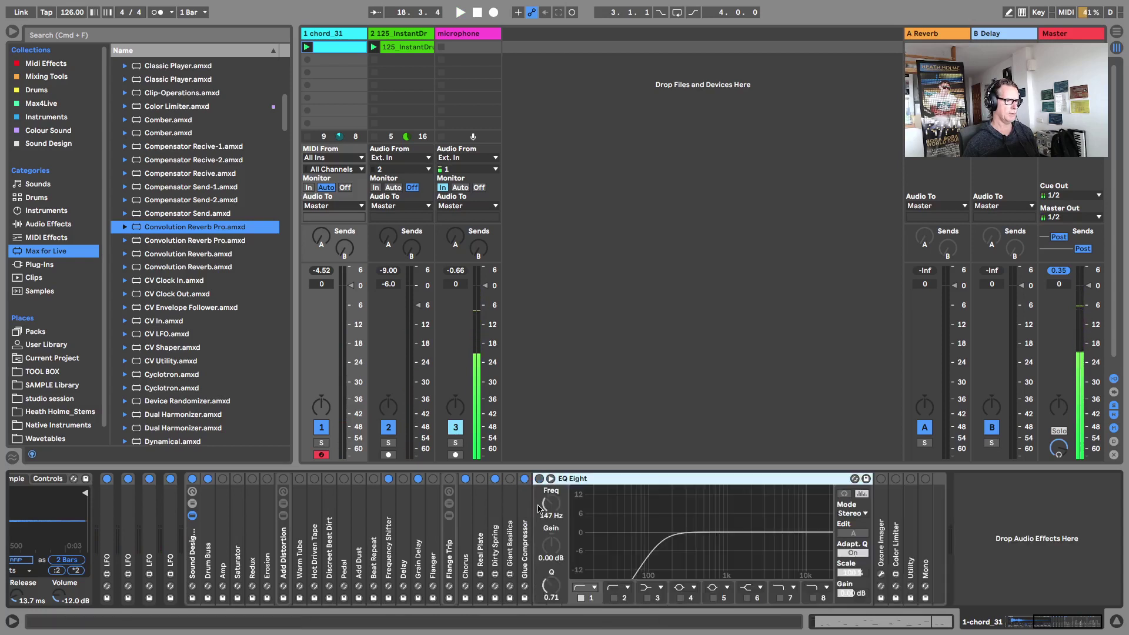
{"action": "key", "text": "space"}
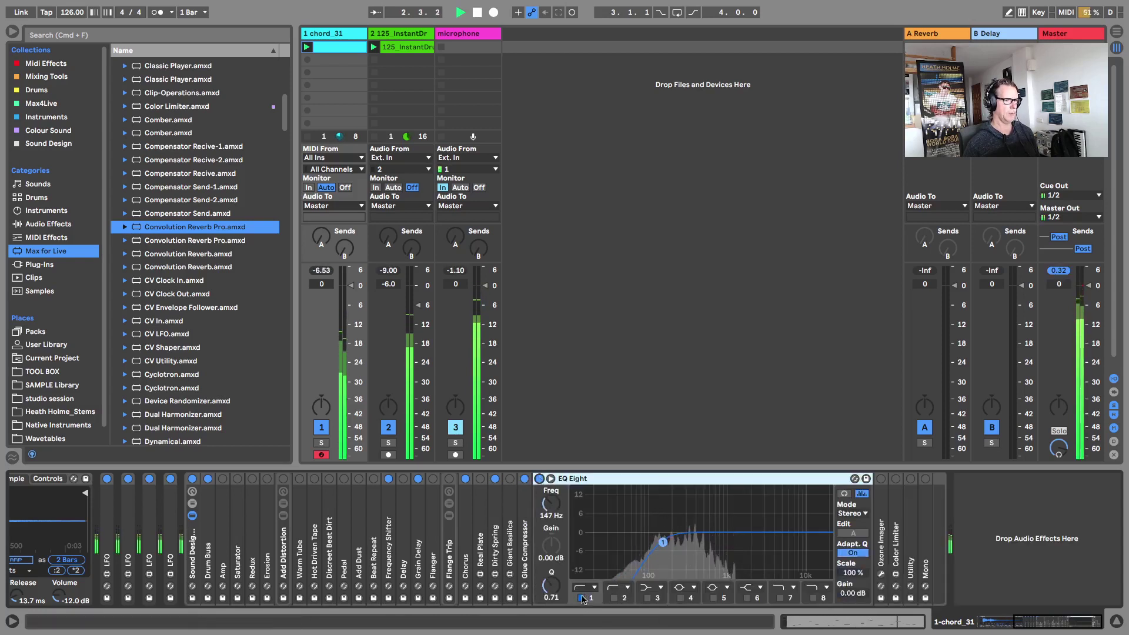
{"action": "left_click", "coordinate": [582, 598]}
{"action": "left_click", "coordinate": [582, 599]}
{"action": "left_click", "coordinate": [582, 599]}
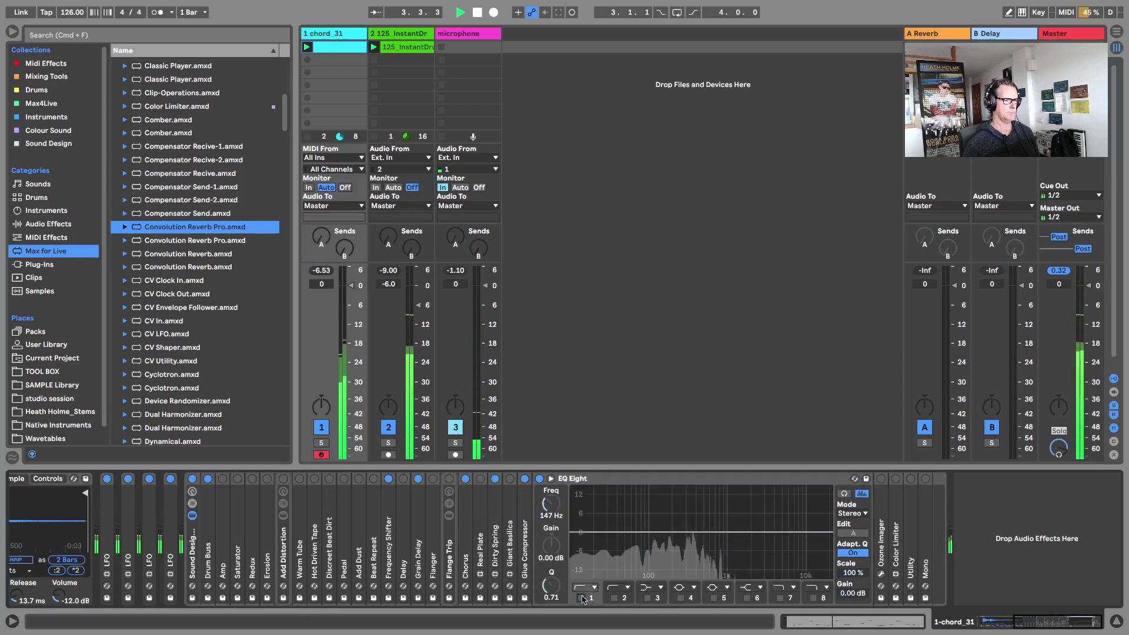
{"action": "left_click", "coordinate": [582, 598]}
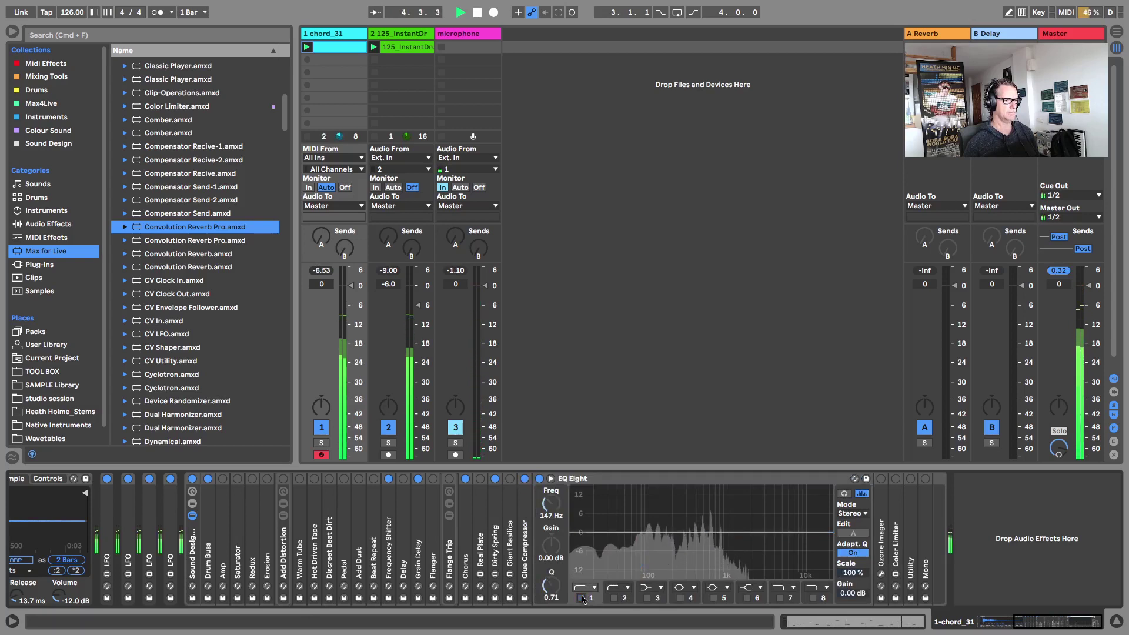
Step: Fold and reopen EQ Eight, and set the low-cut band 1 frequency to 130 Hz
{"action": "left_click", "coordinate": [573, 480]}
{"action": "double_click", "coordinate": [575, 480]}
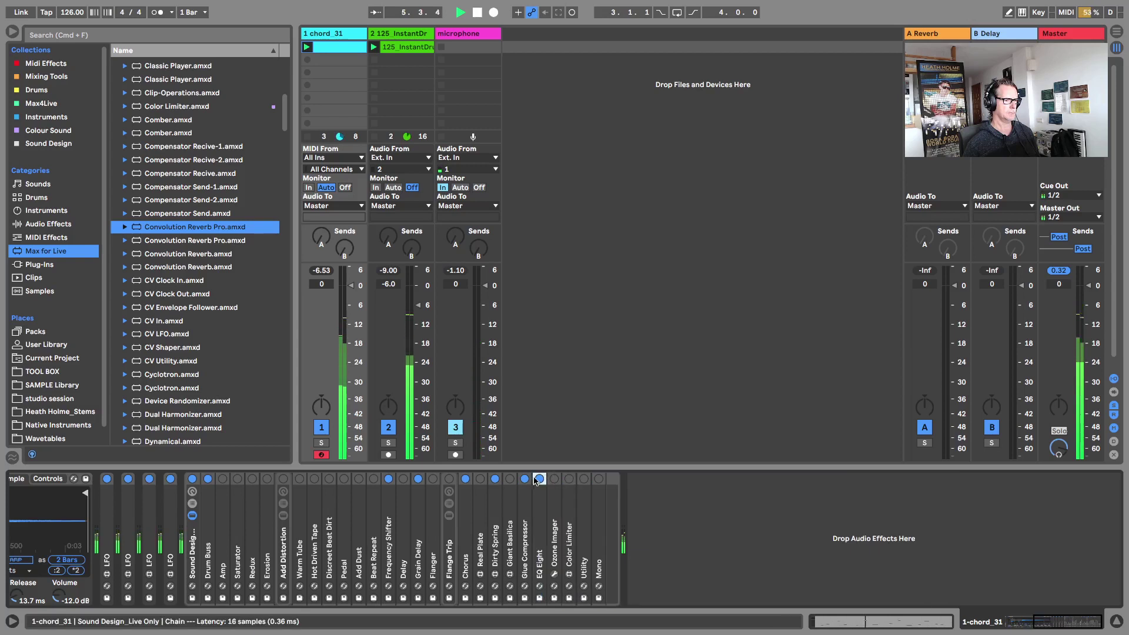
{"action": "double_click", "coordinate": [539, 480]}
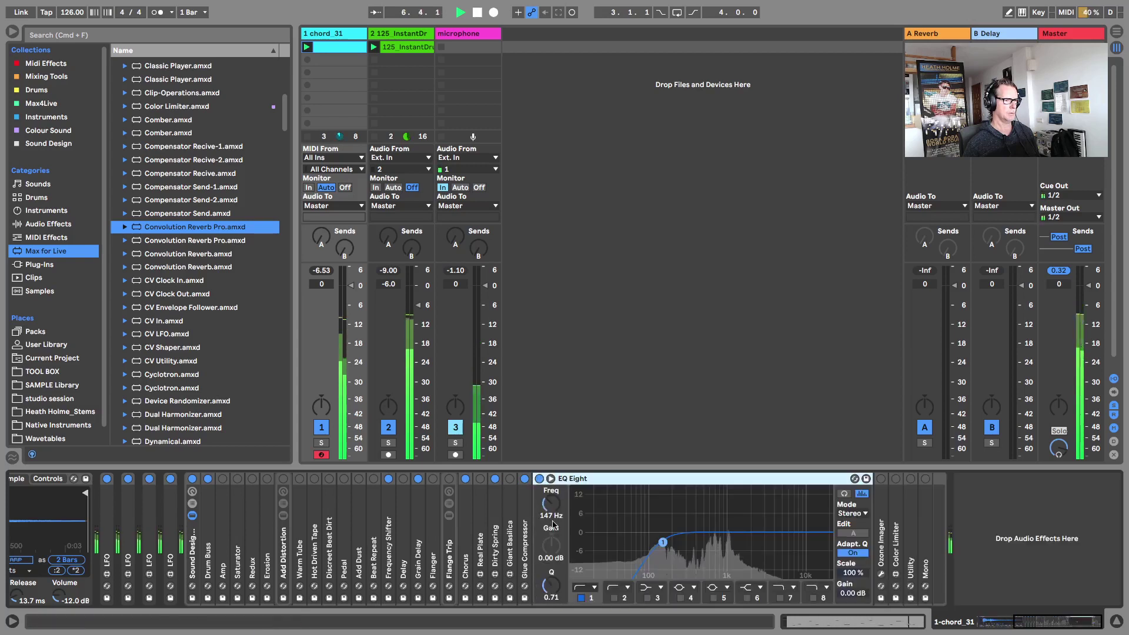
{"action": "left_click", "coordinate": [539, 479]}
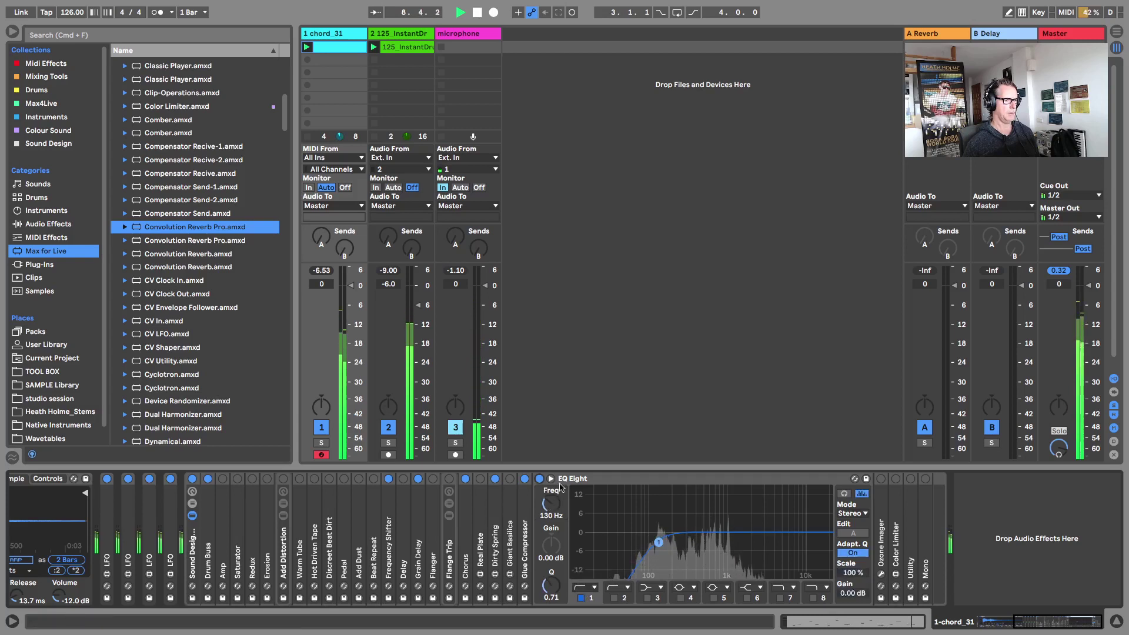
Step: Fold and reopen EQ Eight, audition the loop briefly, and leave the device folded with playback stopped
{"action": "double_click", "coordinate": [568, 479]}
{"action": "key", "text": "space"}
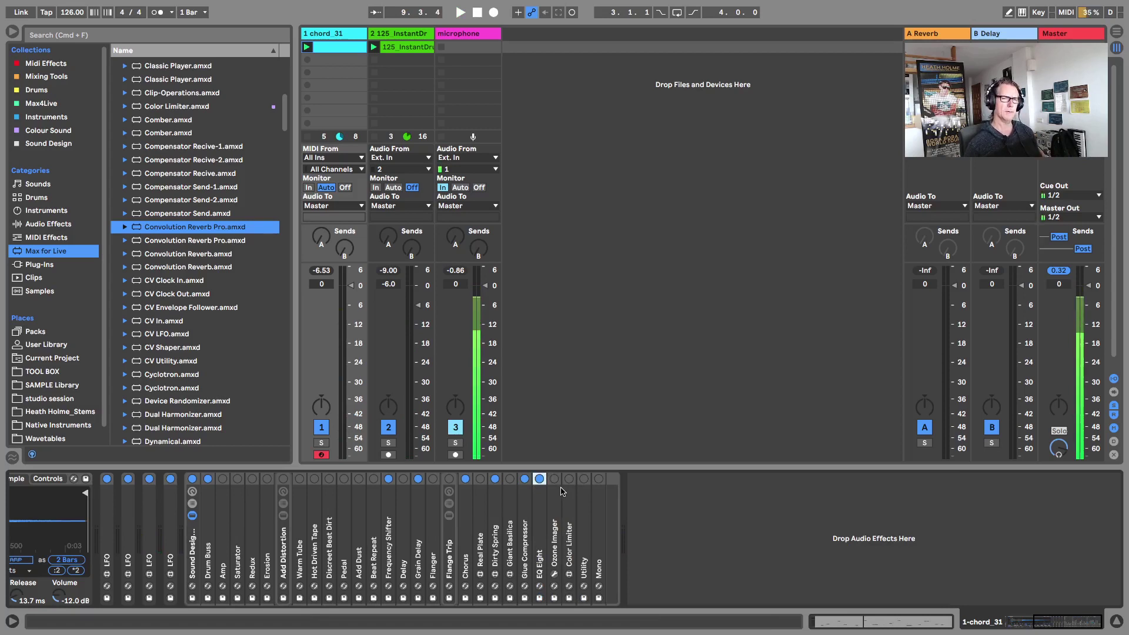
{"action": "double_click", "coordinate": [539, 516]}
{"action": "key", "text": "space"}
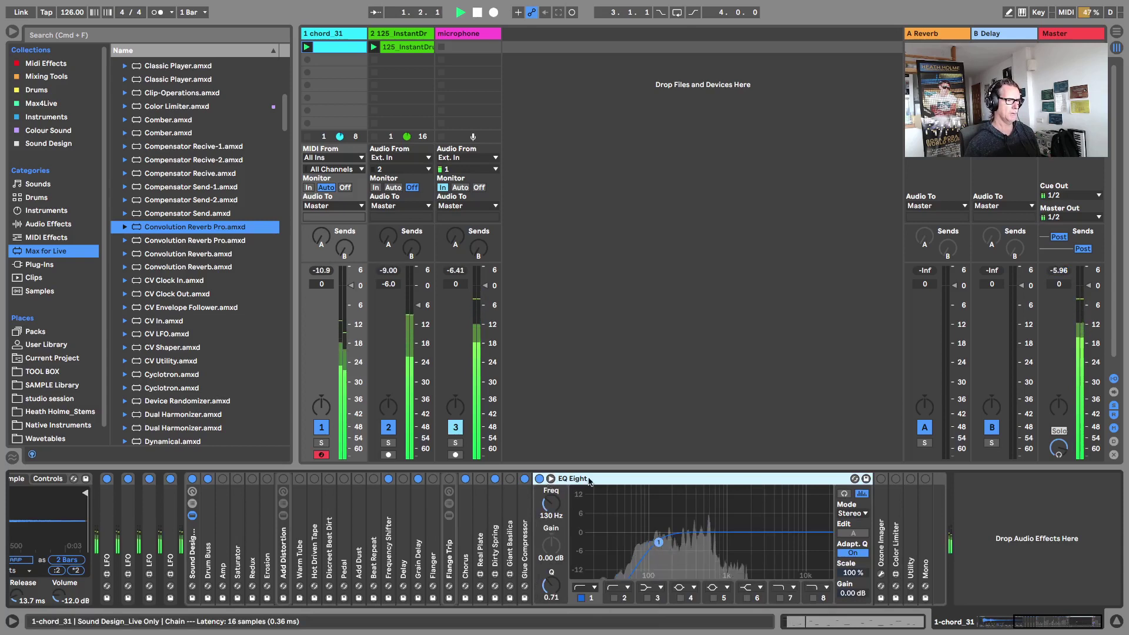
{"action": "double_click", "coordinate": [587, 479]}
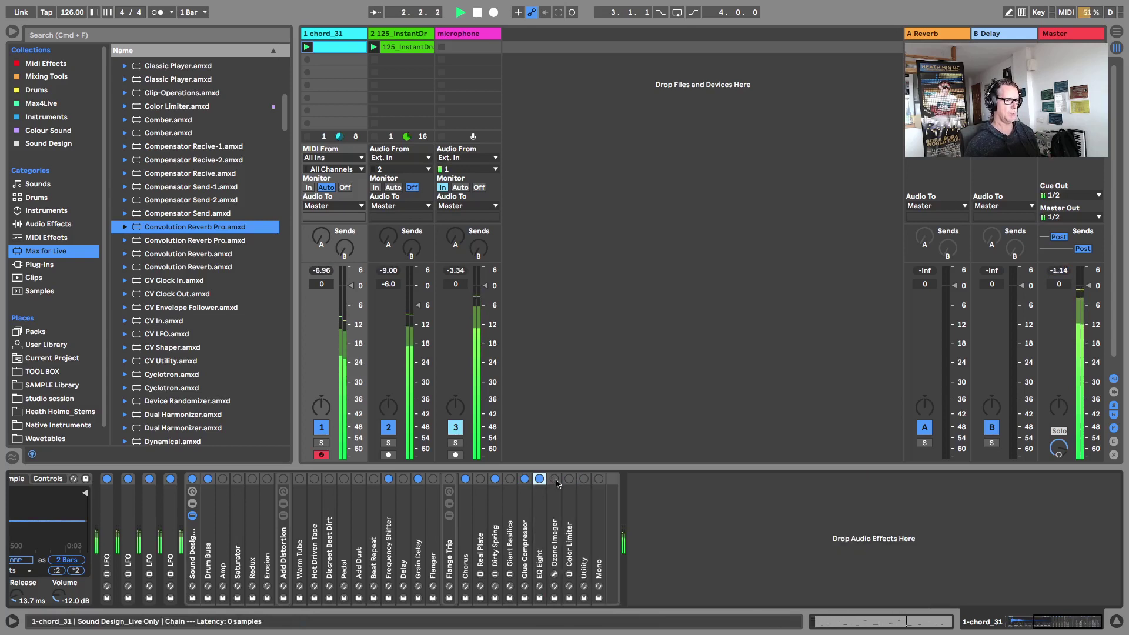
{"action": "key", "text": "space"}
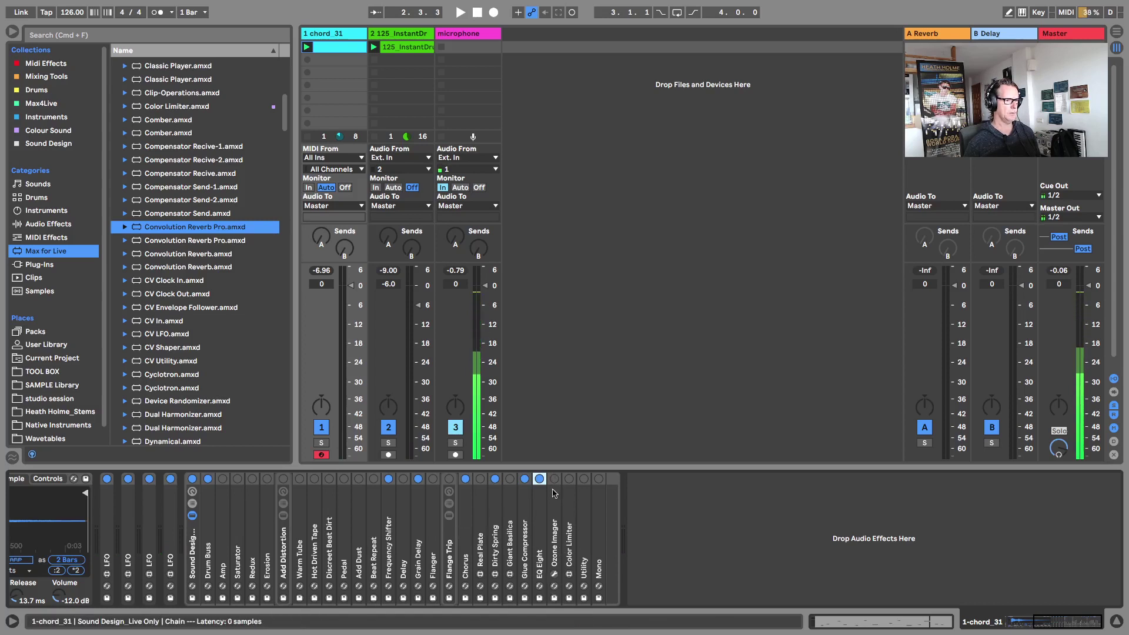
Step: Switch on Ozone Imager with its window open over the mixer, and check the loop's stereo image against the Mono device
{"action": "left_click", "coordinate": [554, 574]}
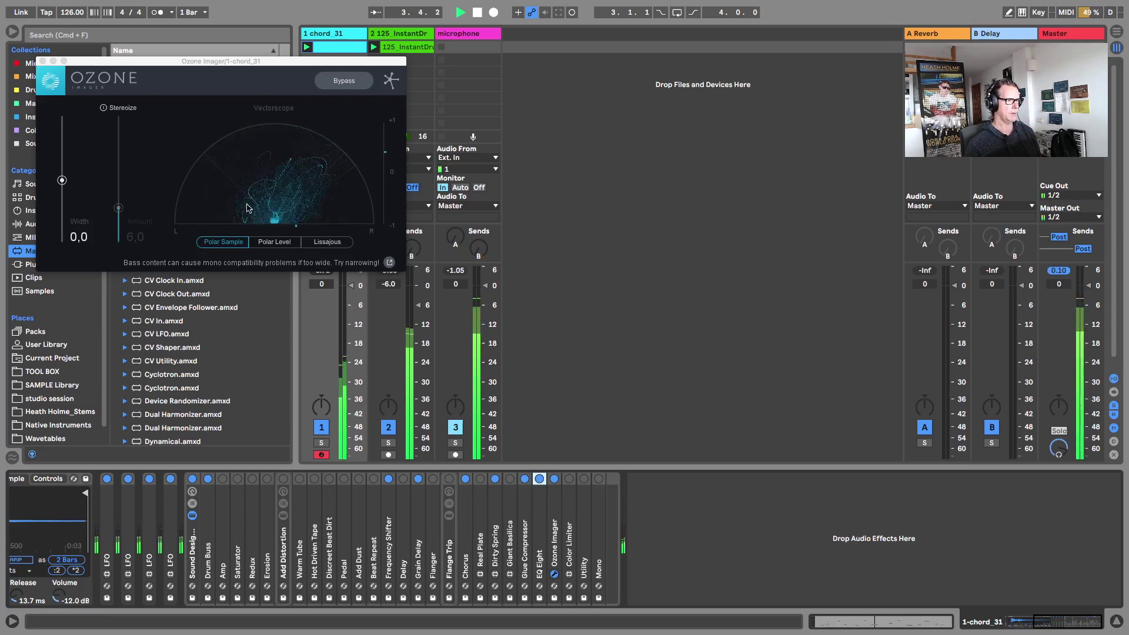
{"action": "left_click", "coordinate": [598, 479]}
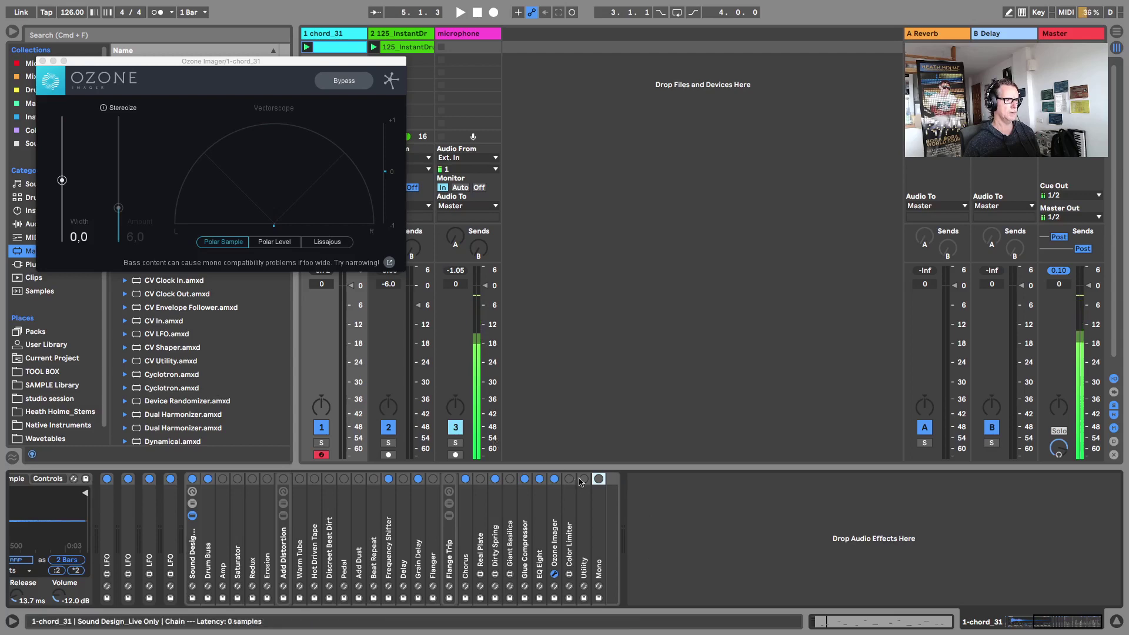
{"action": "left_click_drag", "start_coordinate": [145, 62], "coordinate": [516, 66]}
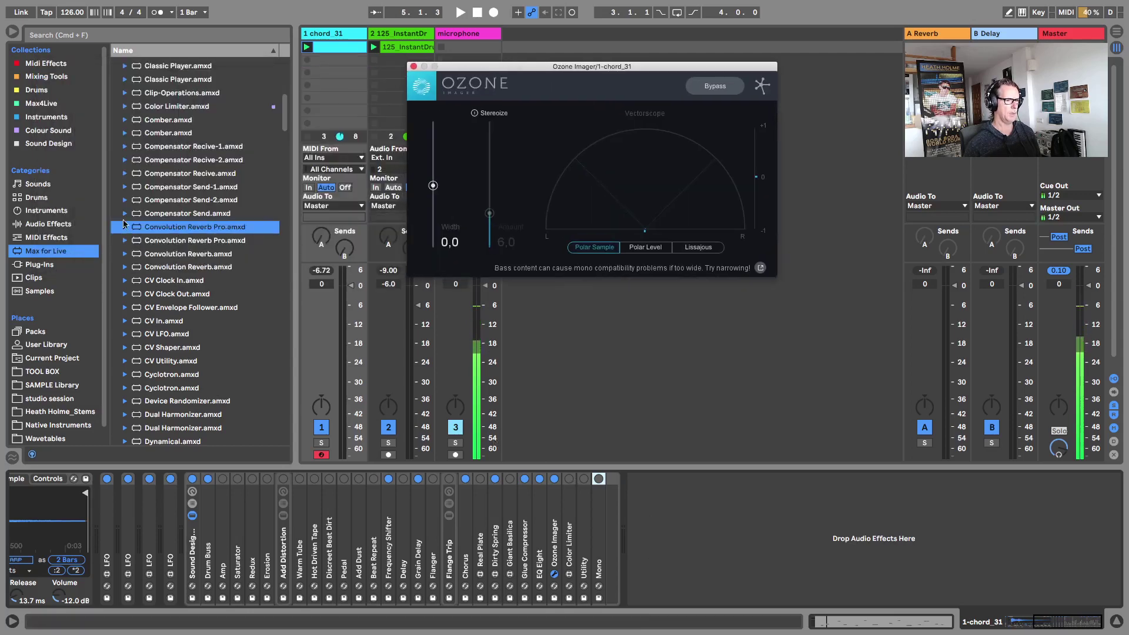
Step: Find Utility among the Audio Effects, expand its presets to locate Mono, and collapse them again
{"action": "left_click", "coordinate": [42, 225]}
{"action": "scroll", "coordinate": [124, 428], "scroll_direction": "down", "scroll_amount": 5}
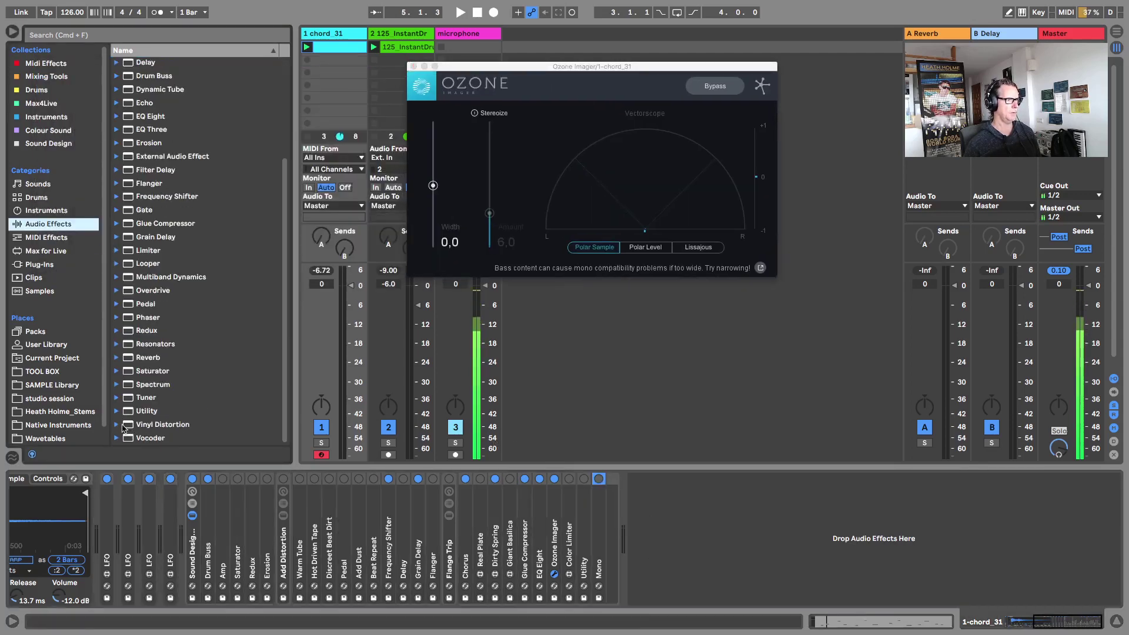
{"action": "left_click", "coordinate": [117, 412]}
{"action": "scroll", "coordinate": [171, 377], "scroll_direction": "down", "scroll_amount": 4}
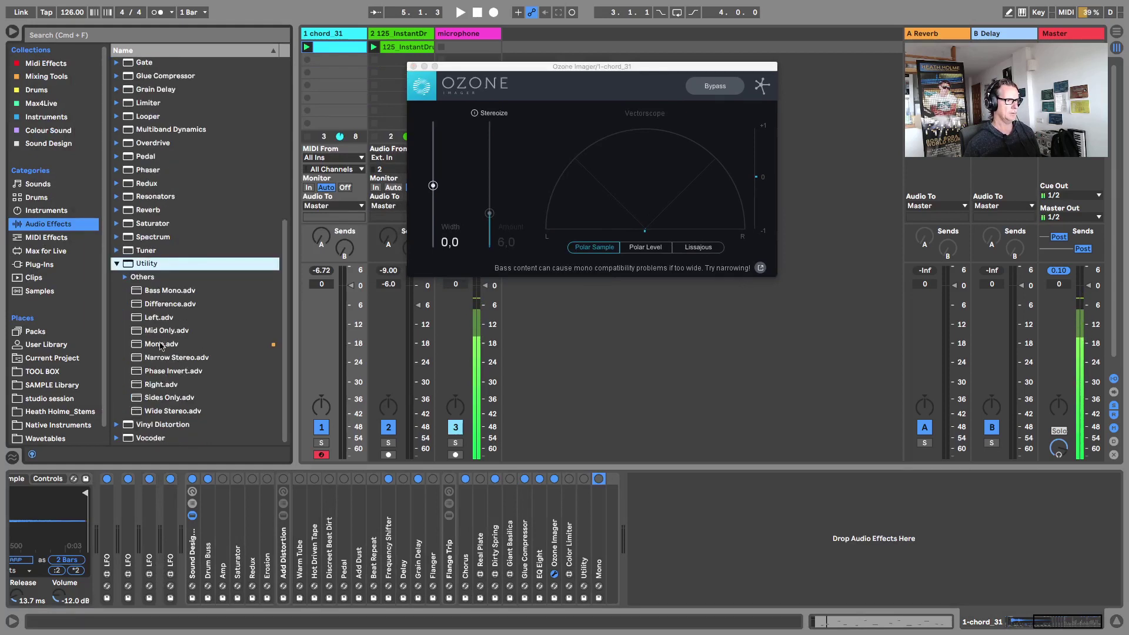
{"action": "left_click", "coordinate": [117, 264]}
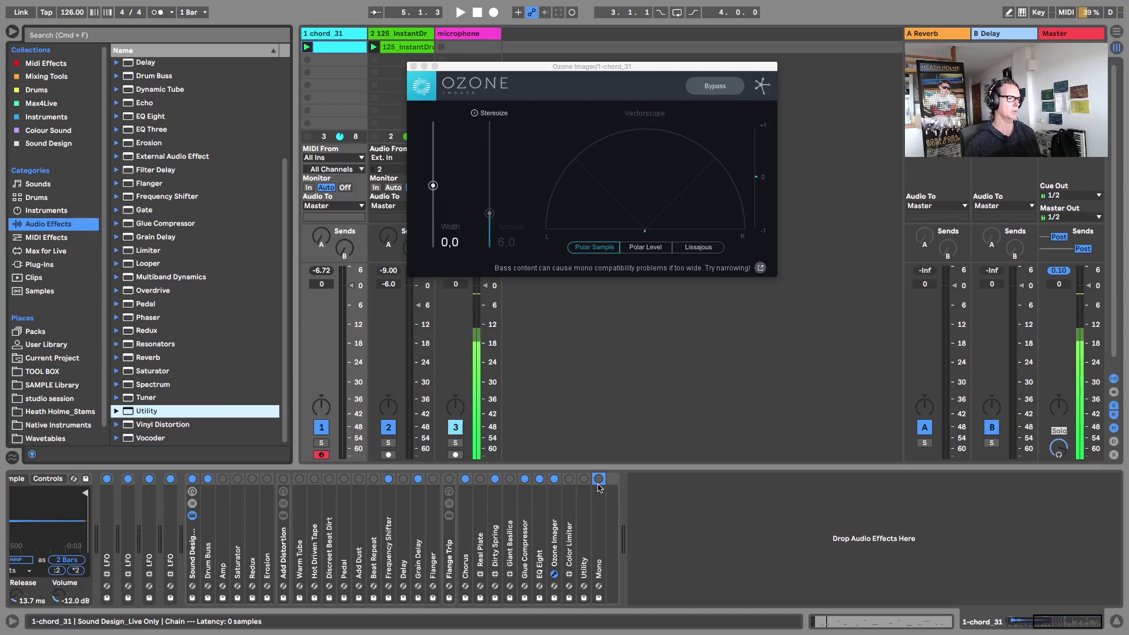
Step: Replay the loop, toggle the Mono device to compare the stereo image on the vectorscope, and close the Ozone Imager window
{"action": "key", "text": "space"}
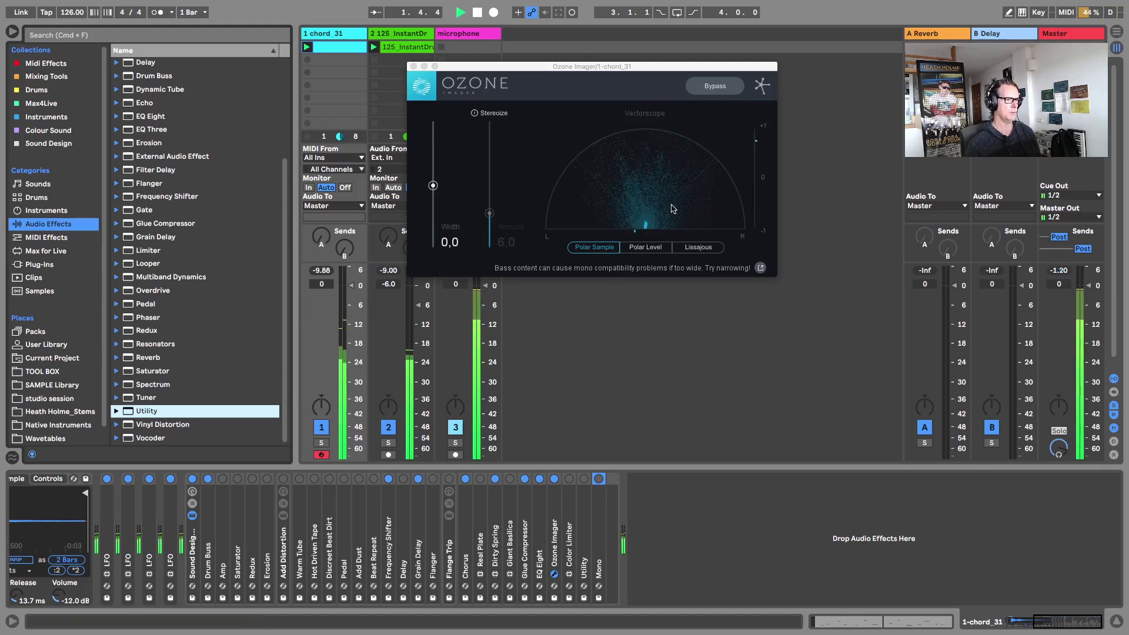
{"action": "left_click", "coordinate": [599, 480]}
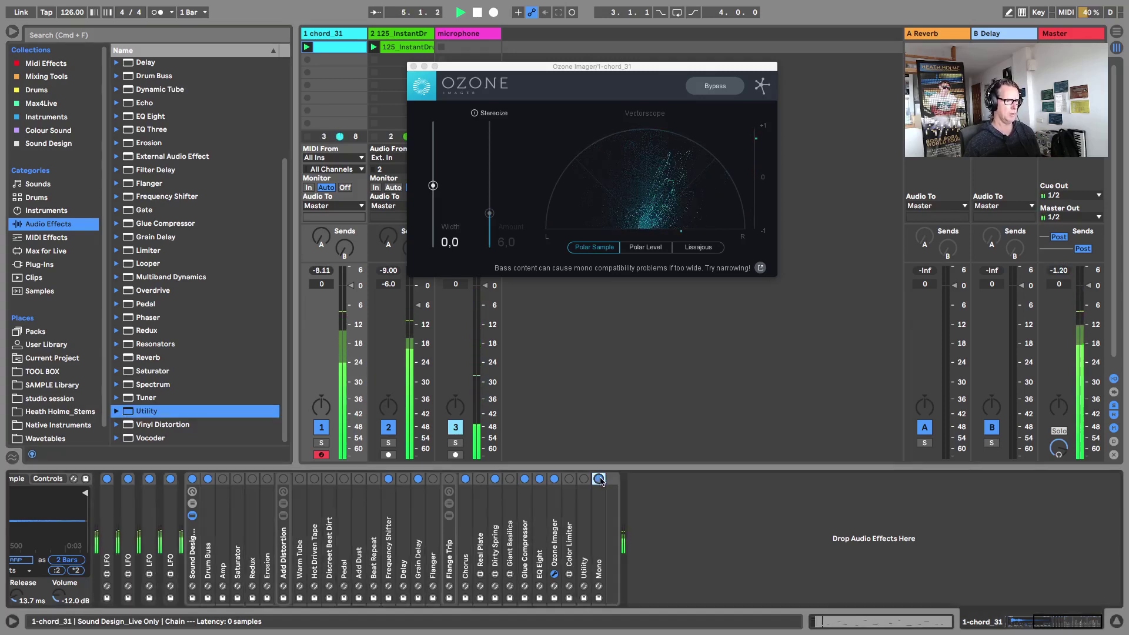
{"action": "left_click", "coordinate": [414, 67]}
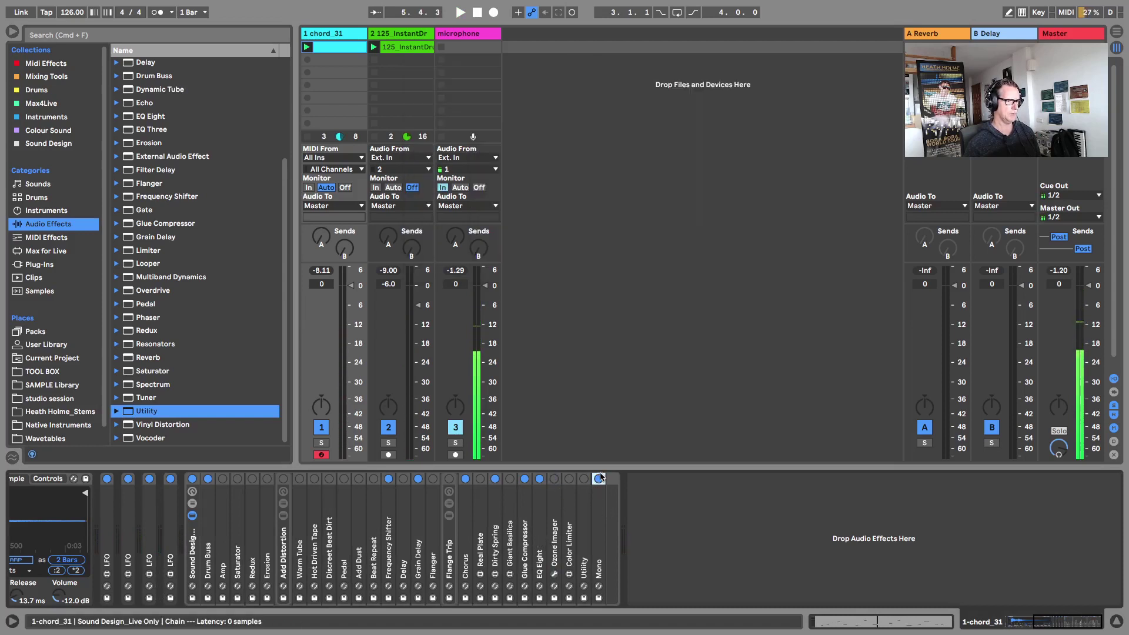
{"action": "left_click", "coordinate": [679, 492]}
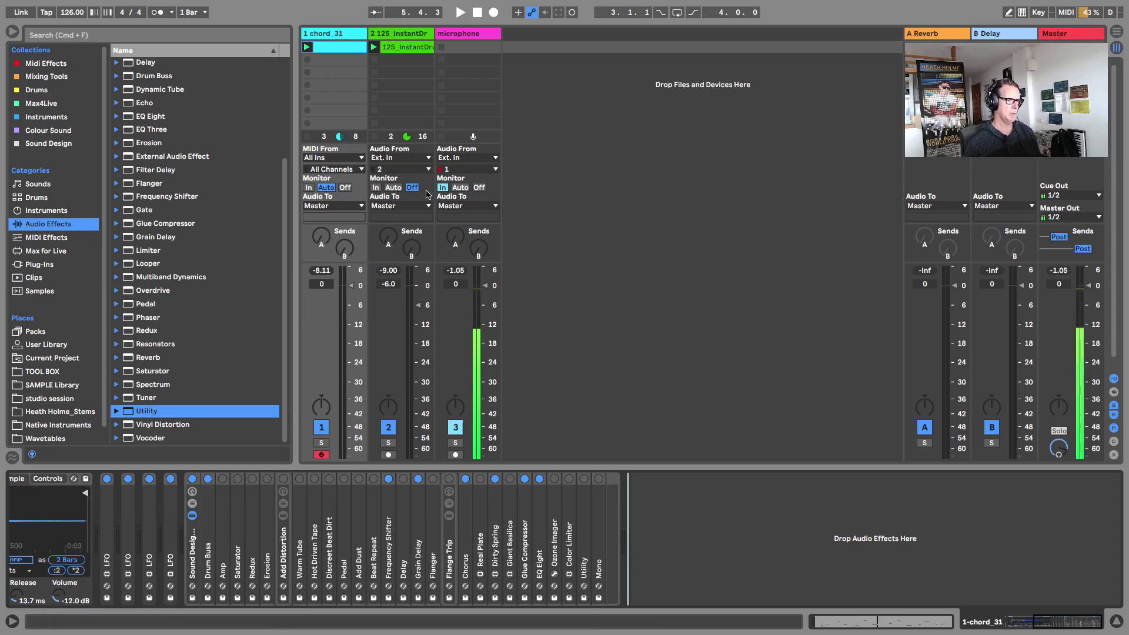
Step: Insert an audio track beside the chord track and set its Audio From source to 1-chord 31
{"action": "left_click", "coordinate": [337, 33]}
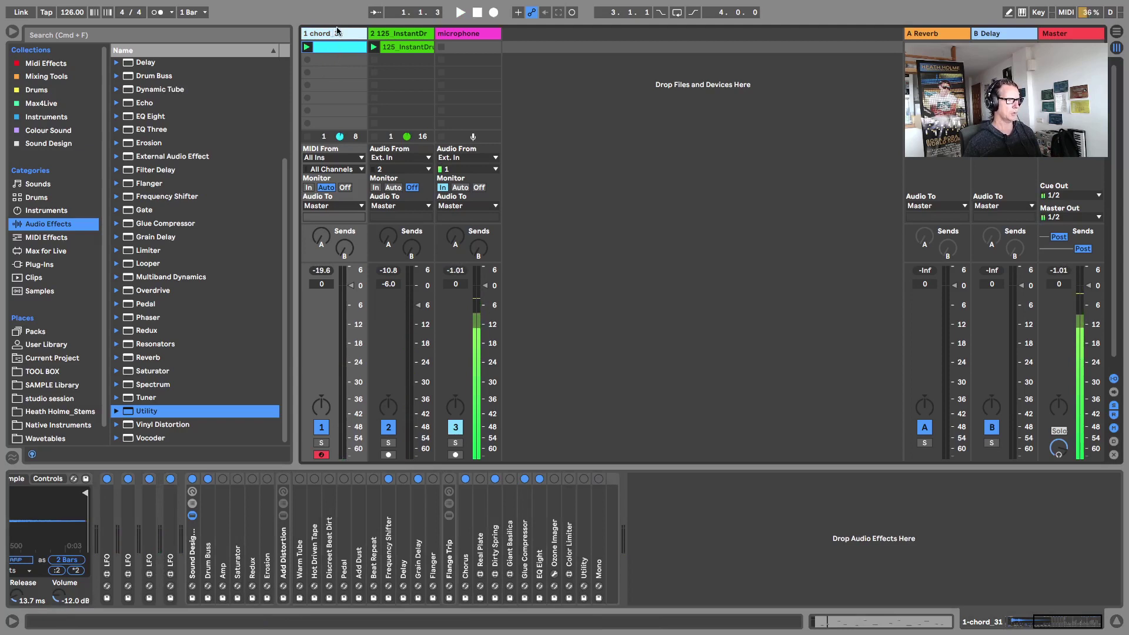
{"action": "right_click", "coordinate": [337, 32]}
{"action": "key", "text": "Escape"}
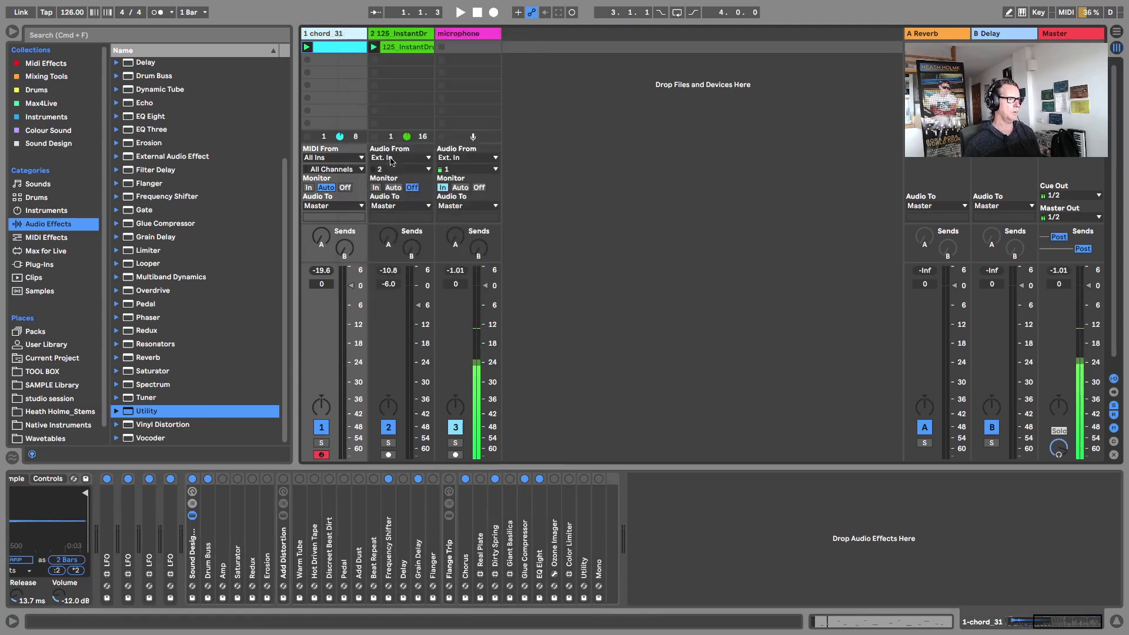
{"action": "key", "text": "super+t"}
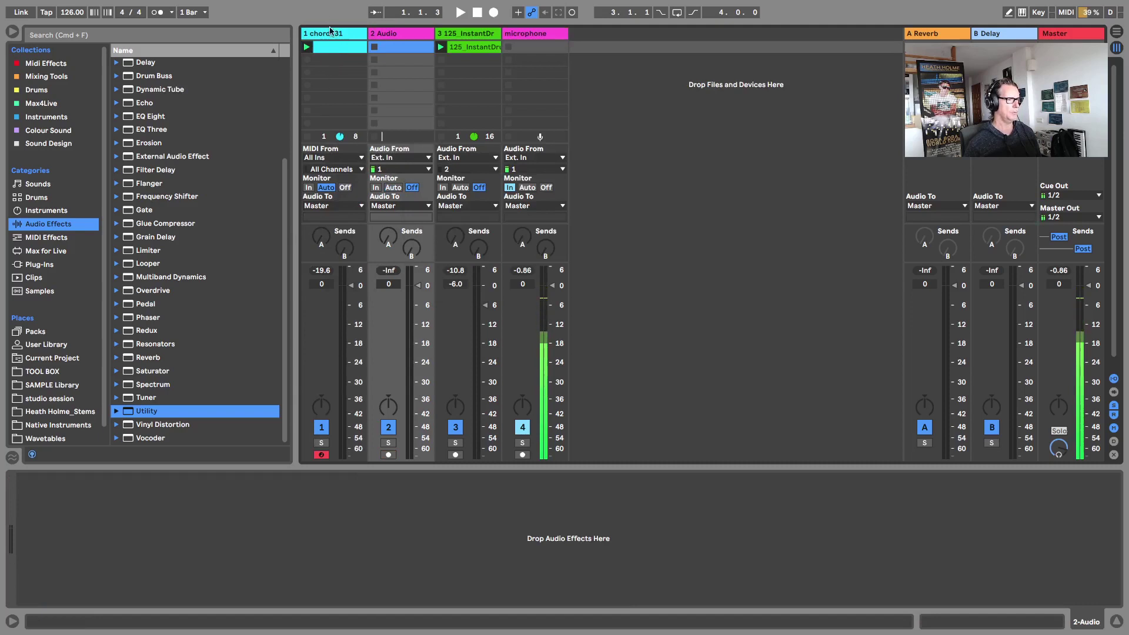
{"action": "left_click", "coordinate": [415, 159]}
{"action": "left_click", "coordinate": [405, 220]}
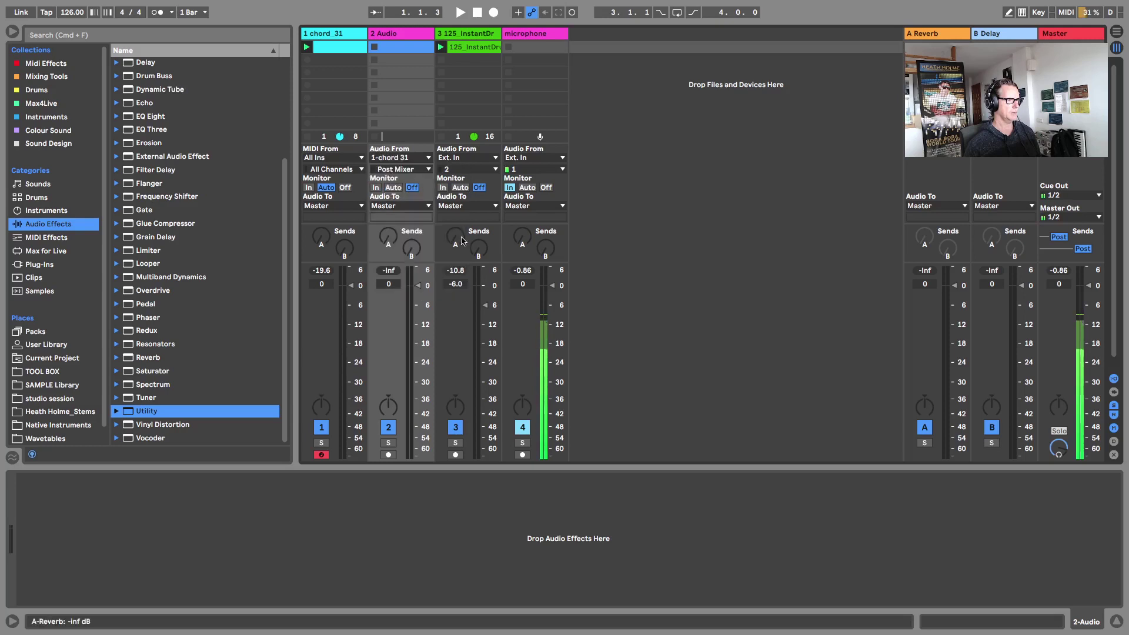
Step: Arm and deactivate the new audio track, and reset its peak level while the loop plays
{"action": "left_click", "coordinate": [389, 456]}
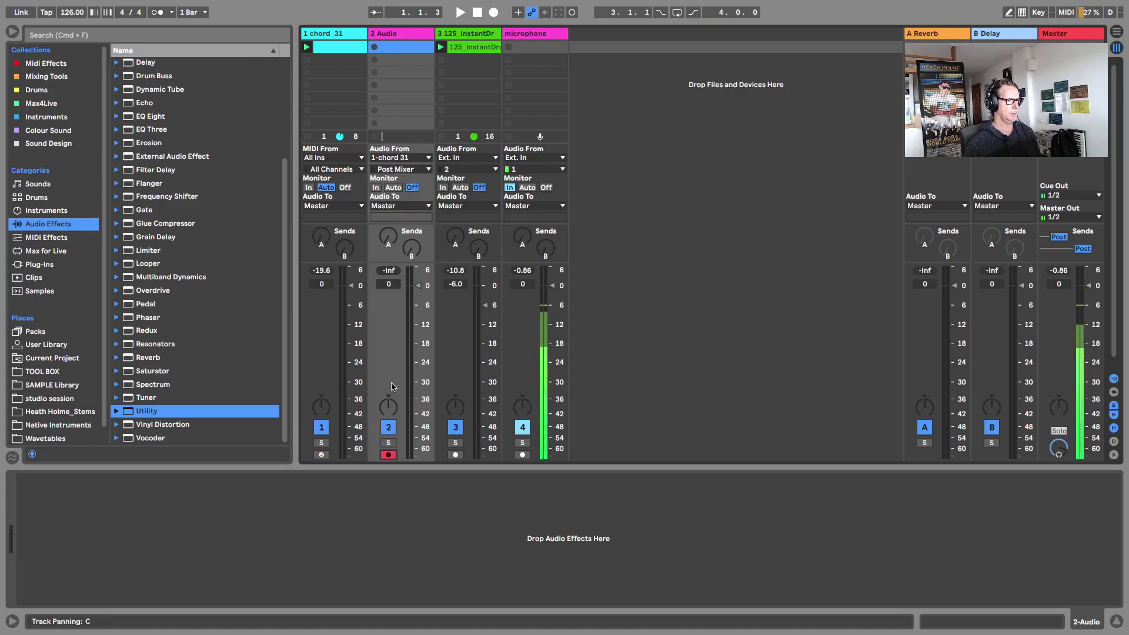
{"action": "left_click", "coordinate": [388, 427]}
{"action": "key", "text": "space"}
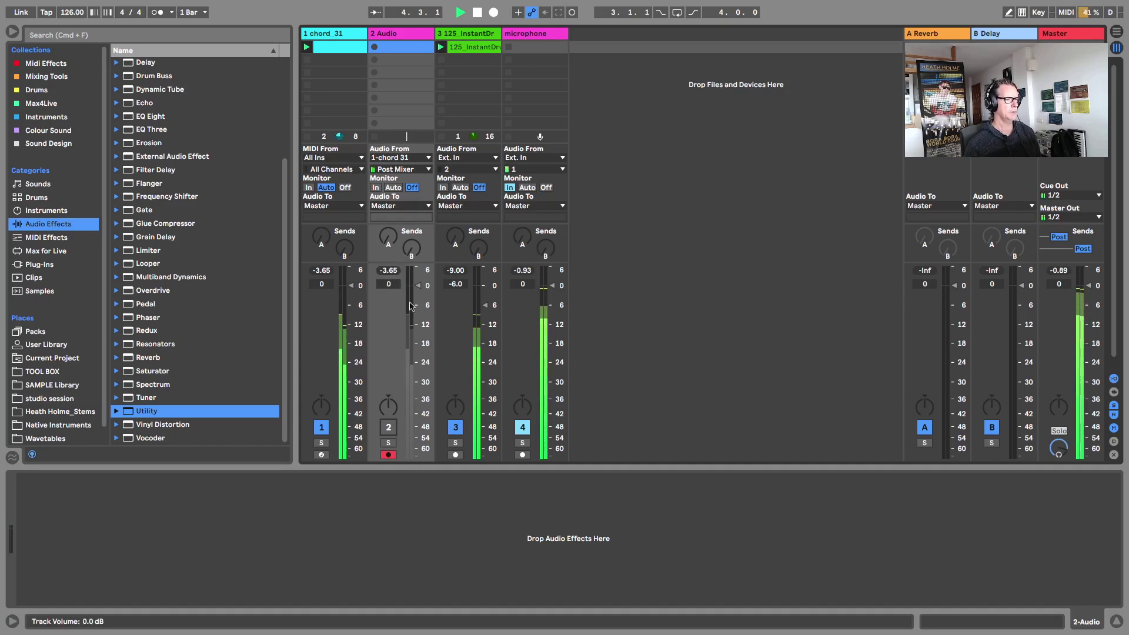
{"action": "left_click", "coordinate": [389, 270]}
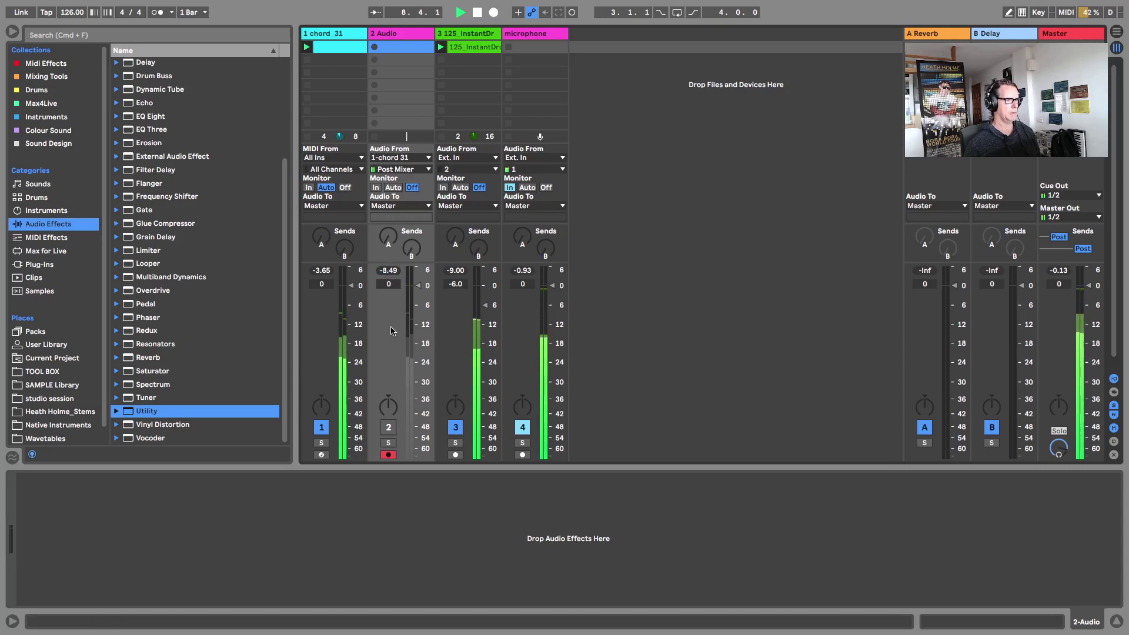
Step: Unfold the chord track's Color Limiter, and look up "color" among the Max for Live devices before clearing the search
{"action": "left_click", "coordinate": [329, 34]}
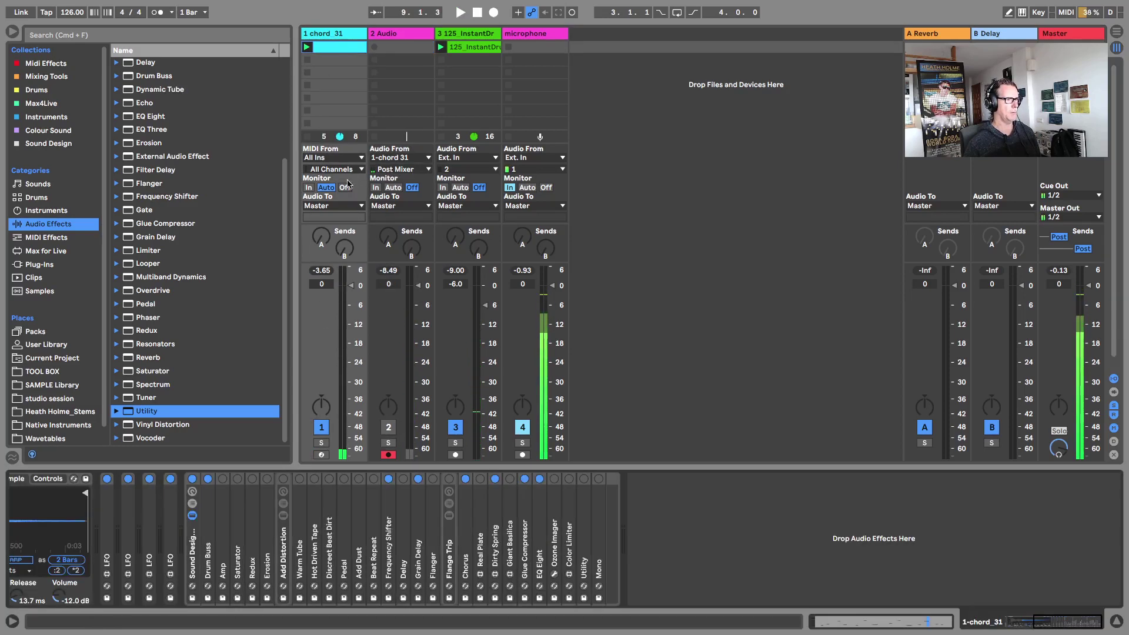
{"action": "double_click", "coordinate": [568, 514]}
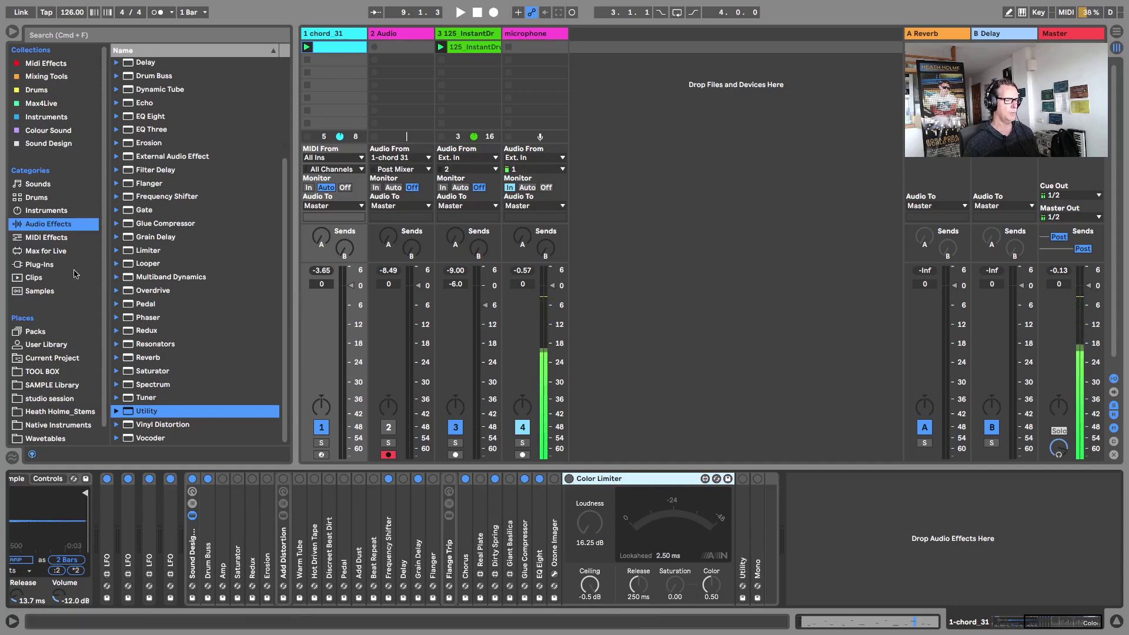
{"action": "left_click", "coordinate": [34, 254]}
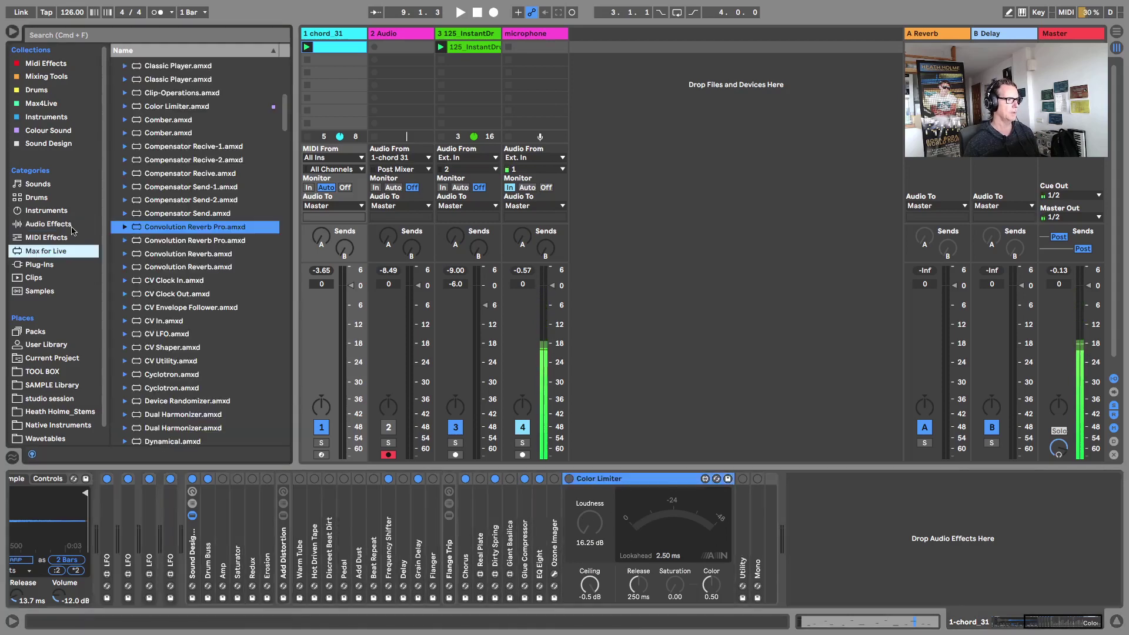
{"action": "left_click", "coordinate": [76, 30]}
{"action": "type", "text": "c"}
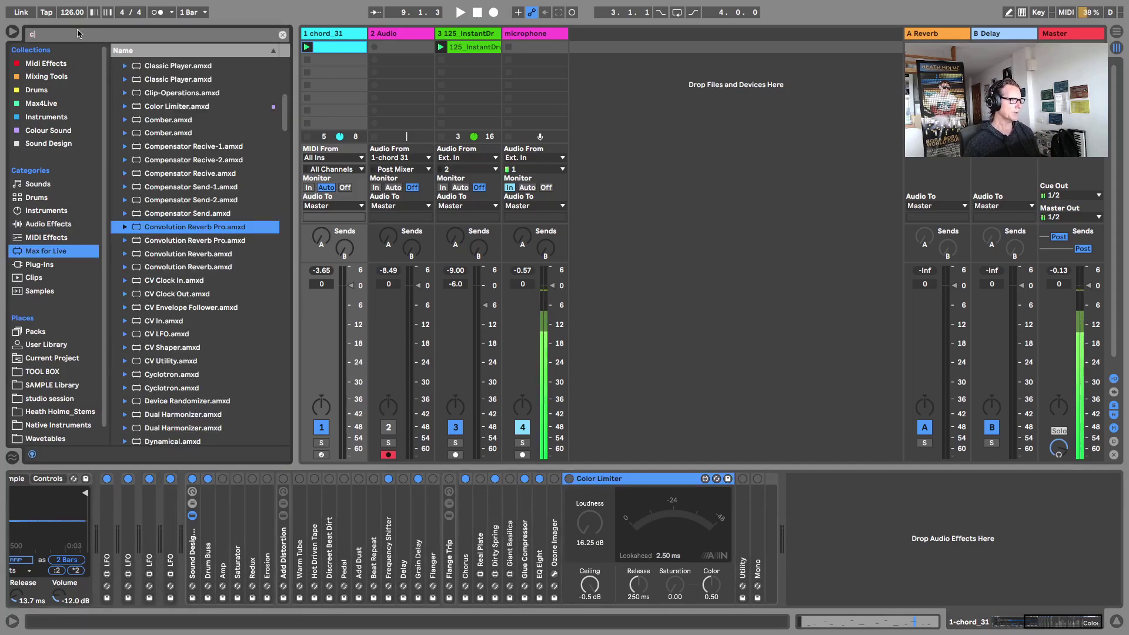
{"action": "type", "text": "olor"}
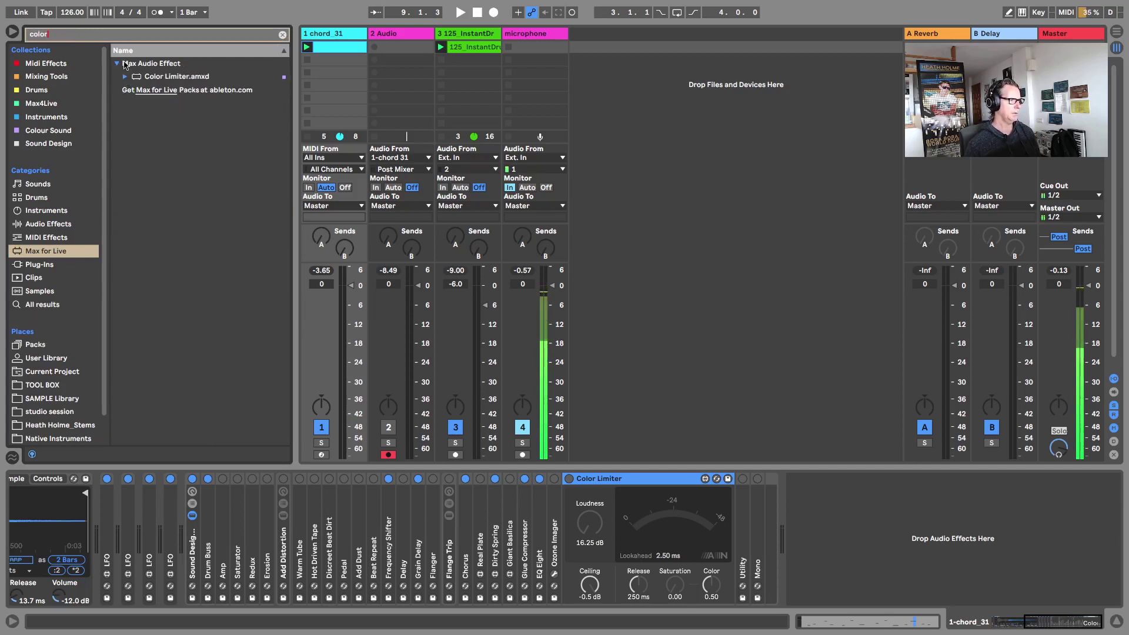
{"action": "left_click", "coordinate": [281, 34]}
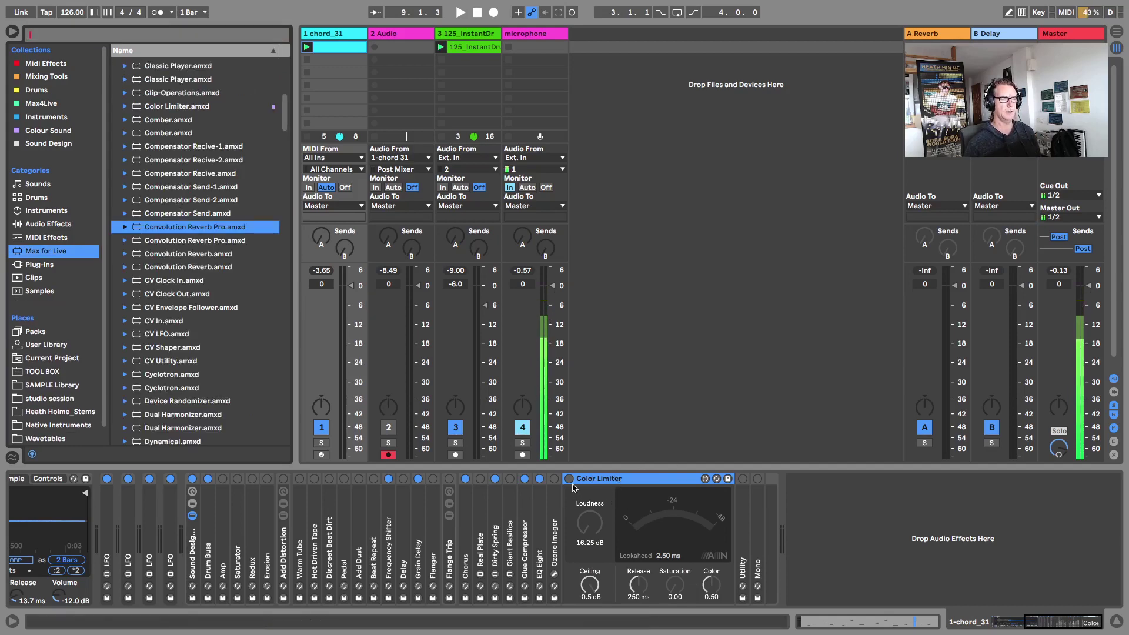
Step: Switch on the Color Limiter, set its Loudness to 4.16 dB while the loop plays, and stop playback
{"action": "left_click", "coordinate": [603, 507]}
{"action": "key", "text": "space"}
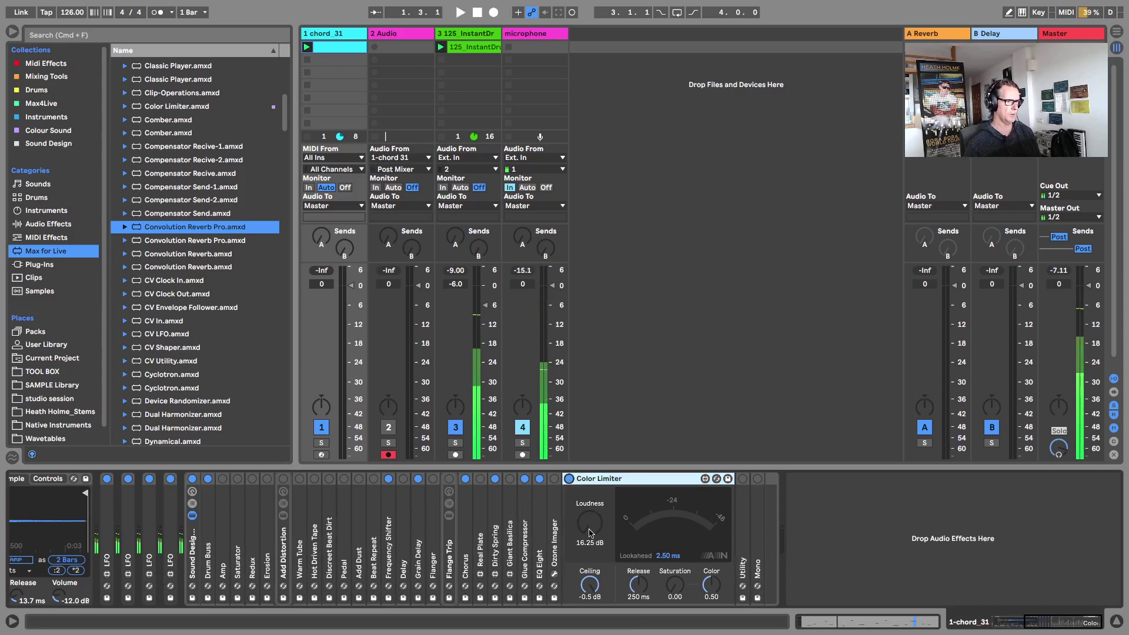
{"action": "key", "text": "space"}
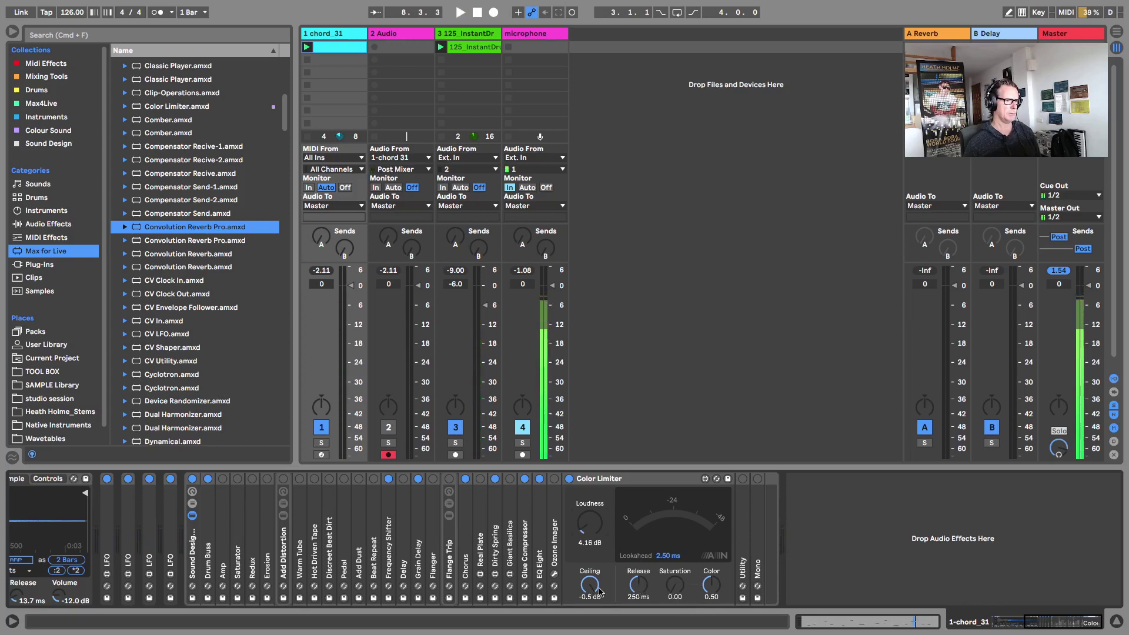
Step: Restart the loop and set the Color Limiter's Release to 34.3 ms, Saturation to 0.18 and Loudness to 6.24 dB
{"action": "key", "text": "space"}
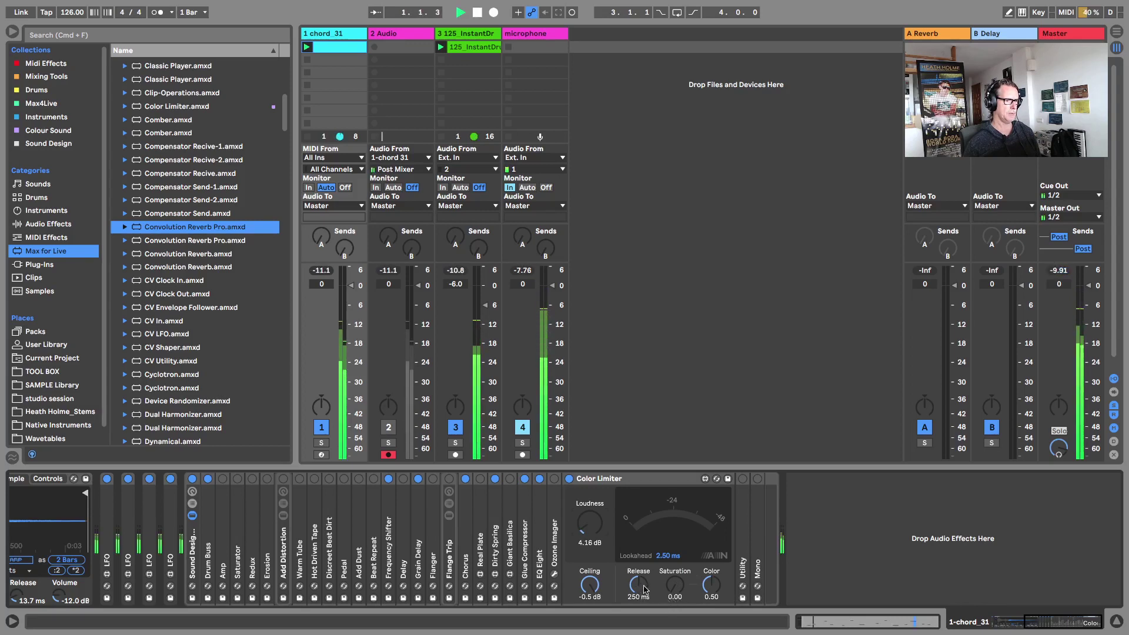
{"action": "left_click_drag", "start_coordinate": [638, 585], "coordinate": [675, 576]}
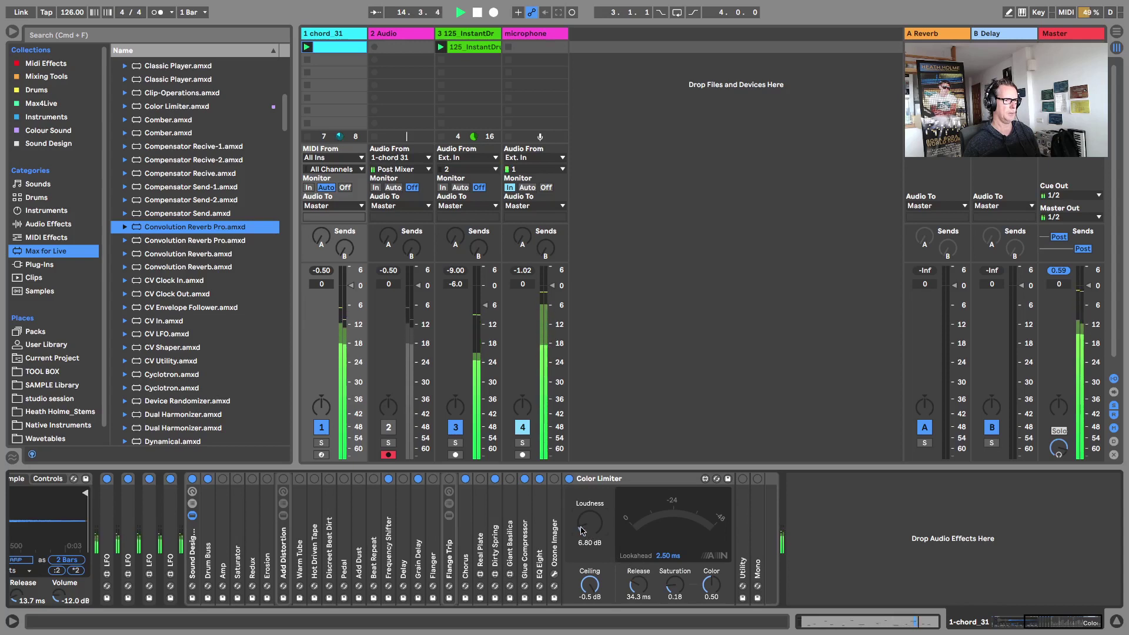
{"action": "left_click_drag", "start_coordinate": [581, 527], "coordinate": [580, 530]}
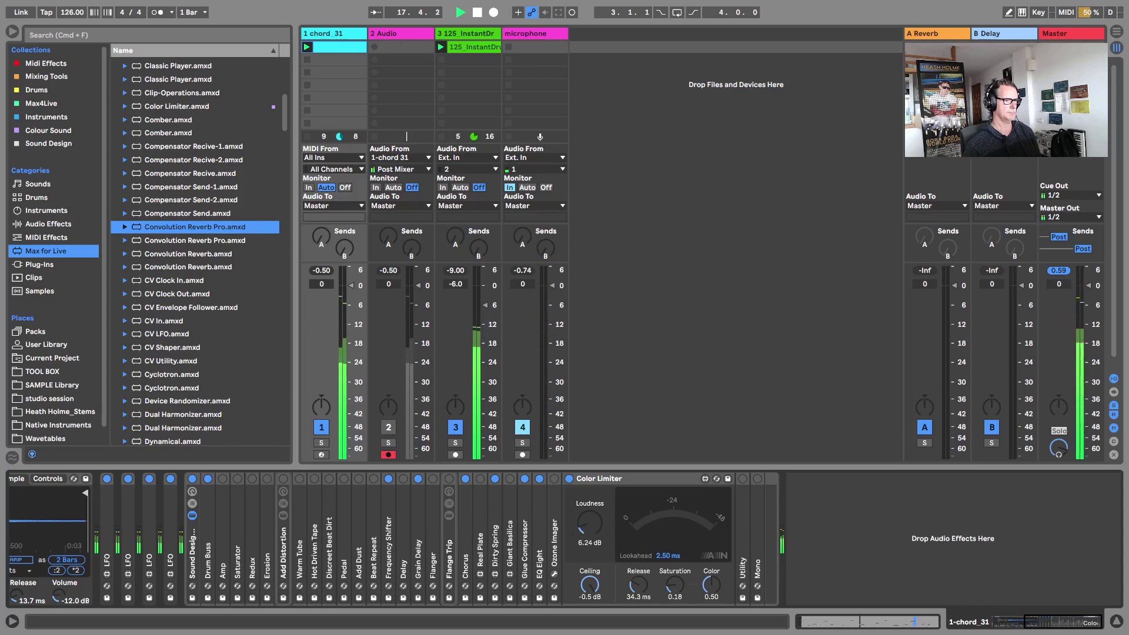
Step: Stop playback, reset the armed audio track's peak level and replay the loop to check the limited signal
{"action": "key", "text": "space"}
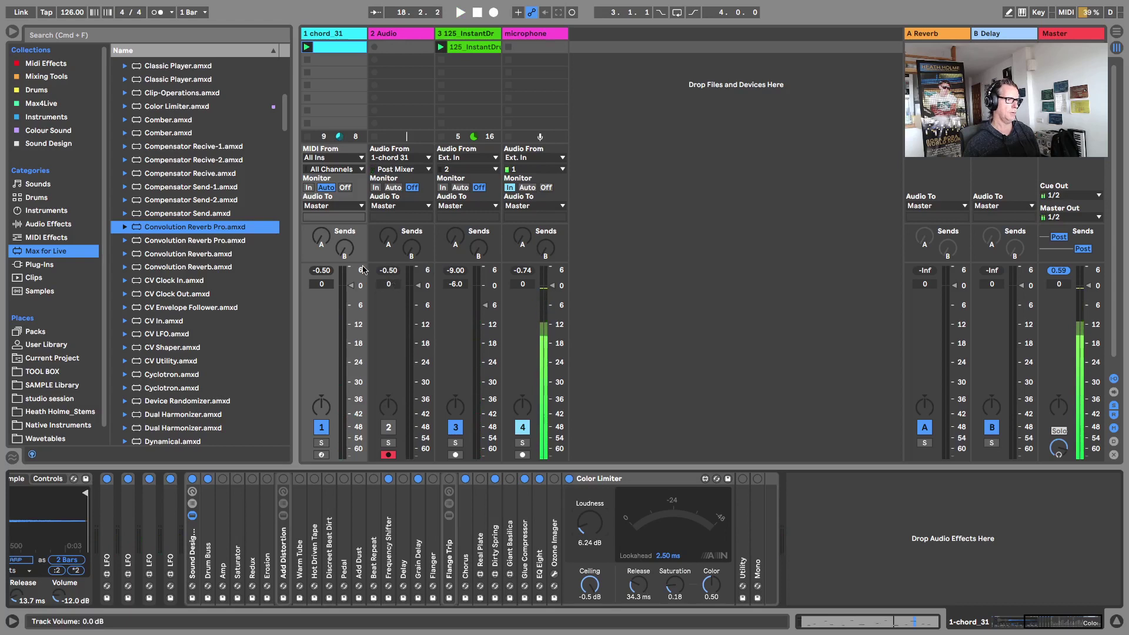
{"action": "left_click", "coordinate": [391, 272]}
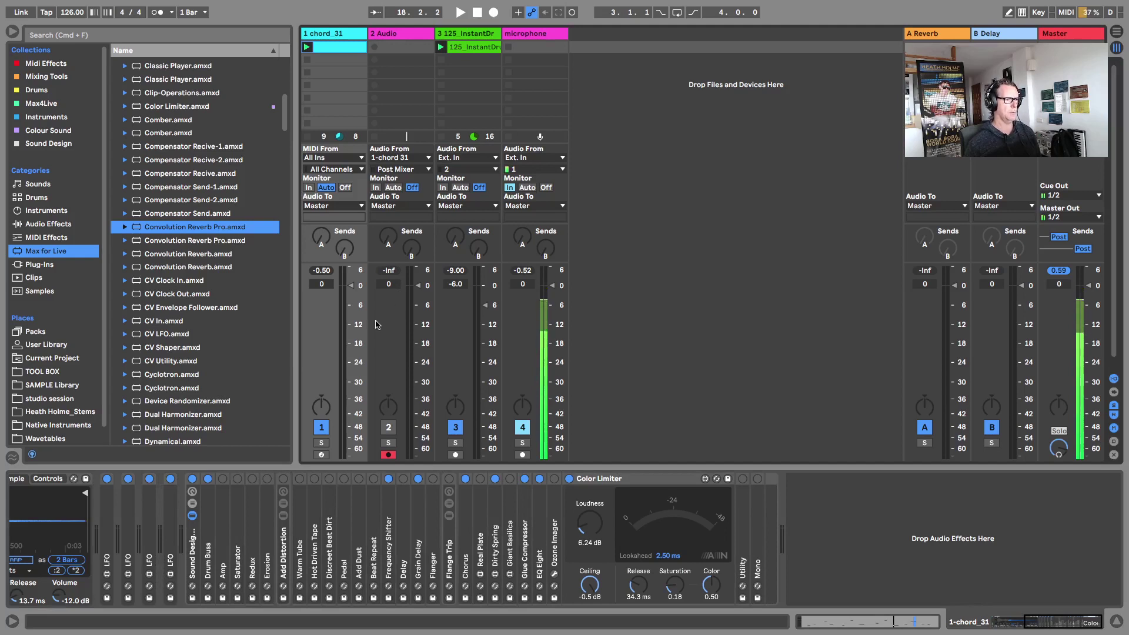
{"action": "key", "text": "space"}
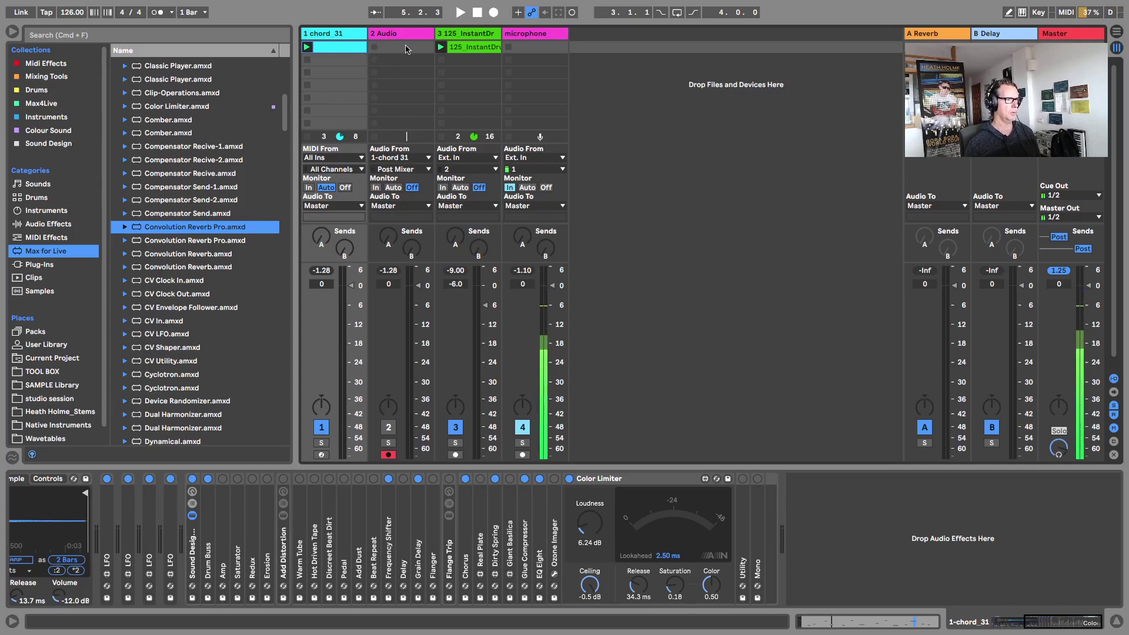
Step: Record a first take of about four bars from the chord track into the armed audio track's first slot, and hide the browser
{"action": "left_click", "coordinate": [374, 47]}
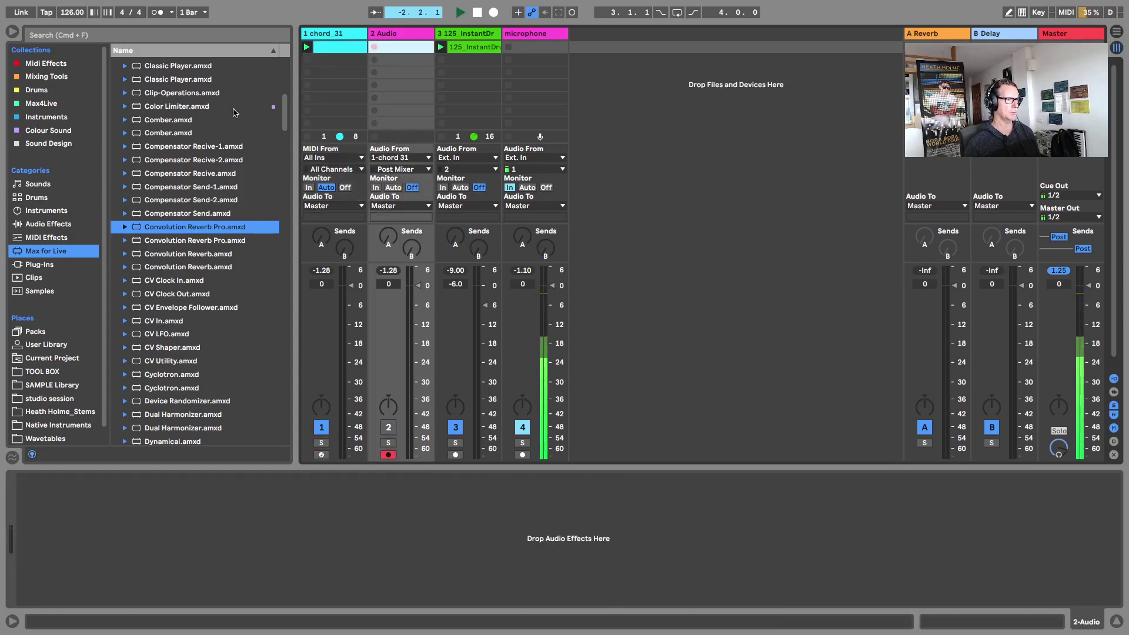
{"action": "left_click", "coordinate": [12, 32]}
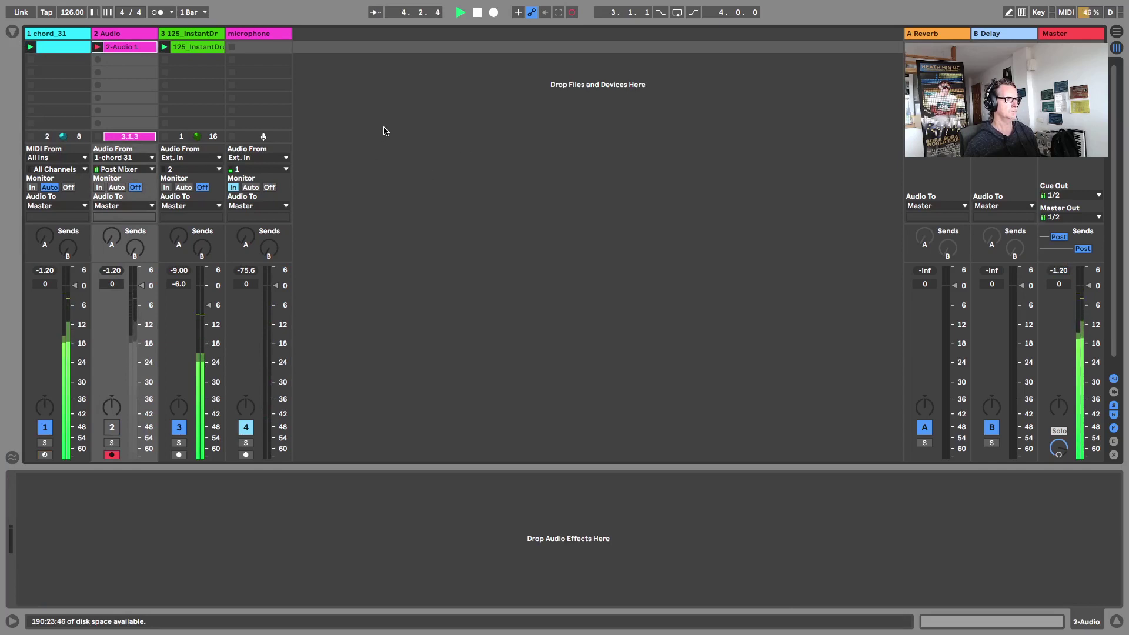
{"action": "key", "text": "space"}
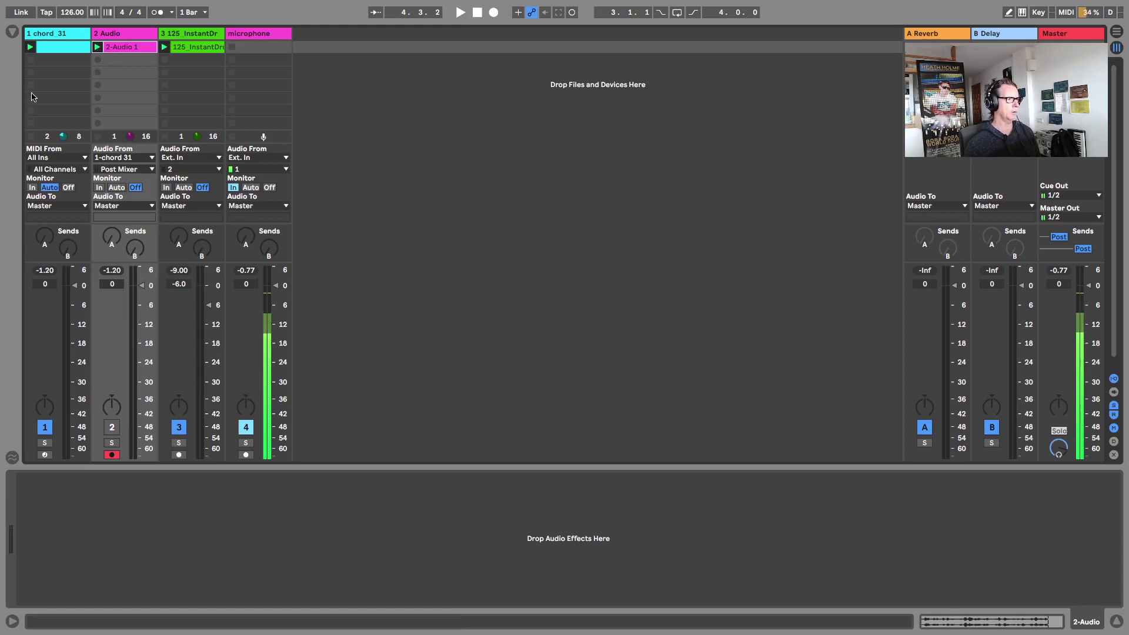
Step: Record a second, 37-bar take of the chord track into the next slot of the audio track, watching its waveform
{"action": "left_click", "coordinate": [98, 61]}
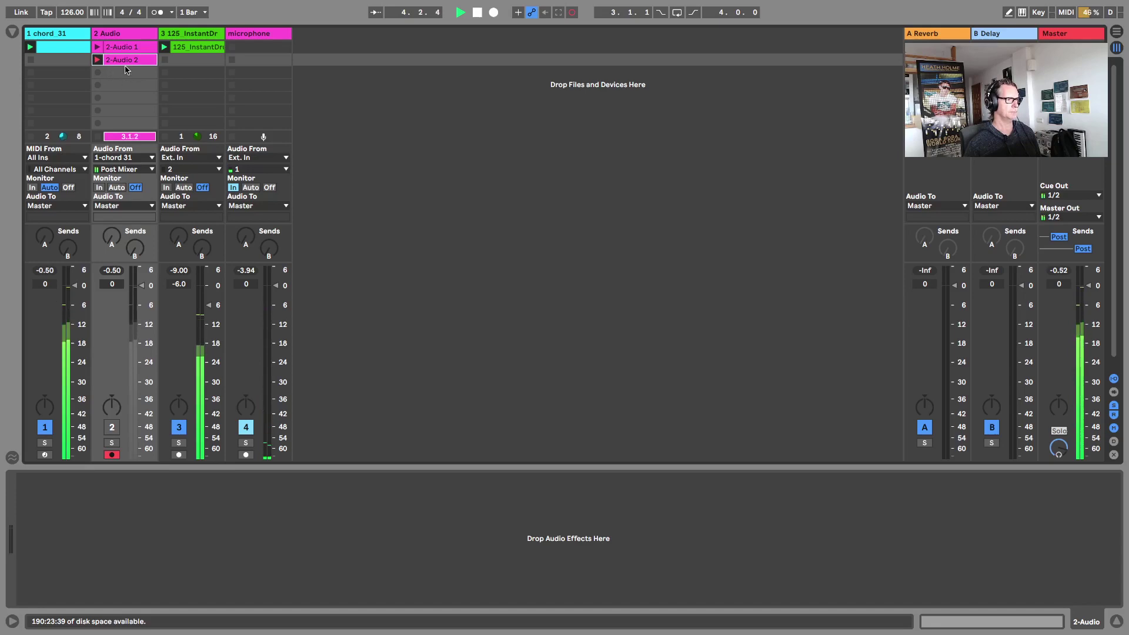
{"action": "double_click", "coordinate": [125, 63]}
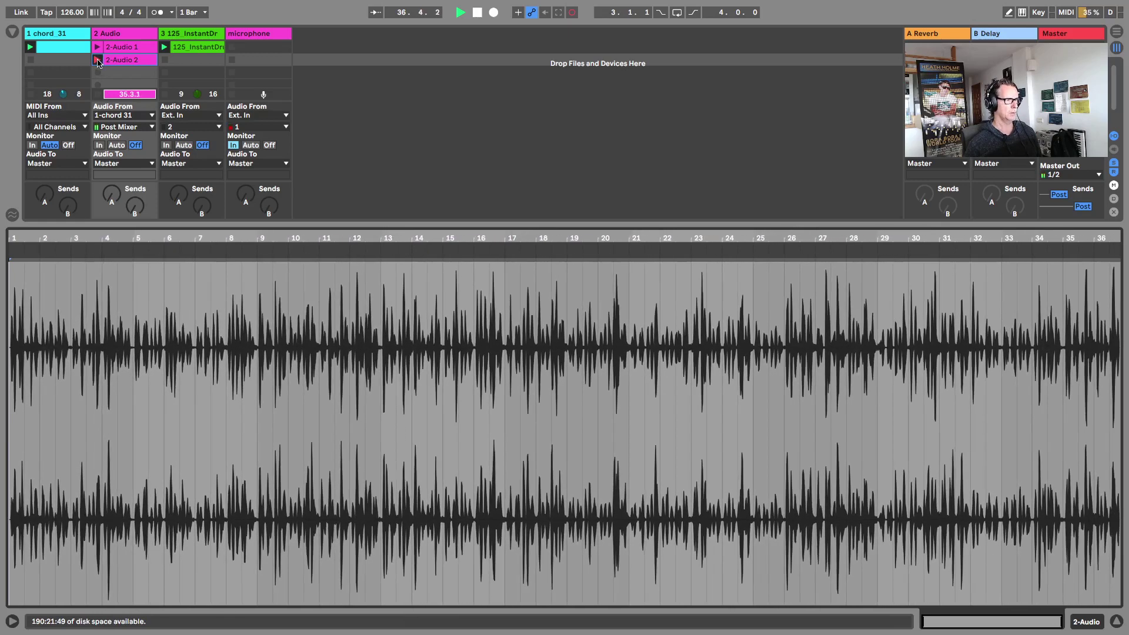
{"action": "left_click", "coordinate": [98, 60]}
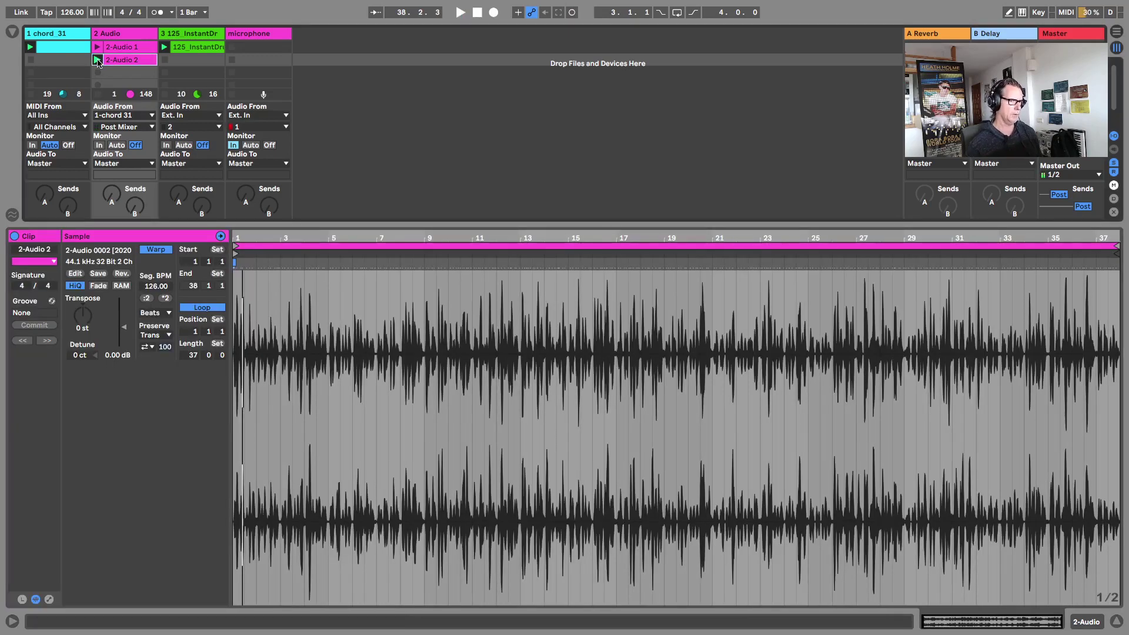
{"action": "left_click", "coordinate": [1116, 620]}
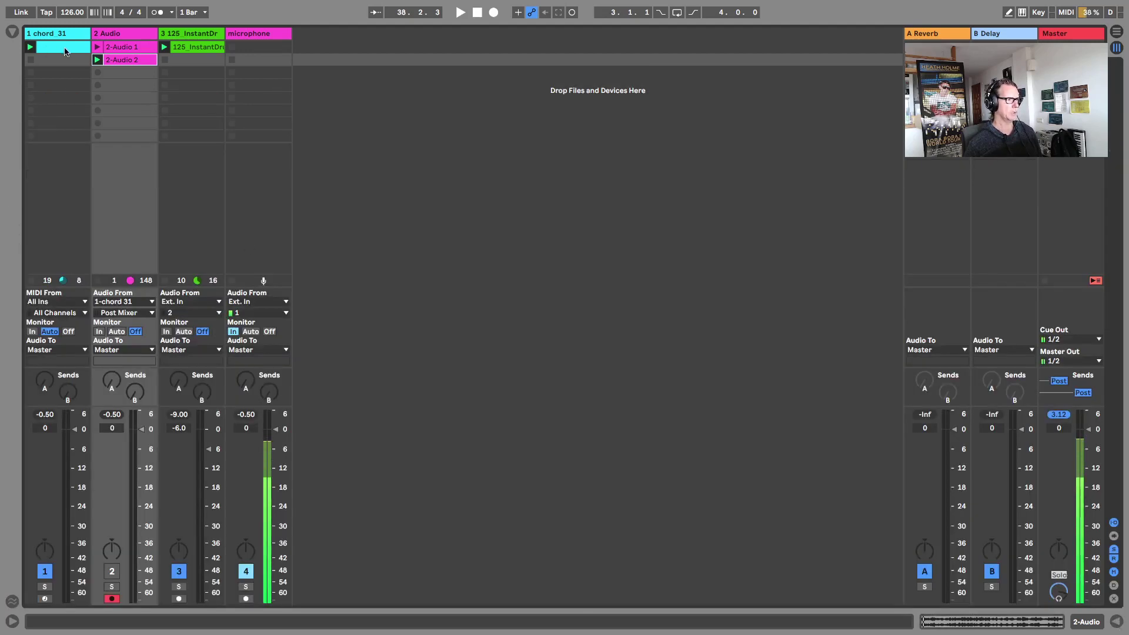
Step: Delete the first recorded take and move the long take up into the audio track's first slot
{"action": "key", "text": "Delete"}
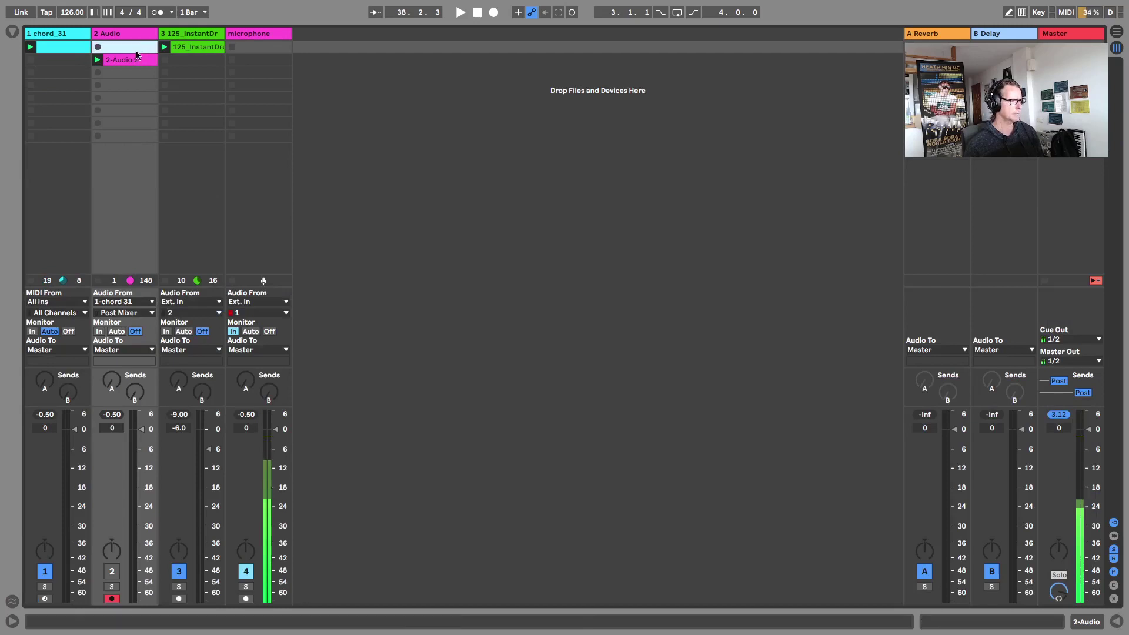
{"action": "left_click", "coordinate": [128, 58]}
{"action": "left_click_drag", "start_coordinate": [128, 60], "coordinate": [127, 48]}
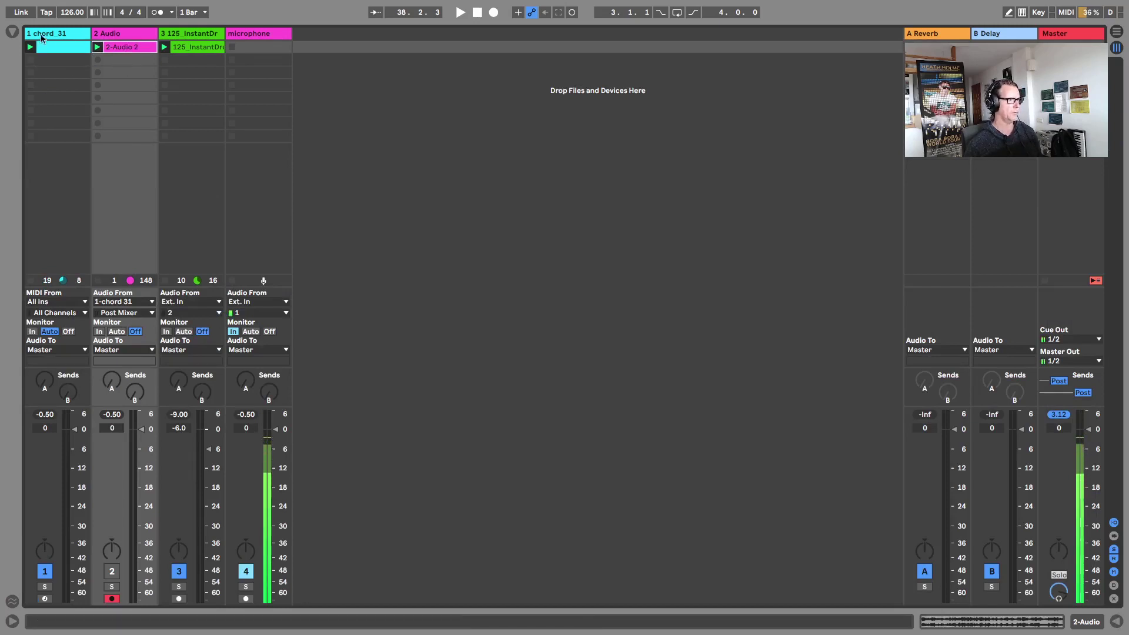
Step: Deactivate the chord track, fold its Sound Design rack, and switch off the rack, the chord_31 instrument and the Velocity device
{"action": "left_click", "coordinate": [50, 34]}
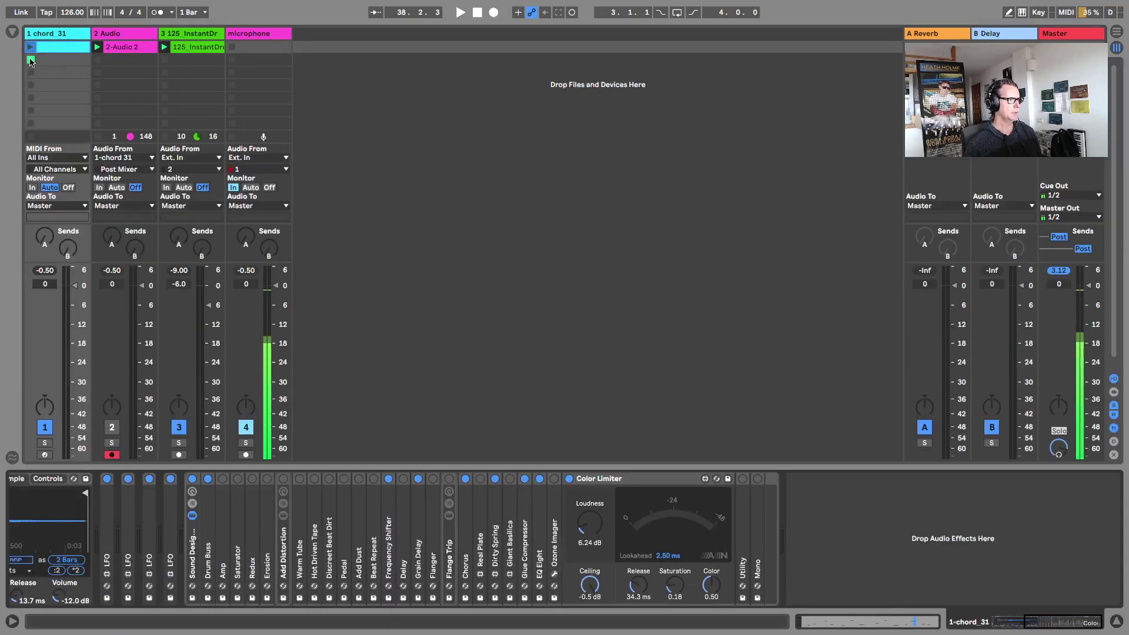
{"action": "left_click", "coordinate": [45, 428]}
{"action": "left_click", "coordinate": [1002, 621]}
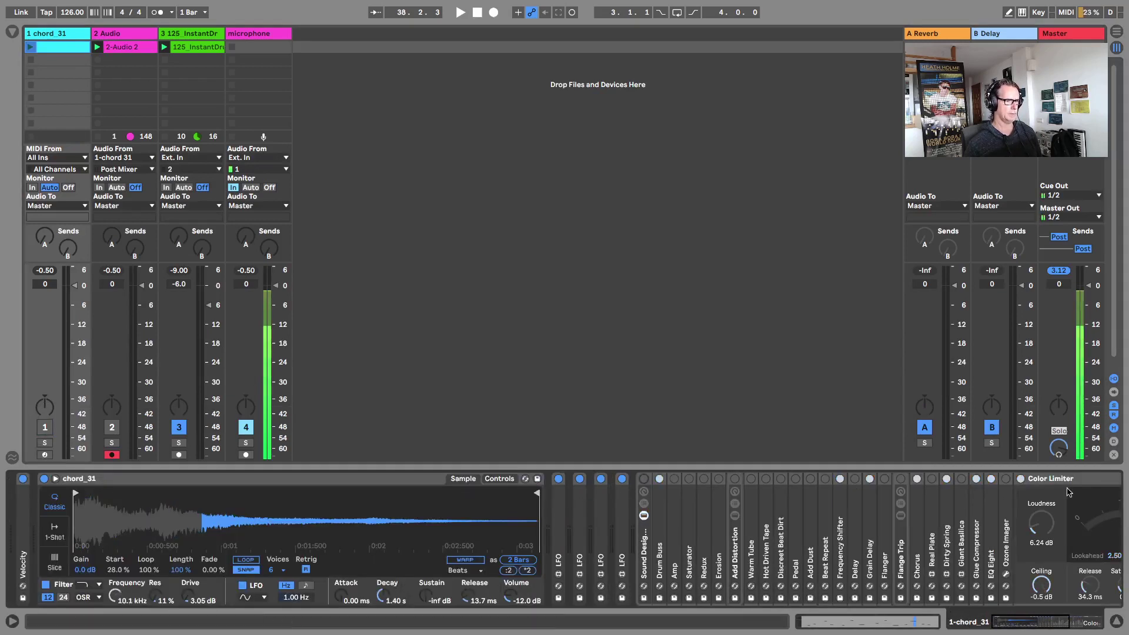
{"action": "double_click", "coordinate": [645, 538]}
{"action": "left_click", "coordinate": [21, 479]}
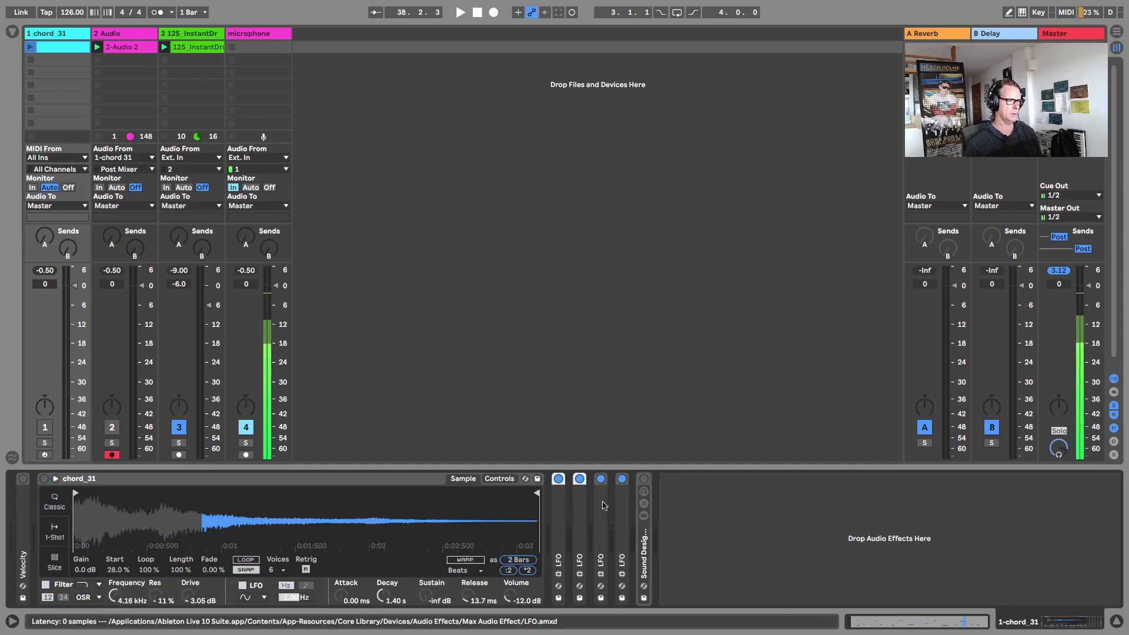
Step: Group the chord track's four LFOs into an audio effect rack, switch it off and hide the device view
{"action": "left_click", "coordinate": [621, 479]}
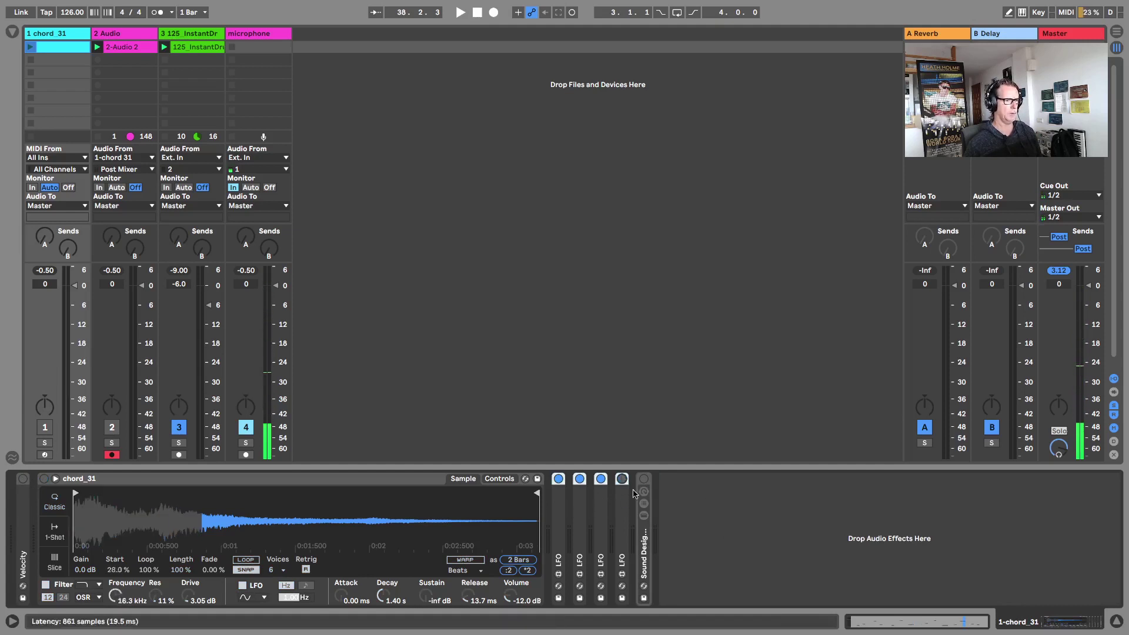
{"action": "key", "text": "super+g"}
{"action": "left_click", "coordinate": [558, 479]}
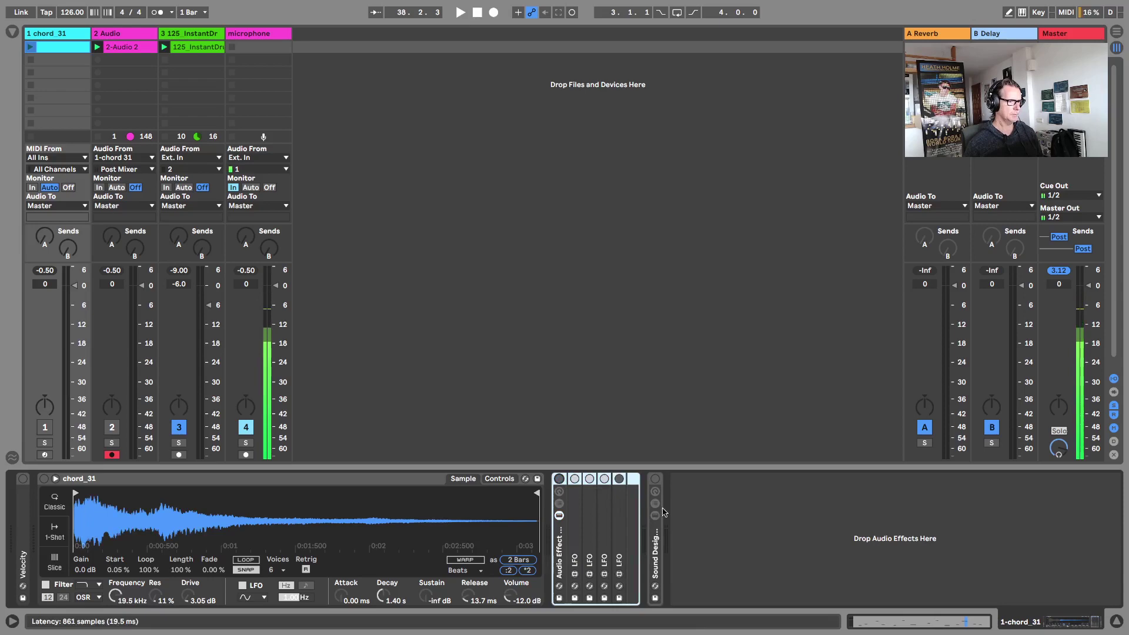
{"action": "left_click", "coordinate": [1117, 621]}
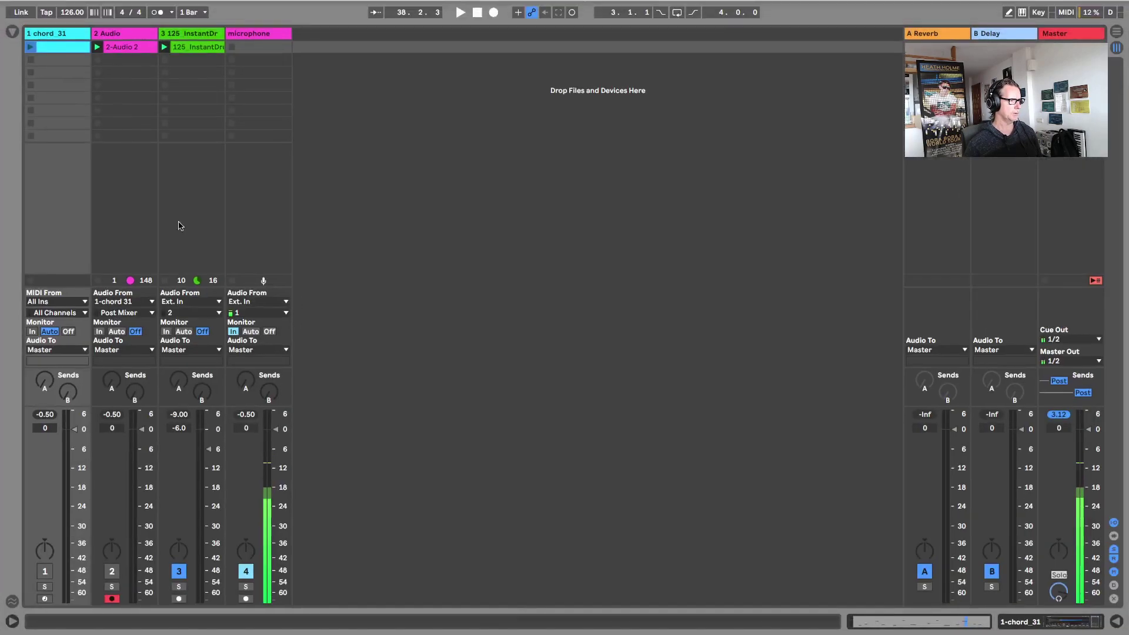
Step: Move the recorded take onto a new audio track, set that track's volume to -10.5 dB and play it with the drums
{"action": "left_click_drag", "start_coordinate": [101, 53], "coordinate": [317, 62]}
{"action": "left_click", "coordinate": [138, 33]}
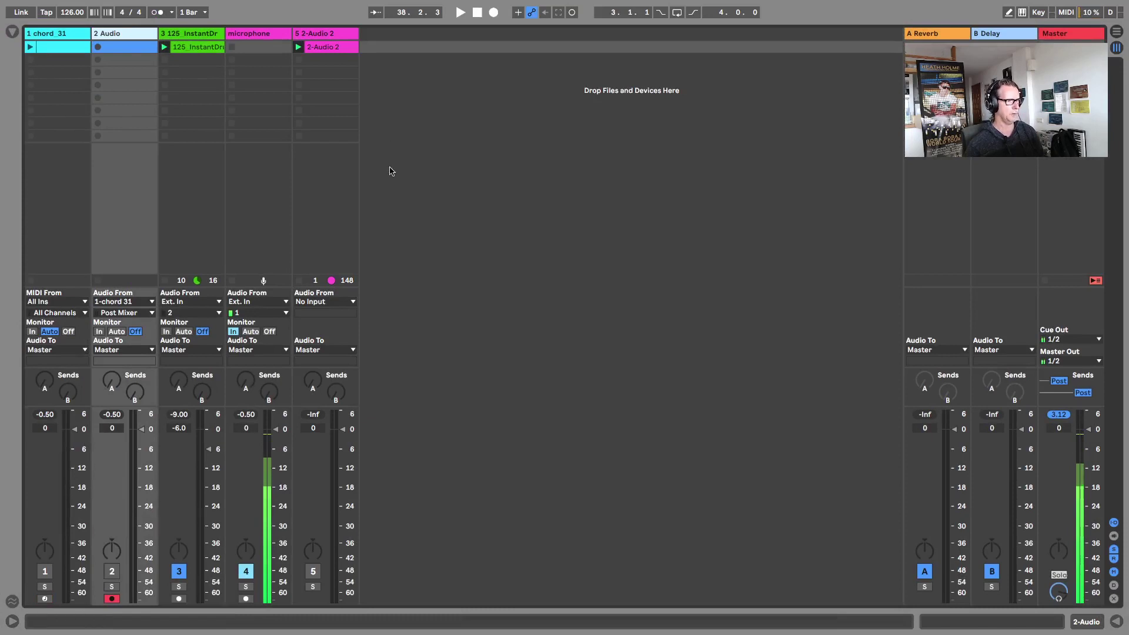
{"action": "left_click", "coordinate": [343, 440]}
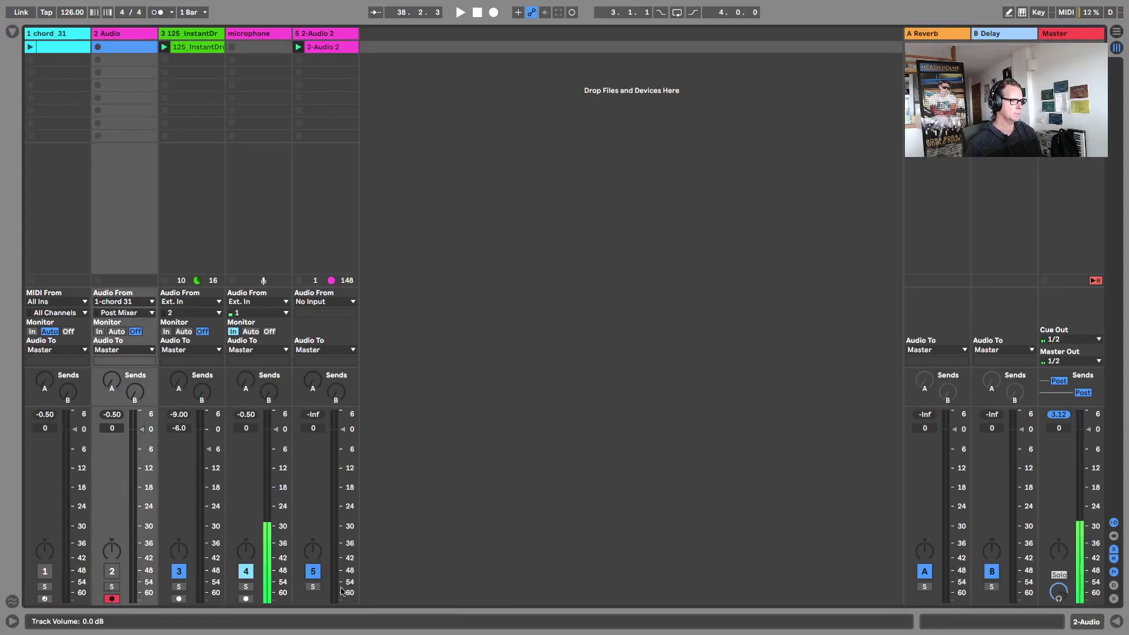
{"action": "left_click_drag", "start_coordinate": [343, 440], "coordinate": [343, 463]}
{"action": "key", "text": "space"}
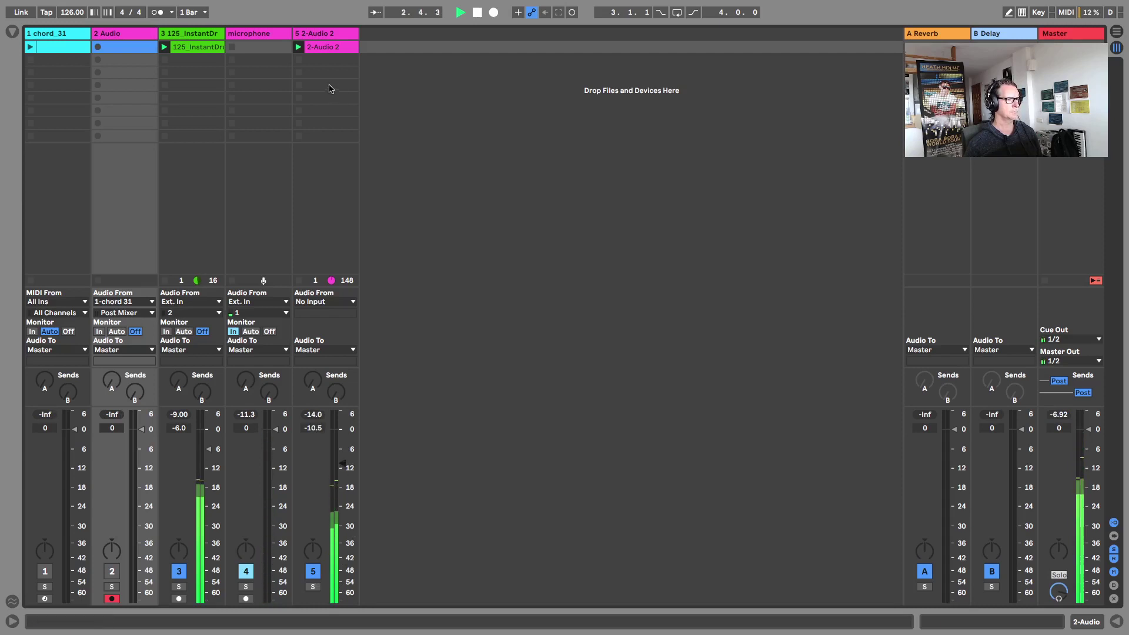
Step: Stop playback, copy the recorded clip to the fourth slot of its track and rename the copy Orig
{"action": "left_click", "coordinate": [327, 48]}
{"action": "key", "text": "space"}
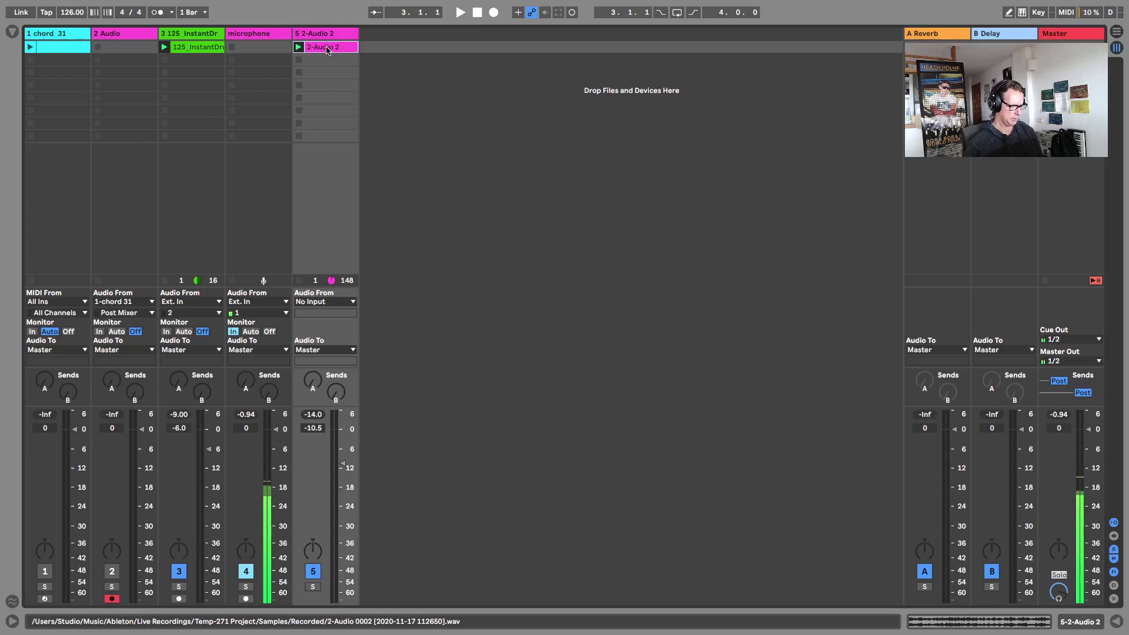
{"action": "left_click_drag", "start_coordinate": [327, 49], "coordinate": [327, 87]}
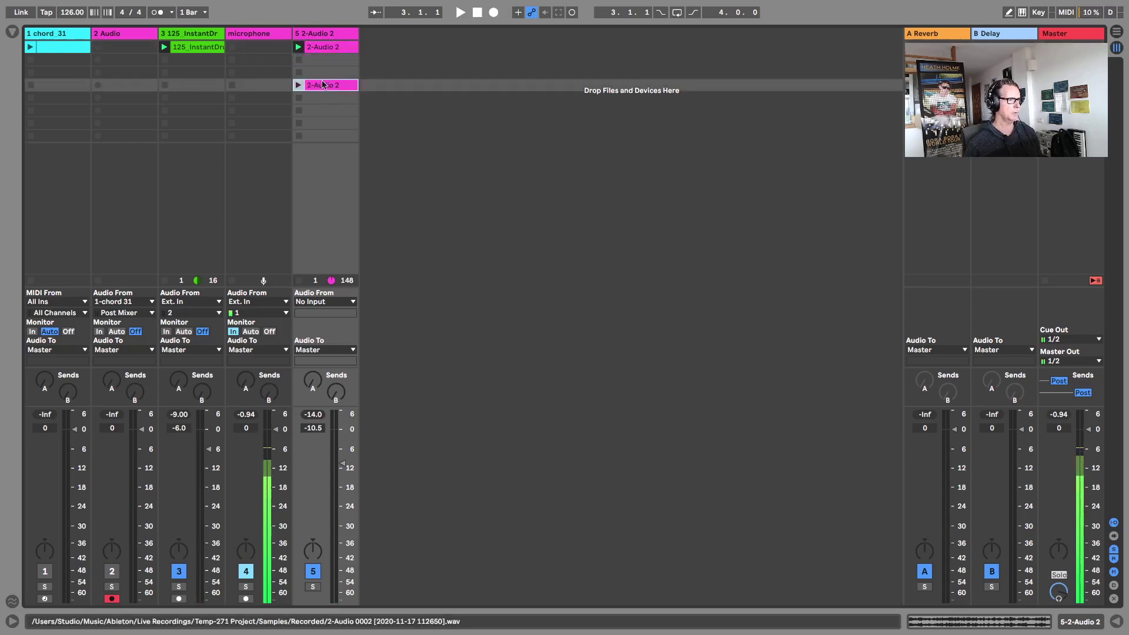
{"action": "double_click", "coordinate": [349, 51]}
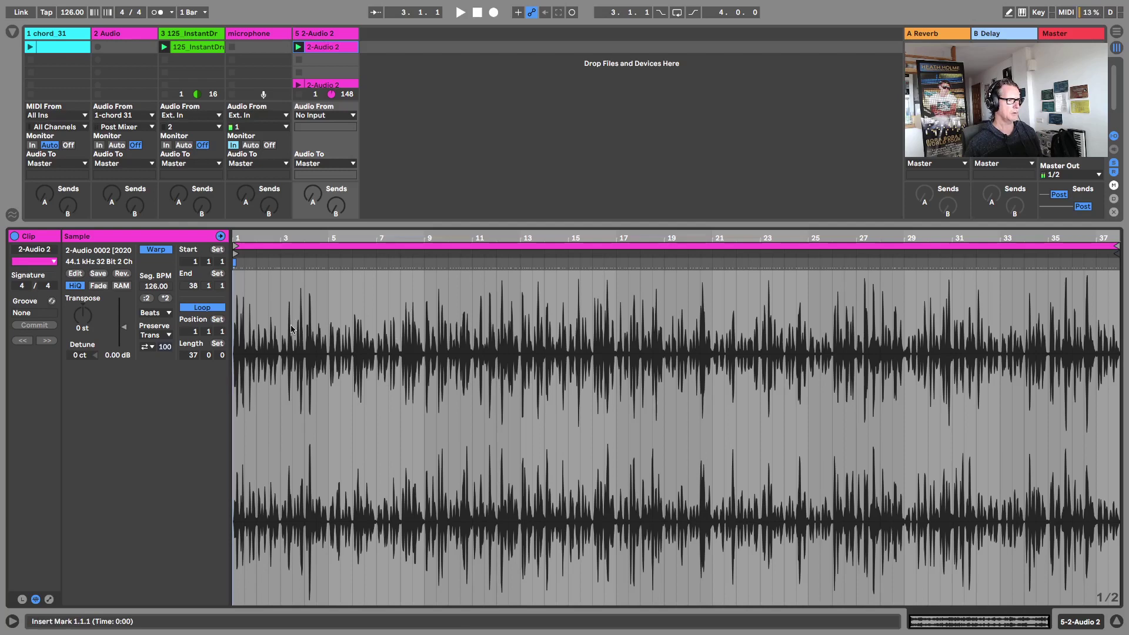
{"action": "left_click", "coordinate": [1116, 621]}
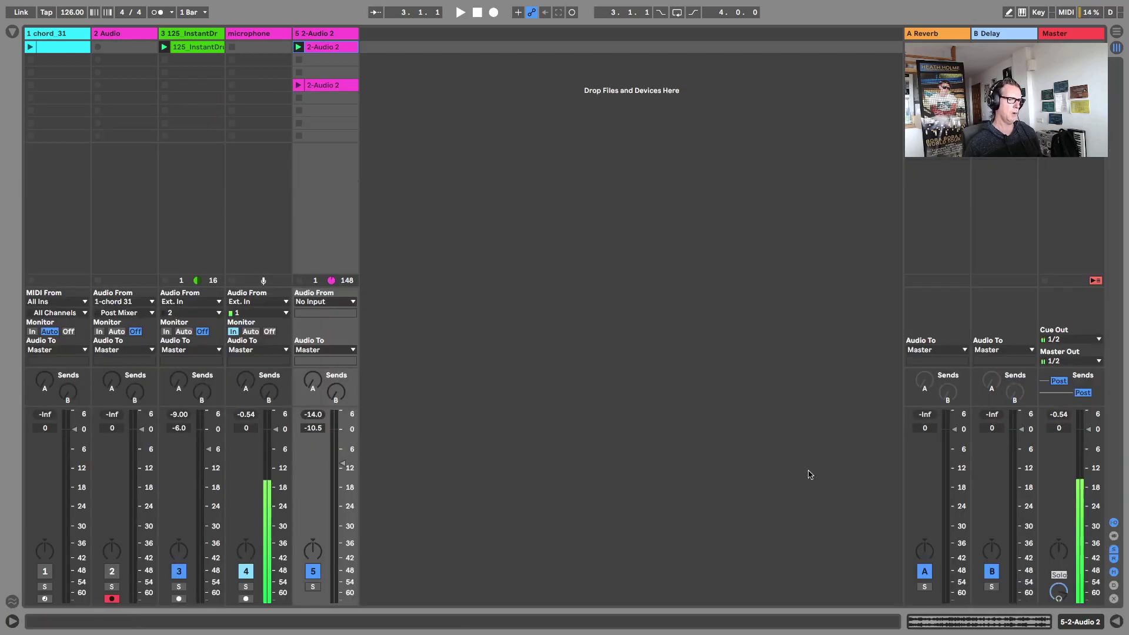
{"action": "left_click", "coordinate": [328, 85]}
{"action": "key", "text": "super+r"}
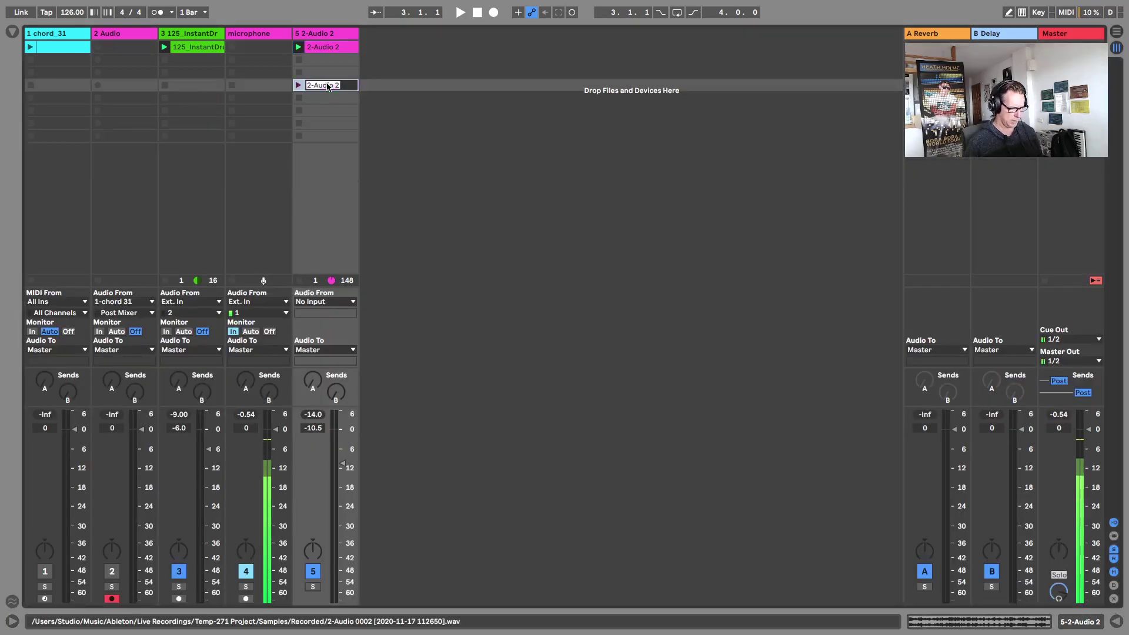
{"action": "type", "text": "Orig"}
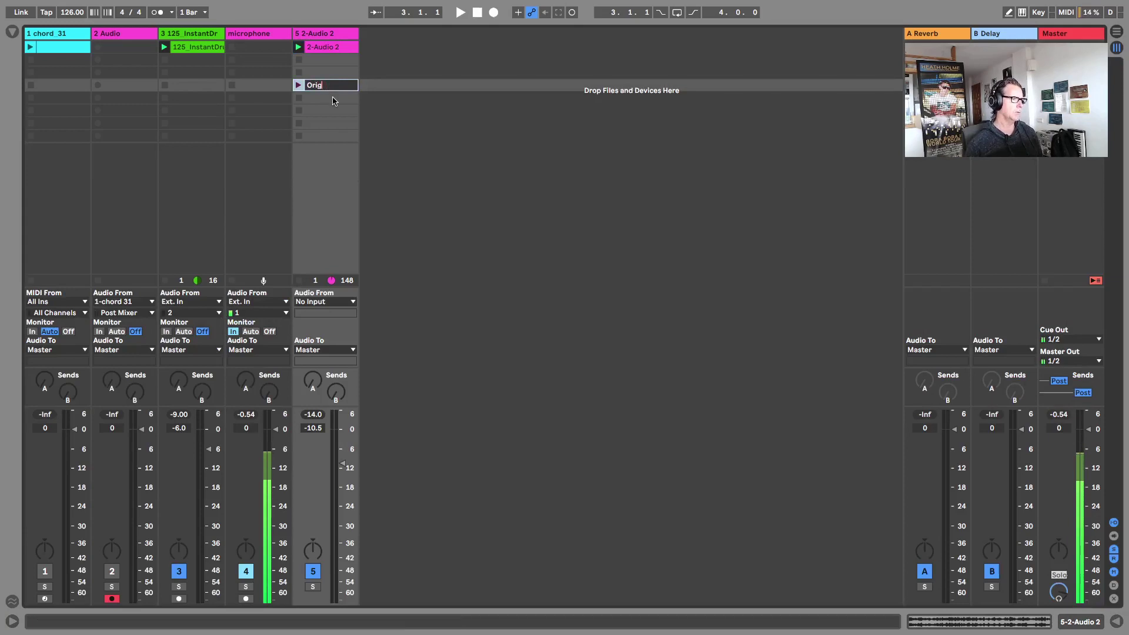
{"action": "key", "text": "Return"}
Step: Open the first-slot recording and loop its first four bars, from bar 1 to bar 5
{"action": "double_click", "coordinate": [327, 86]}
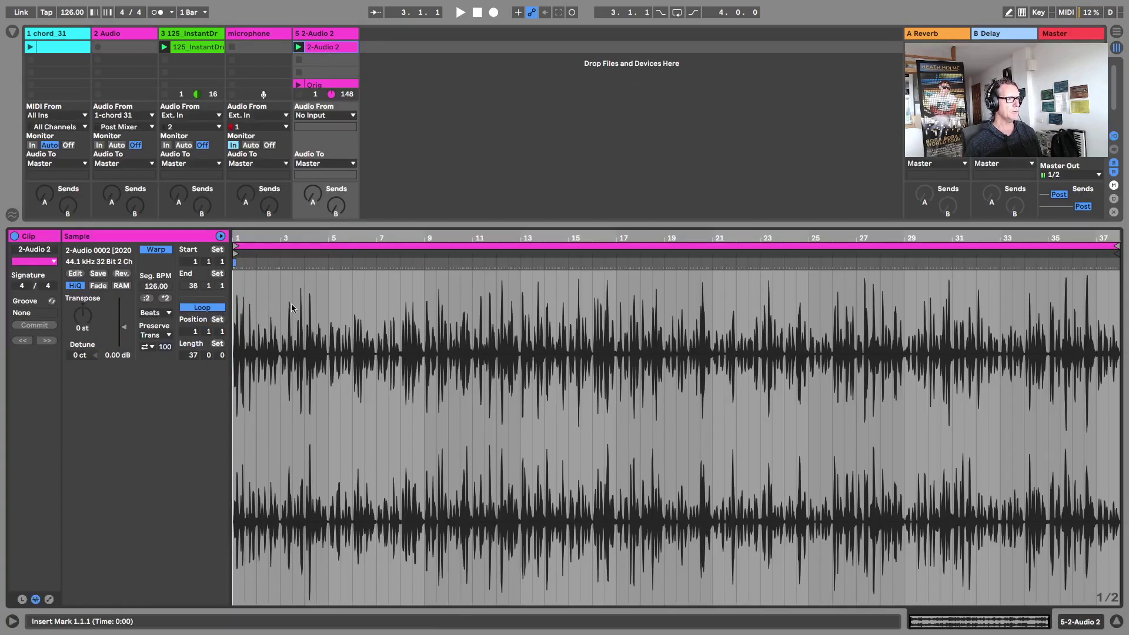
{"action": "left_click_drag", "start_coordinate": [328, 273], "coordinate": [227, 278]}
{"action": "left_click_drag", "start_coordinate": [327, 282], "coordinate": [229, 281]}
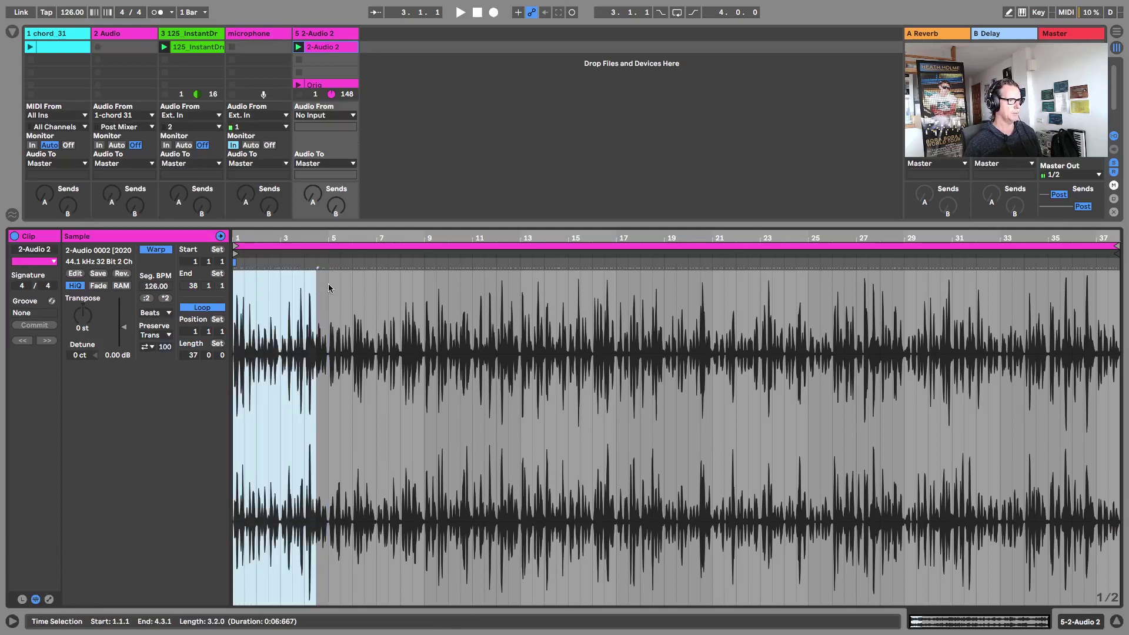
{"action": "left_click_drag", "start_coordinate": [328, 288], "coordinate": [227, 281]}
{"action": "key", "text": "super+l"}
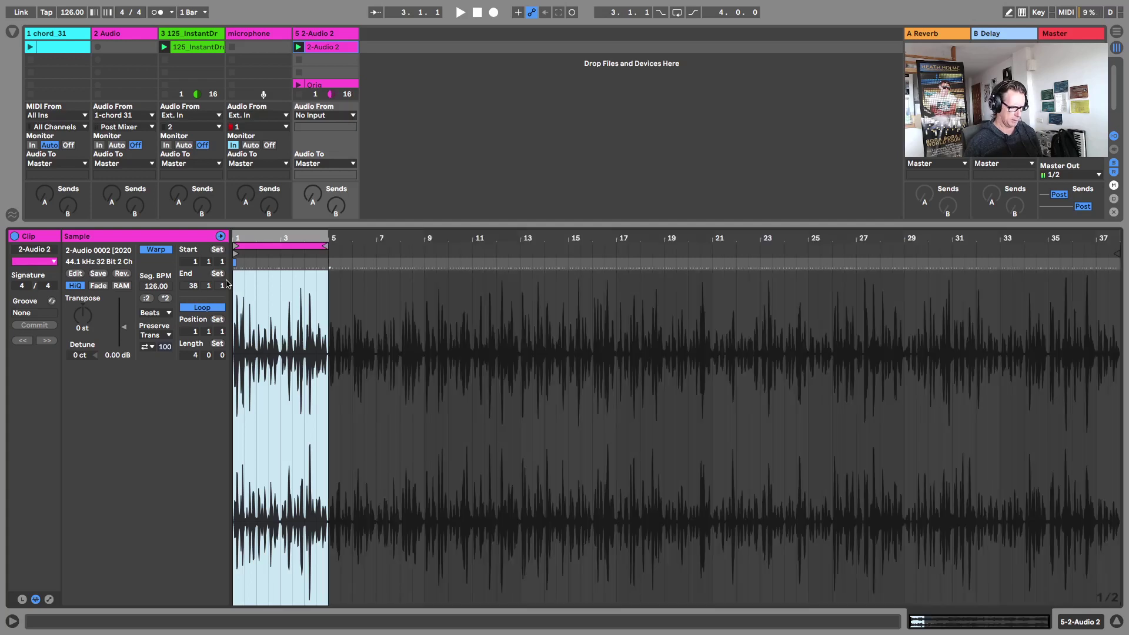
Step: Audition the recording by shifting the four-bar loop forward in four-bar jumps to start at bar 13, and stop playback
{"action": "left_click", "coordinate": [286, 244]}
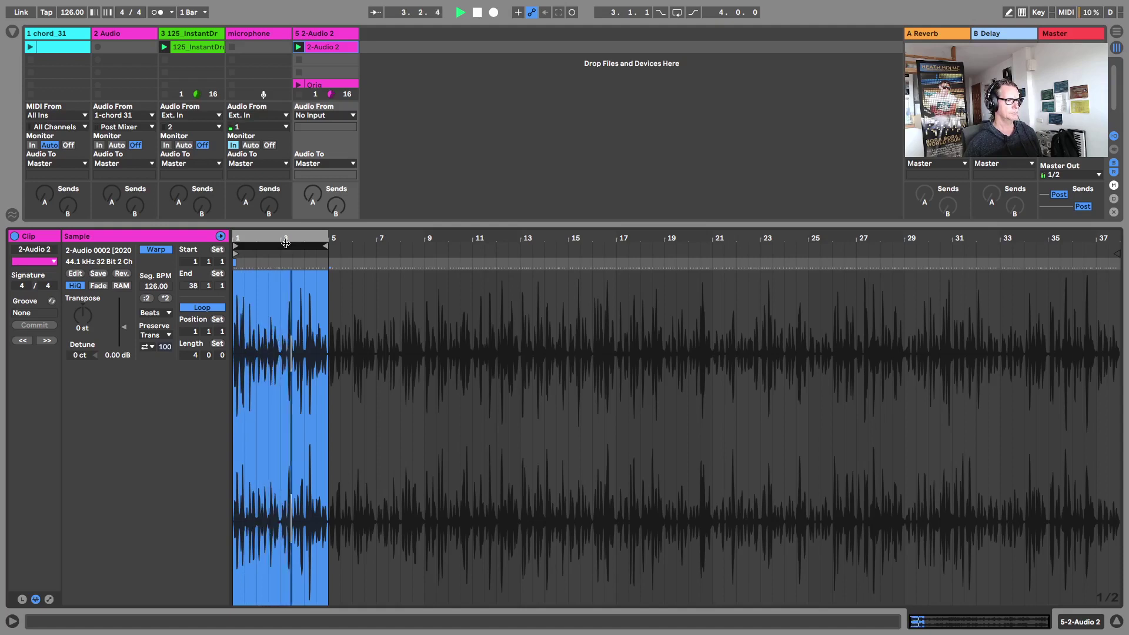
{"action": "key", "text": "Up"}
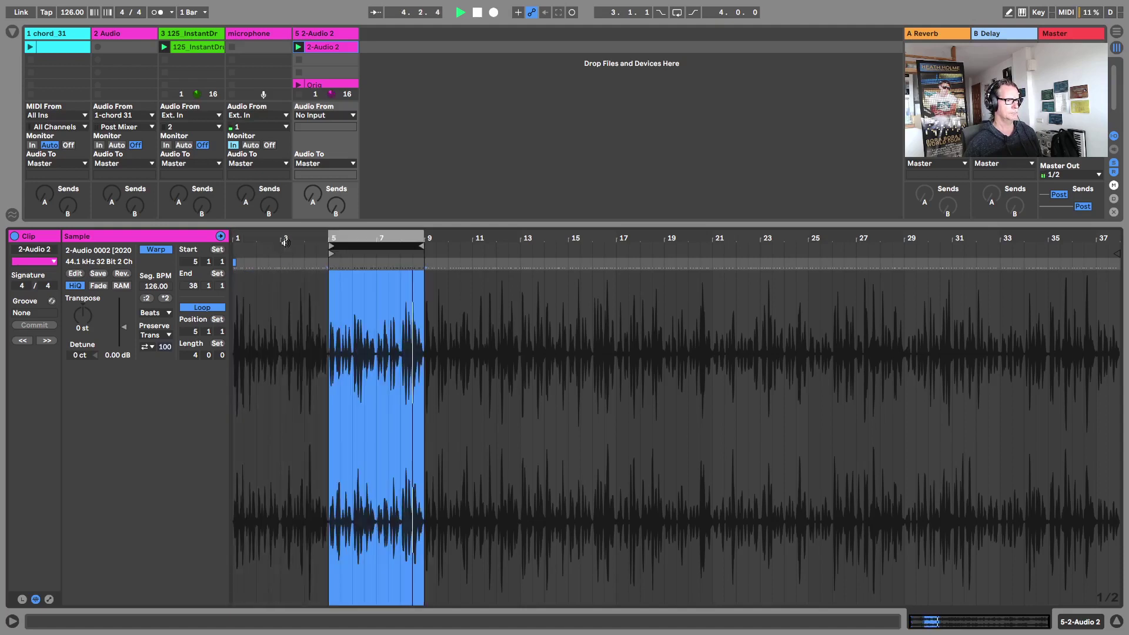
{"action": "key", "text": "Up"}
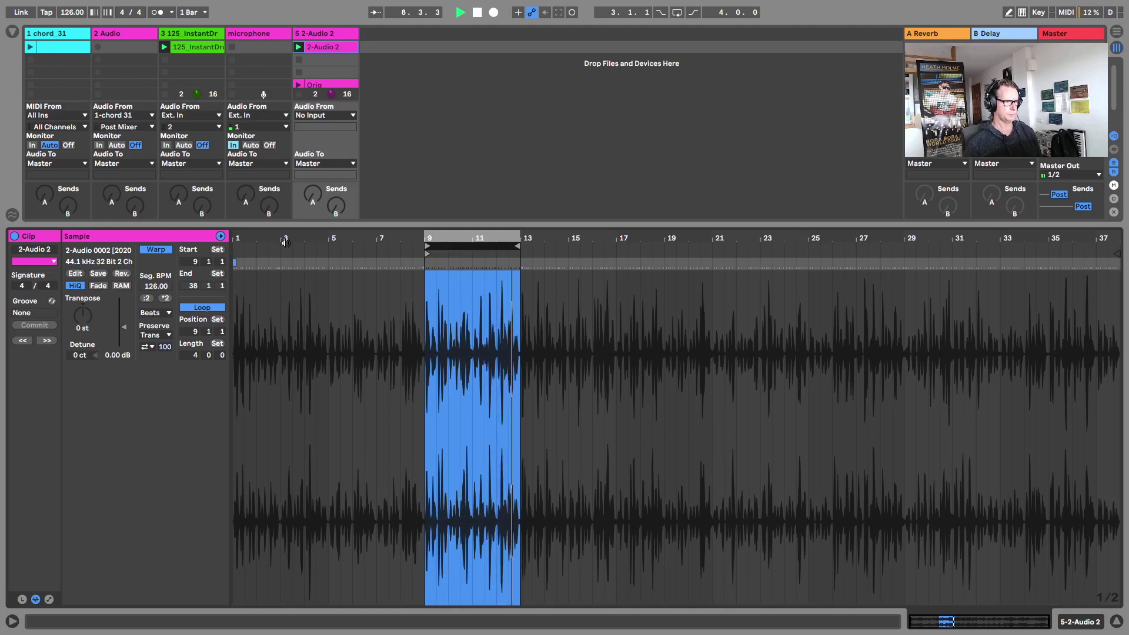
{"action": "key", "text": "Up"}
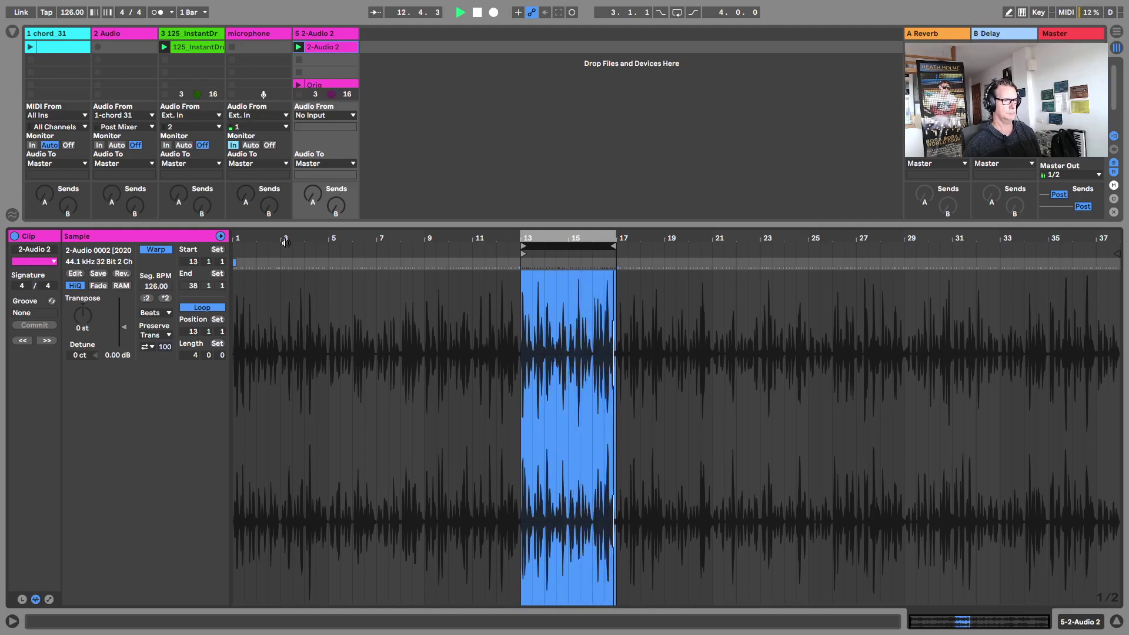
{"action": "key", "text": "space"}
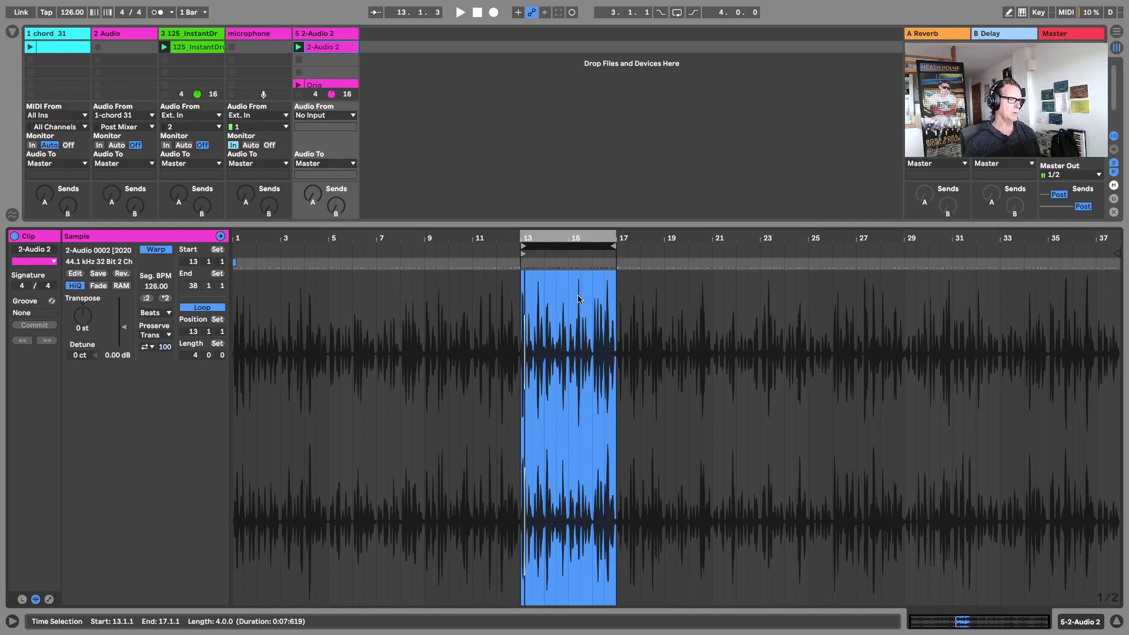
Step: Crop the recorded sample to the looped four bars, from bar 13 to bar 17
{"action": "right_click", "coordinate": [567, 283]}
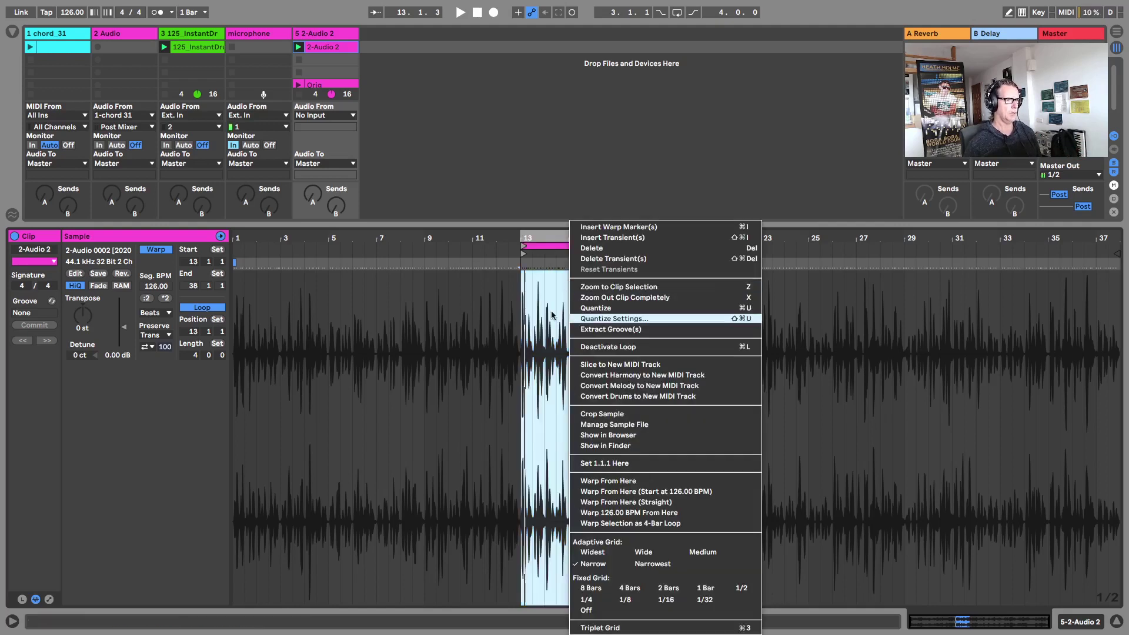
{"action": "left_click", "coordinate": [574, 317]}
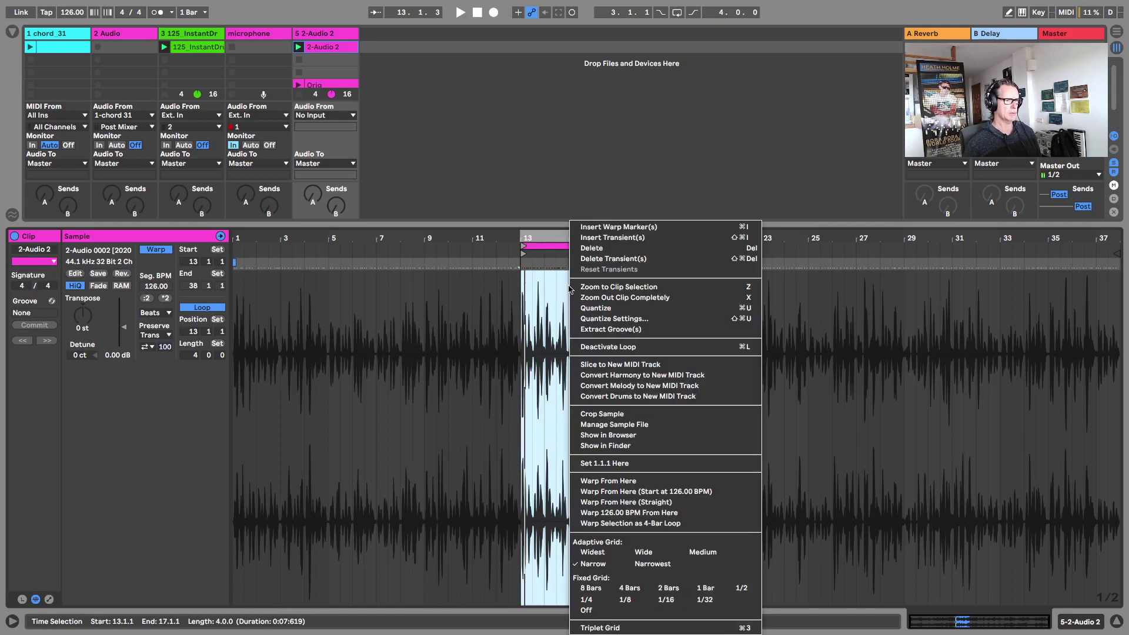
{"action": "right_click", "coordinate": [569, 287]}
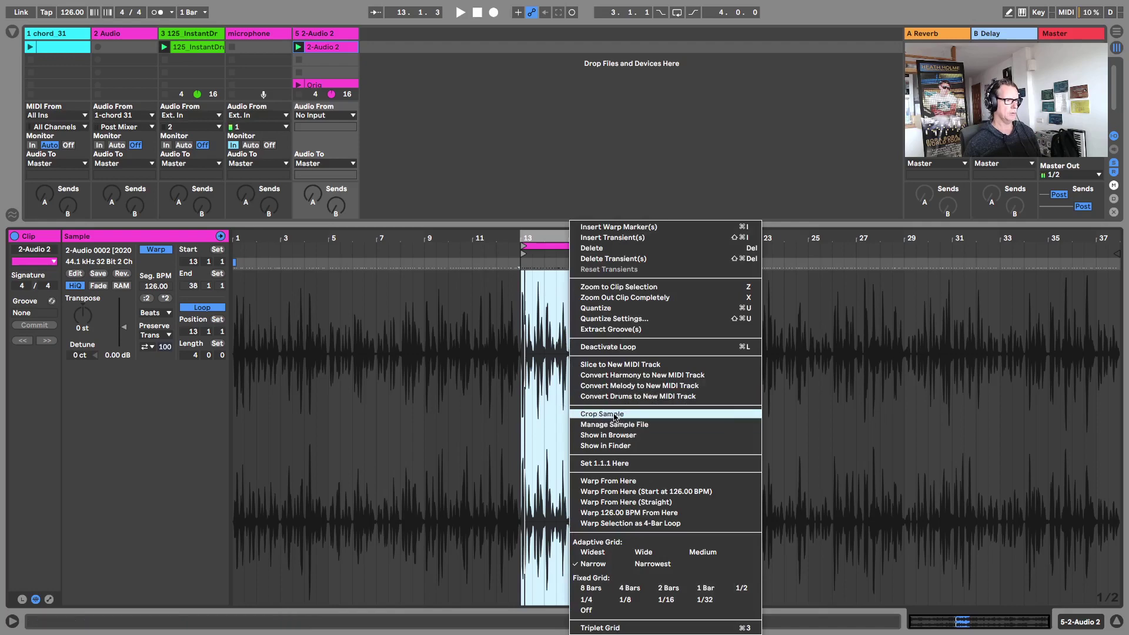
{"action": "left_click", "coordinate": [614, 415]}
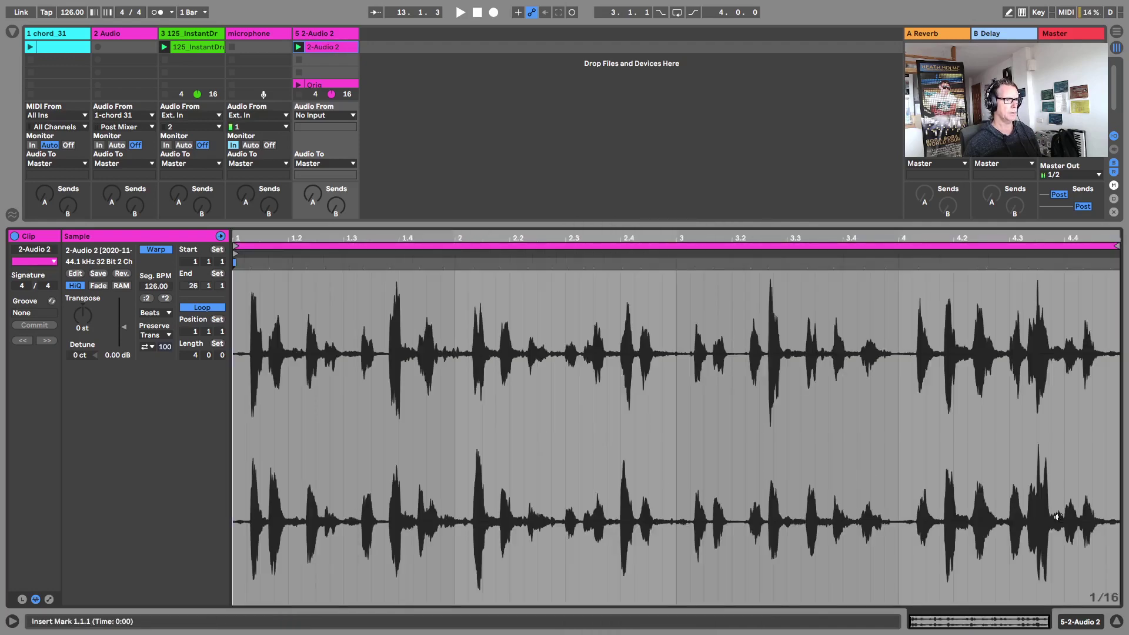
Step: Move the Orig clip down to the seventh slot of its track and open it to check the full recording
{"action": "left_click", "coordinate": [1116, 622]}
{"action": "left_click", "coordinate": [322, 87]}
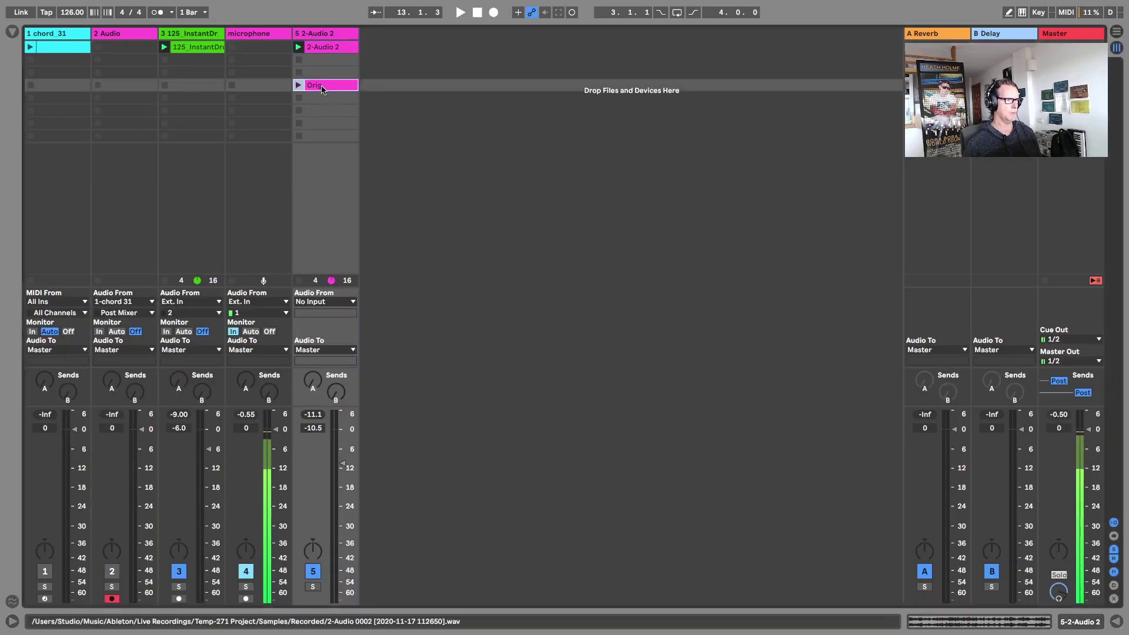
{"action": "left_click_drag", "start_coordinate": [322, 89], "coordinate": [321, 126]}
{"action": "double_click", "coordinate": [321, 125]}
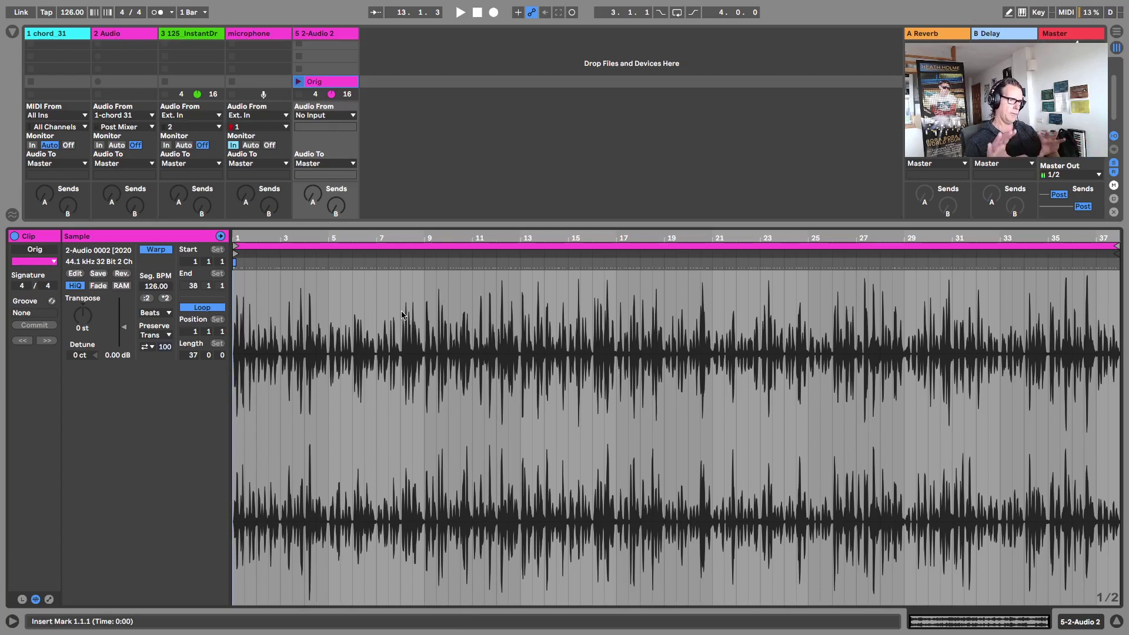
{"action": "left_click", "coordinate": [1116, 622]}
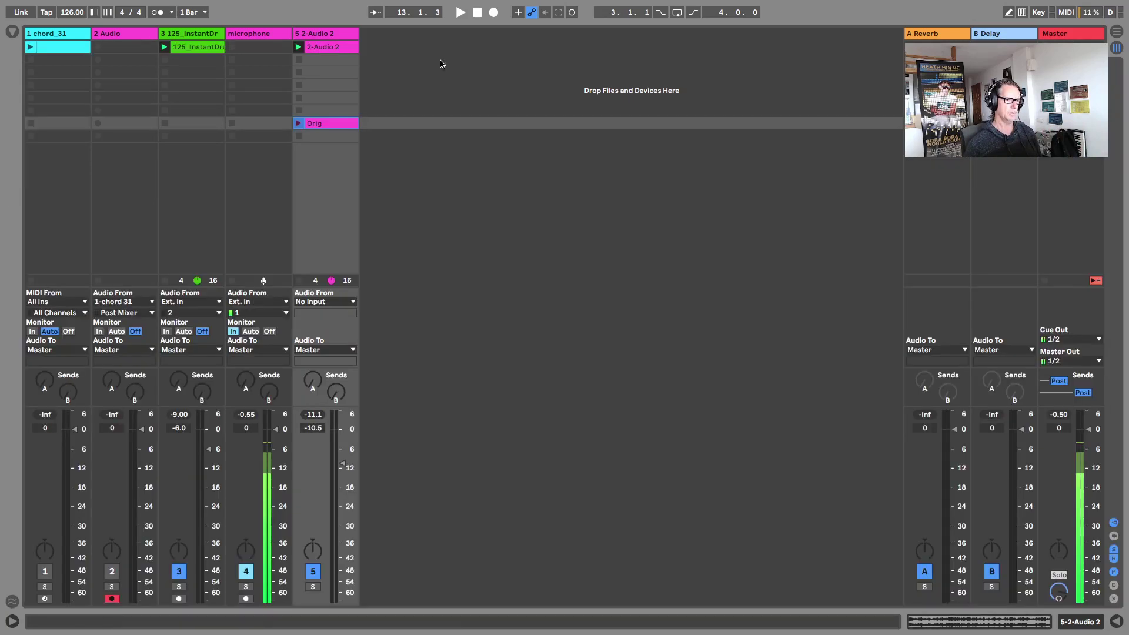
Step: Play the cropped four-bar clip with the drums, move its track before the microphone track, and stop playback
{"action": "left_click", "coordinate": [299, 49]}
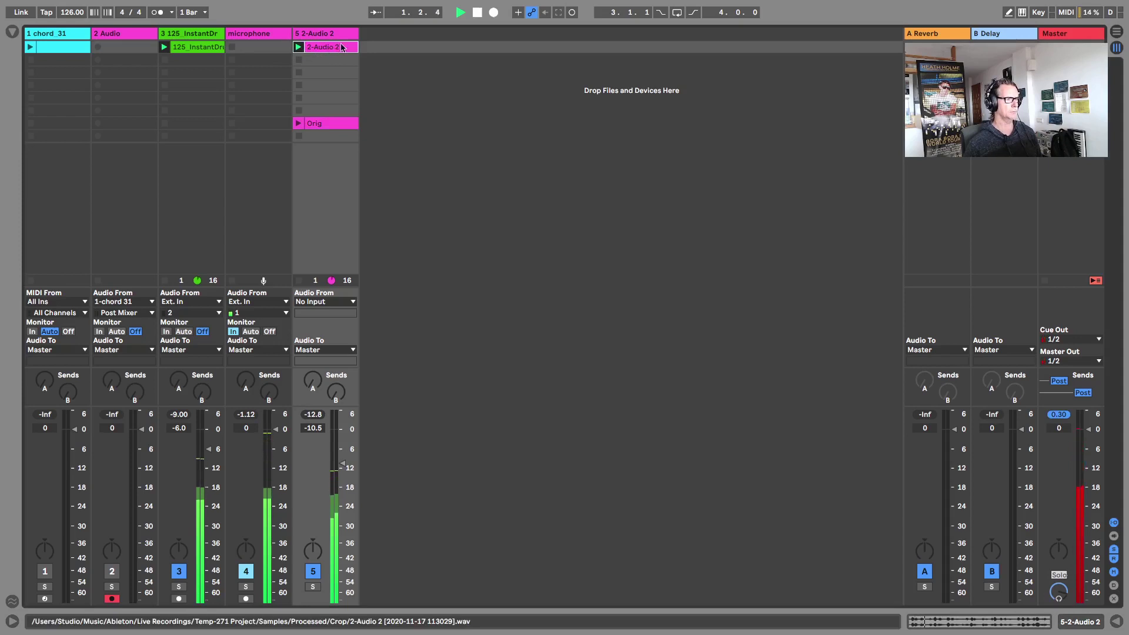
{"action": "left_click_drag", "start_coordinate": [330, 34], "coordinate": [248, 37]}
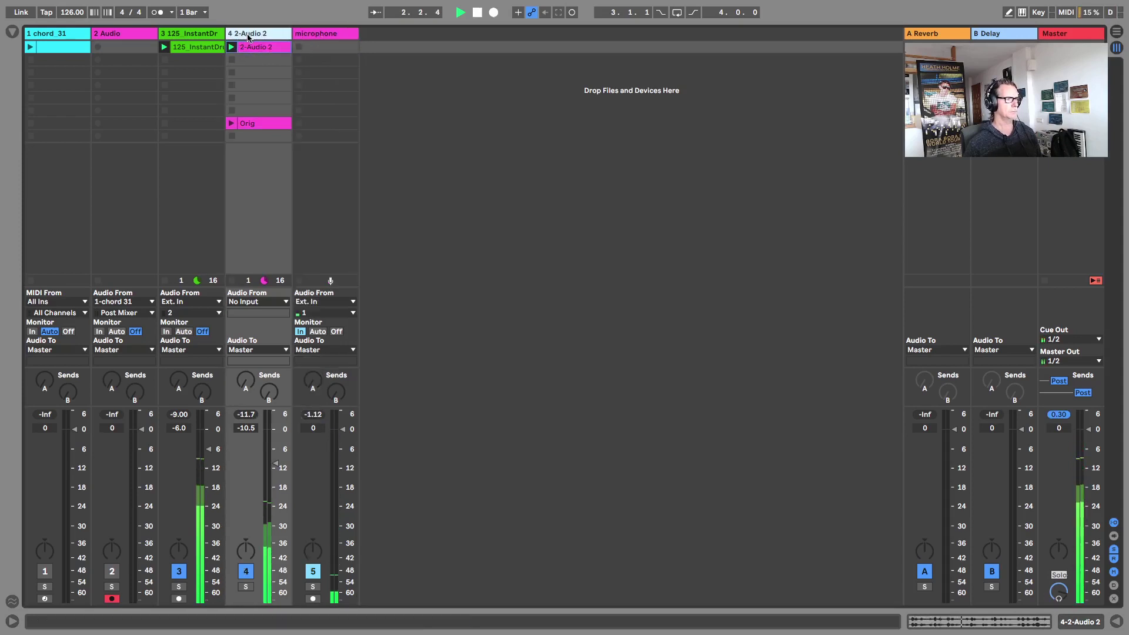
{"action": "key", "text": "space"}
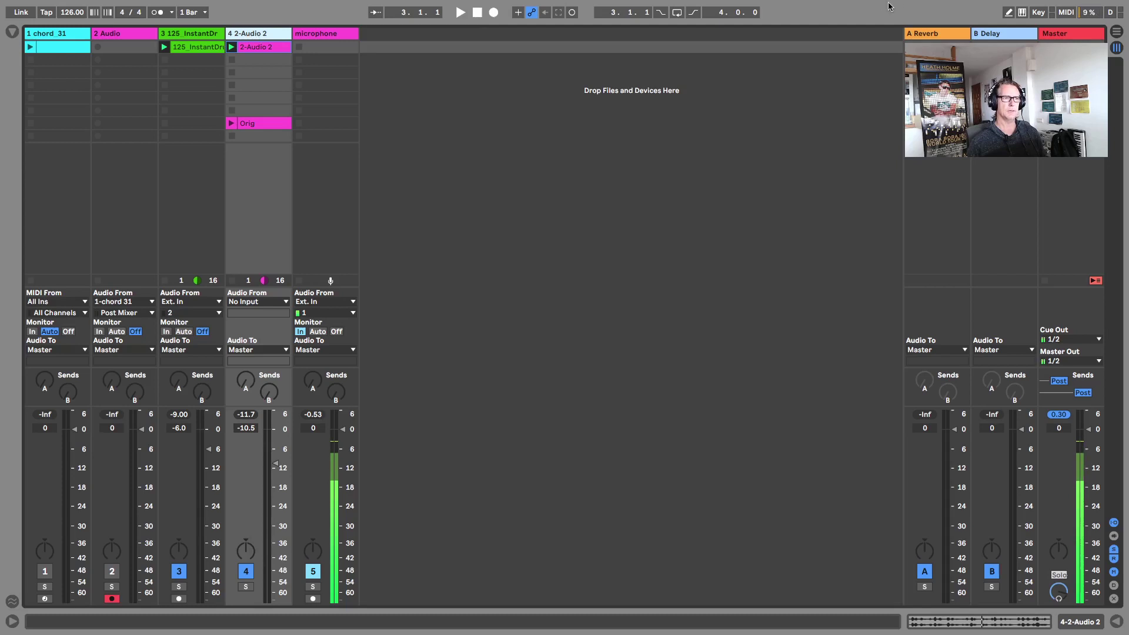
{"action": "left_click", "coordinate": [910, 7]}
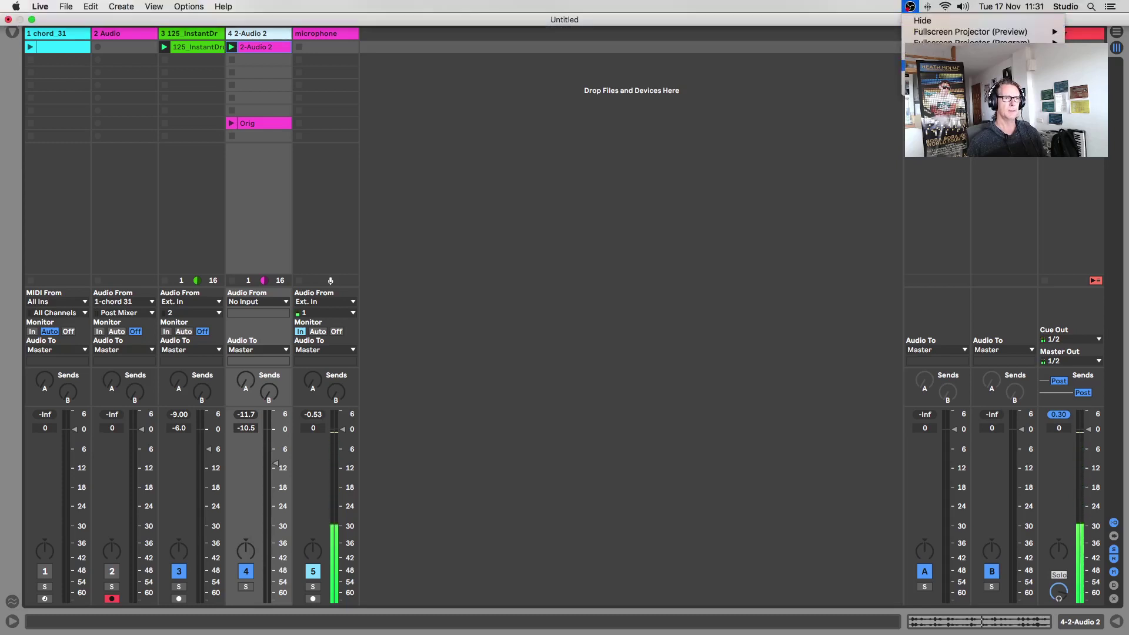